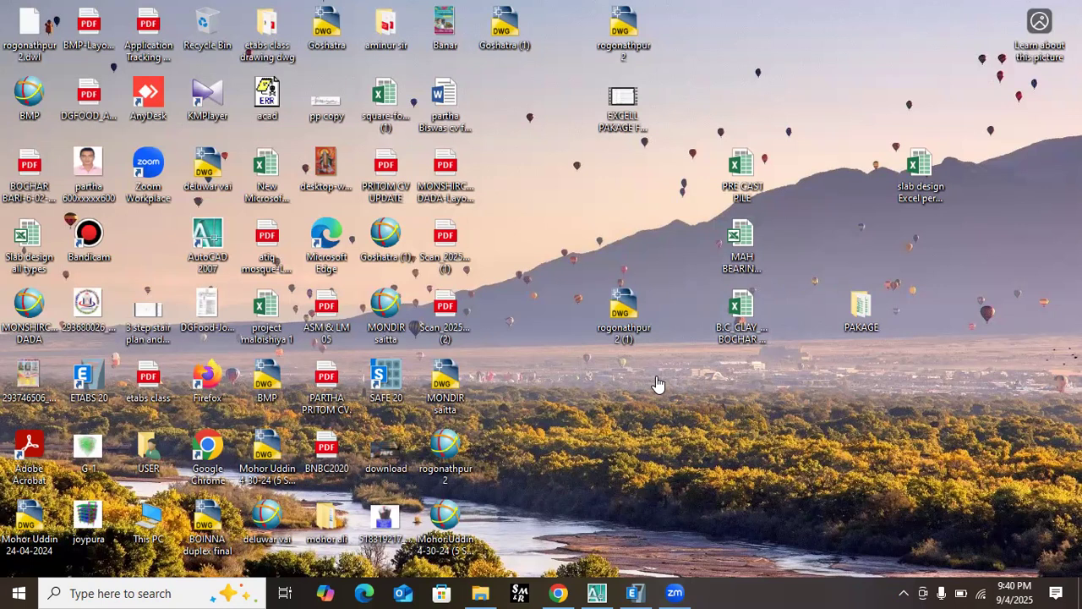
right_click(524, 257)
click(554, 302)
right_click(543, 251)
click(571, 295)
right_click(532, 246)
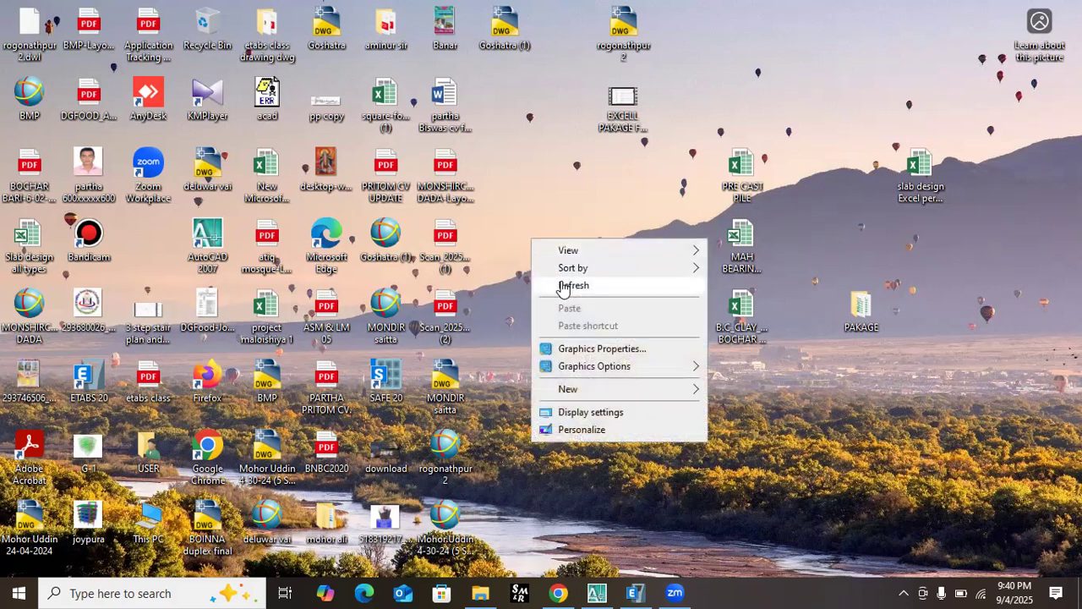
click(565, 285)
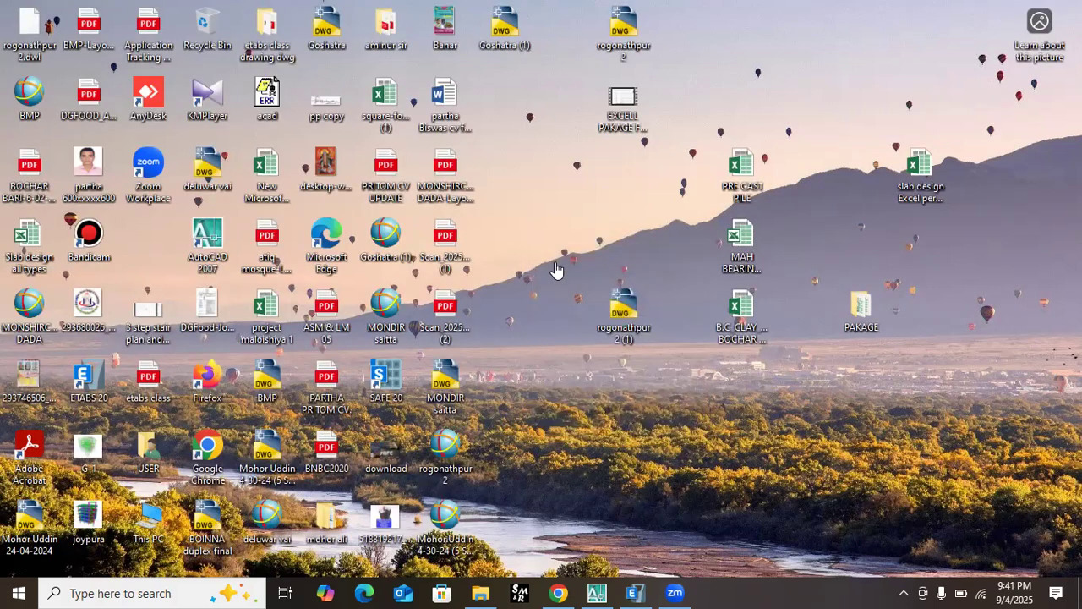
right_click(565, 278)
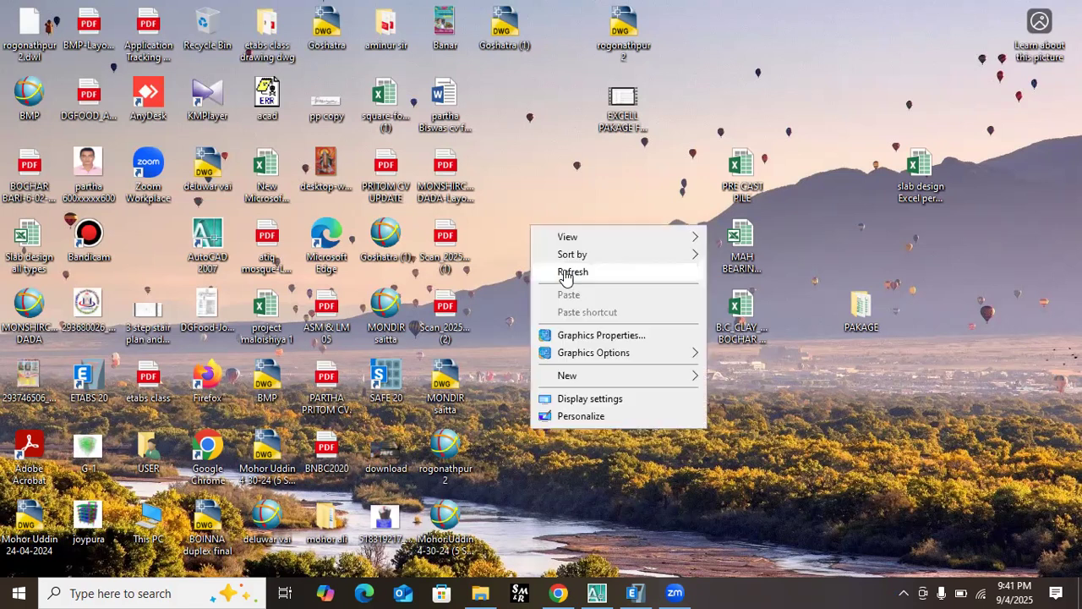
click(564, 273)
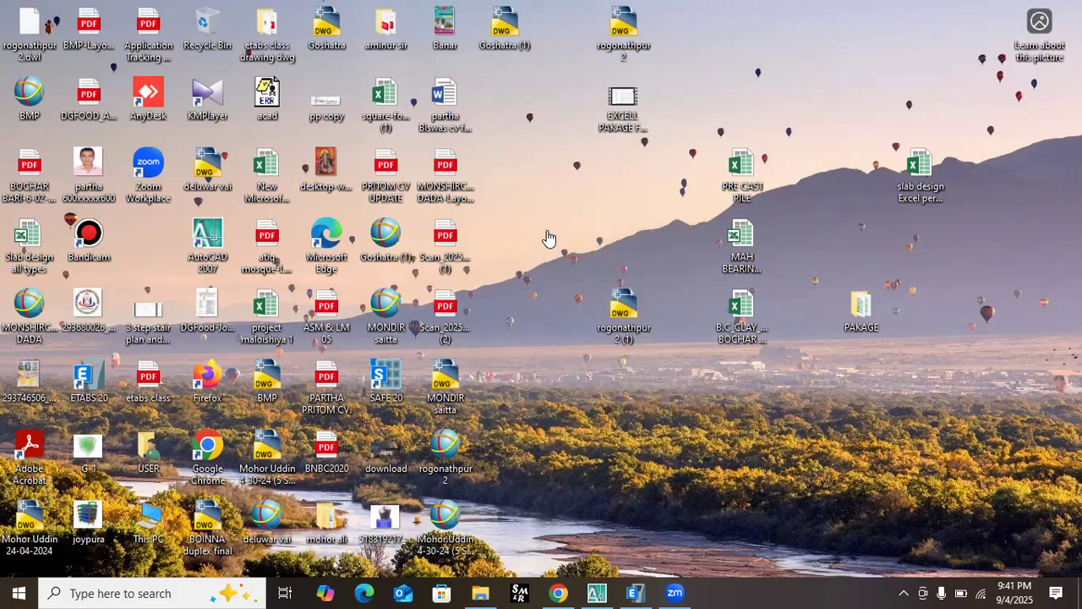
right_click(548, 240)
click(574, 275)
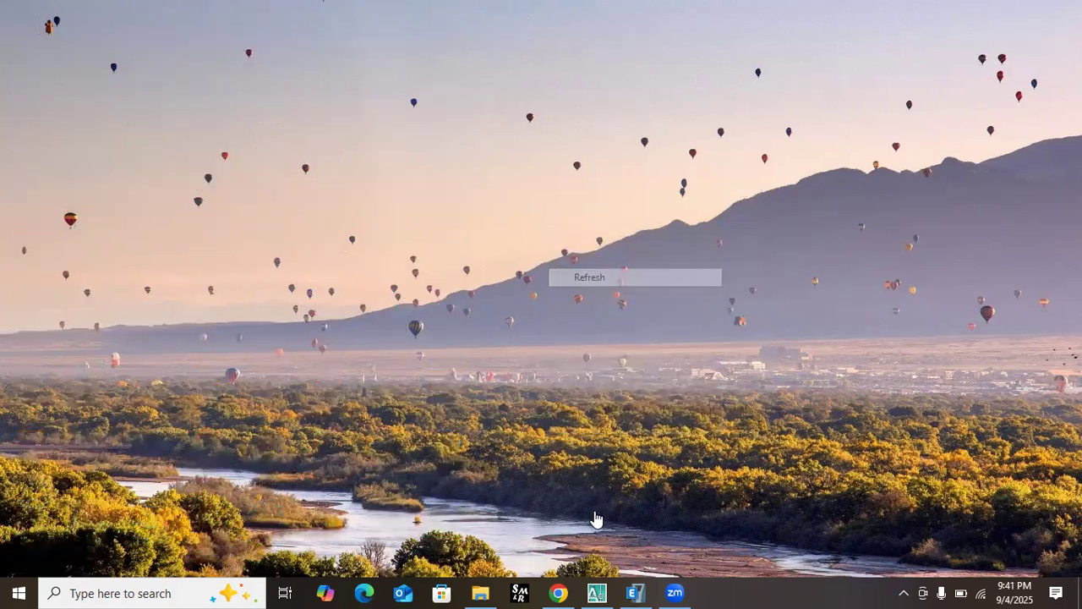
- Switch to AutoCAD and examine the ground floor plan's rooms, stair and column positions
click(598, 592)
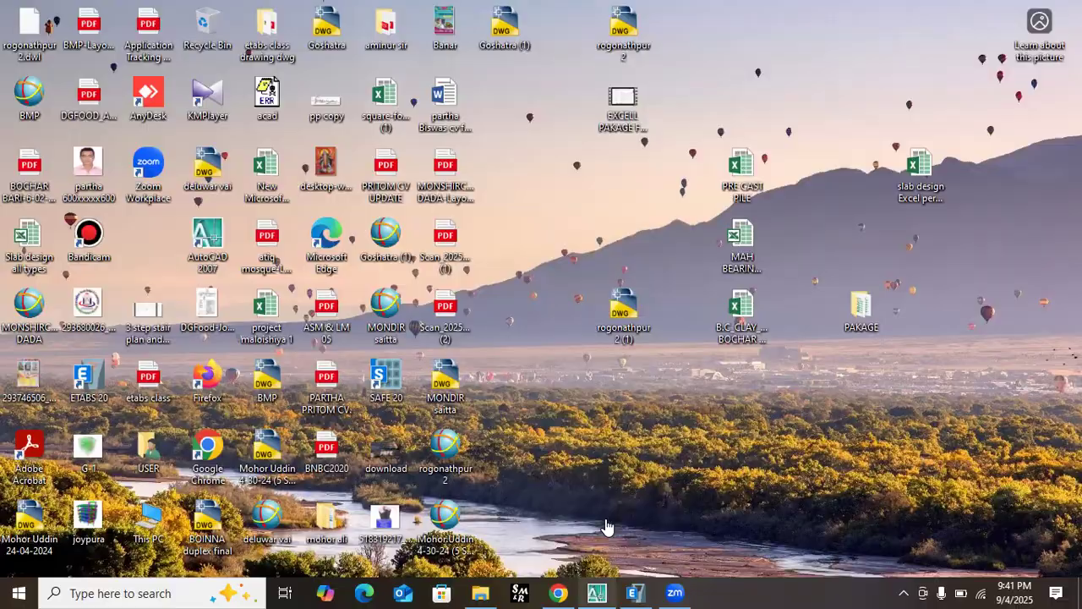
scroll(512, 338, up, 10)
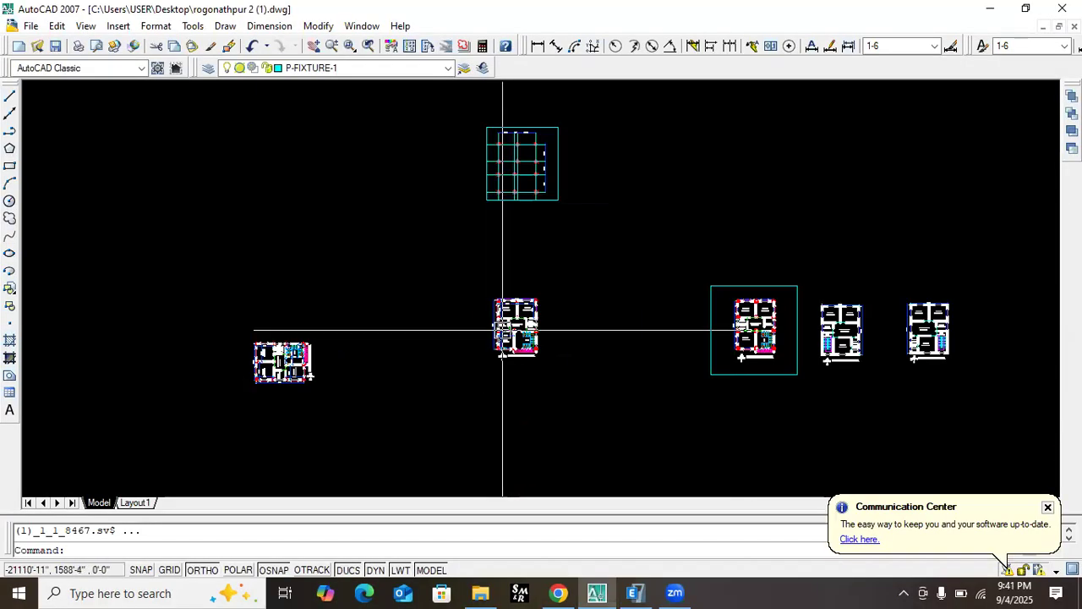
scroll(455, 174, down, 3)
scroll(478, 220, up, 2)
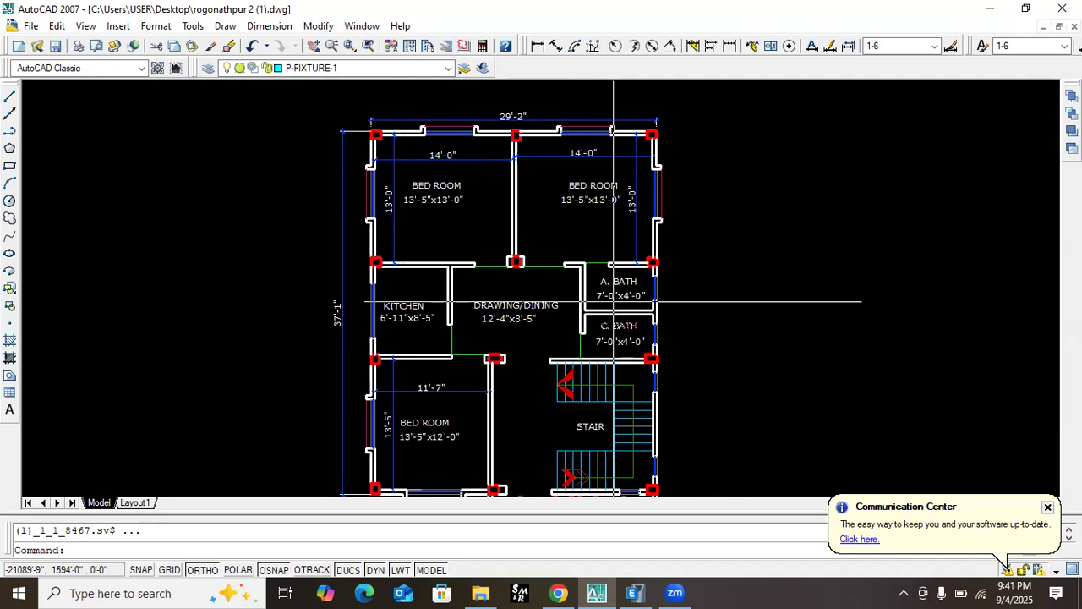
scroll(463, 236, down, 4)
scroll(464, 236, up, 8)
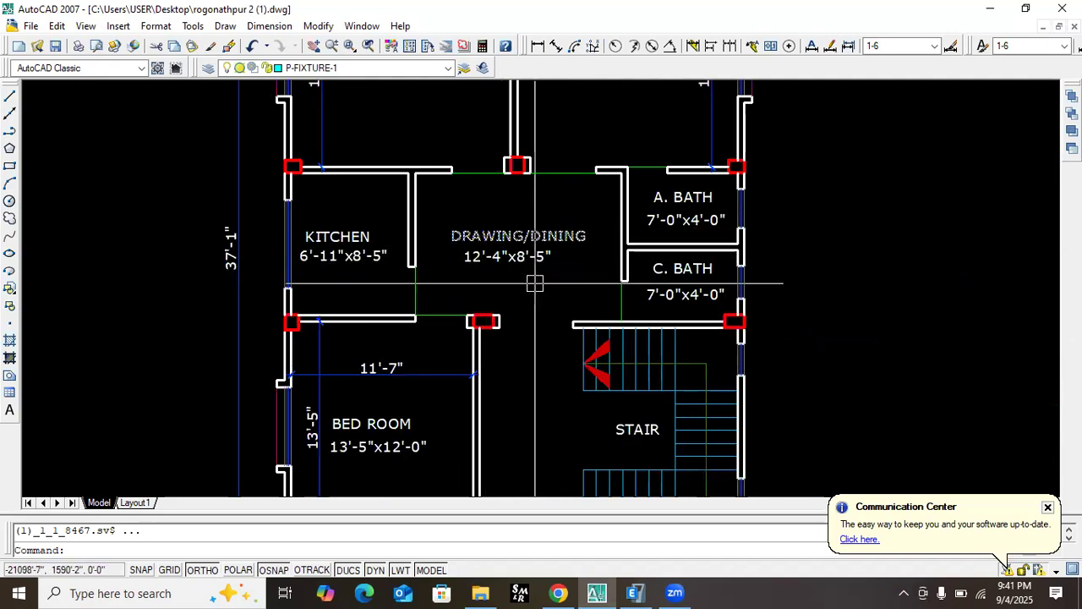
scroll(369, 230, down, 3)
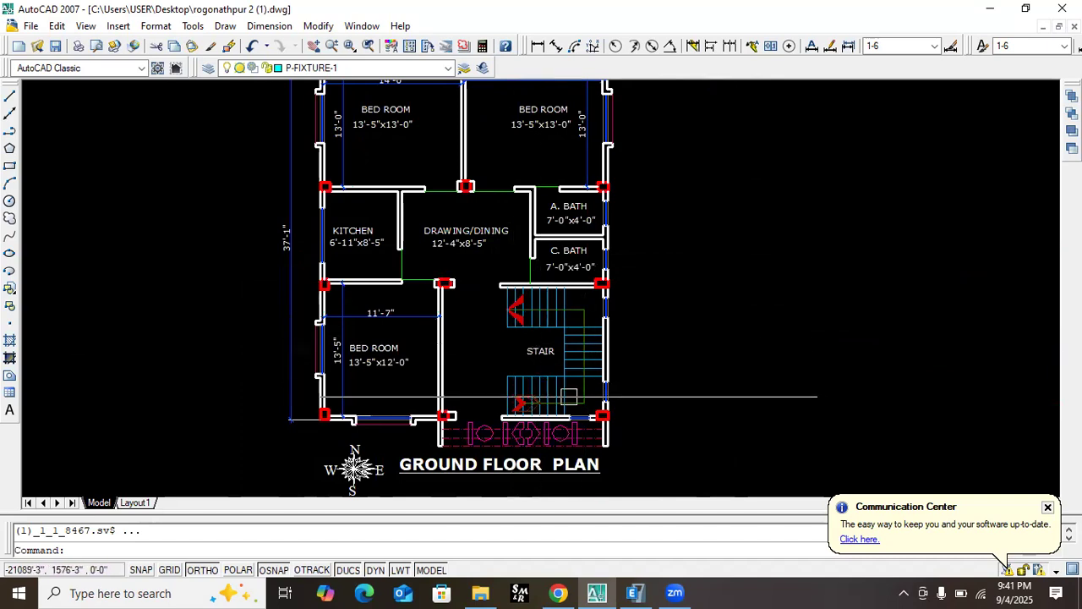
scroll(549, 407, up, 2)
scroll(550, 407, down, 4)
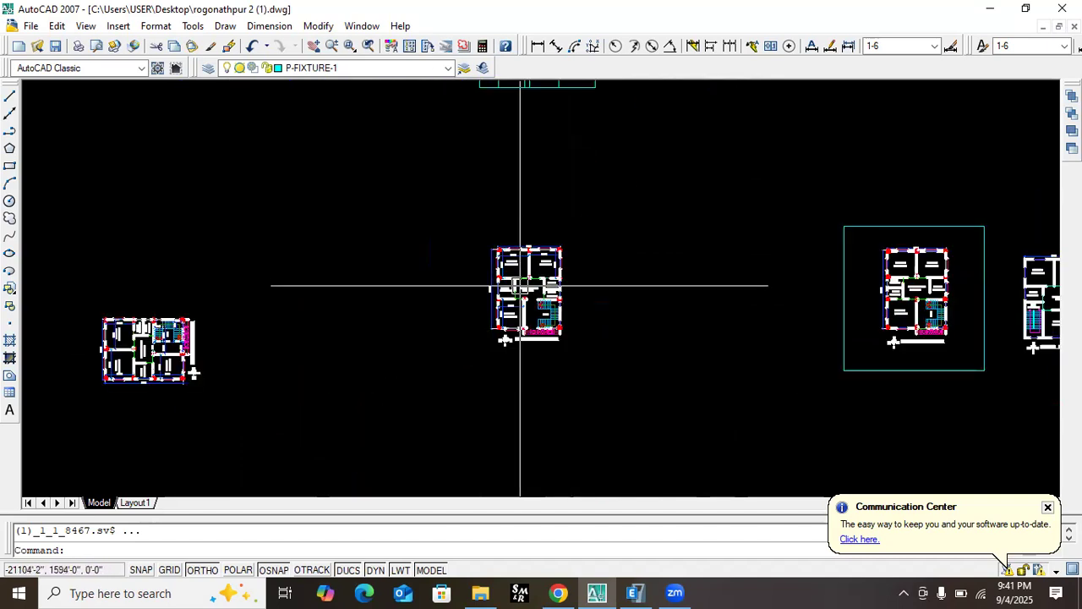
- Examine the column grid layout above the floor plans and its spacing dimensions in both directions
scroll(581, 298, down, 2)
scroll(560, 174, up, 5)
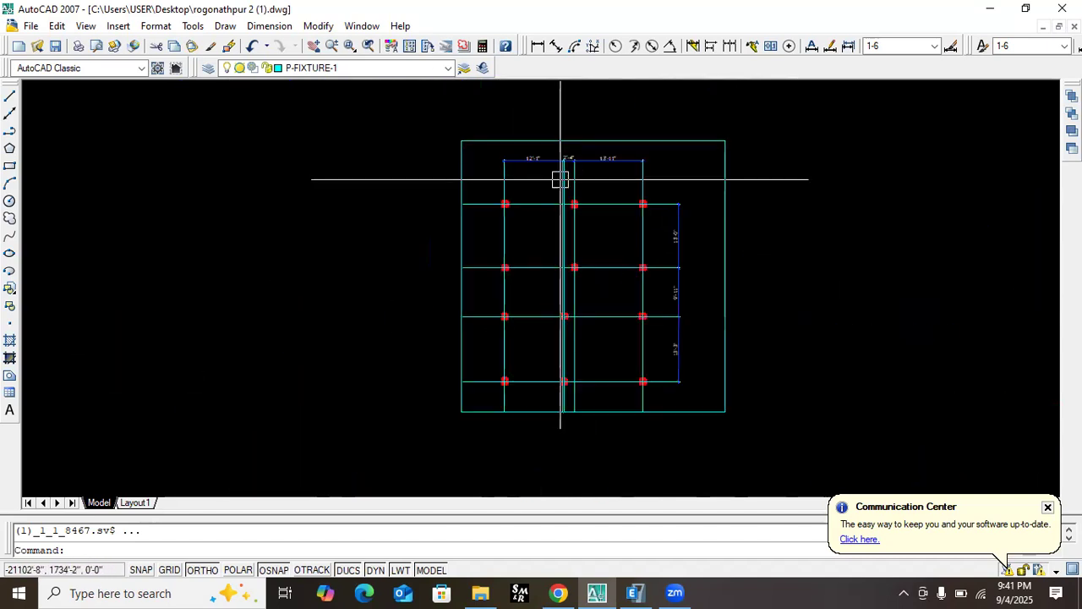
scroll(579, 203, up, 2)
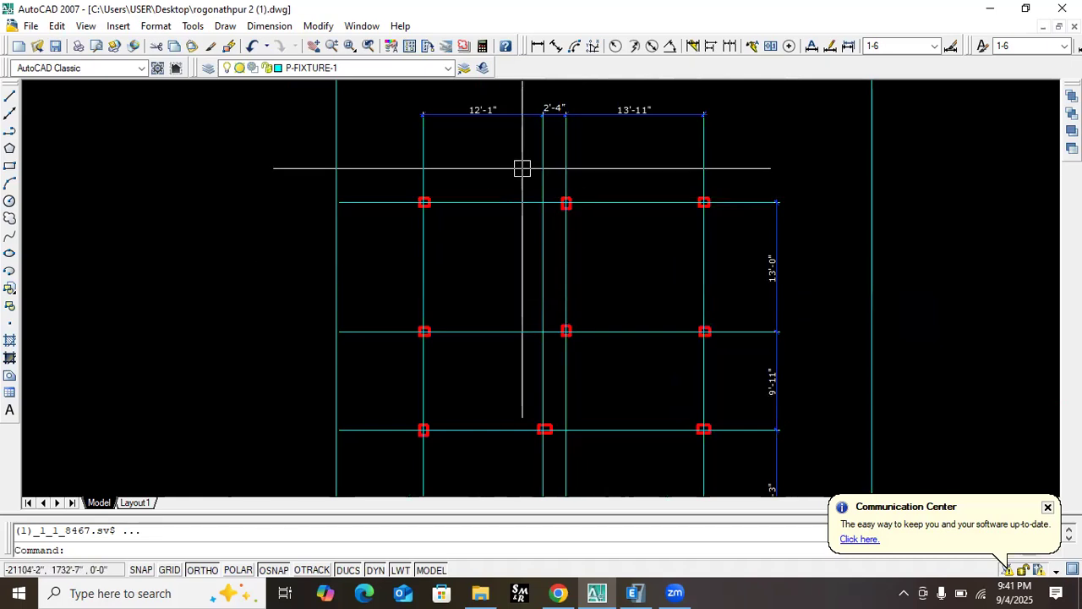
scroll(522, 166, down, 2)
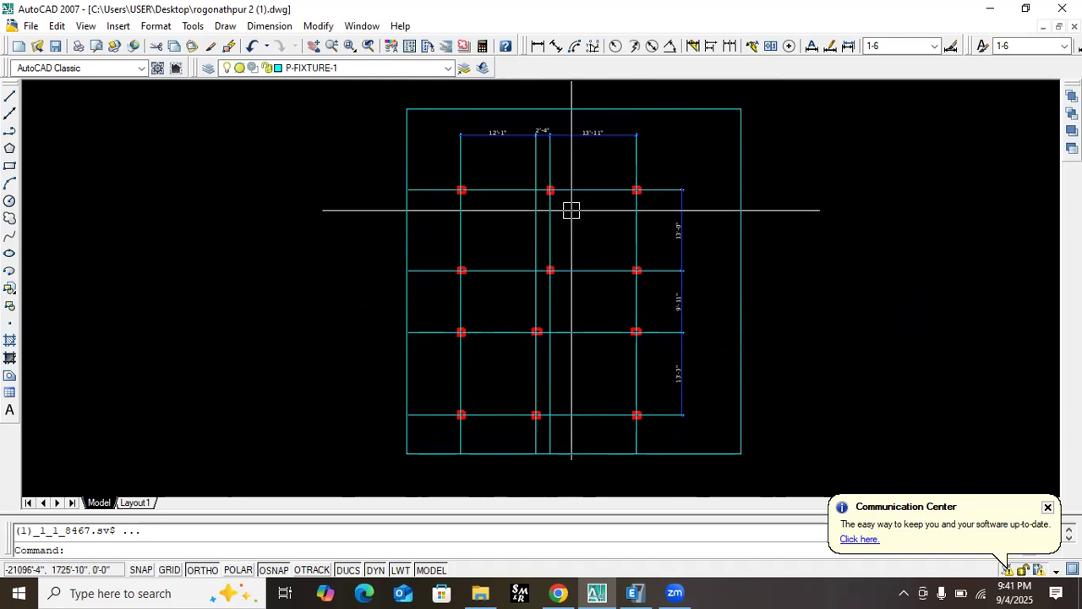
scroll(564, 228, down, 2)
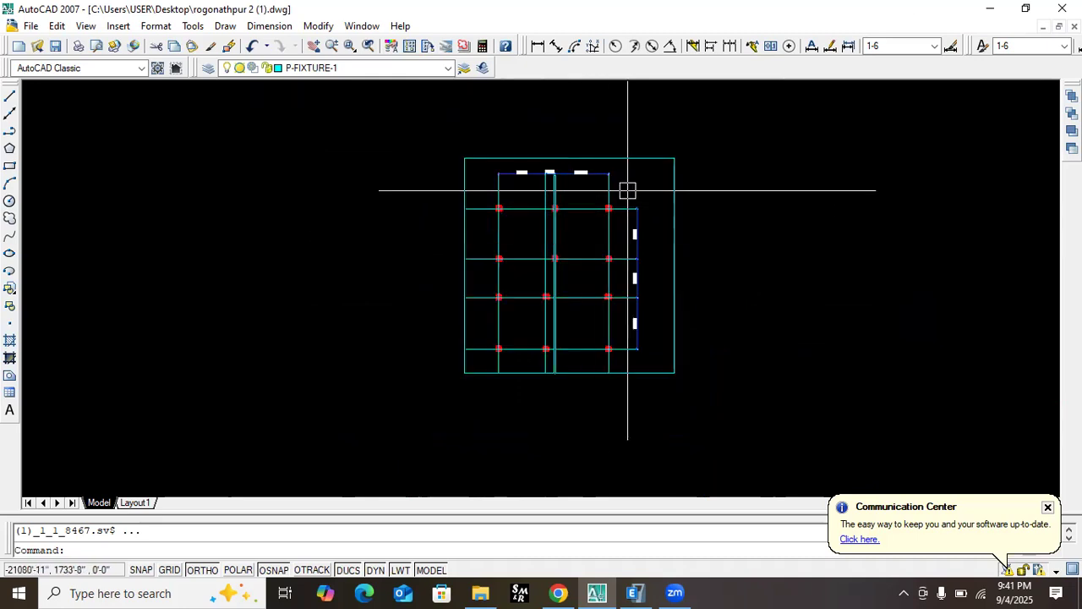
click(987, 15)
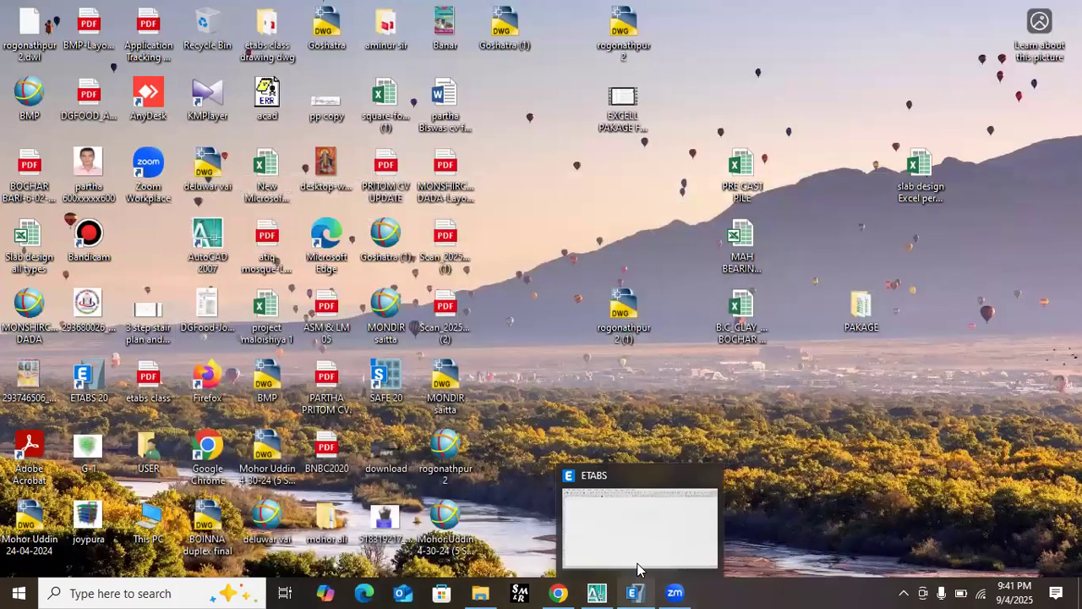
- Switch to ETABS and start a new model using built-in settings with U.S. Customary display units
click(586, 463)
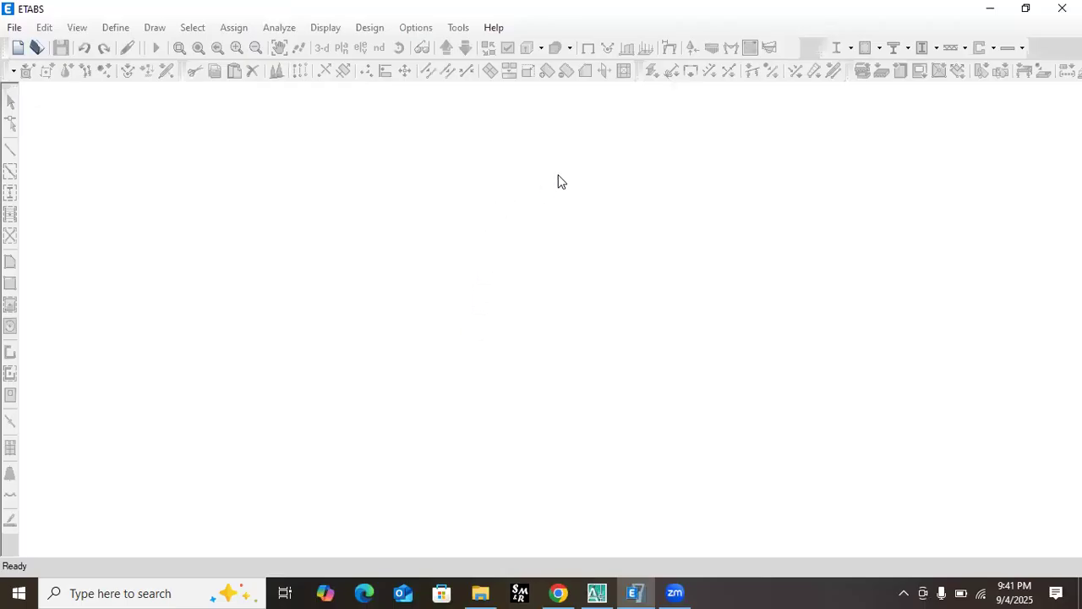
click(13, 26)
click(40, 47)
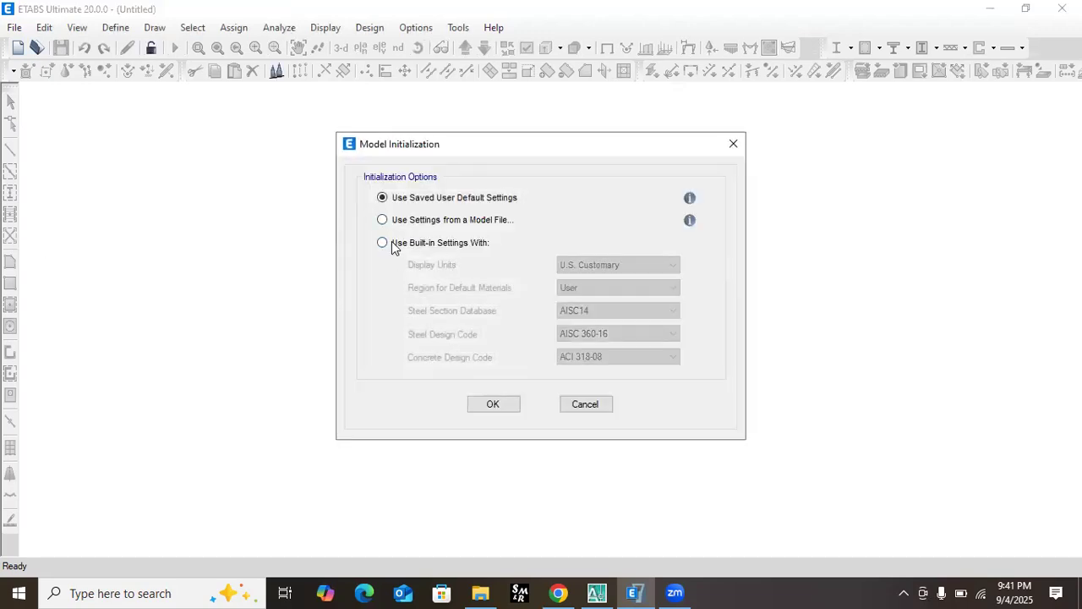
click(391, 241)
click(648, 267)
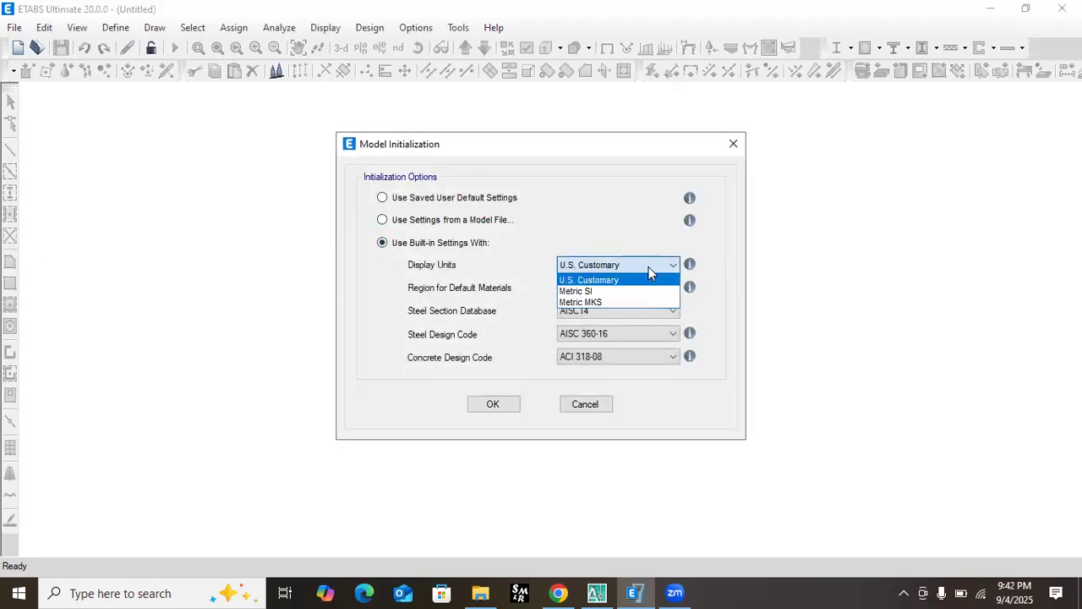
click(626, 280)
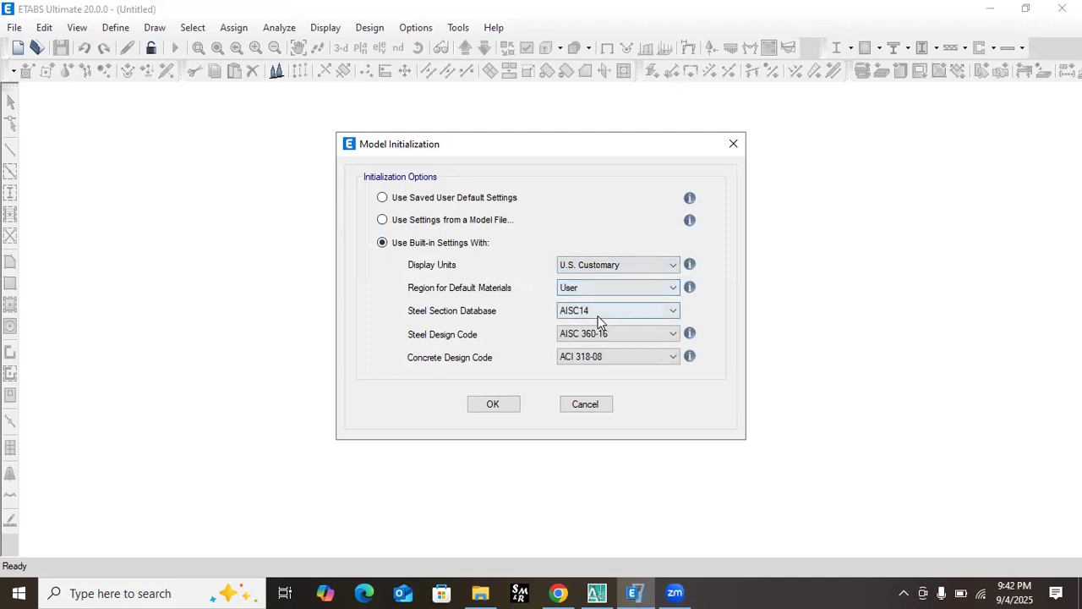
click(630, 267)
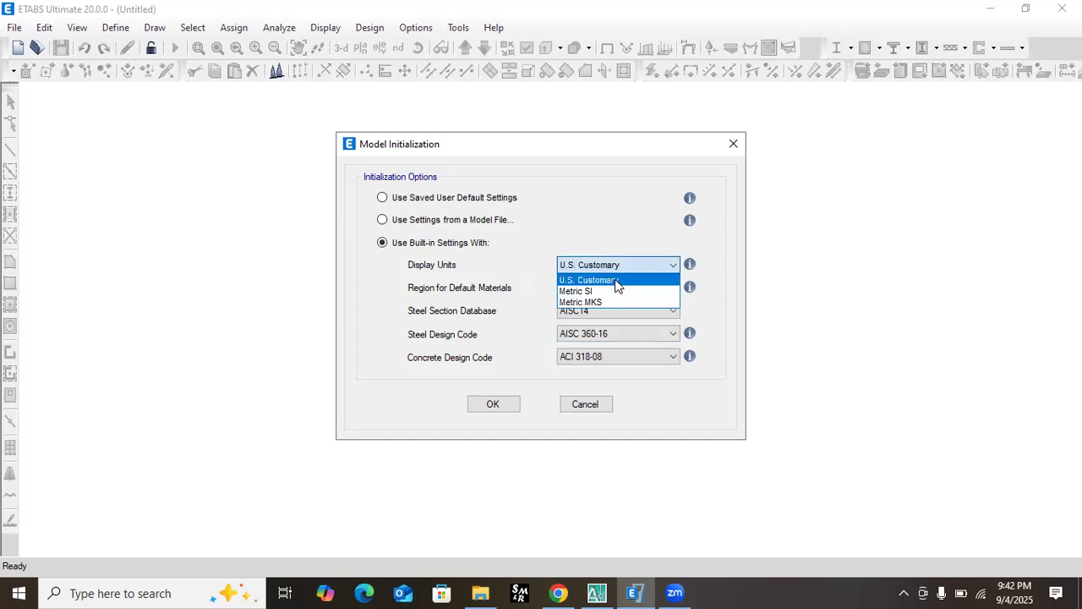
click(615, 281)
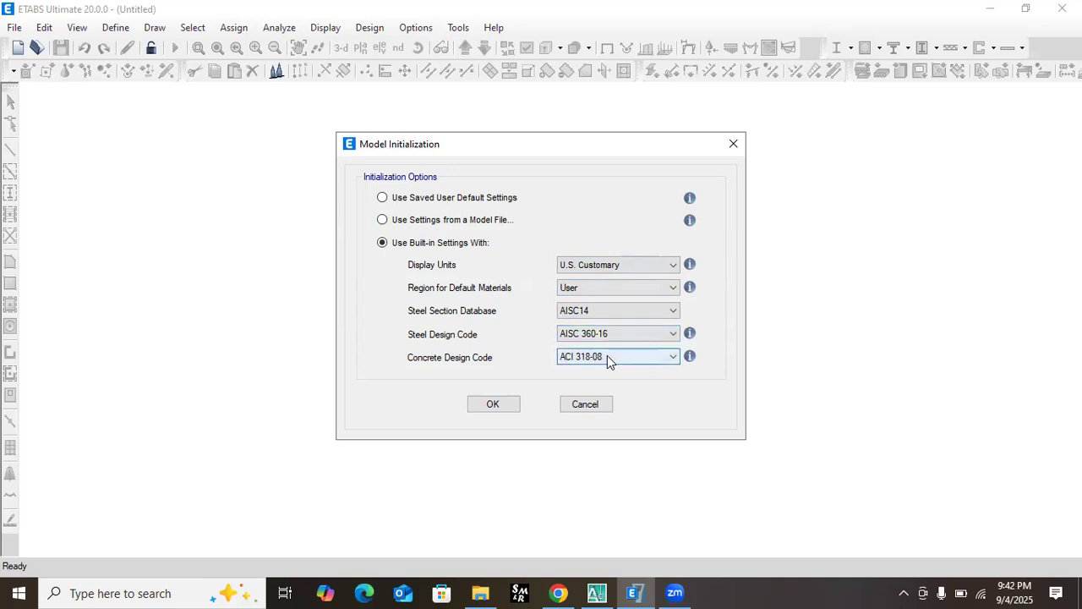
click(492, 404)
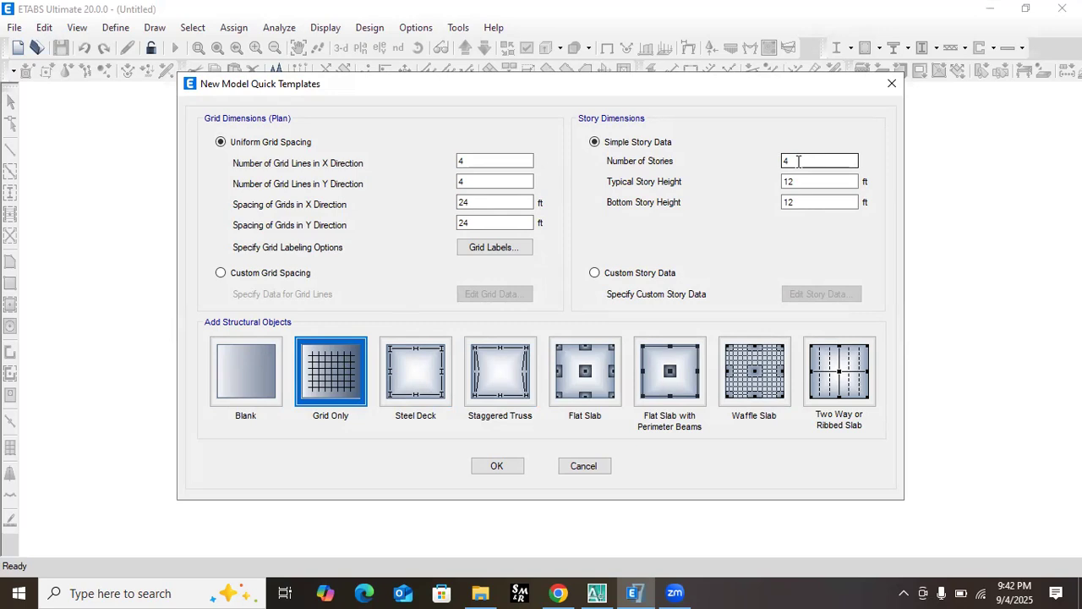
- Set the story data to 5 stories, 10 ft typical story height and 7 ft bottom story height
drag(794, 160, 744, 165)
text(5)
drag(803, 182, 769, 209)
text(10)
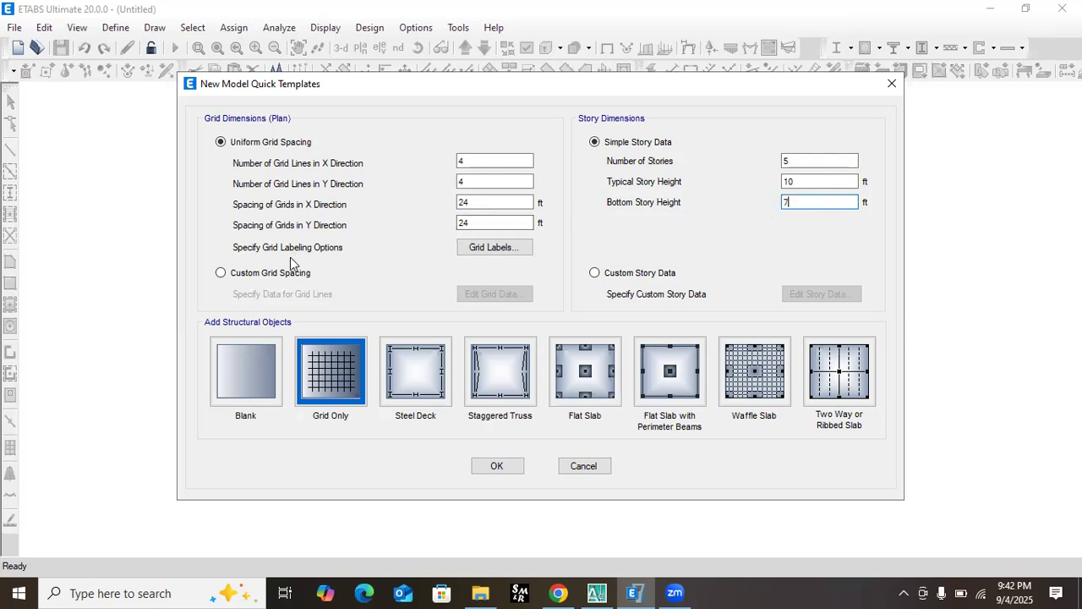
- Choose custom grid spacing and open the grid data for editing, displayed as spacing
click(247, 274)
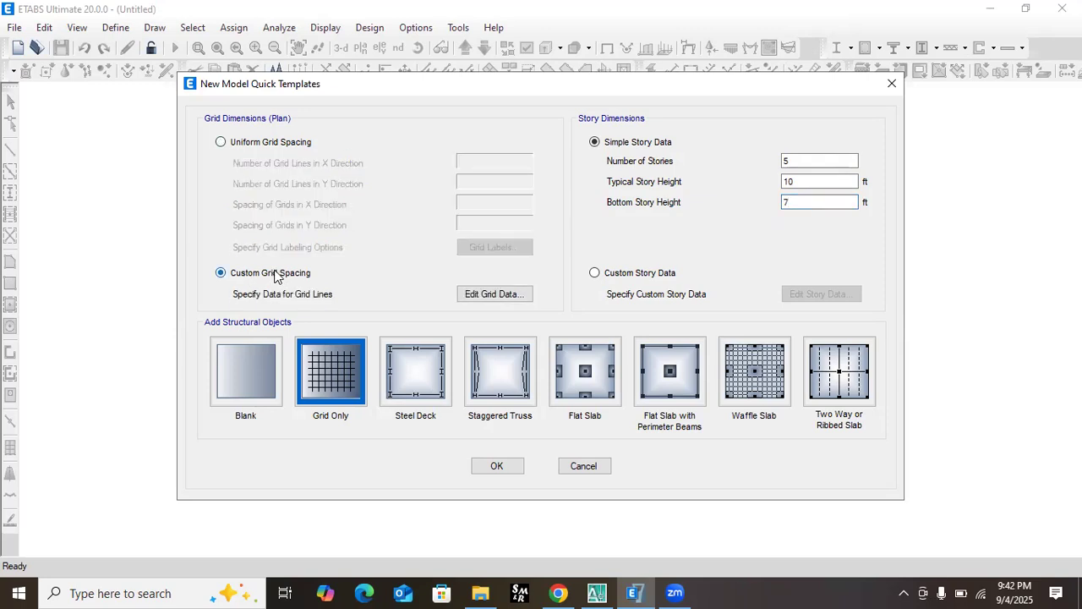
click(469, 296)
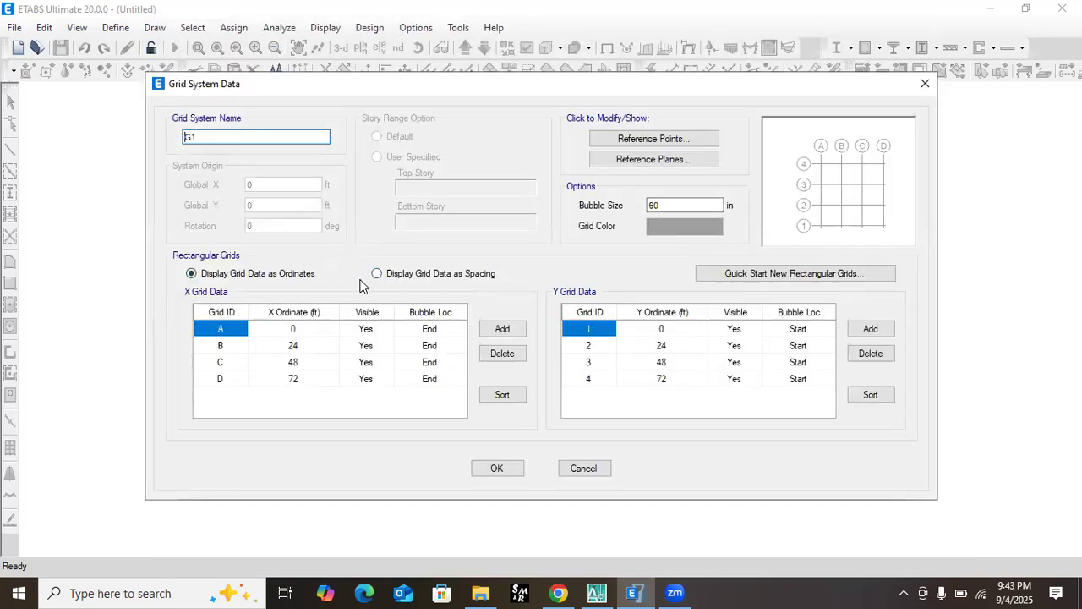
click(411, 280)
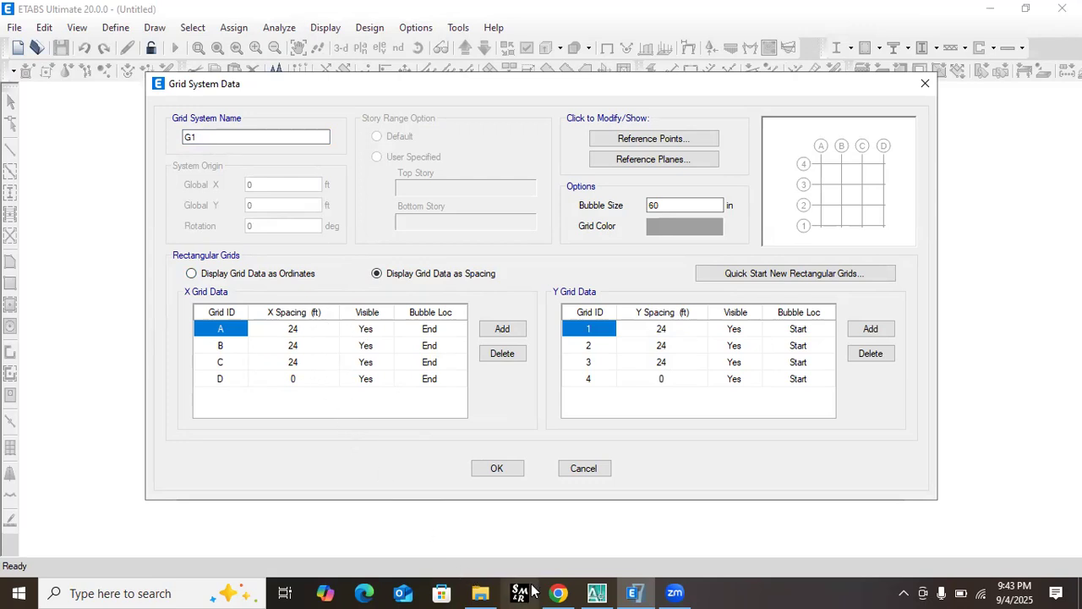
- Switch to AutoCAD to read the horizontal grid spacings above the column layout, and return to the ETABS grid data
mouse_move(598, 592)
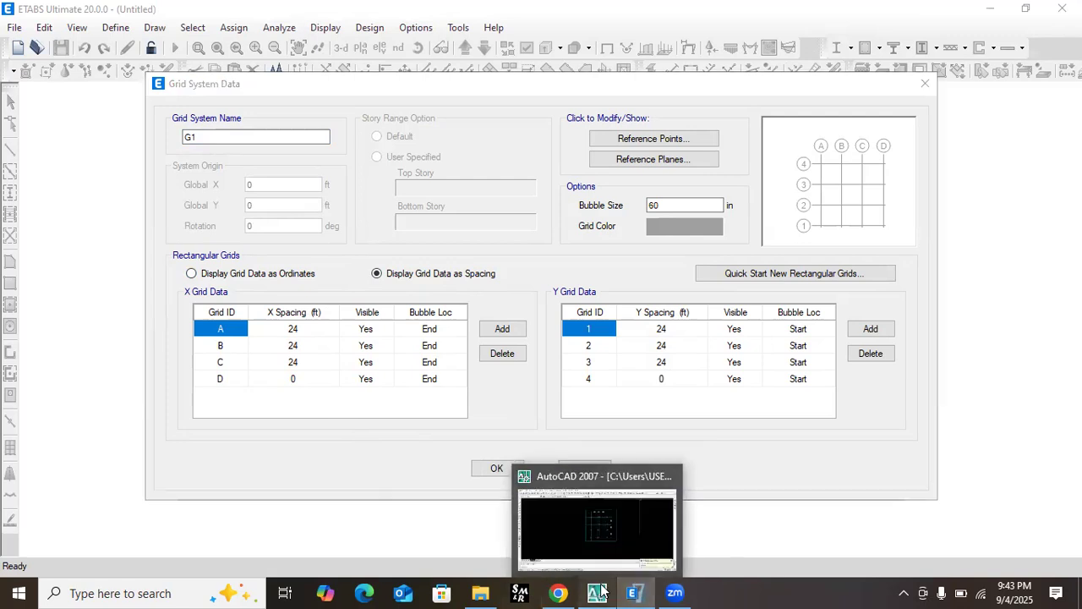
click(598, 591)
scroll(499, 143, up, 5)
scroll(608, 303, up, 4)
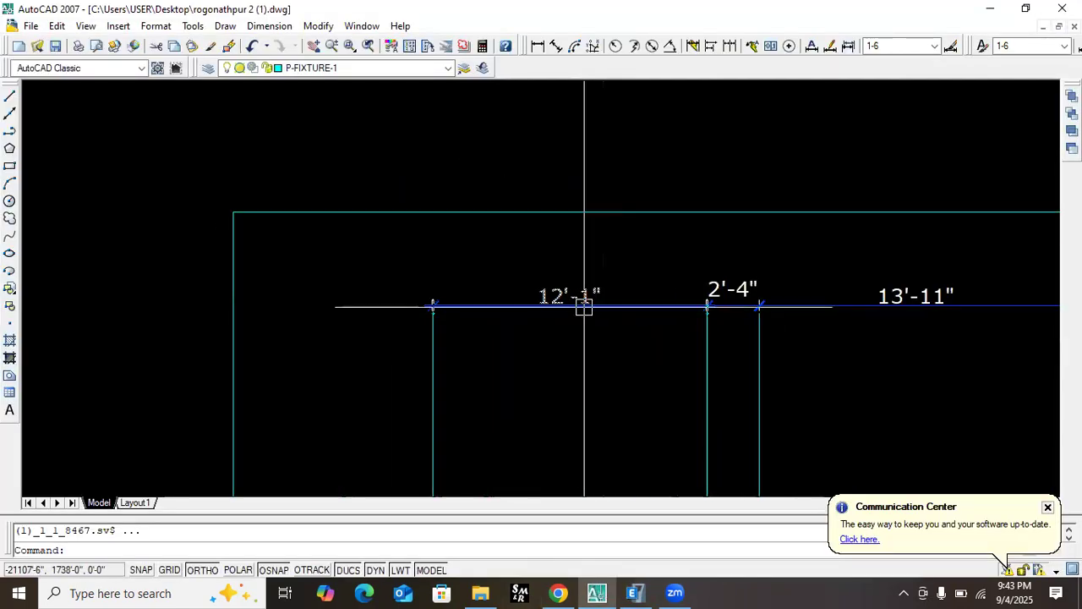
scroll(574, 266, down, 2)
scroll(524, 273, up, 2)
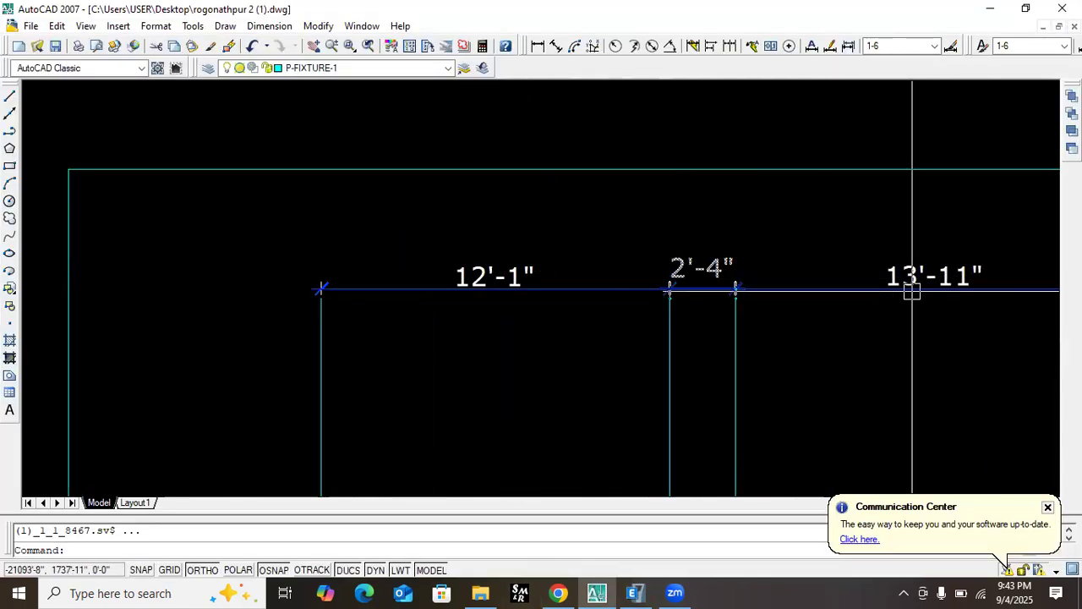
scroll(656, 276, down, 2)
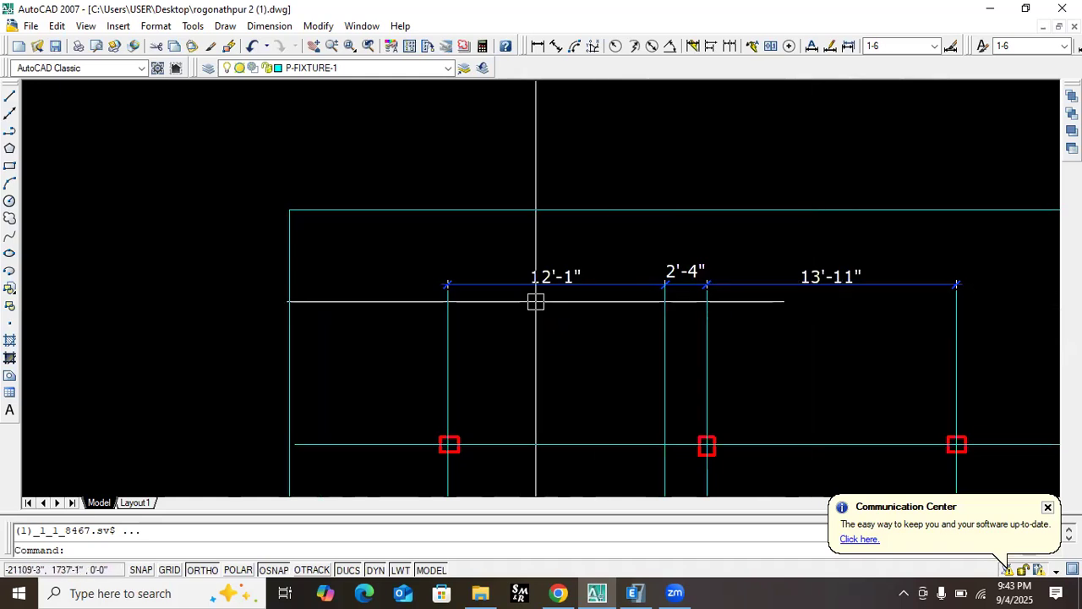
click(991, 11)
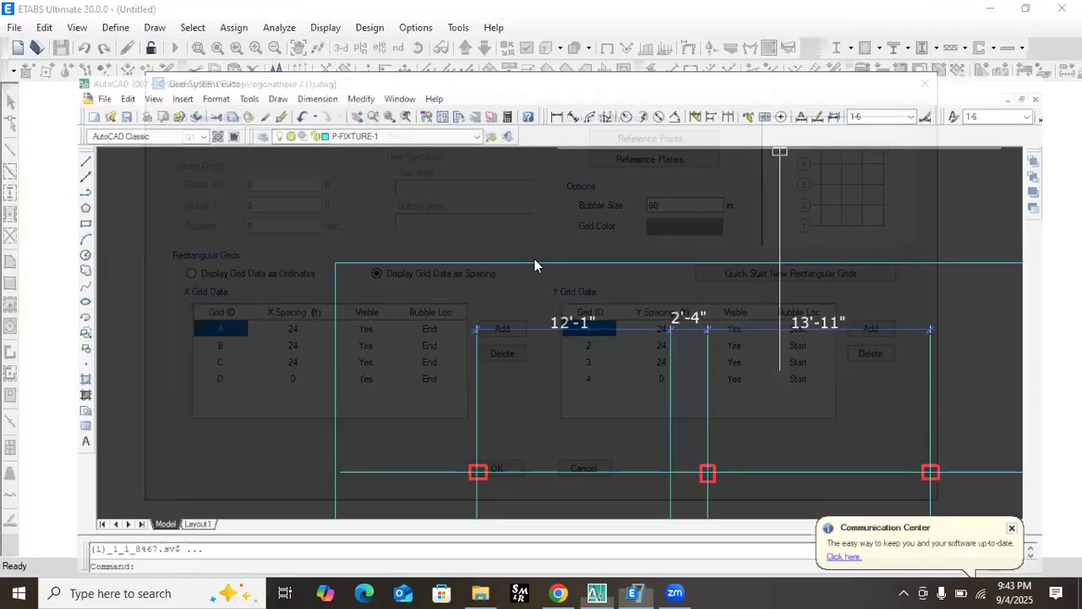
- Set the X spacing of grid A to 12 ft and grid B to 2.5 ft
click(296, 335)
text(12)
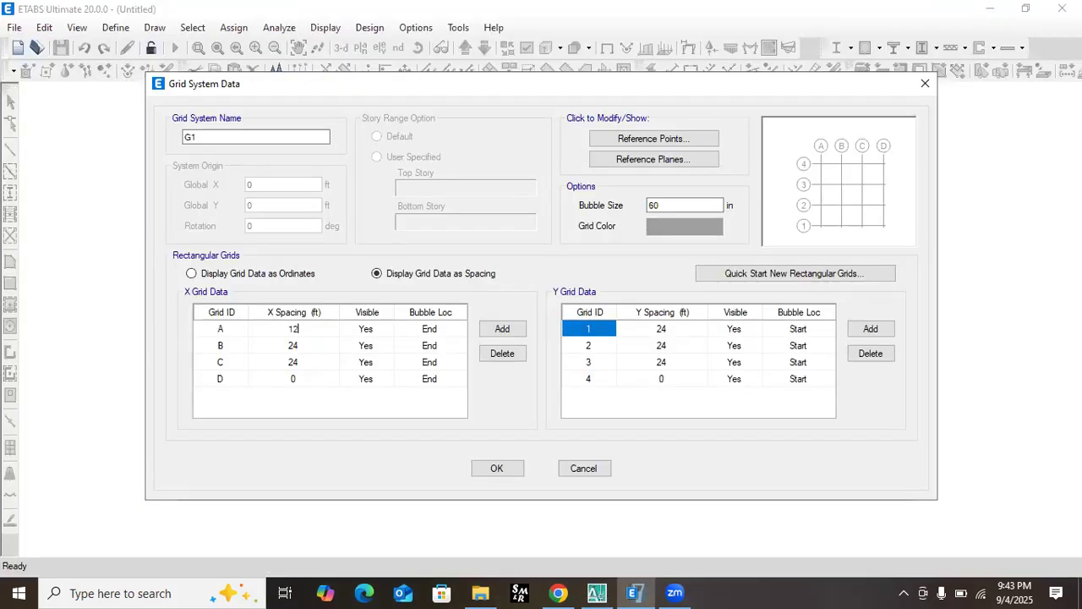
click(298, 347)
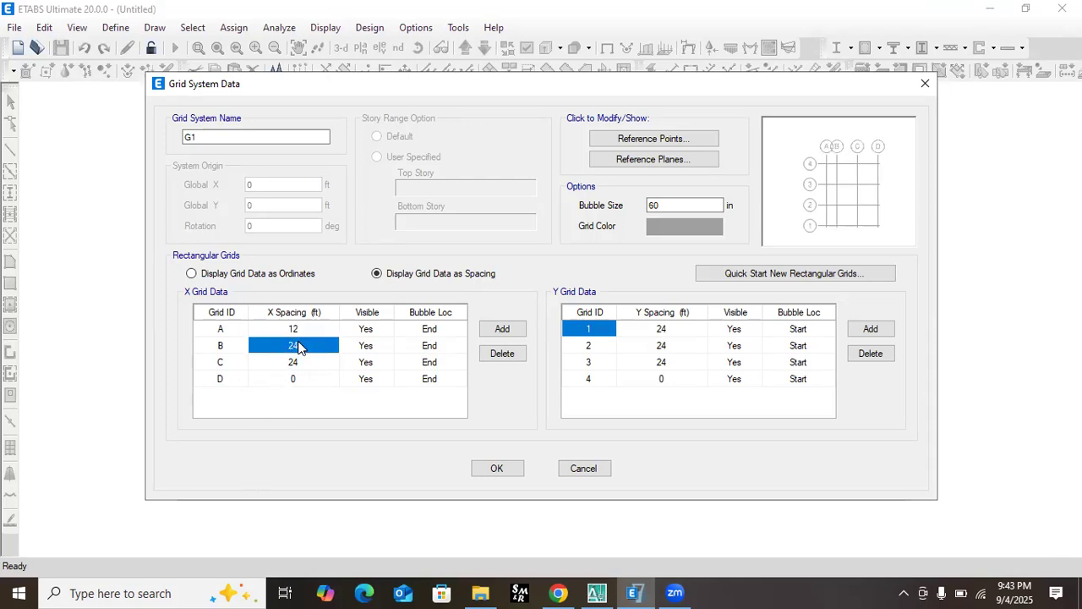
text(2)
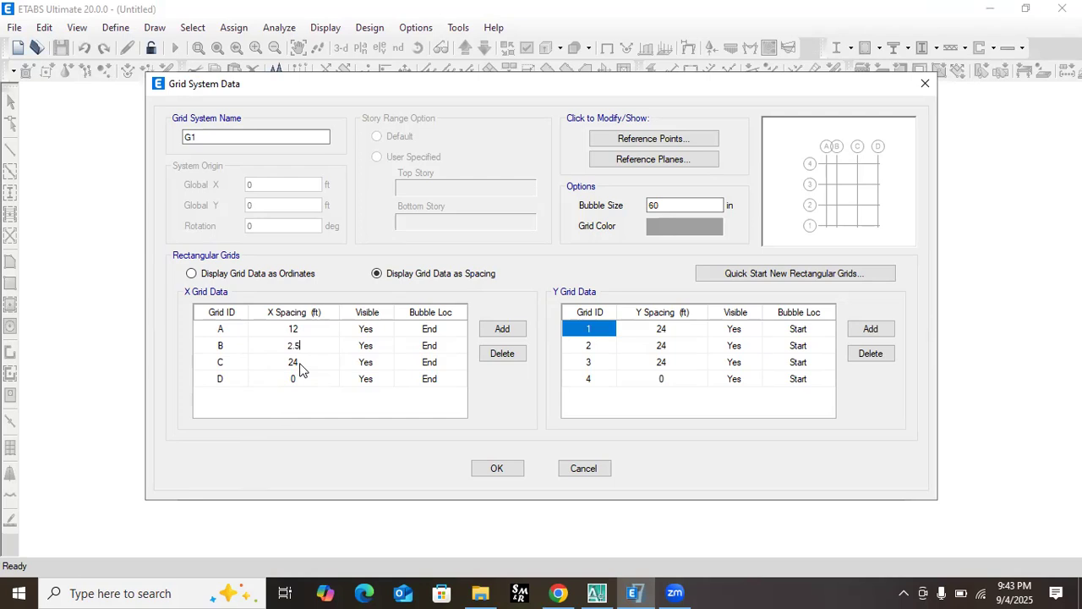
- Check the third horizontal spacing in AutoCAD and set the X spacing of grid C to 14 ft in ETABS
mouse_move(635, 592)
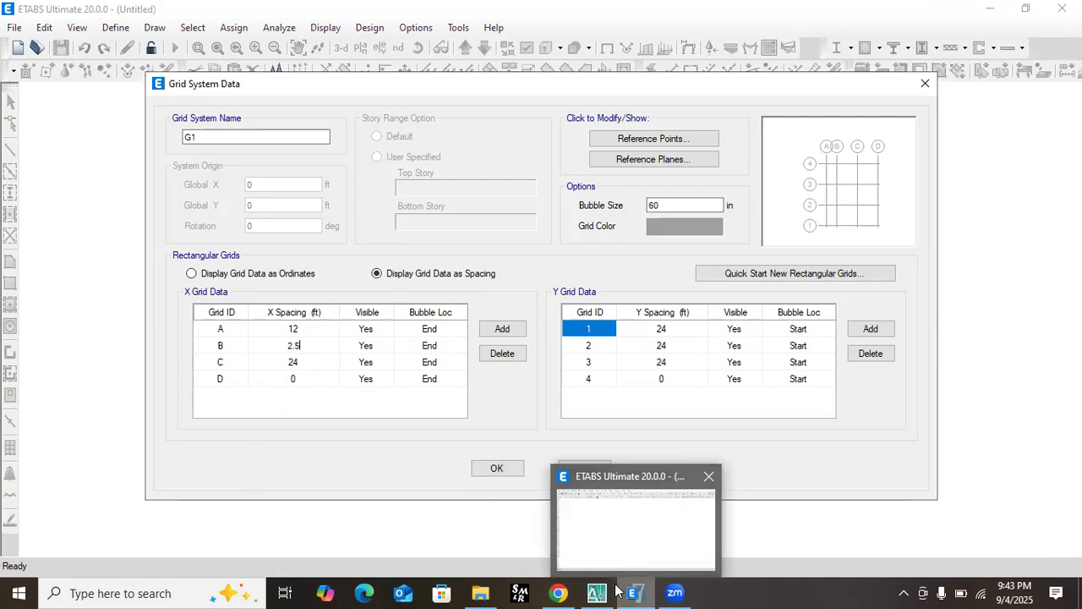
click(602, 551)
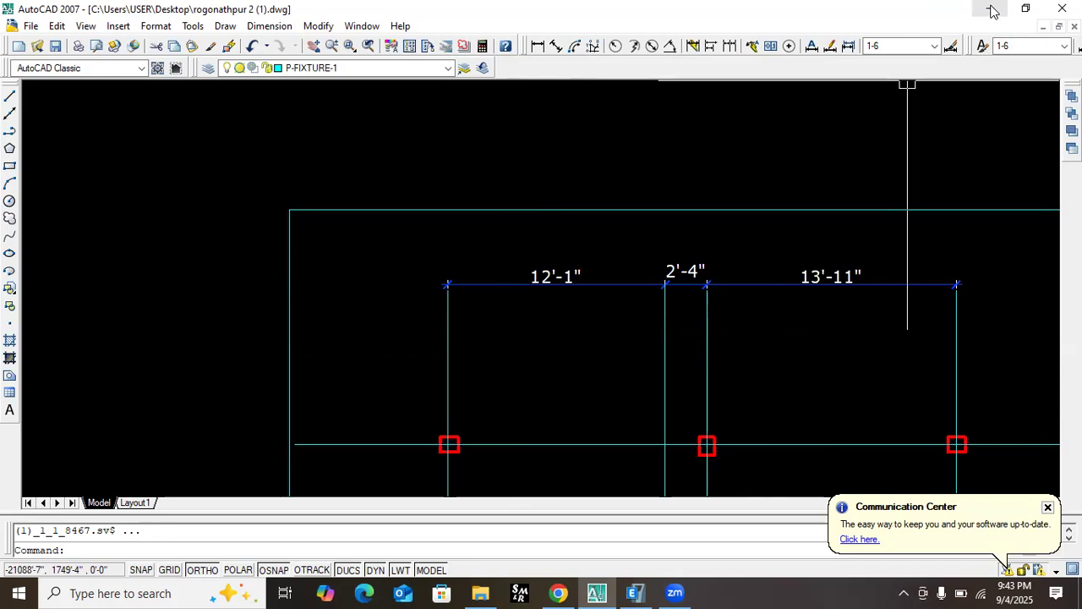
key(alt+Tab)
click(295, 361)
text(12)
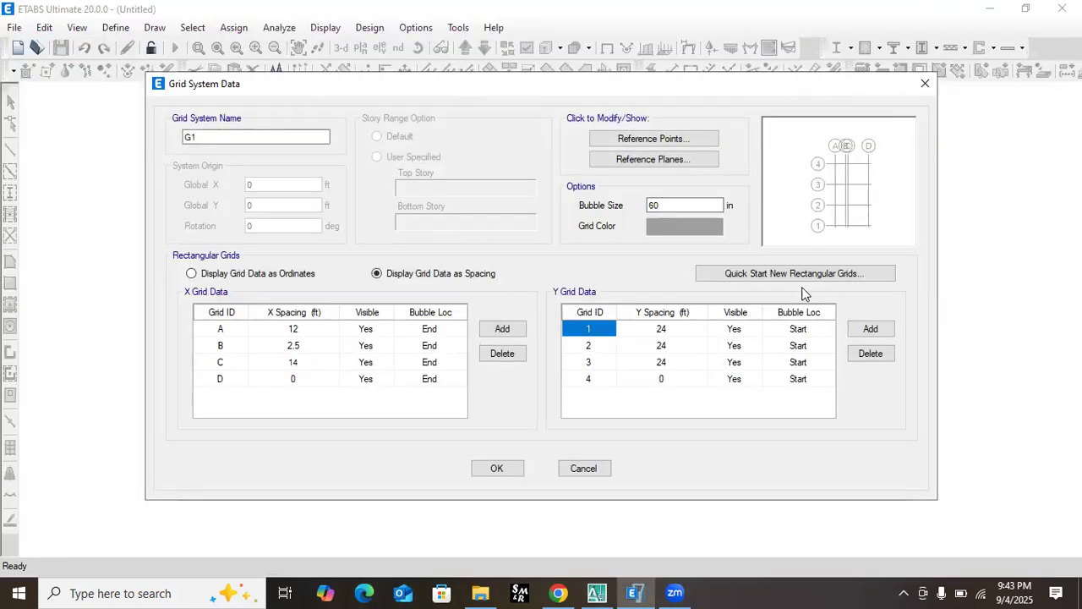
- Switch to AutoCAD to read the vertical grid spacings beside the column layout, and return to the ETABS grid data
click(664, 334)
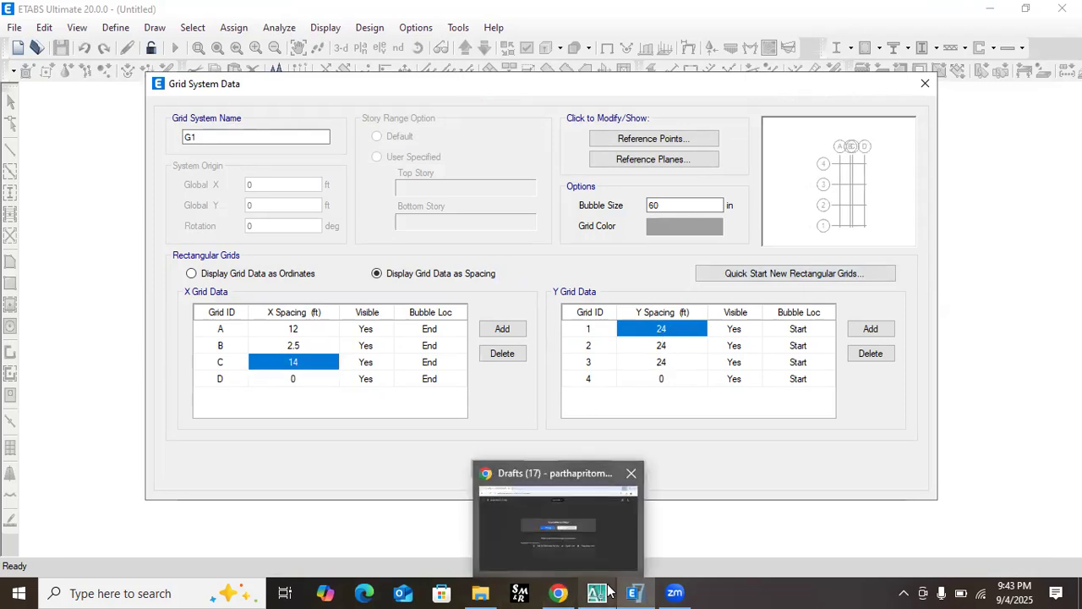
mouse_move(608, 589)
click(576, 518)
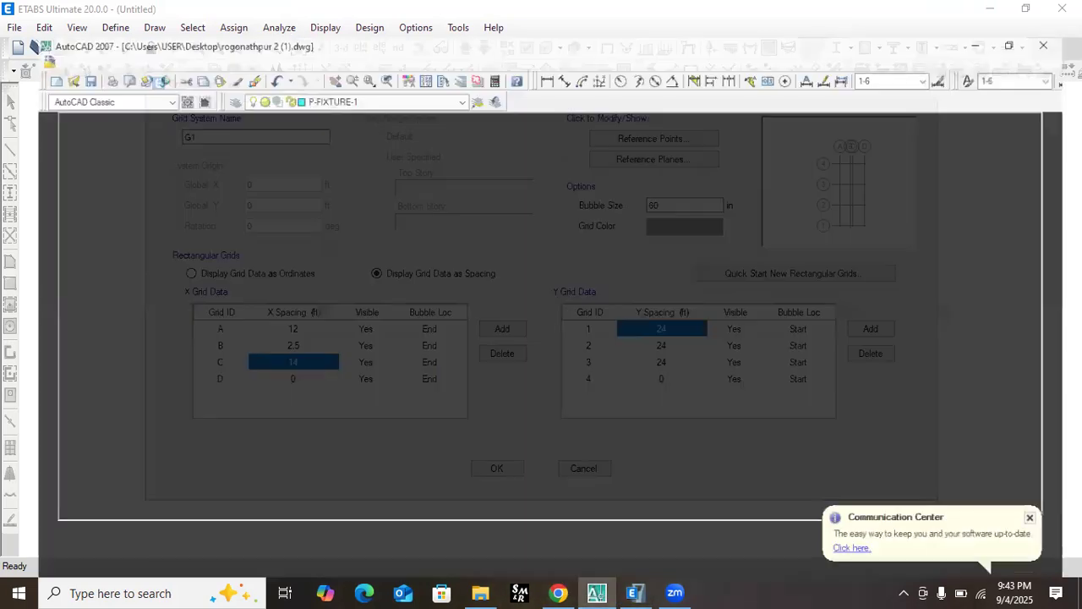
scroll(590, 415, down, 3)
scroll(611, 408, up, 5)
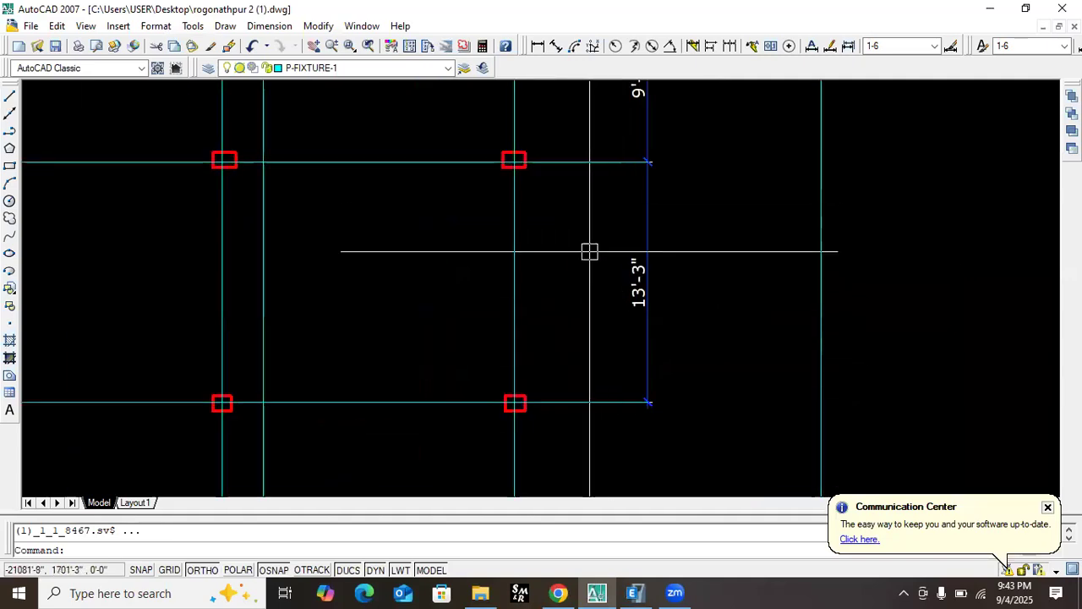
scroll(623, 317, down, 4)
scroll(593, 208, up, 3)
scroll(605, 304, up, 2)
scroll(594, 355, down, 4)
scroll(608, 310, up, 3)
scroll(601, 252, down, 3)
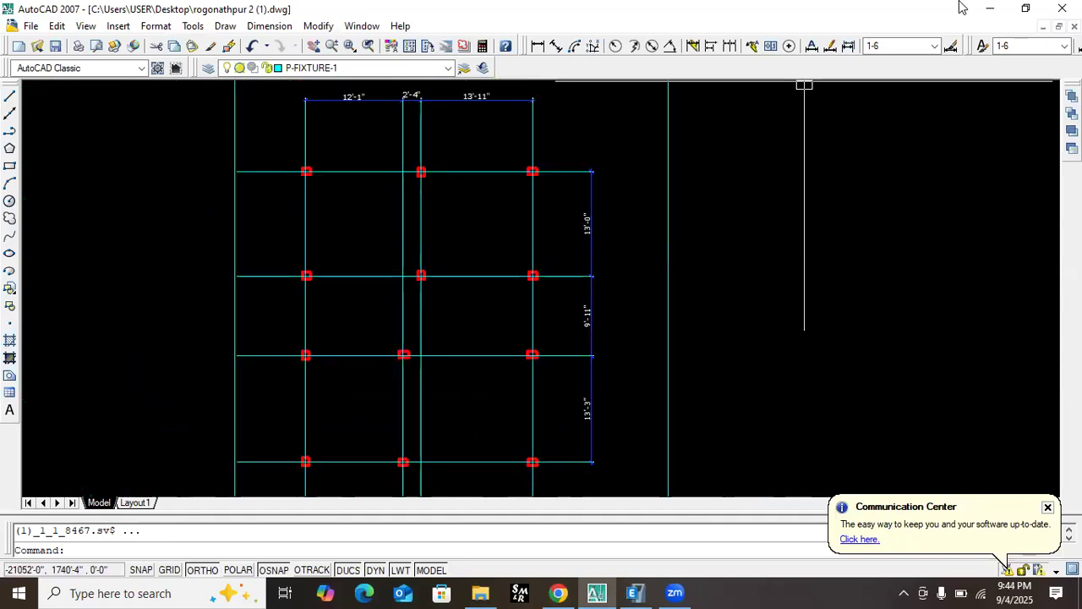
click(988, 9)
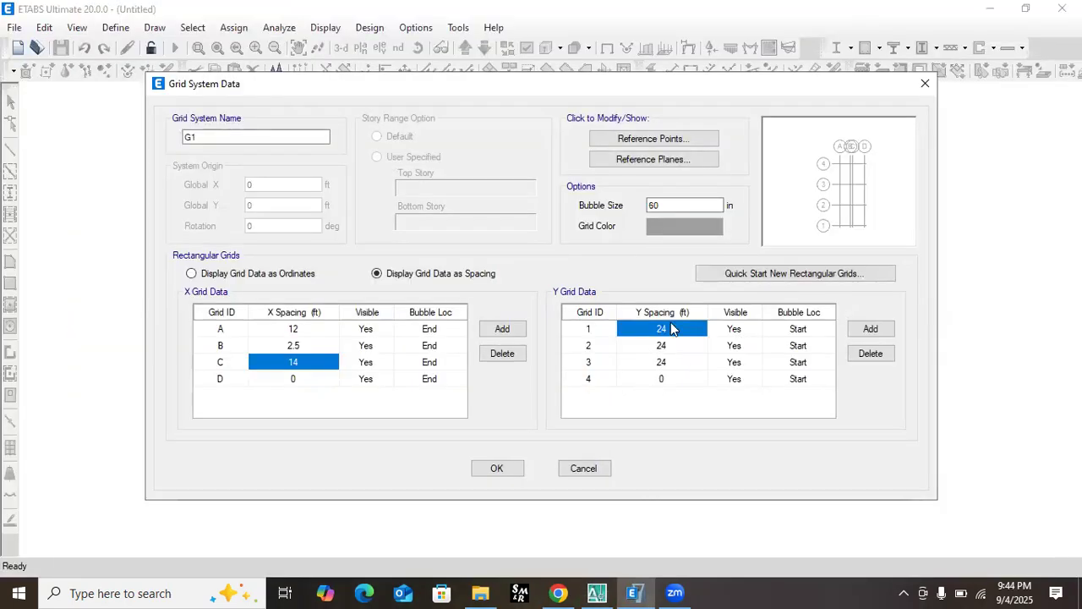
- Set the Y spacing of grid 1 to 13.5 ft and grid 2 to 10 ft
click(667, 345)
click(667, 331)
click(663, 327)
text(13.5)
click(672, 345)
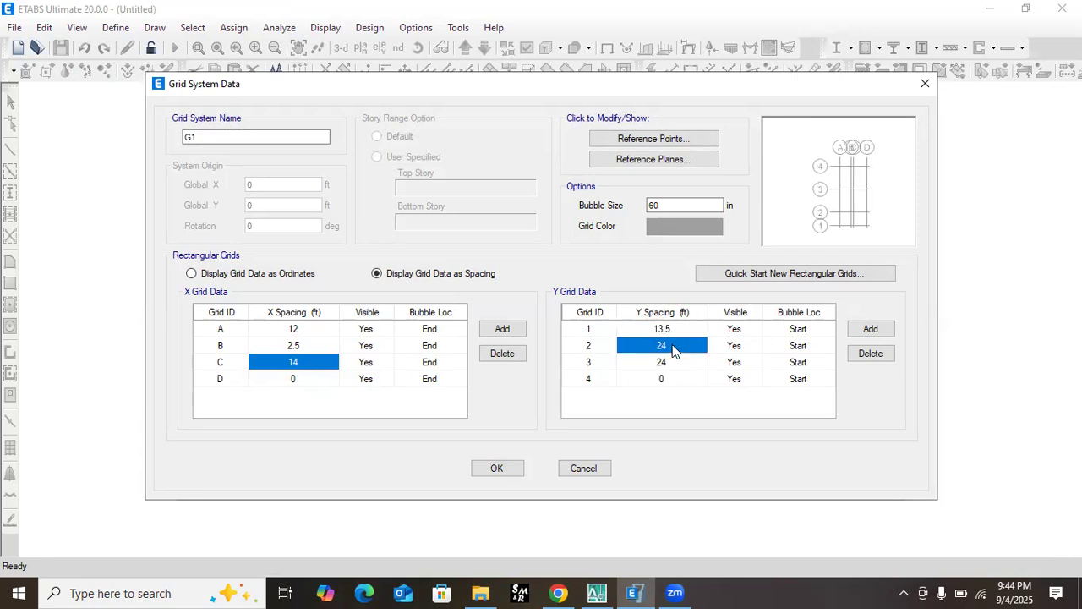
text(10)
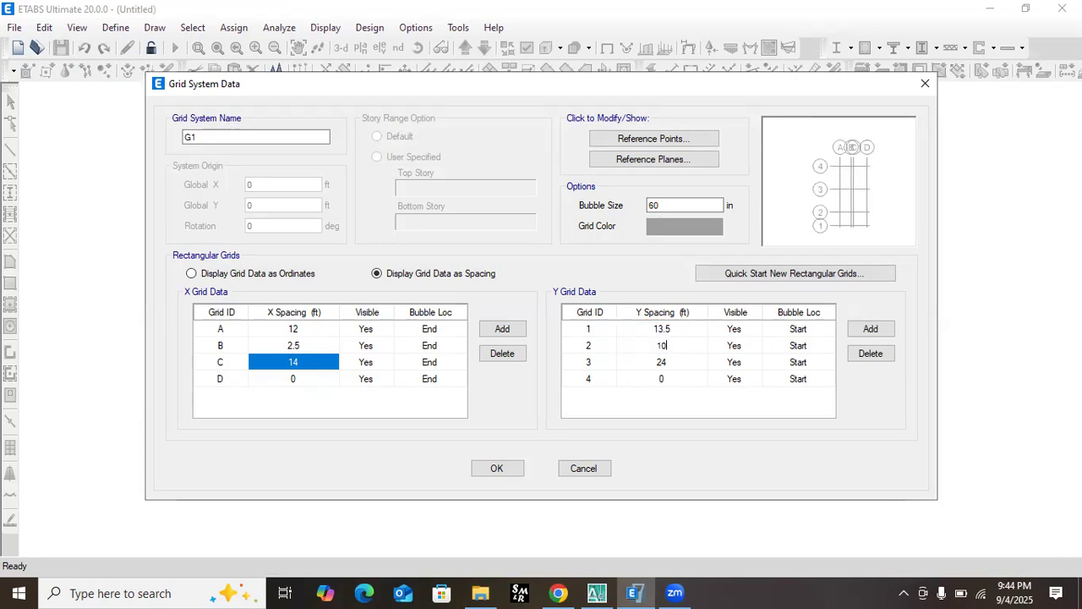
- Check the uppermost vertical spacing in AutoCAD, enter the remaining Y spacing in ETABS and accept the grid data
click(661, 364)
mouse_move(597, 593)
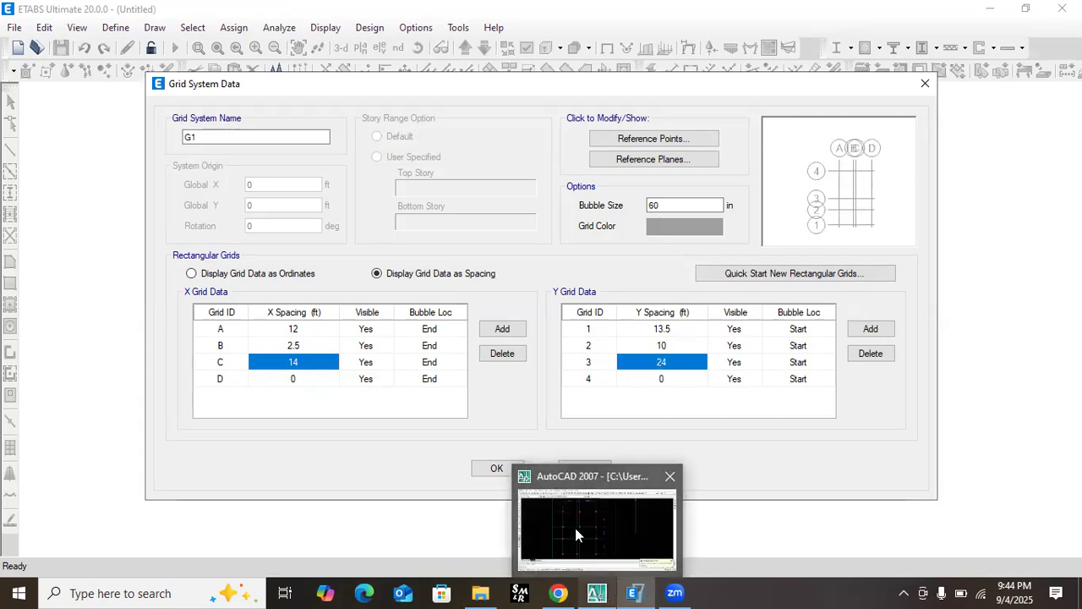
click(575, 527)
scroll(600, 224, up, 2)
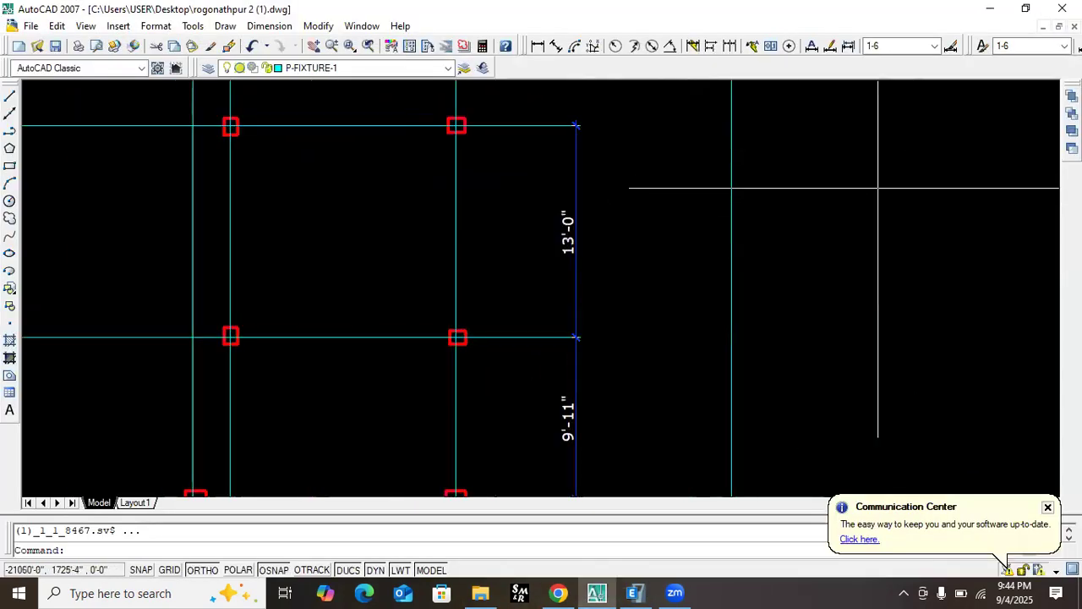
scroll(880, 186, down, 1)
click(991, 14)
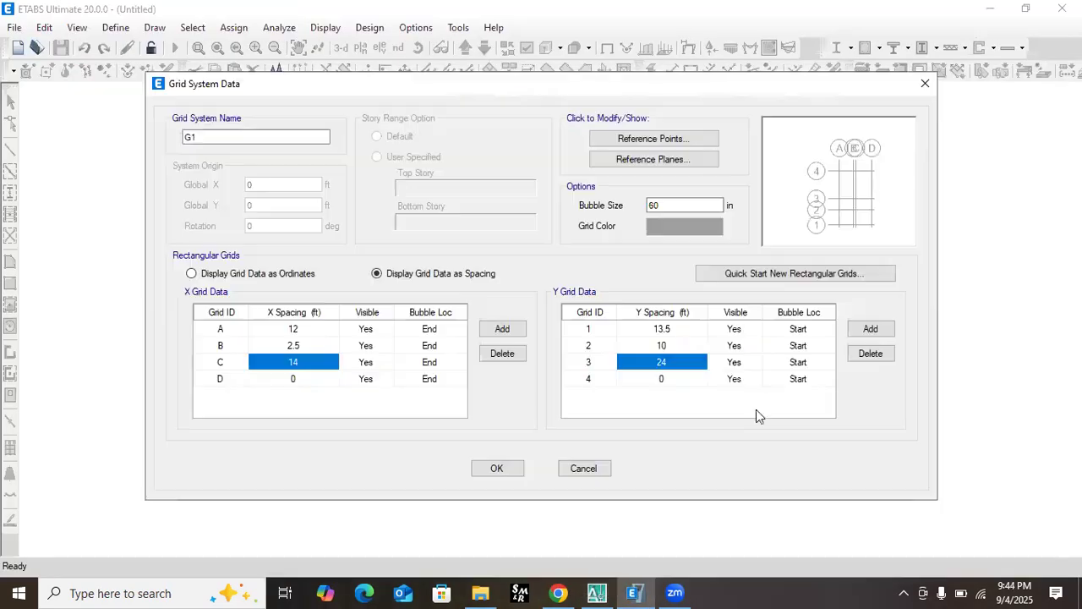
click(662, 379)
text(18)
click(494, 470)
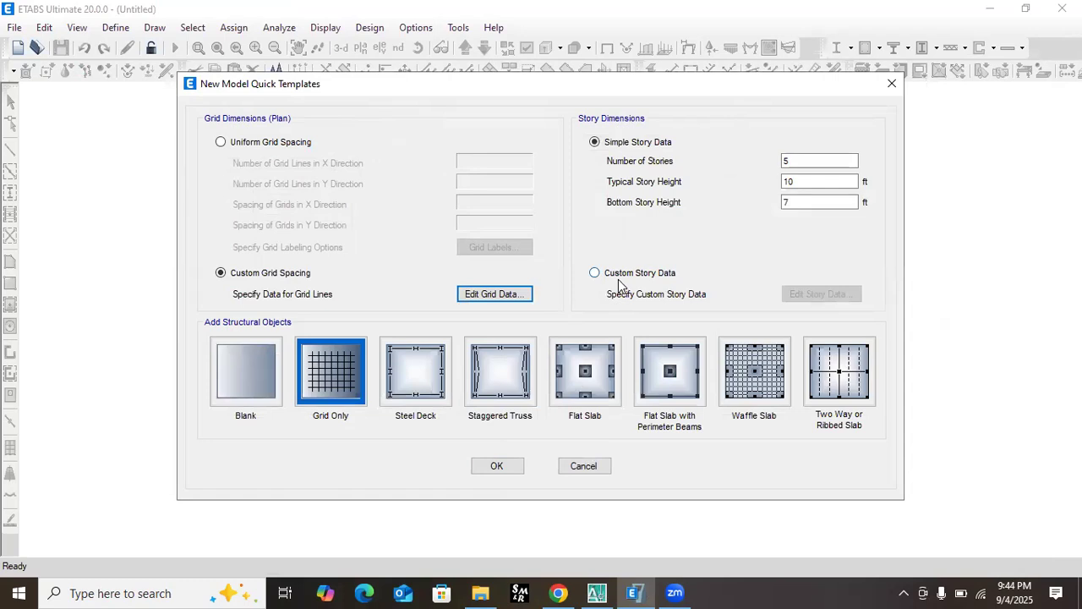
- Choose custom story data and open the story table for editing
click(619, 275)
click(850, 296)
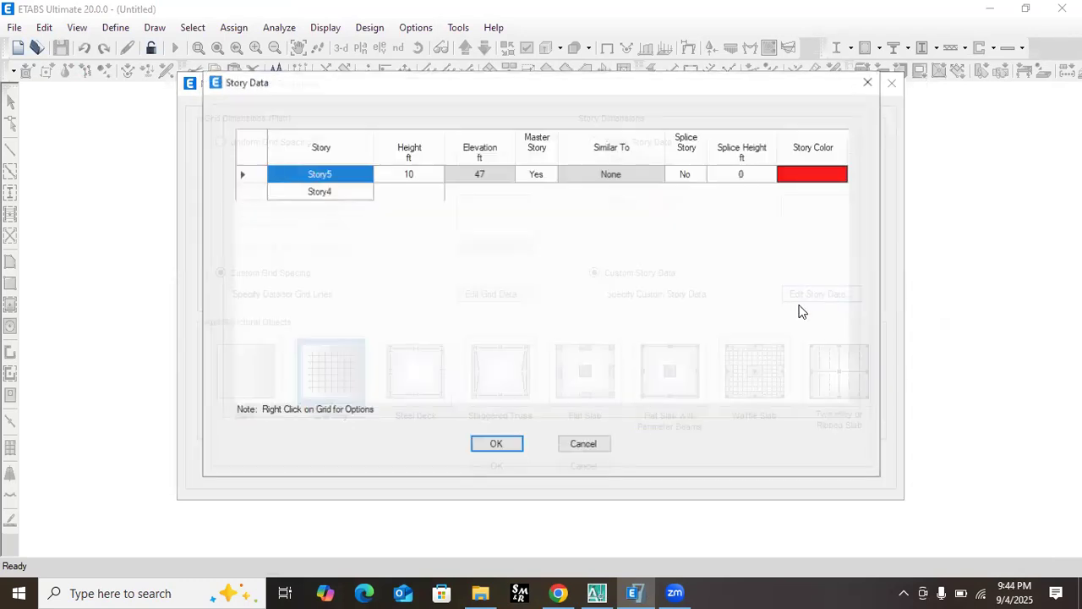
click(328, 258)
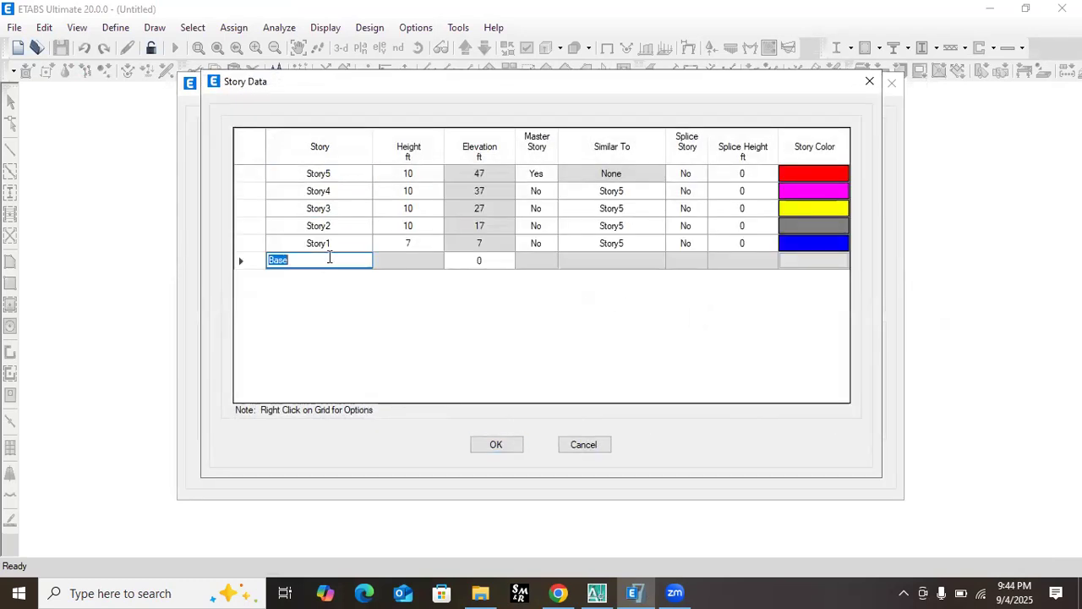
click(342, 243)
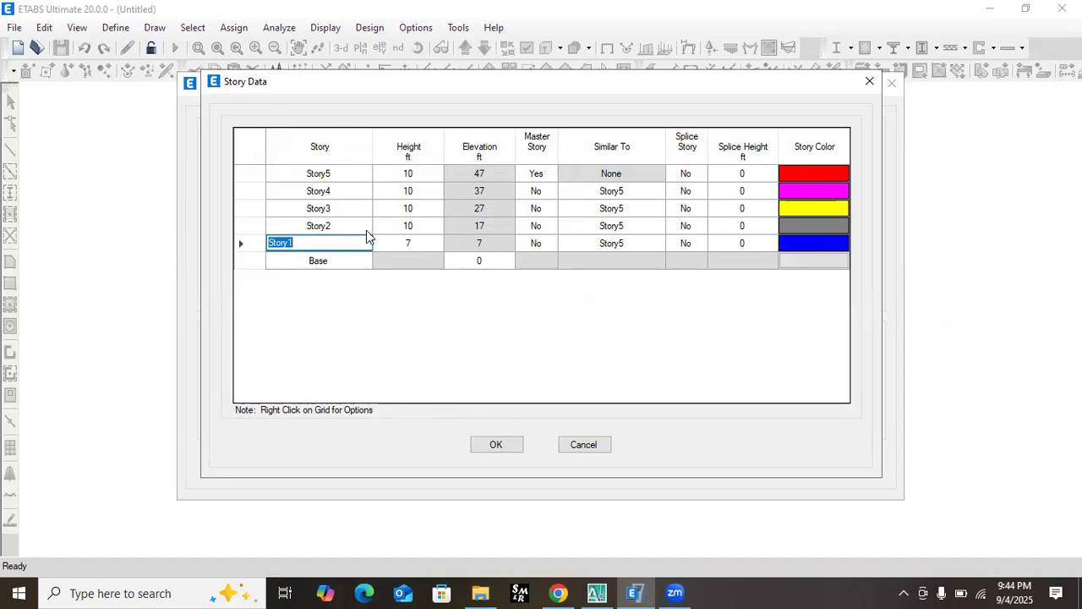
- Rename Story1 to Story4 from the lowest upwards as gf/gb, 1st, 2nd and 3rd
click(319, 267)
click(315, 244)
text(gf/gb)
click(315, 227)
text(1st)
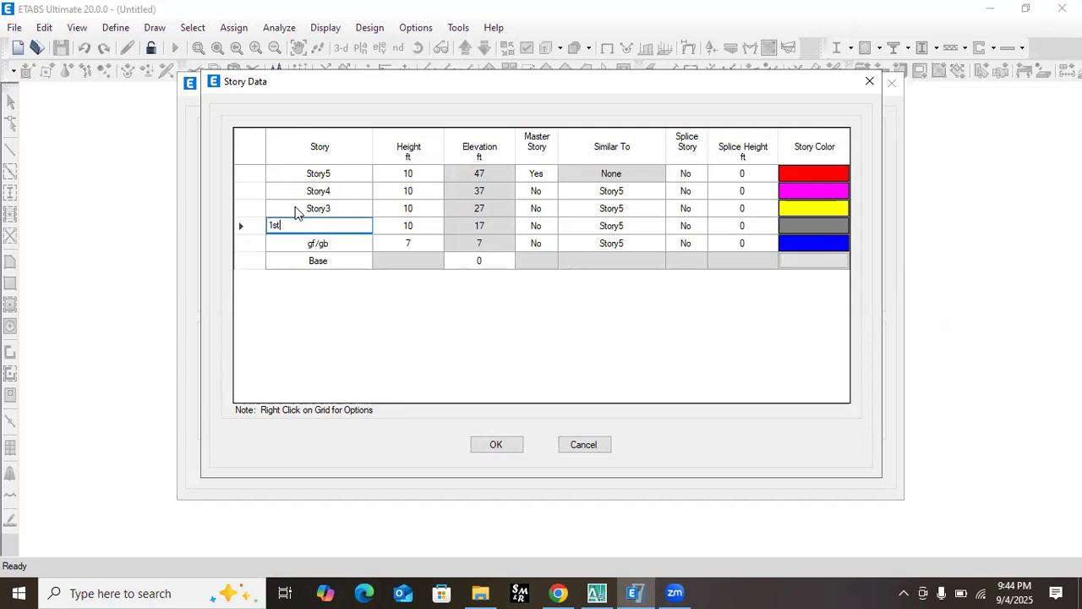
click(332, 198)
click(328, 208)
text(2nd)
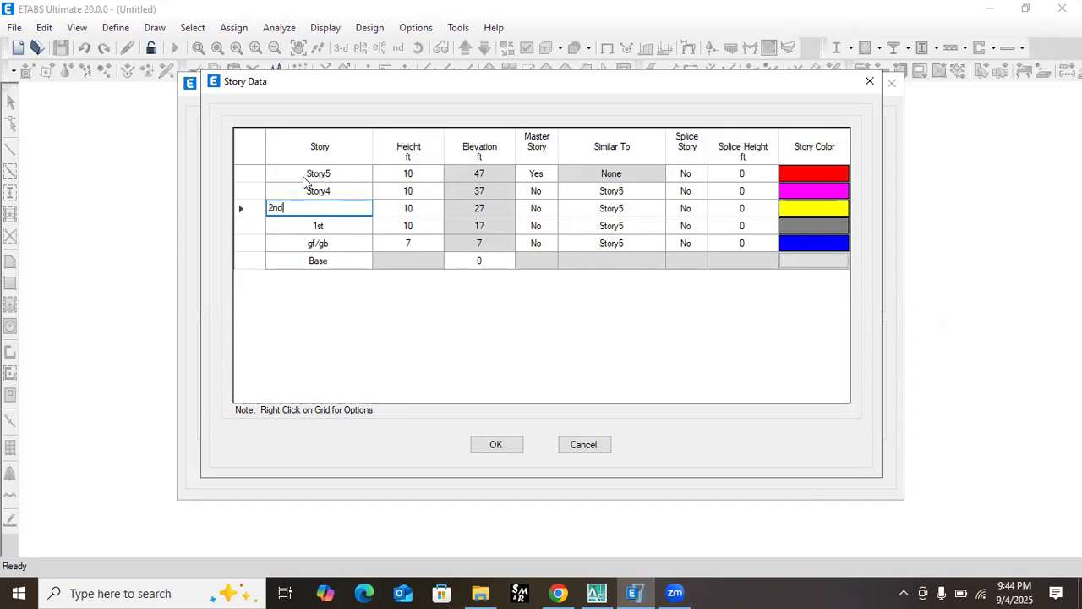
click(309, 192)
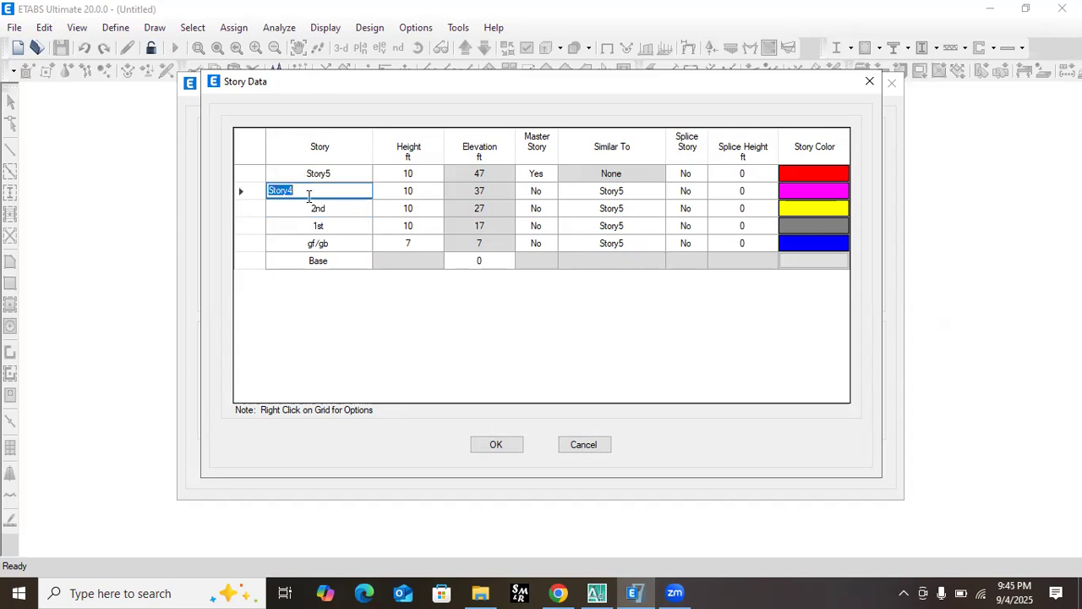
text(3rd)
- Rename the fourth story, directly below Story5, as ROOF
click(333, 244)
click(324, 177)
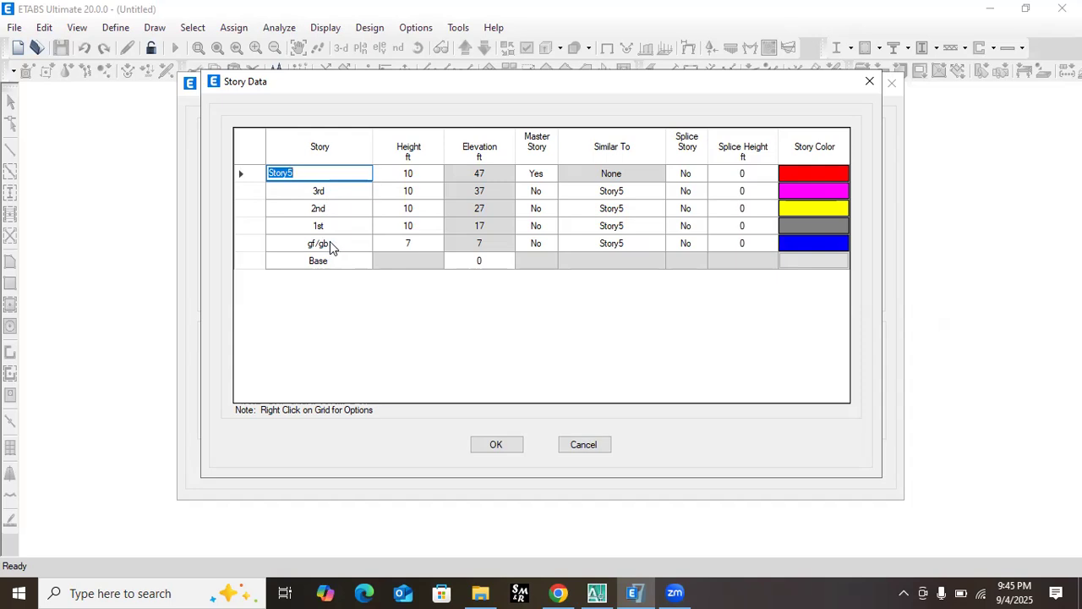
click(318, 193)
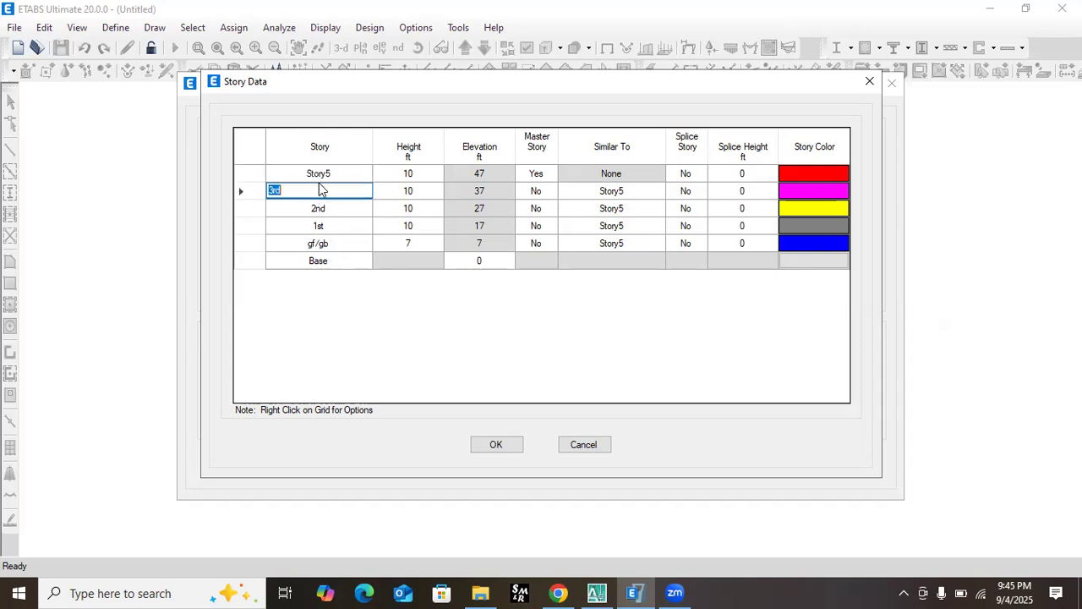
click(323, 172)
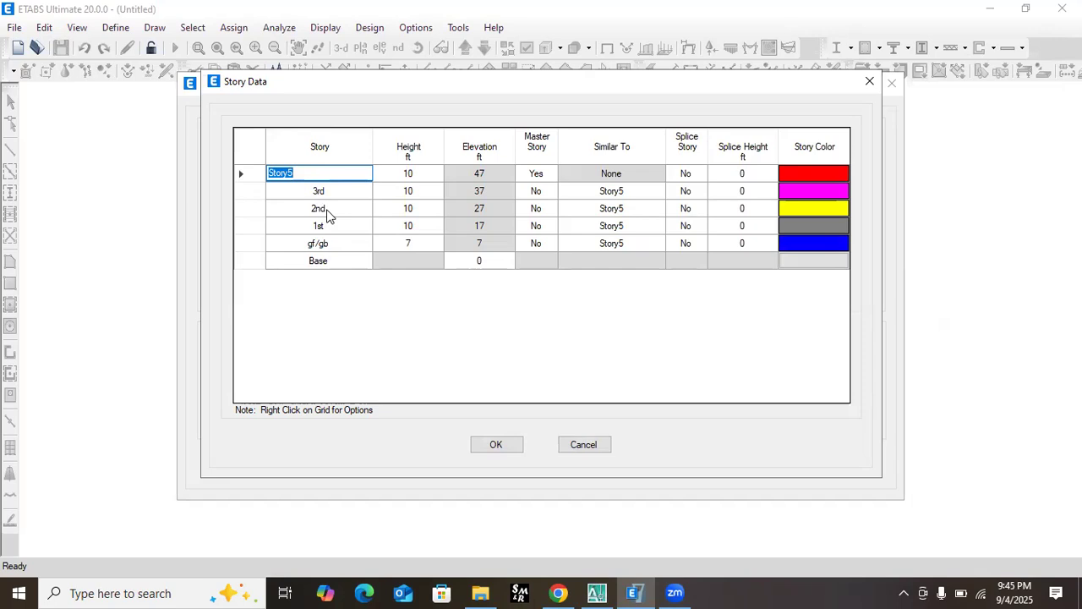
click(325, 193)
key(BackSpace)
text(f)
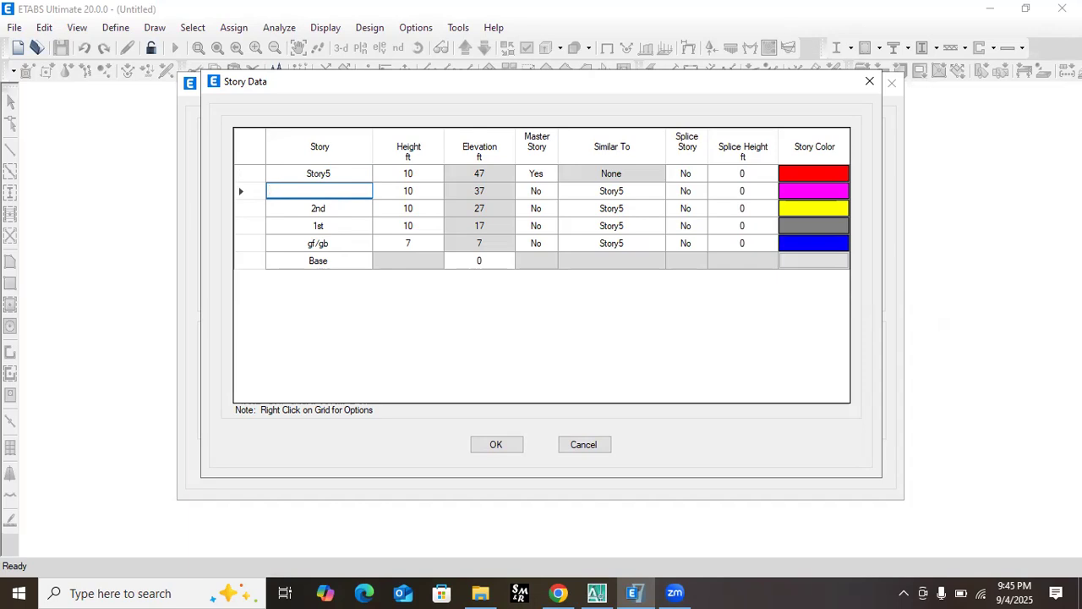
text(OOF)
- Rename the three lowest stories above the base in capitals as GF, 1ST and 2ND
click(332, 242)
key(BackSpace)
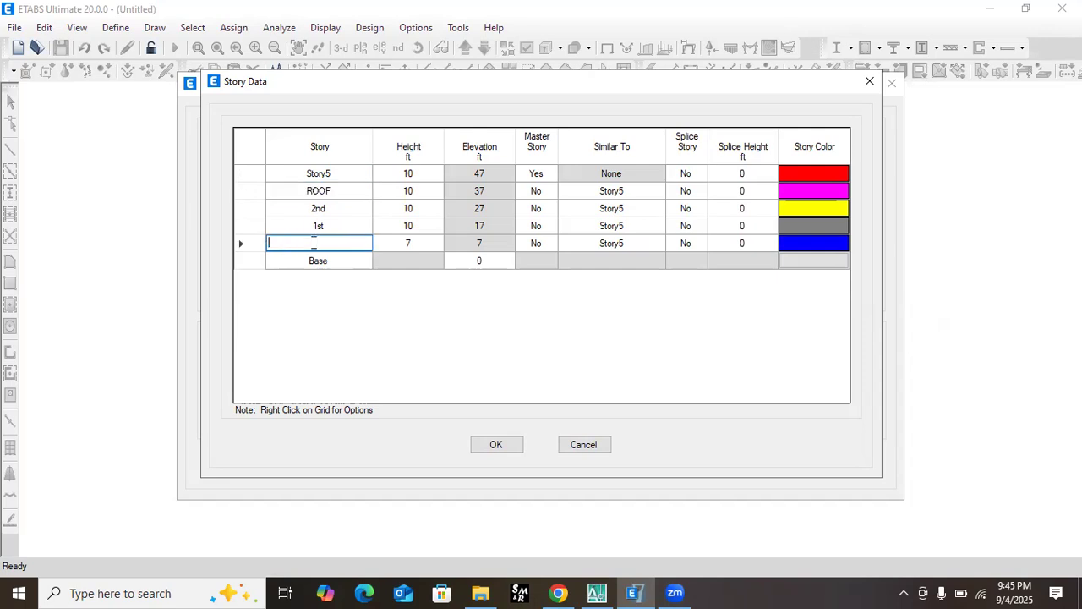
text(GF)
click(324, 224)
text(1ST)
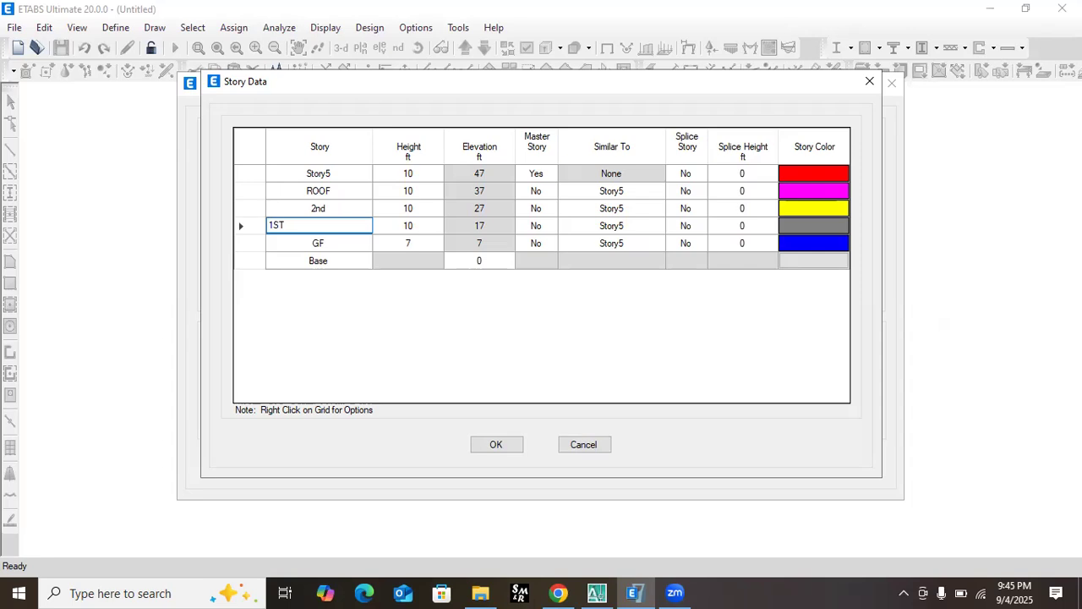
click(307, 208)
text(2ND)
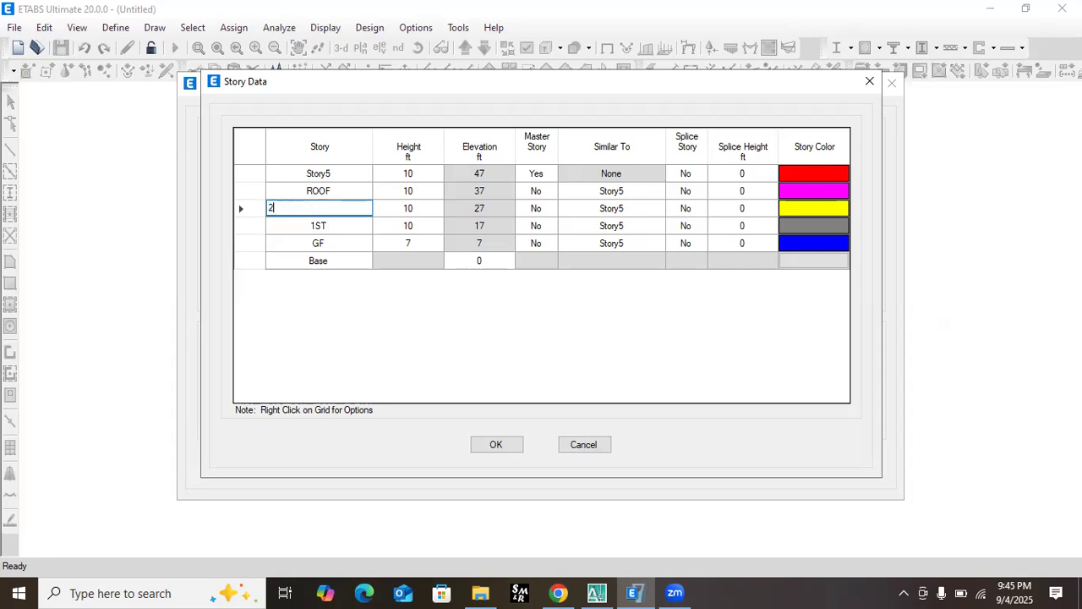
- Rename the top story, Story5, as ST
click(320, 191)
click(340, 172)
key(BackSpace)
text(ST)
key(Return)
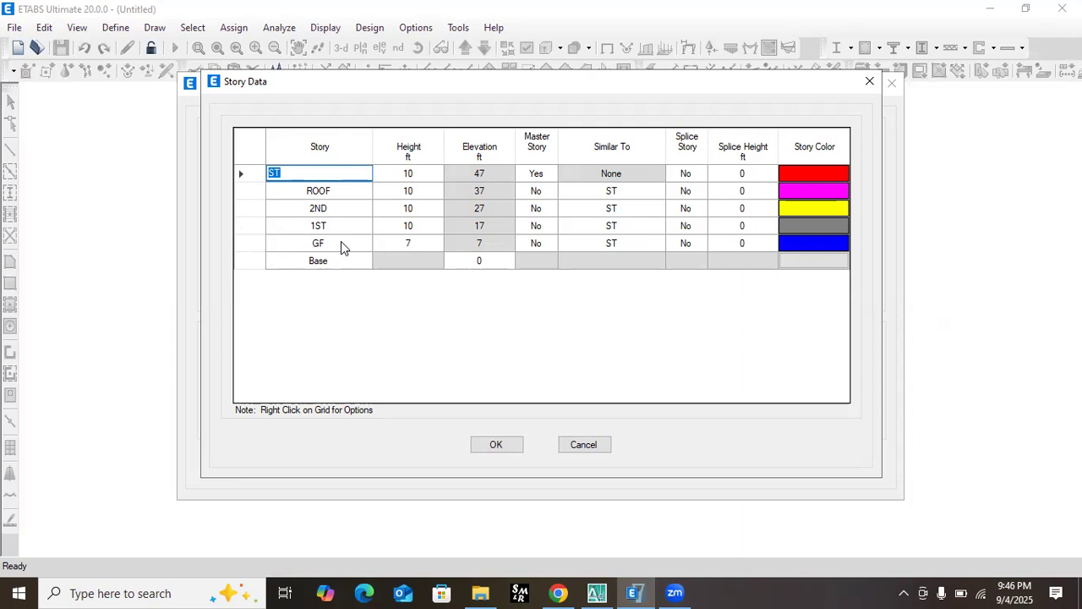
- Set the height of story ST to 8 ft in the custom story data and choose the Grid Only template
click(403, 192)
click(411, 175)
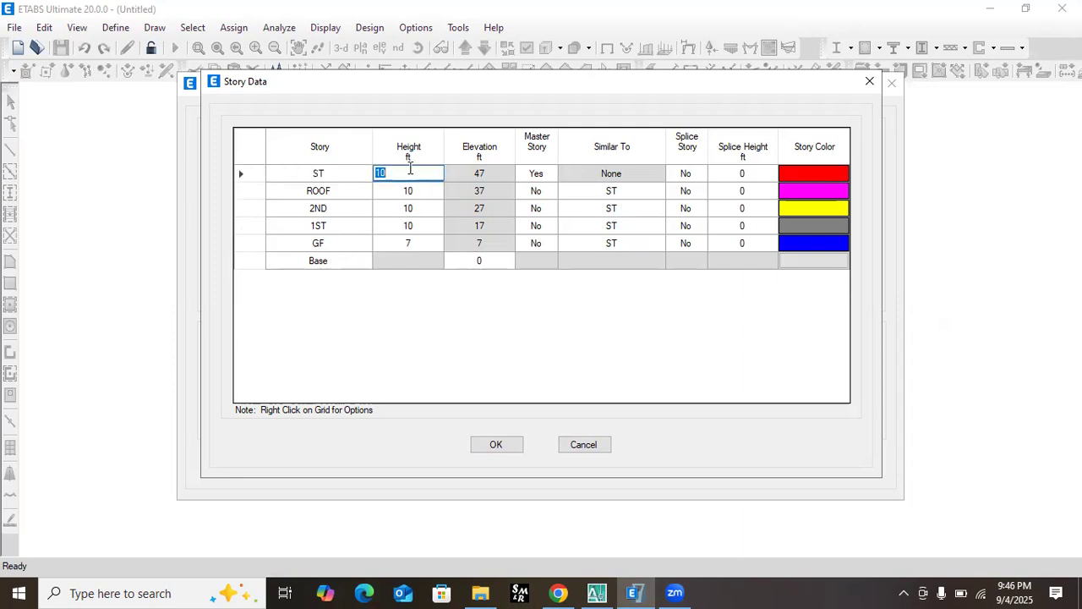
text(8)
key(Return)
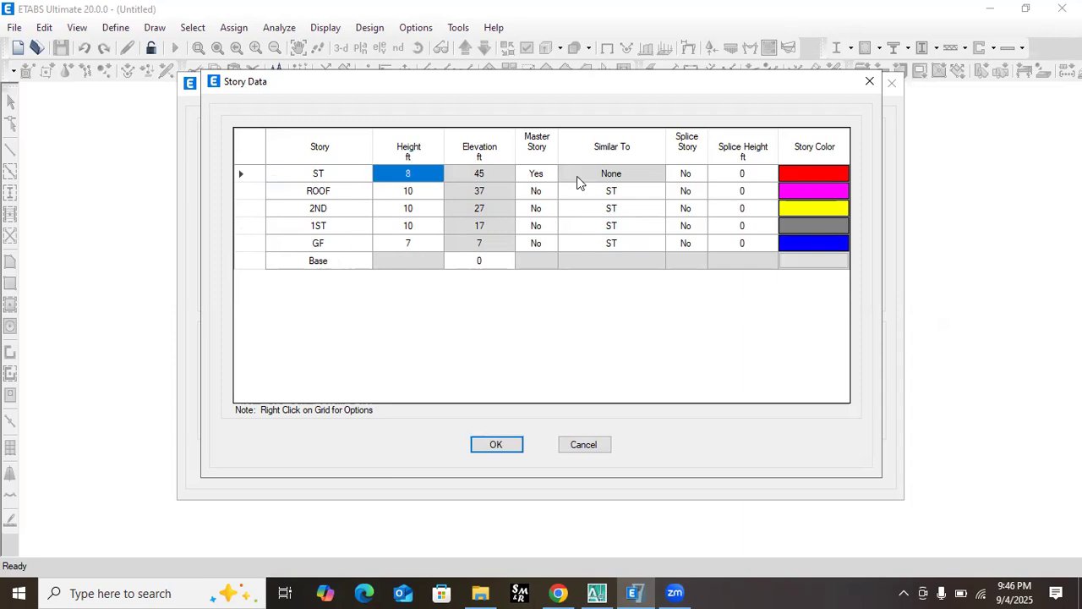
click(506, 446)
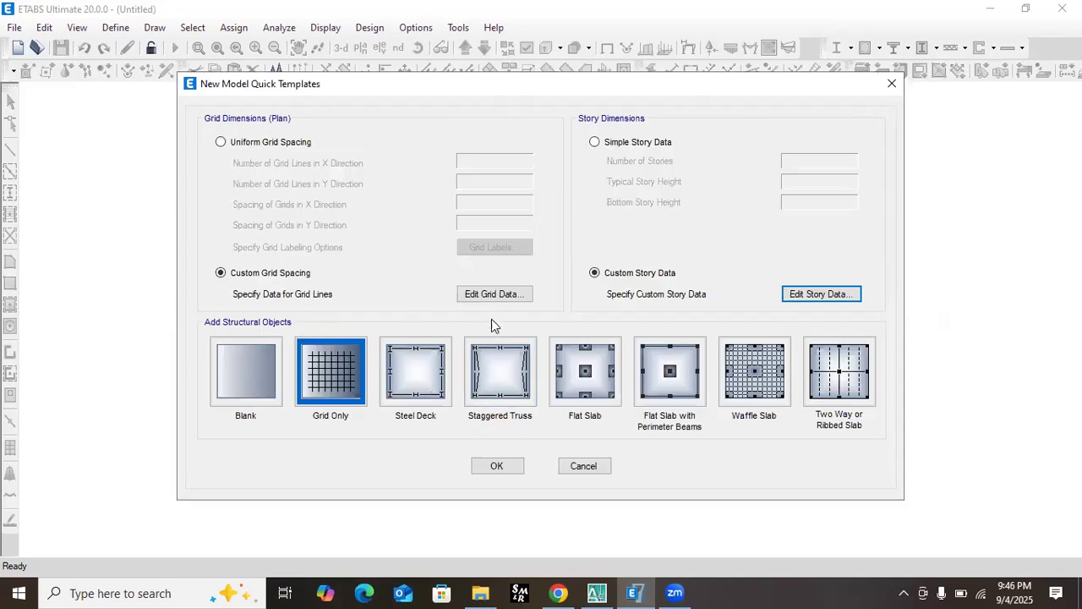
click(326, 380)
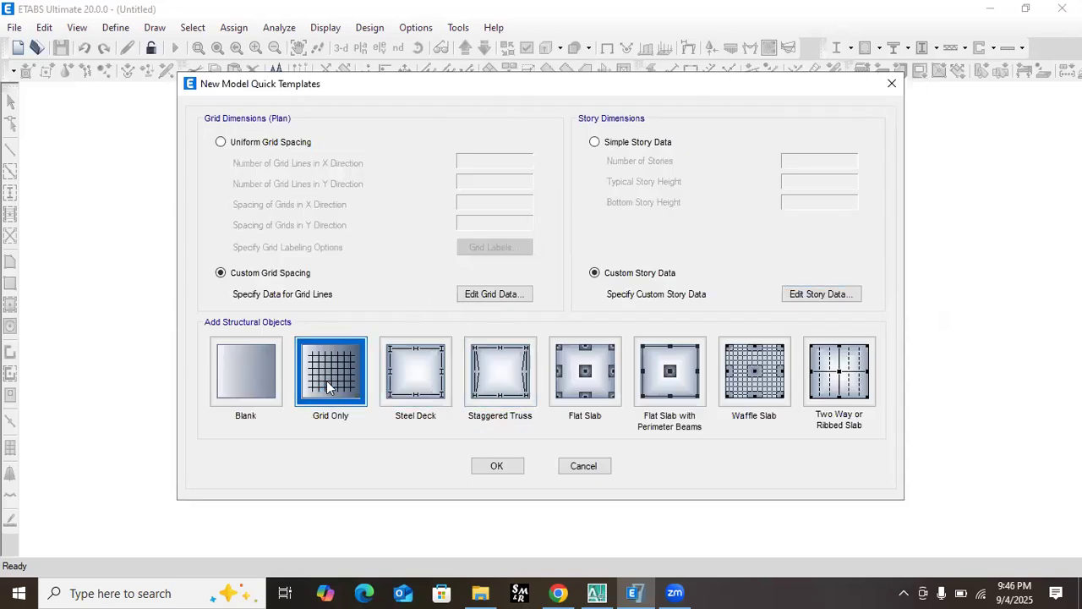
- Create the model from the Grid Only template and close the 3-D view so only the plan view stays open
click(510, 466)
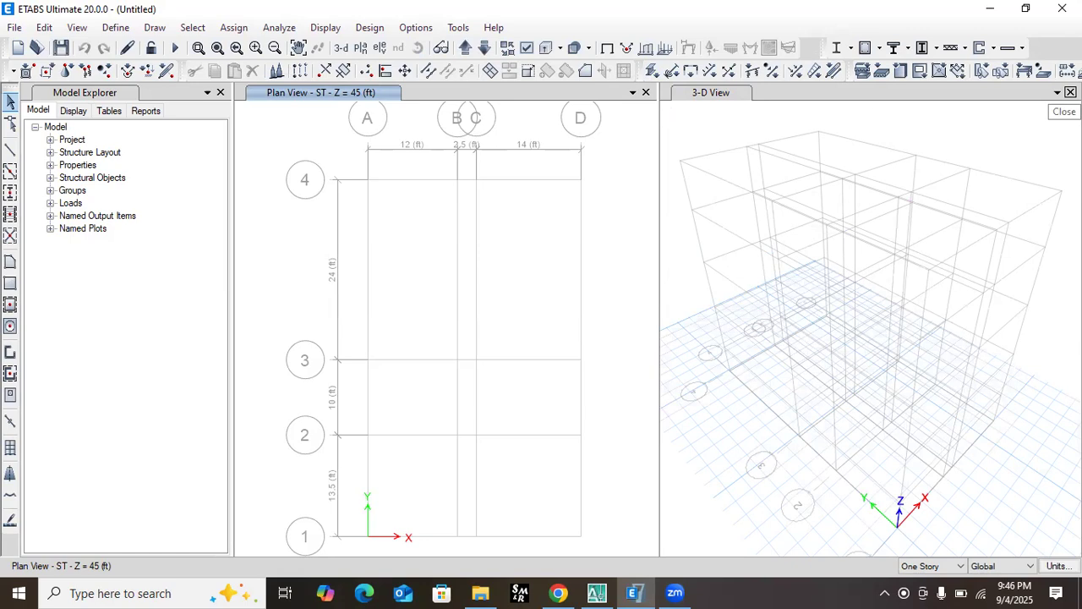
click(1070, 92)
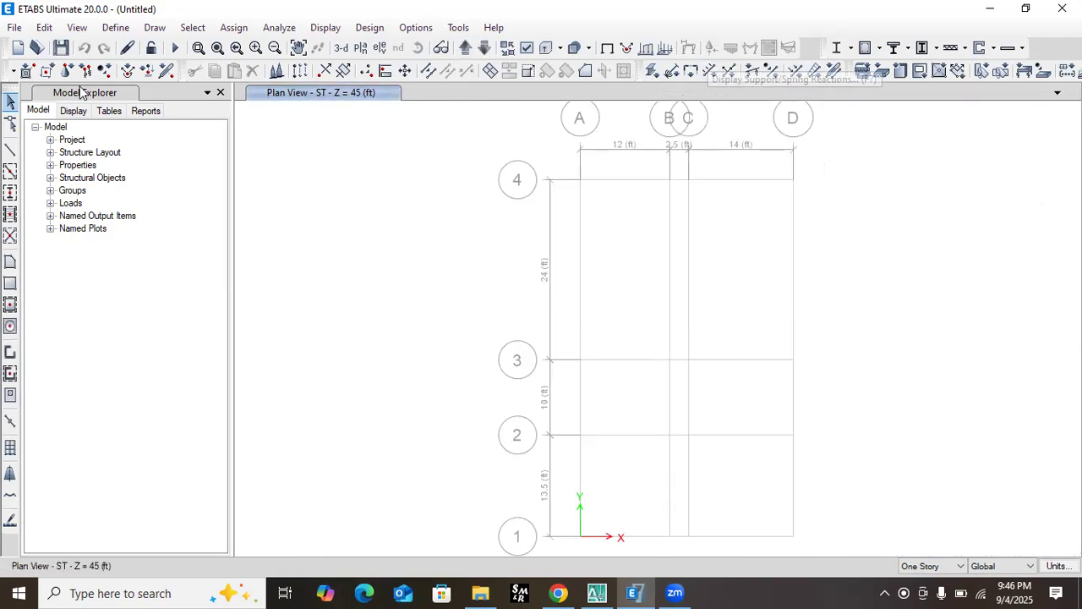
scroll(643, 162, up, 3)
scroll(574, 181, down, 3)
scroll(613, 188, up, 3)
scroll(618, 193, down, 3)
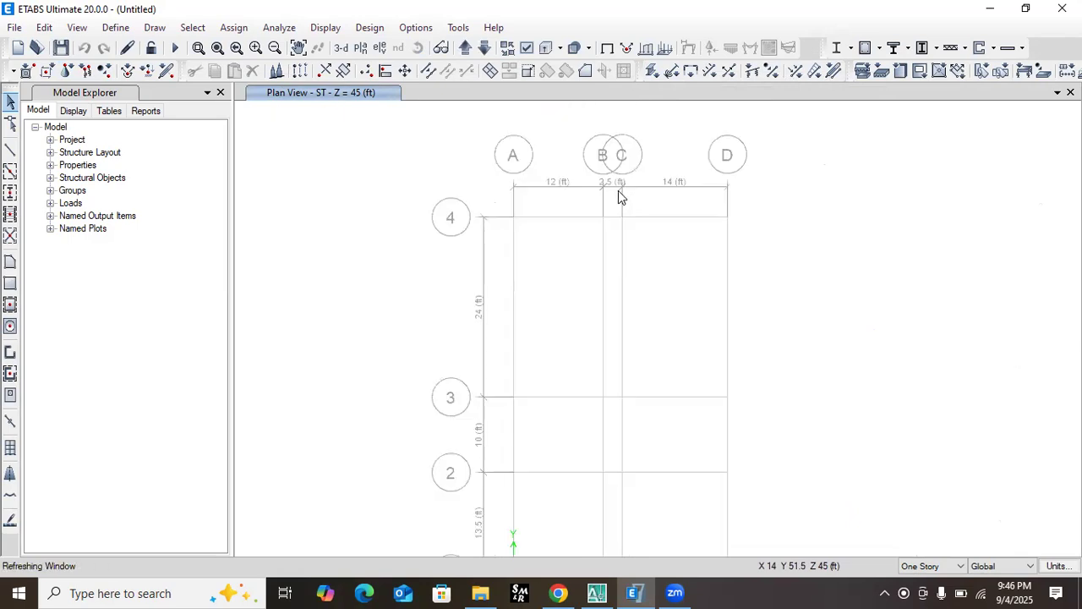
- Save the model as 3STORIED in the client's 3storied folder on Local Disk (E:)
click(15, 28)
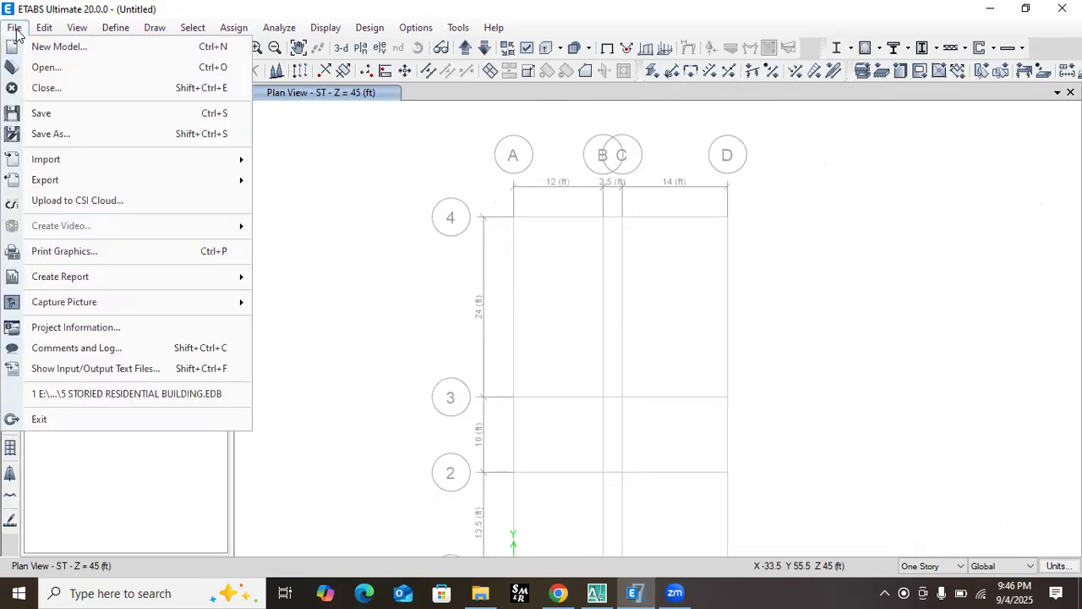
click(75, 111)
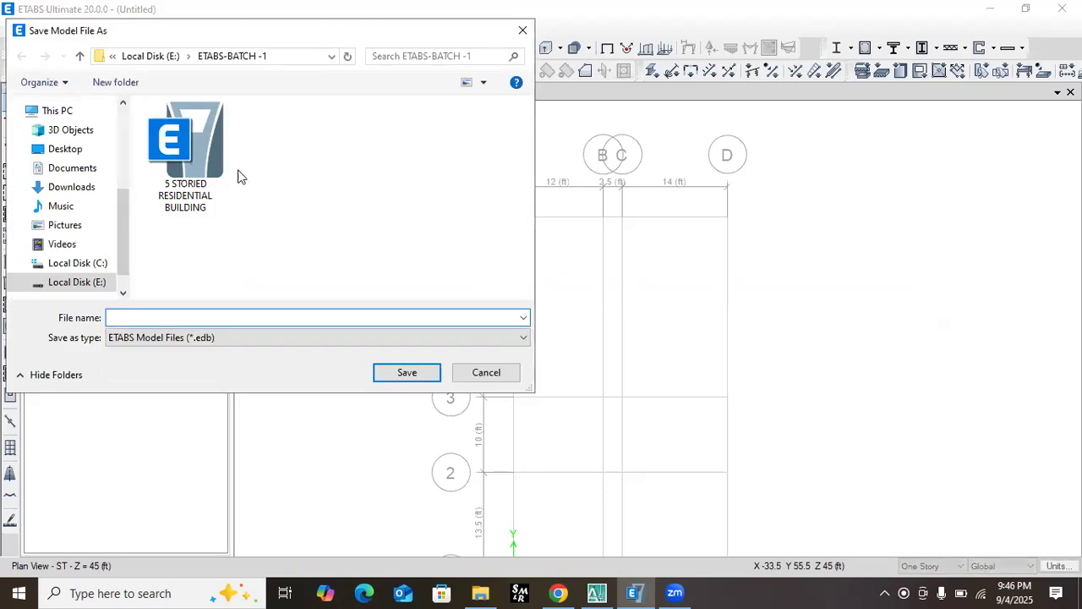
scroll(128, 219, down, 1)
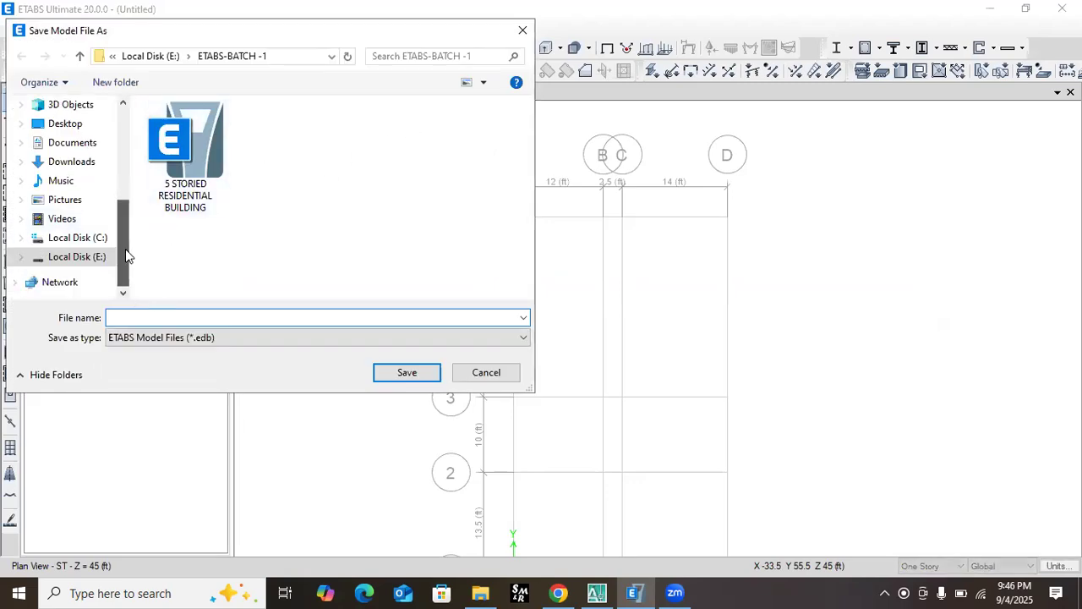
click(95, 256)
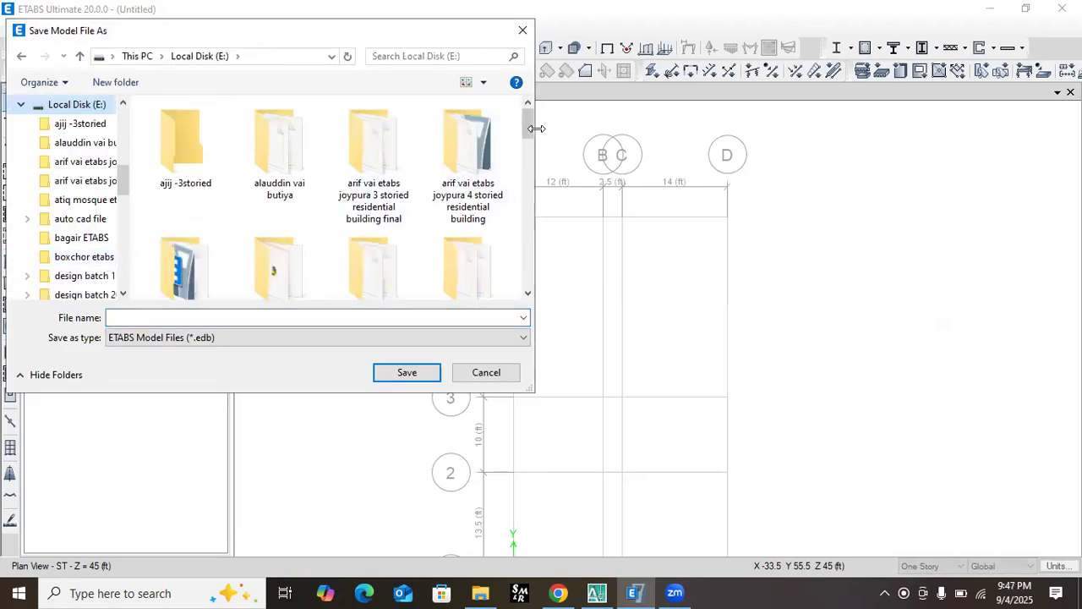
drag(536, 128, 485, 126)
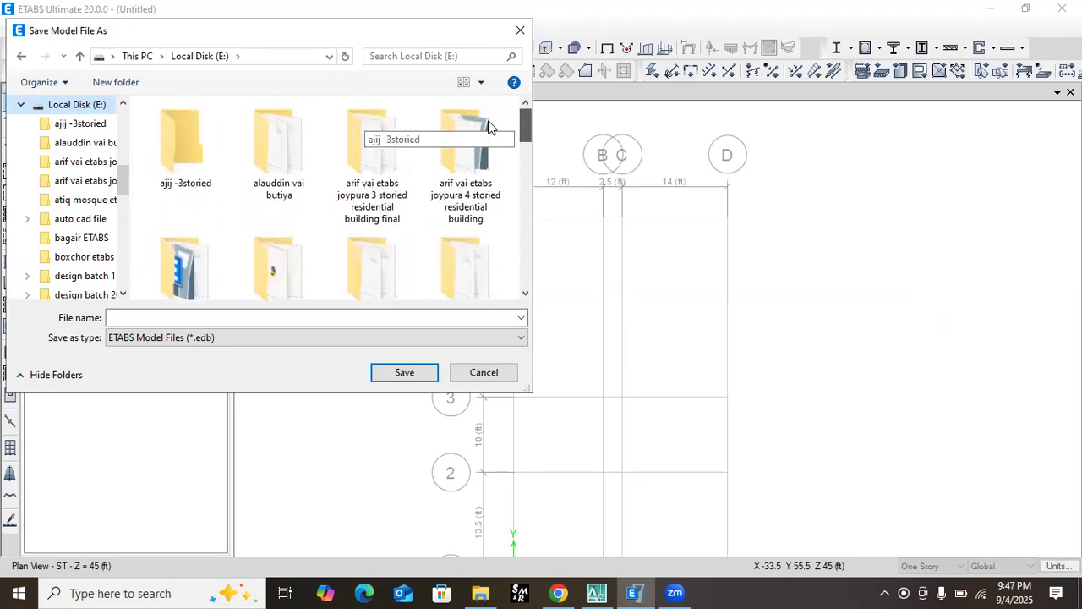
double_click(179, 135)
click(163, 317)
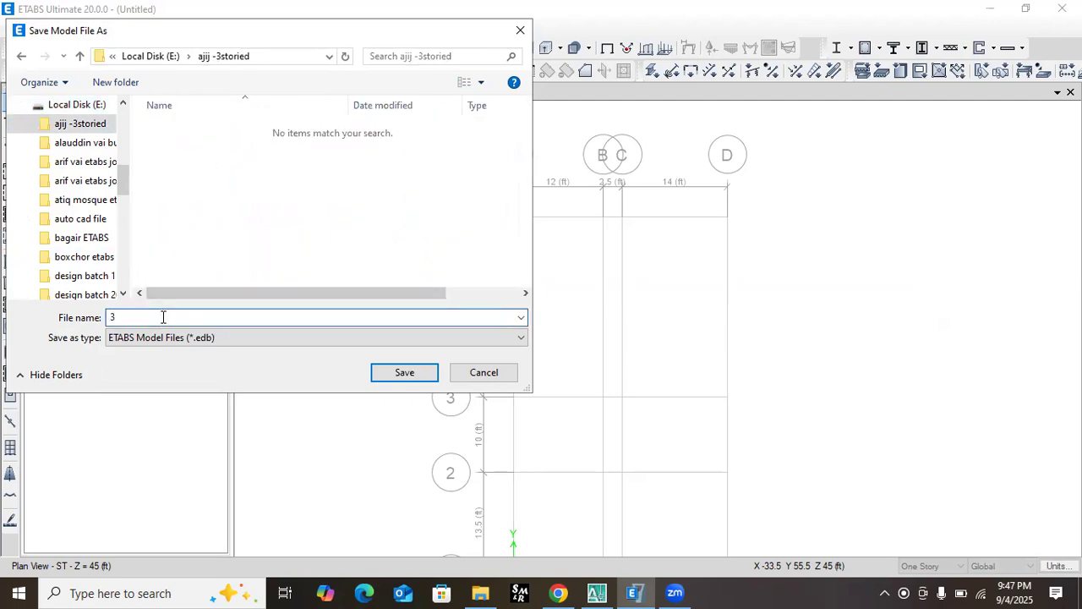
text(STORIED)
click(382, 374)
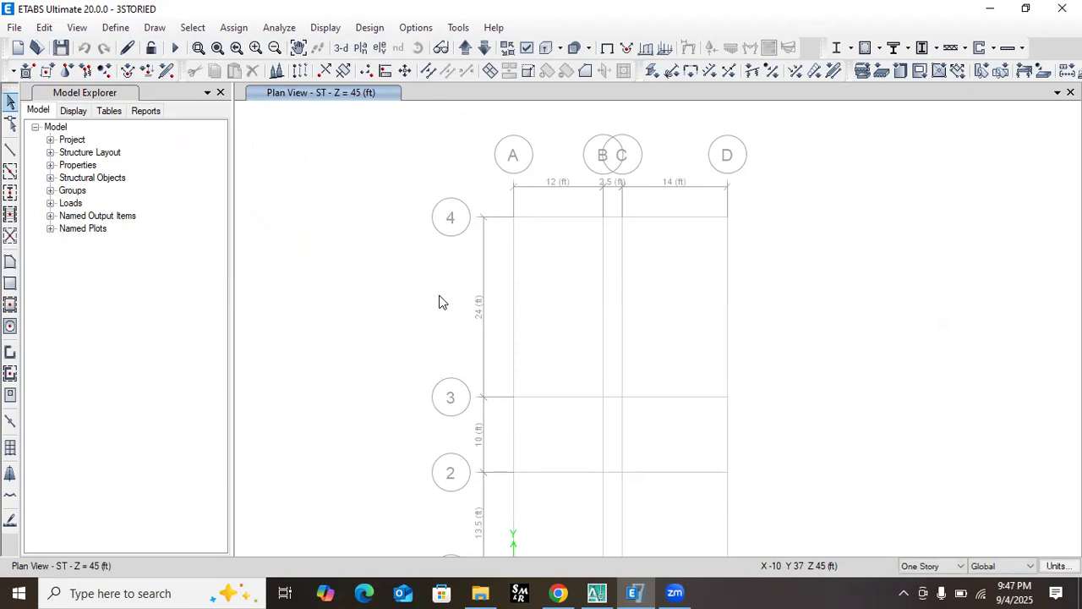
- Show the building grid in 3-D and orbit it to inspect the story levels
click(340, 50)
click(440, 48)
drag(583, 363, 406, 173)
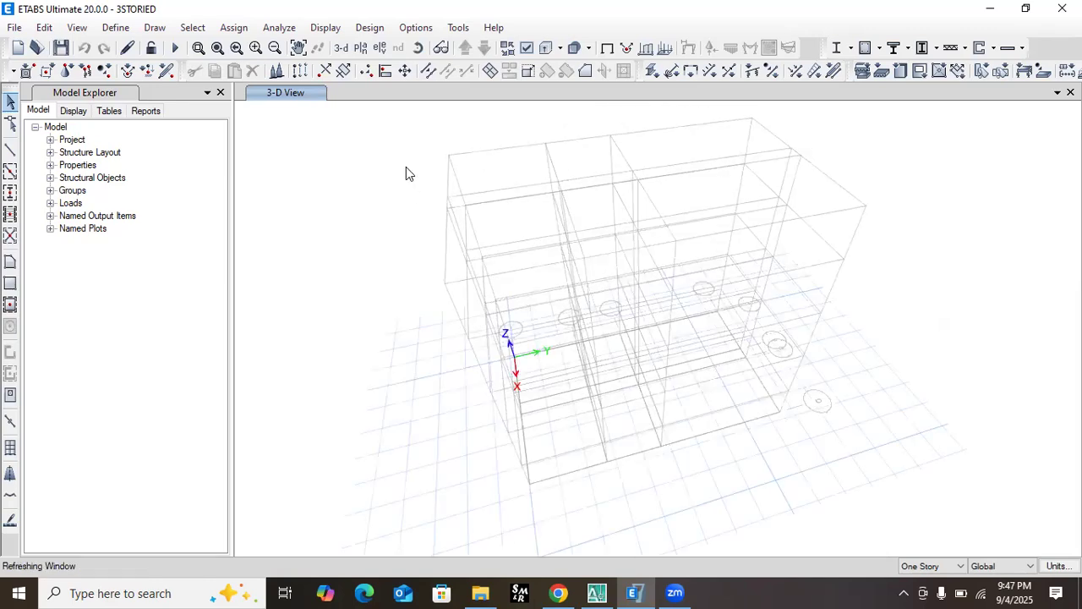
- Display the plan view of story GF
click(361, 48)
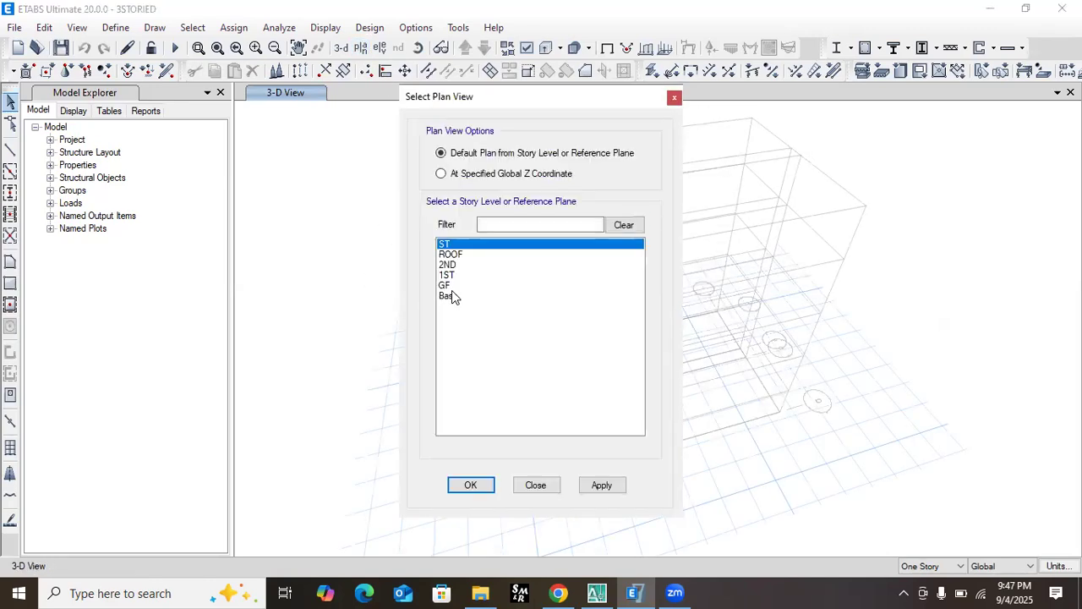
click(448, 286)
click(602, 485)
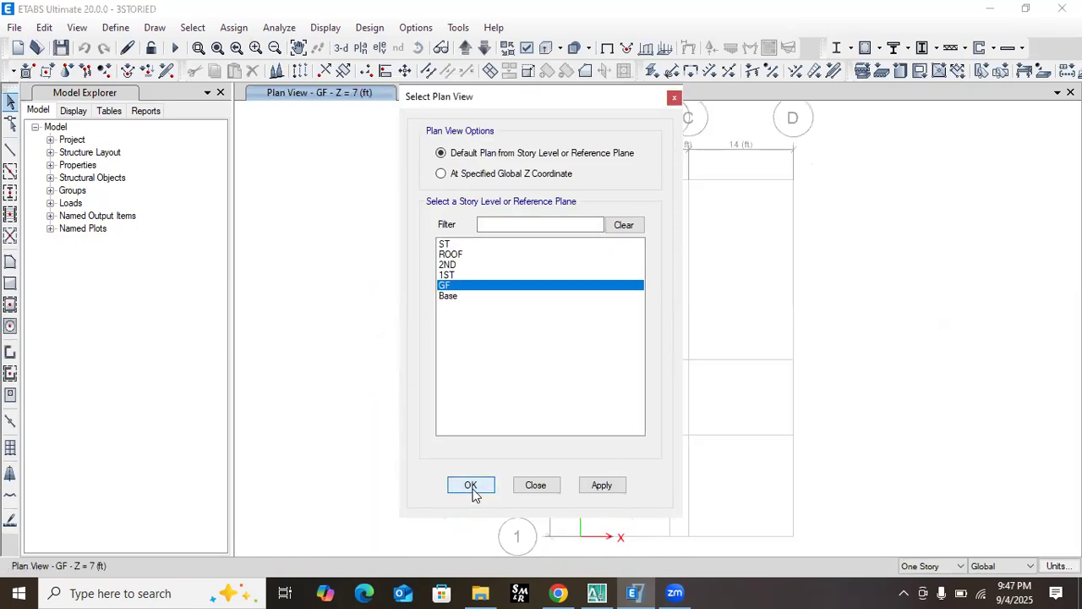
click(472, 487)
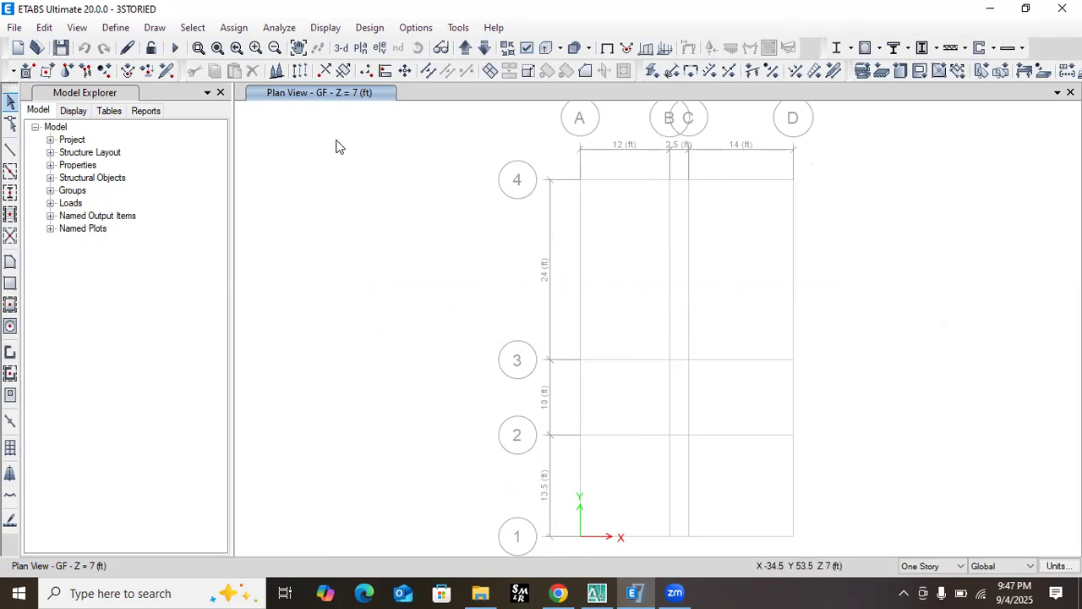
- Open the material definitions and examine the Concrete material's properties and its compressive strength design data
click(129, 32)
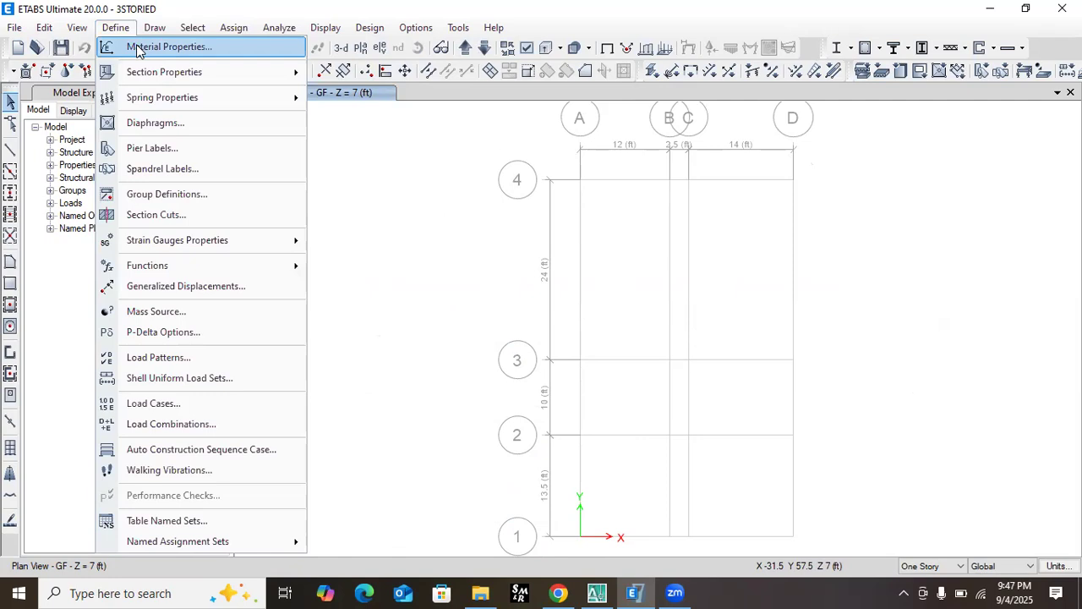
click(165, 49)
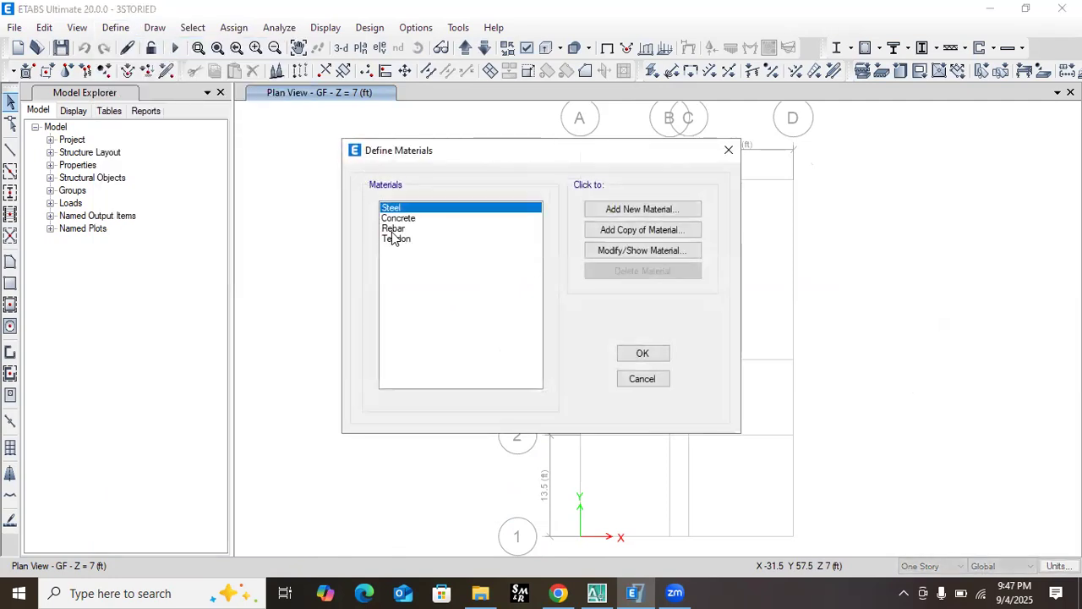
click(409, 220)
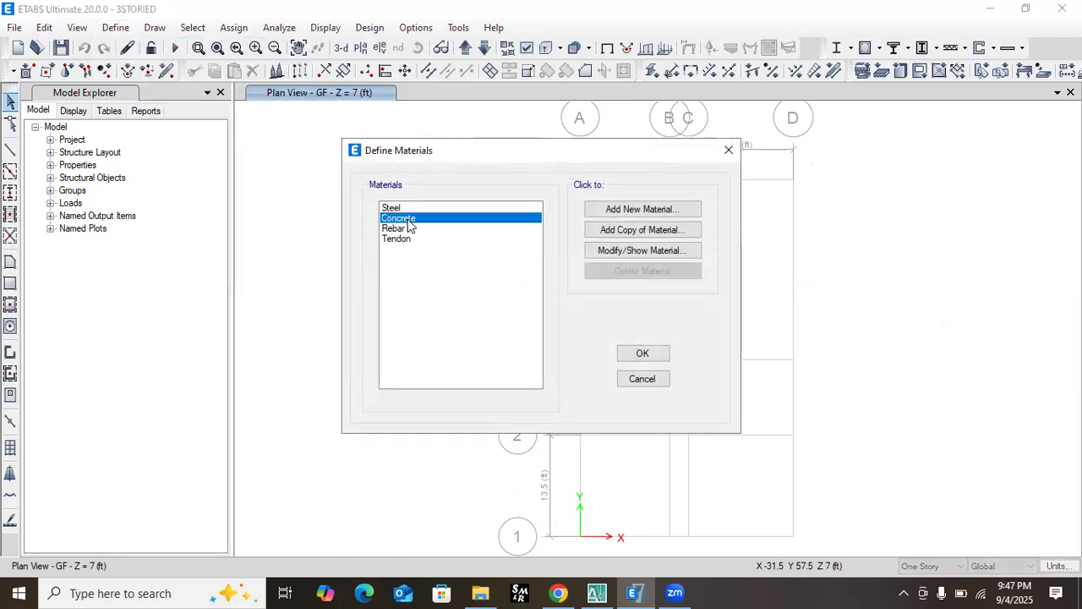
click(403, 237)
click(411, 220)
click(395, 232)
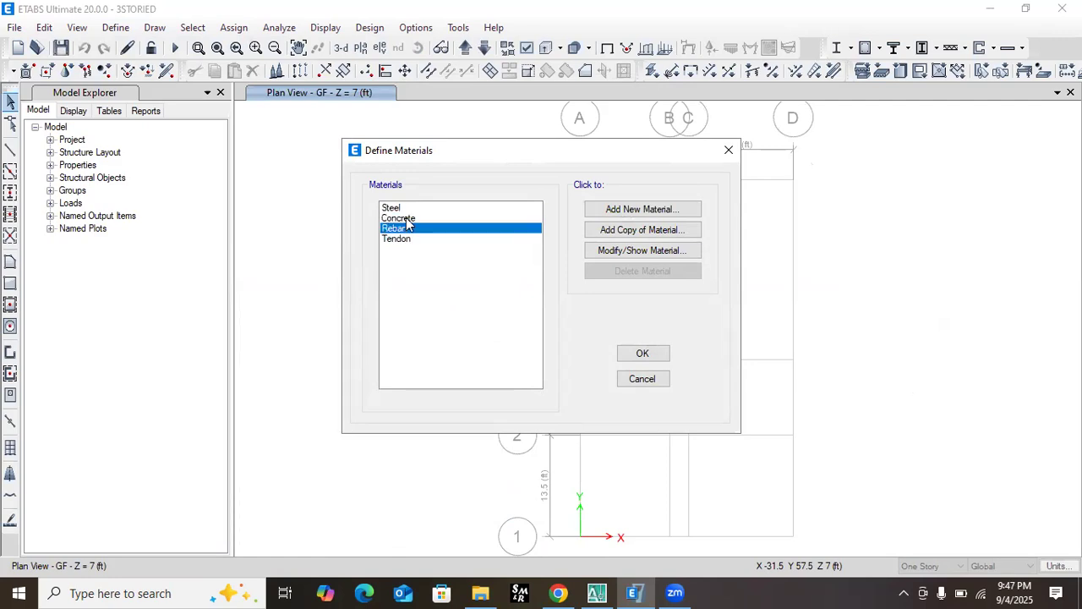
click(410, 221)
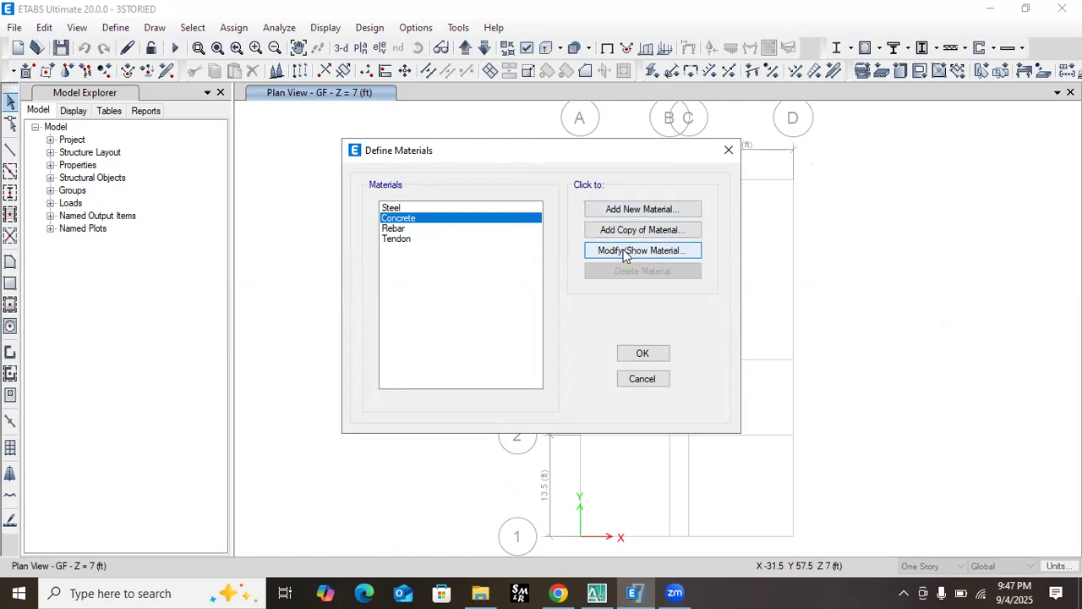
click(623, 252)
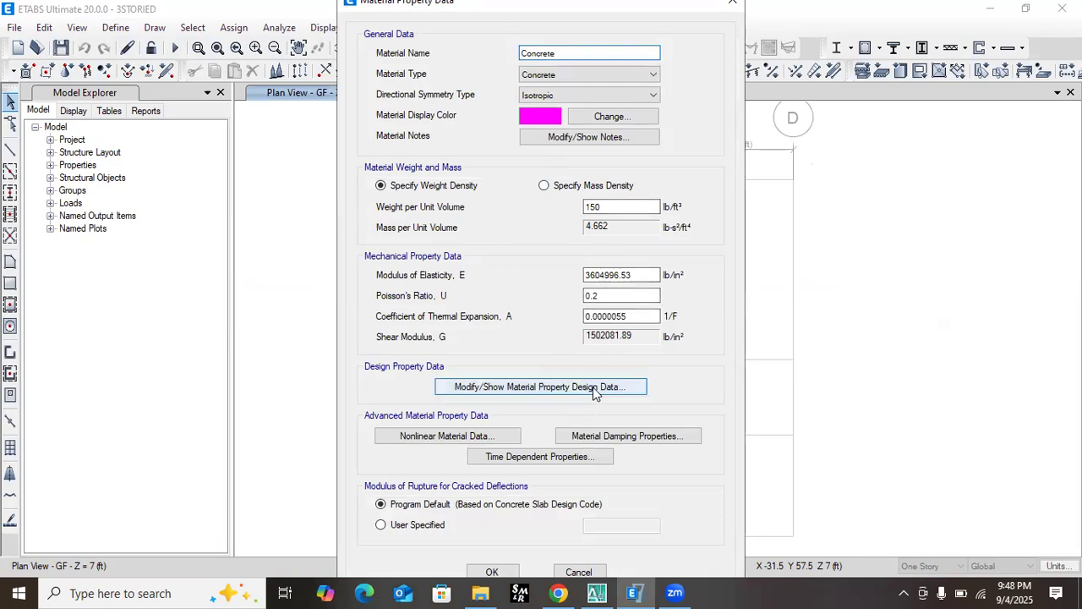
click(520, 386)
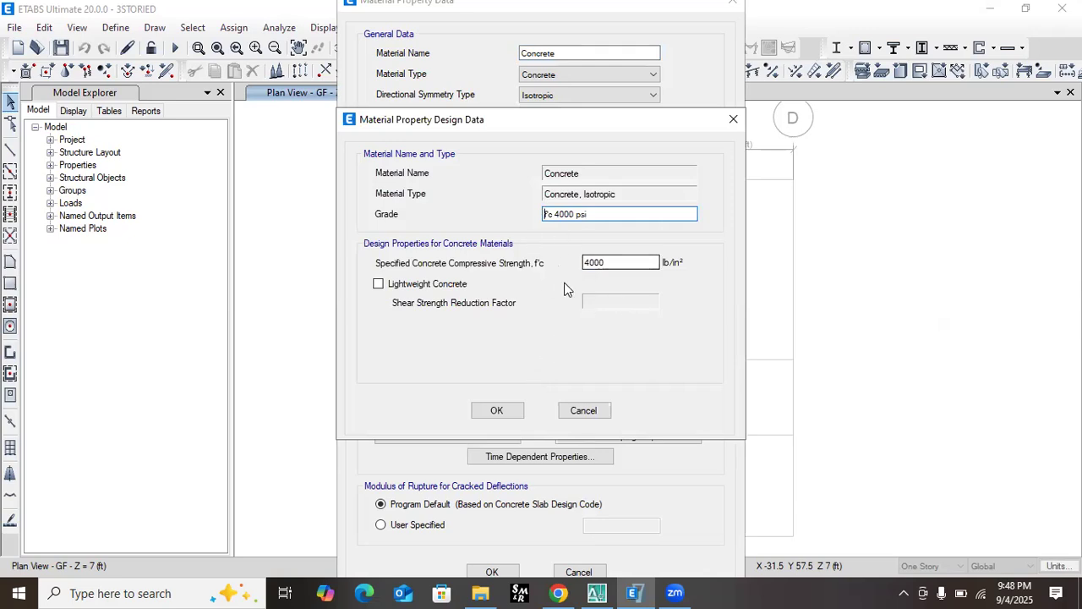
click(732, 121)
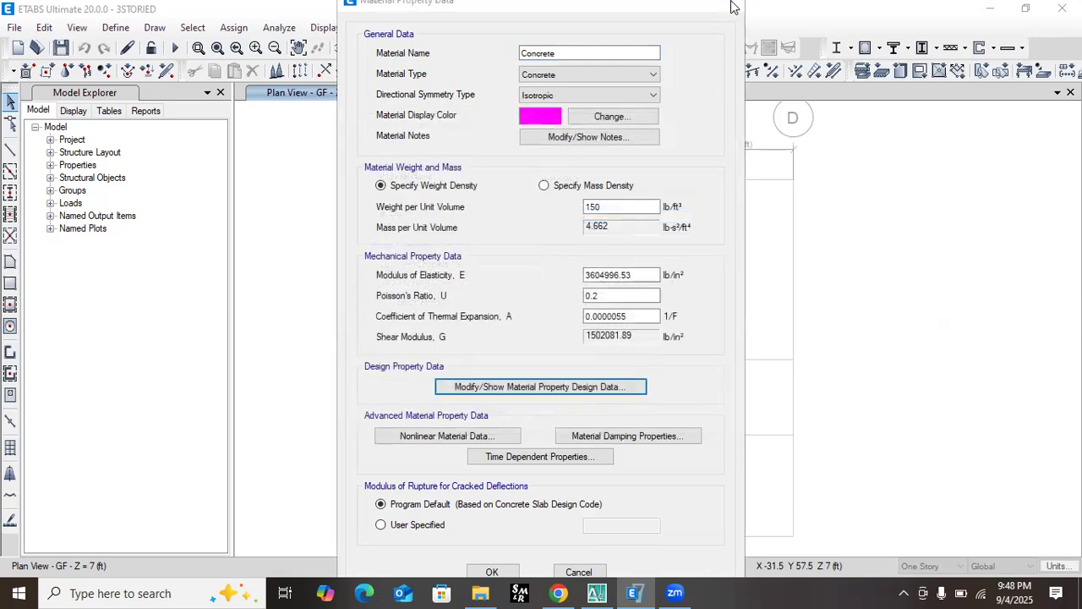
click(732, 2)
click(401, 239)
click(402, 229)
click(407, 218)
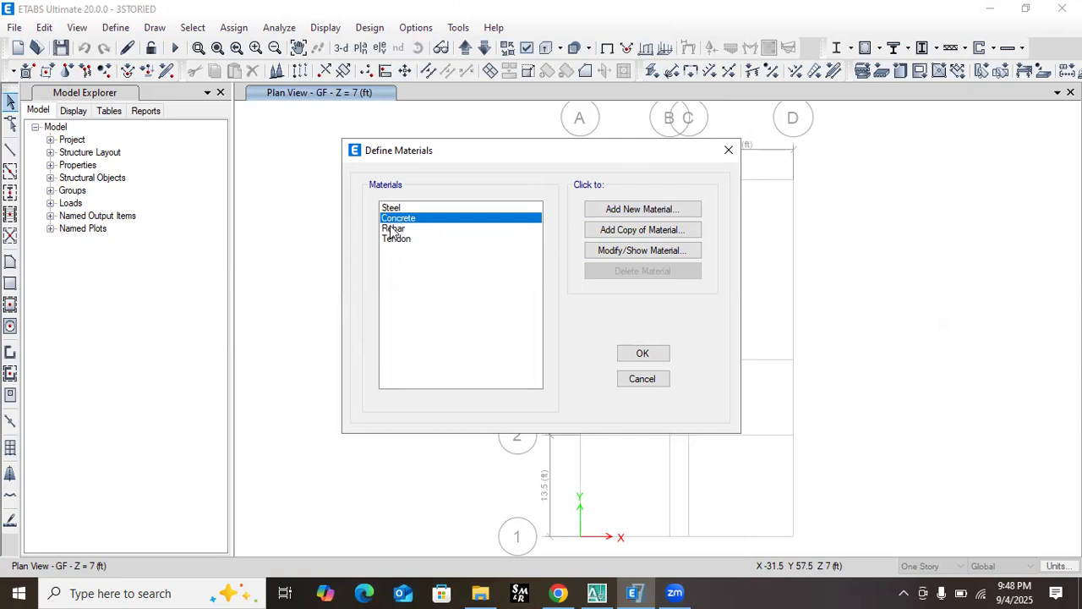
click(403, 228)
click(406, 240)
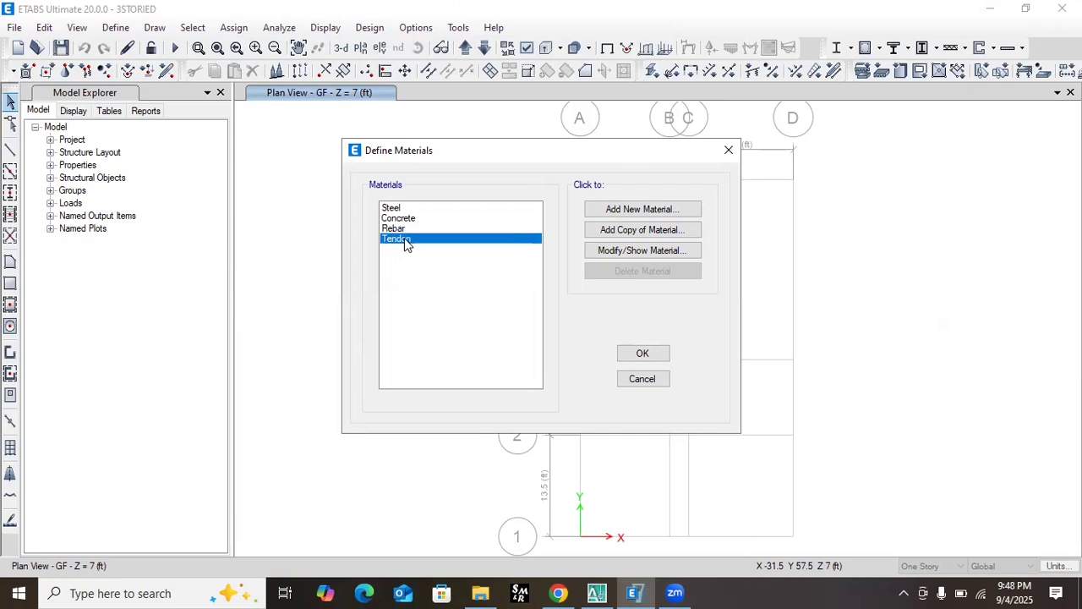
click(405, 228)
- Add a copy of the Concrete material and name it BRICKS 3000 PSI
click(404, 219)
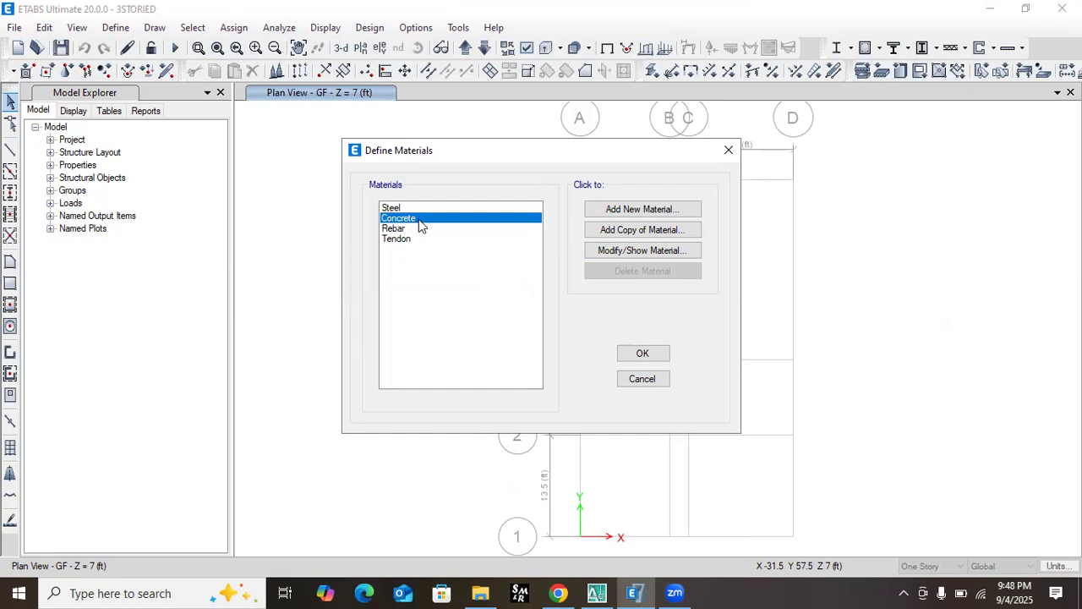
click(596, 229)
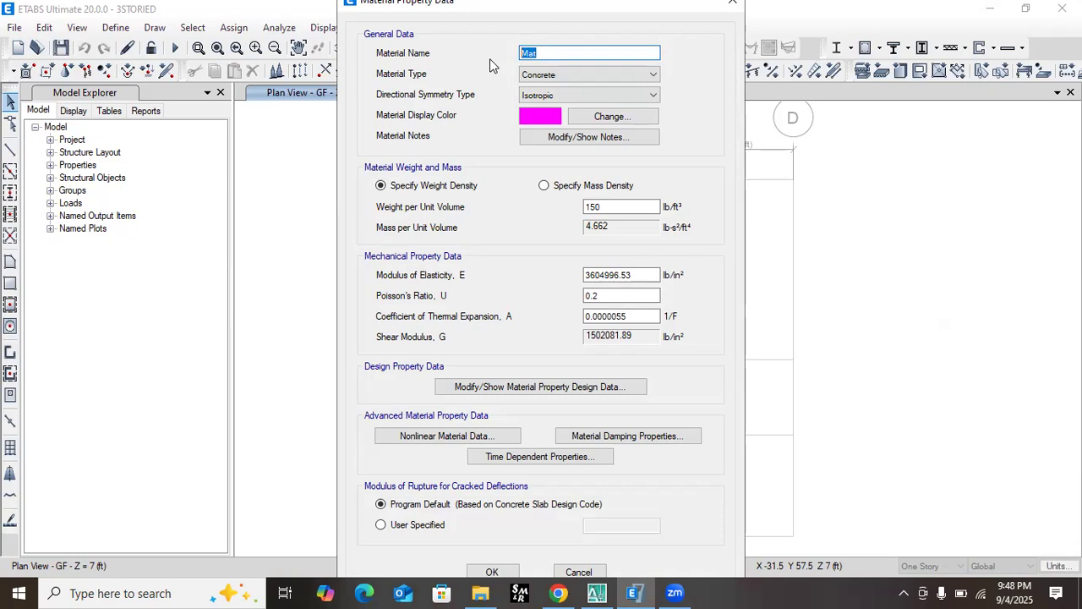
text(BRICKS 3000 PSI)
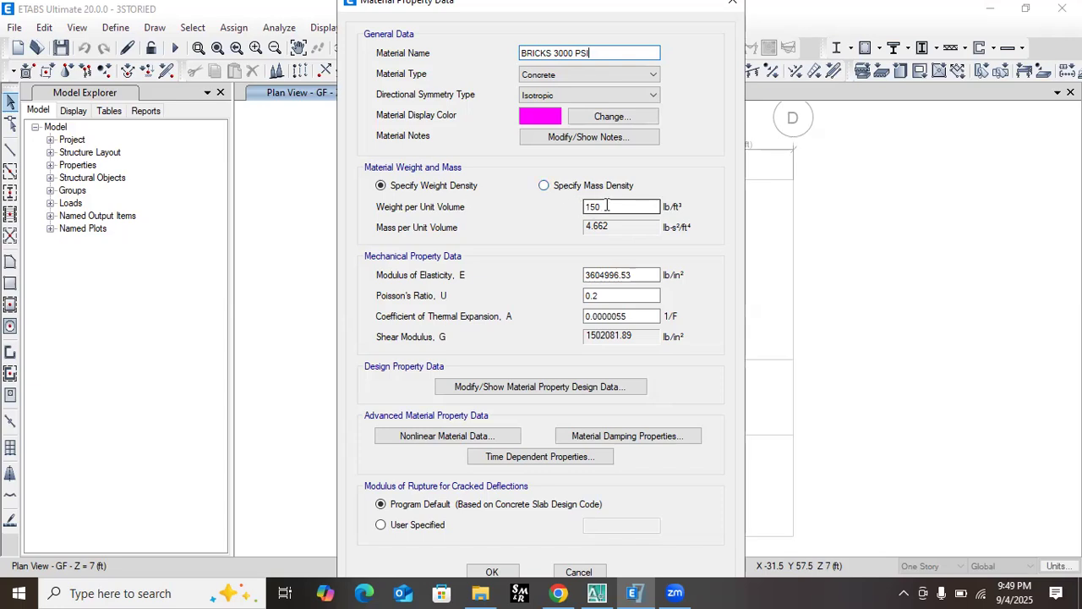
- Specify the new brick concrete by weight density and set its weight per unit volume to 140 lb/ft³
click(564, 187)
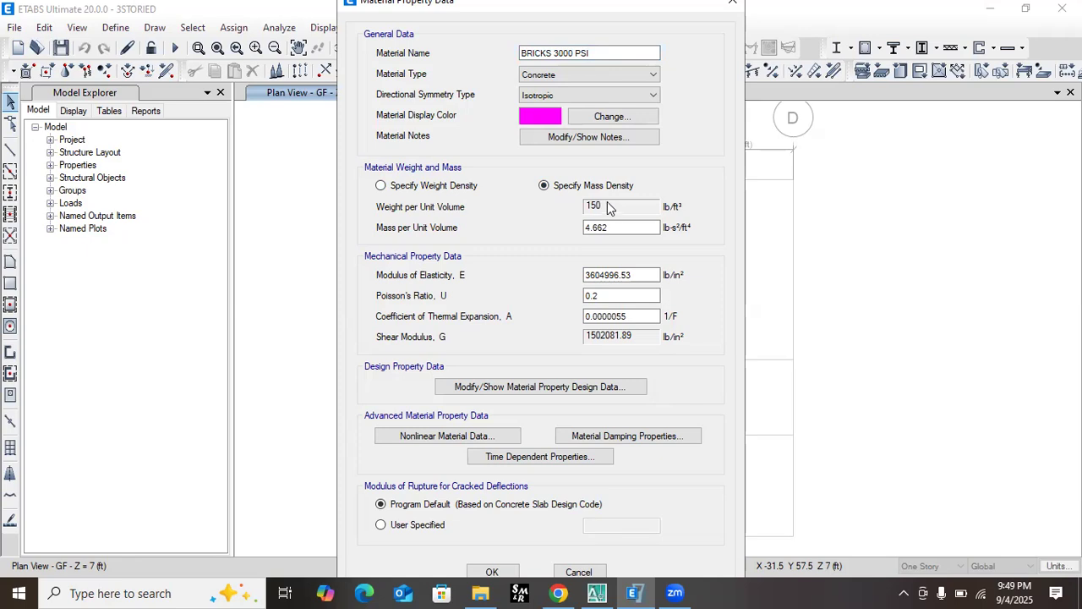
click(382, 185)
double_click(600, 206)
text(140)
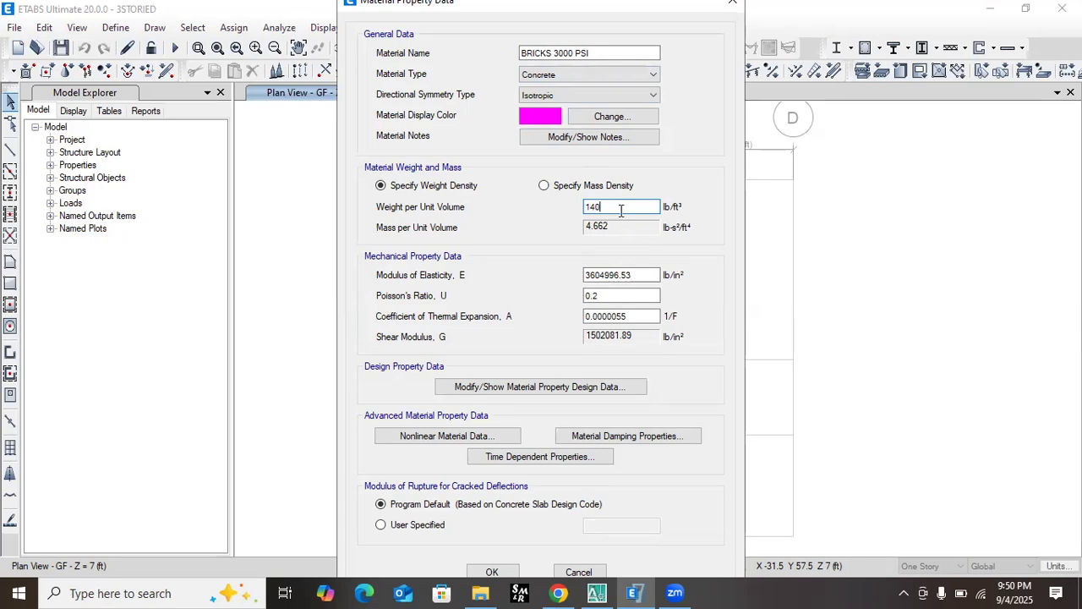
- Change the material name to BRICKS fc-3000 PSI
click(547, 53)
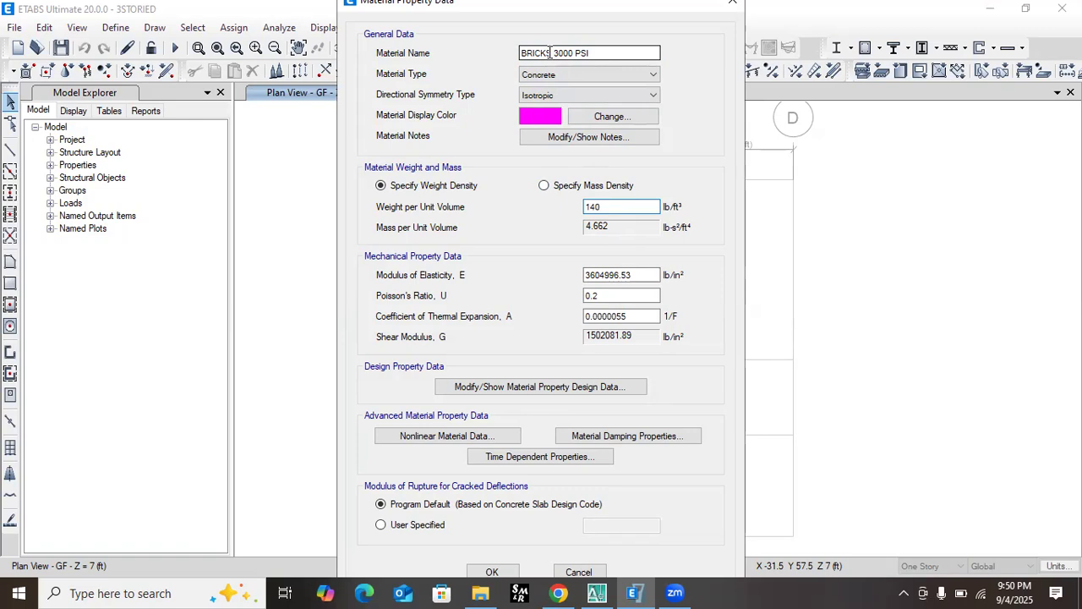
click(554, 53)
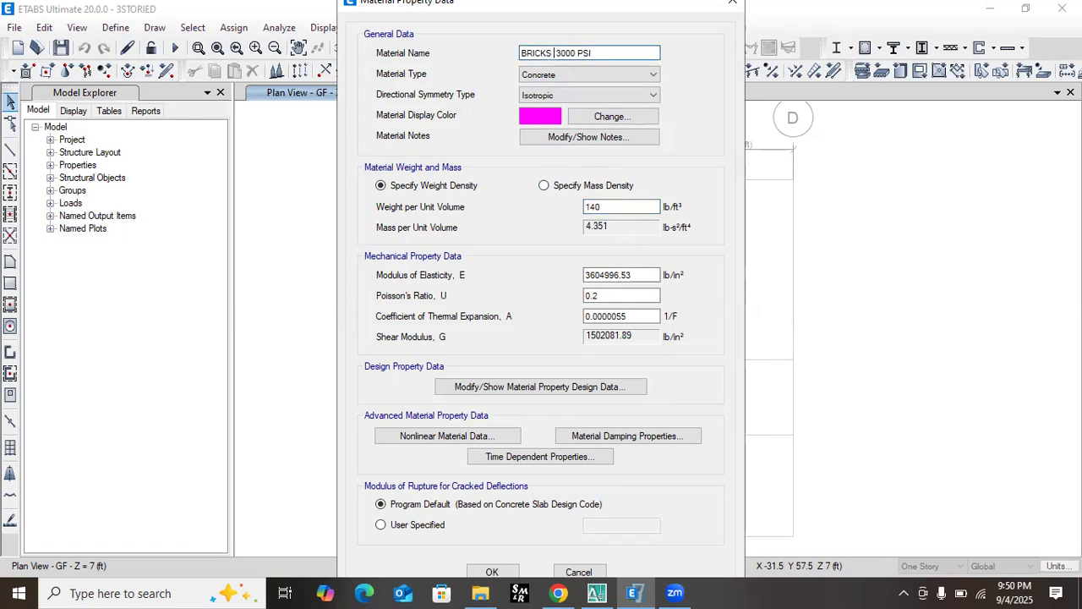
text(F')
key(BackSpace)
key(BackSpace)
text(fc)
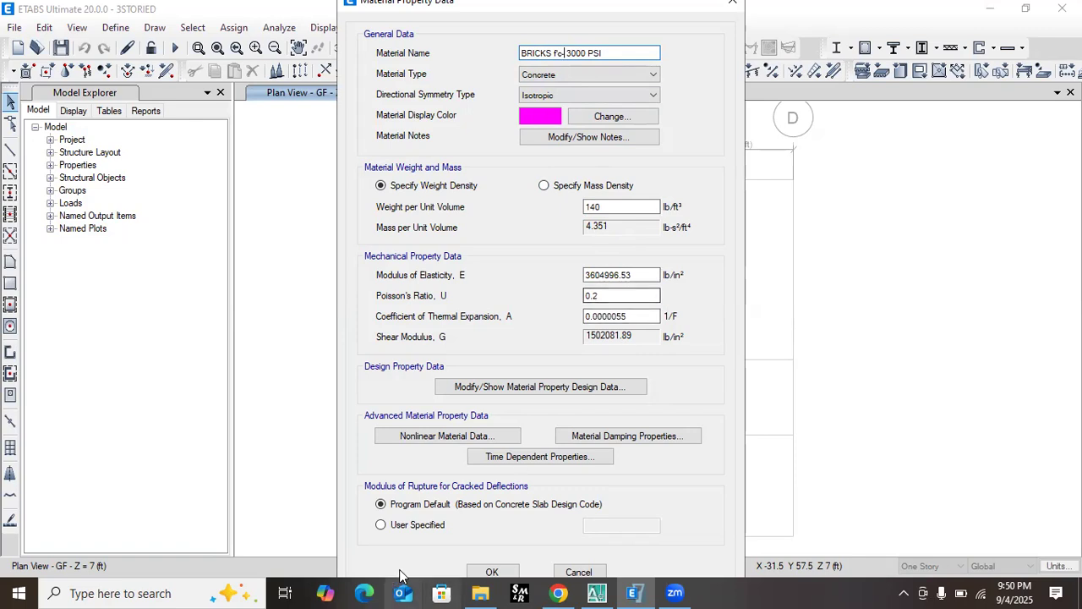
- Switch to File Explorer and open the workbook 02. Modulus of Elasticity from the Excel folder of design batch 20 on drive E
mouse_move(488, 591)
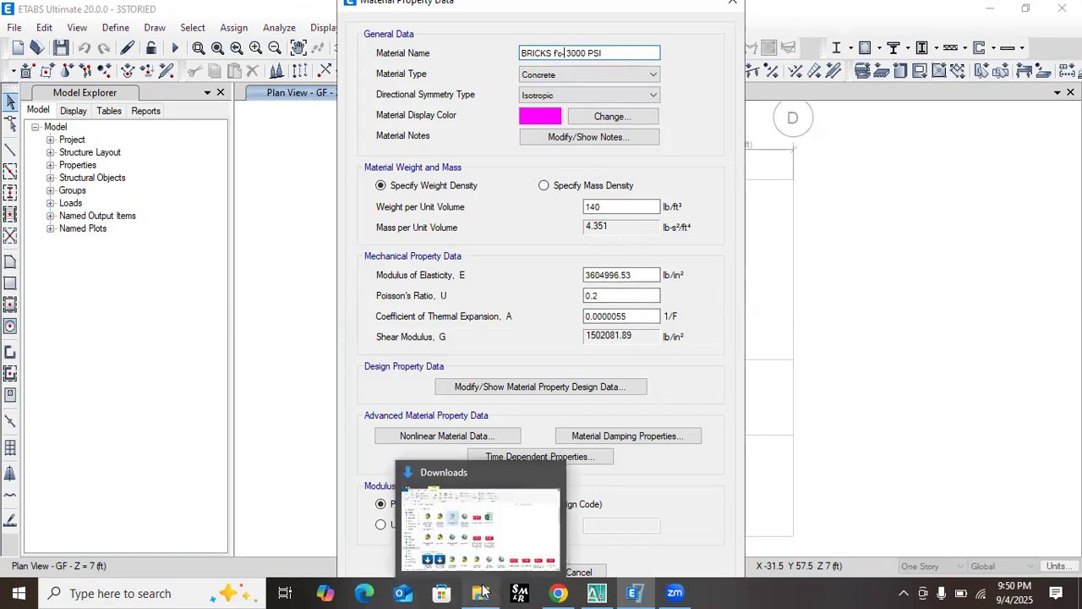
click(478, 592)
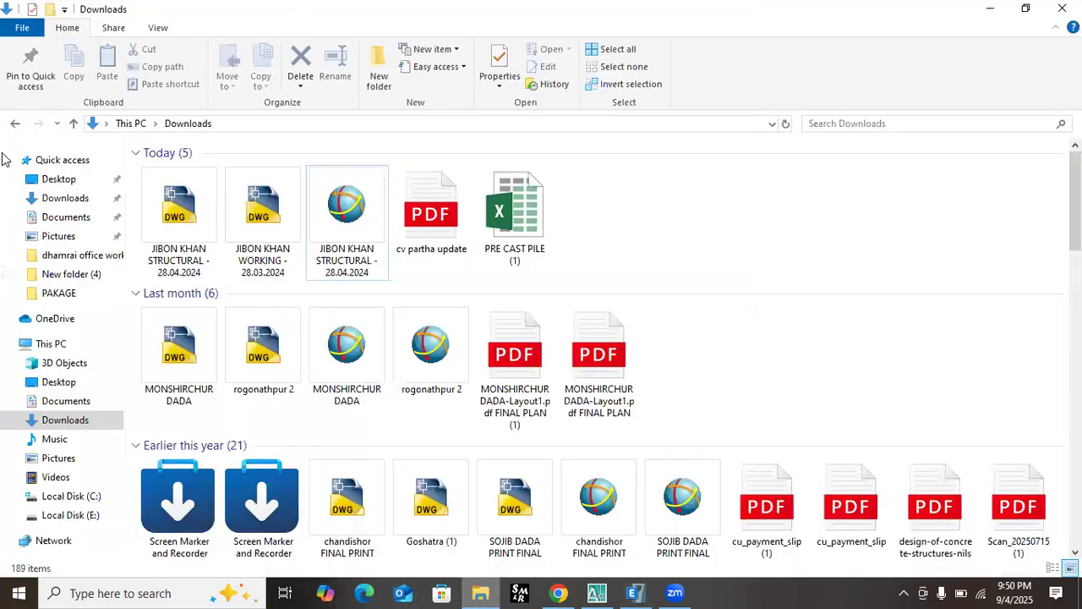
click(16, 124)
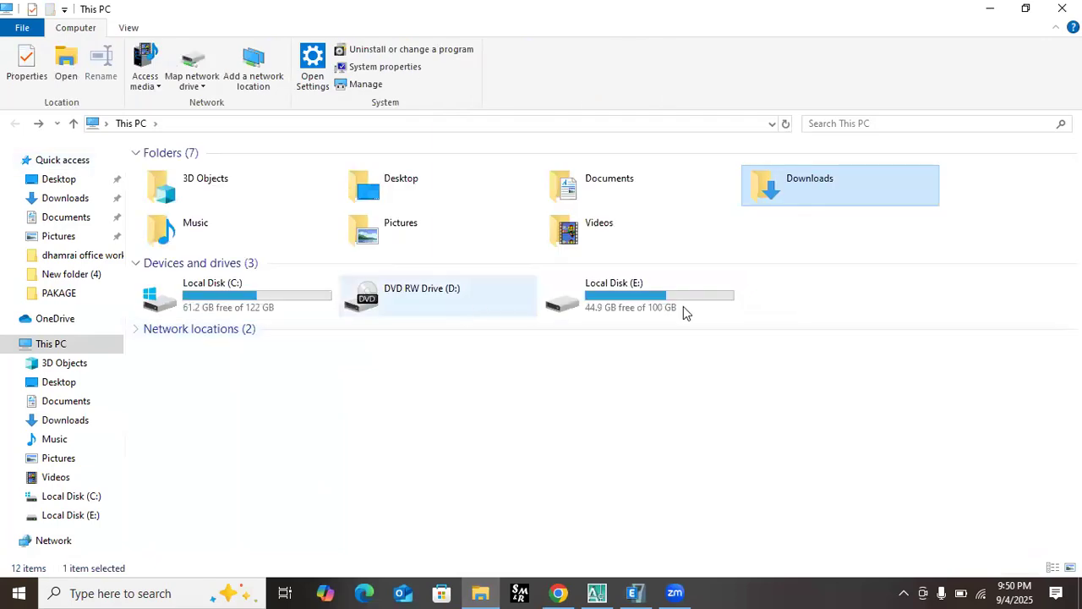
double_click(670, 297)
scroll(683, 392, down, 2)
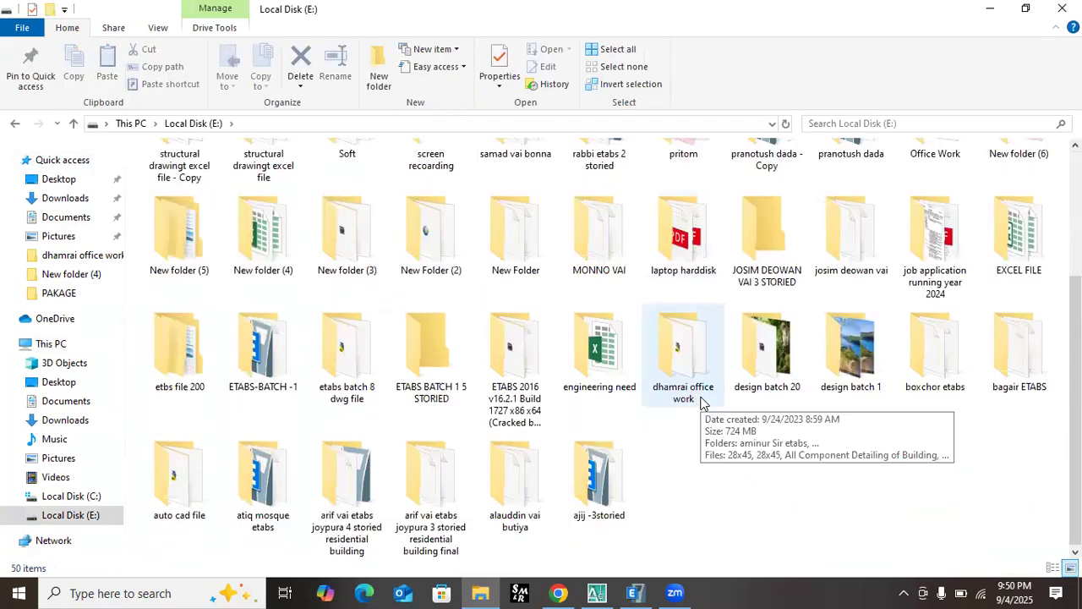
click(778, 382)
double_click(778, 382)
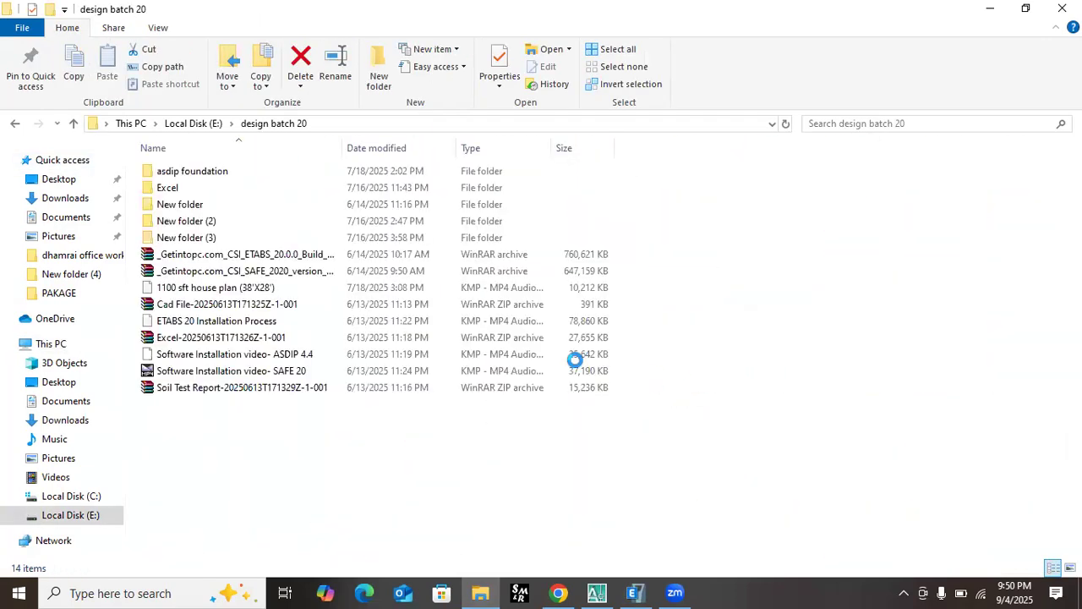
click(195, 187)
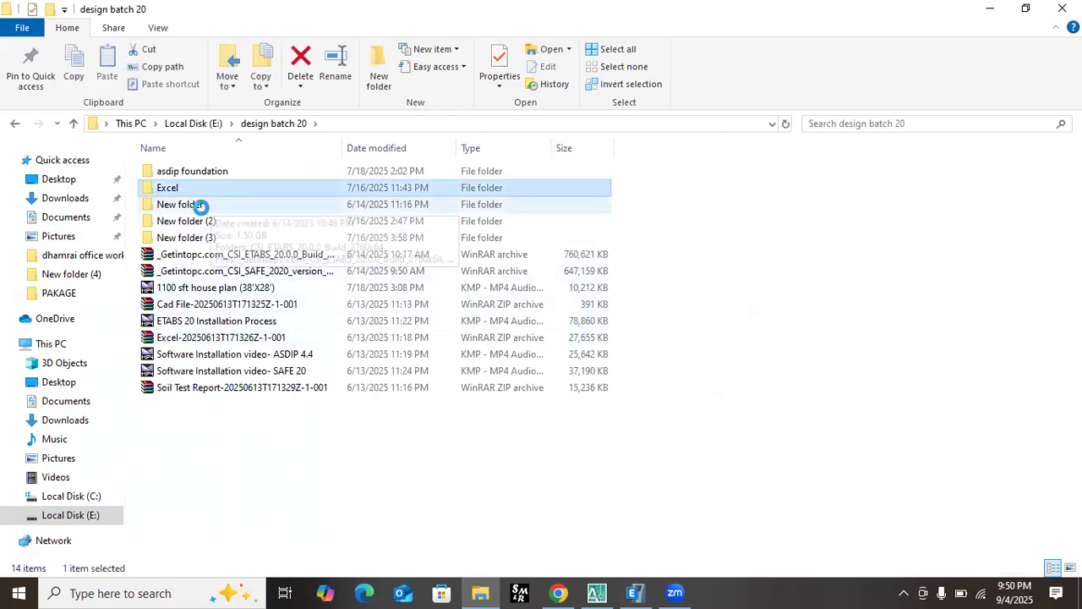
double_click(204, 191)
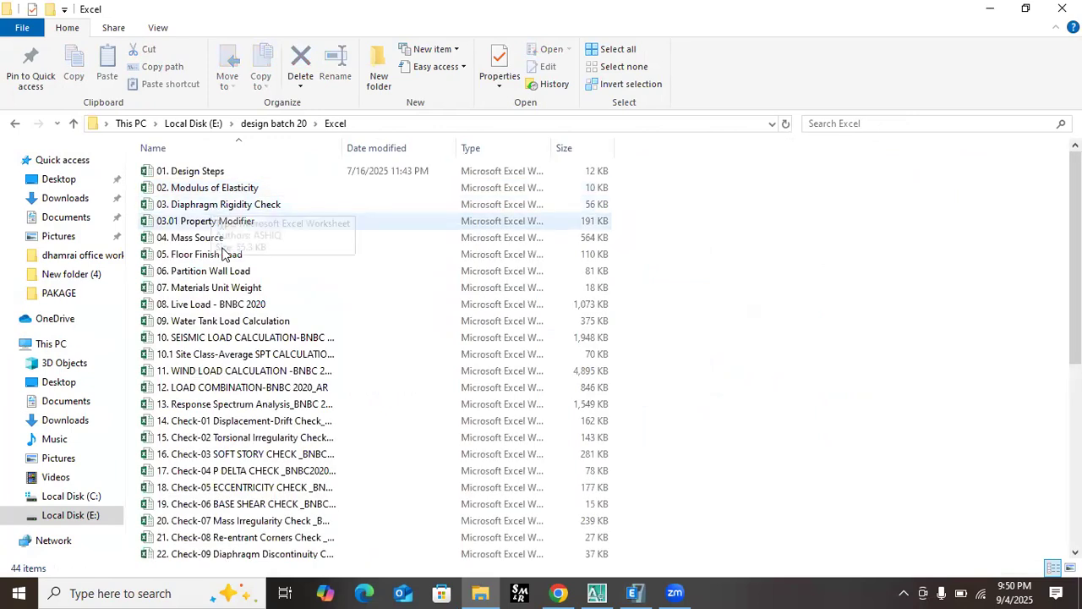
click(226, 191)
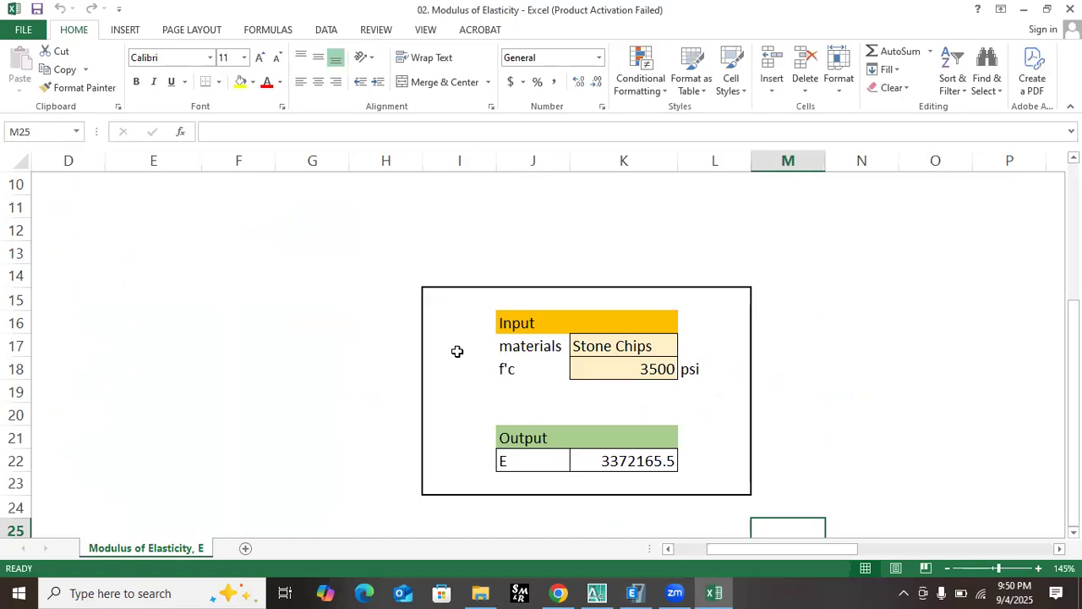
- Set the modulus calculator's material to Brick Chips and its f'c to 3000 psi, dismissing the Office activation notice
click(624, 349)
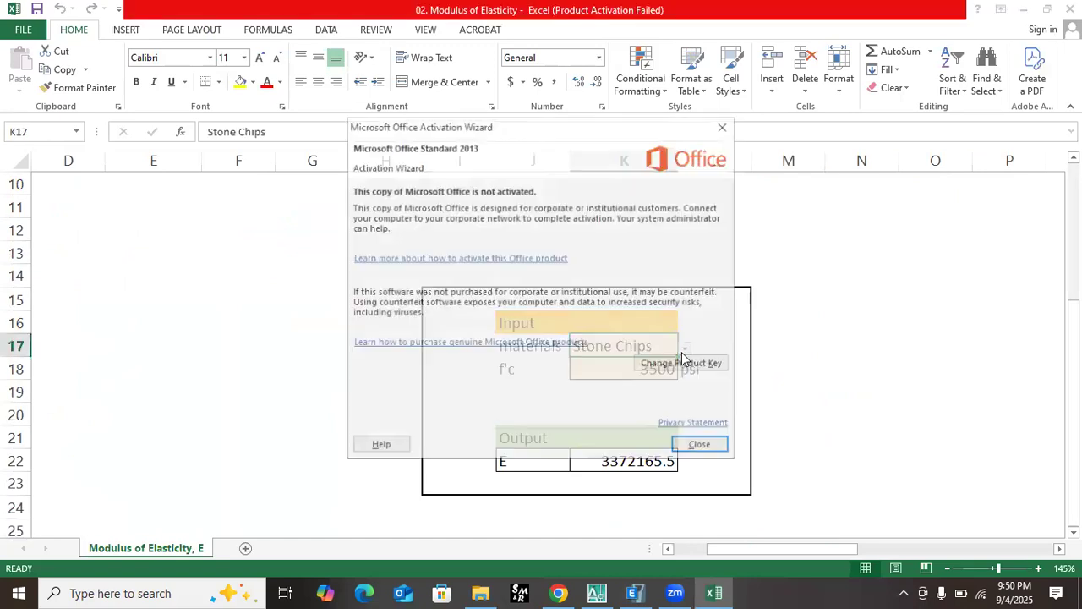
click(725, 125)
click(685, 349)
click(560, 366)
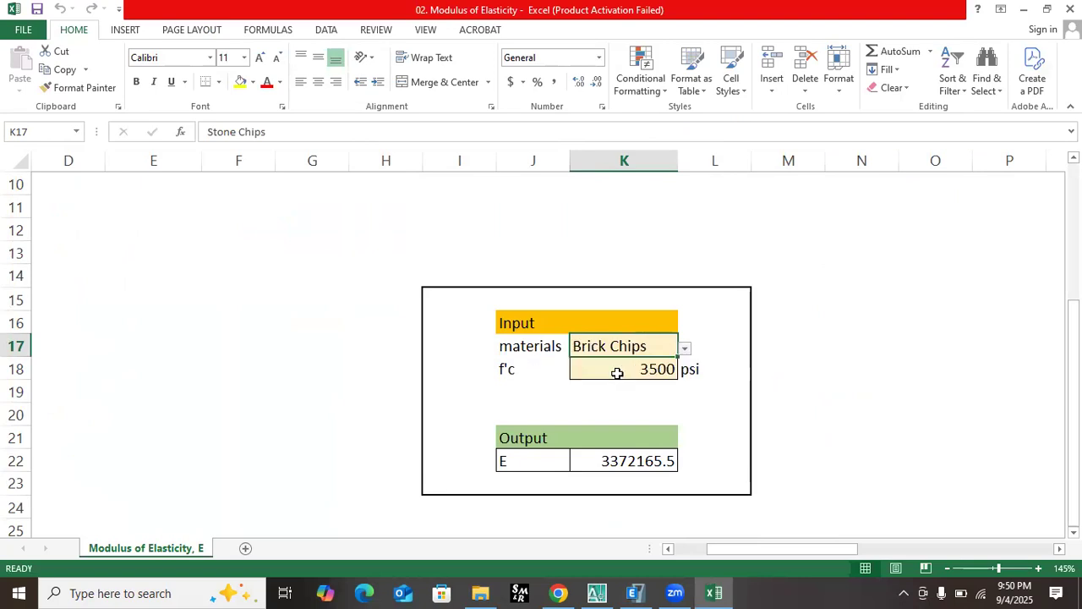
click(641, 368)
text(30)
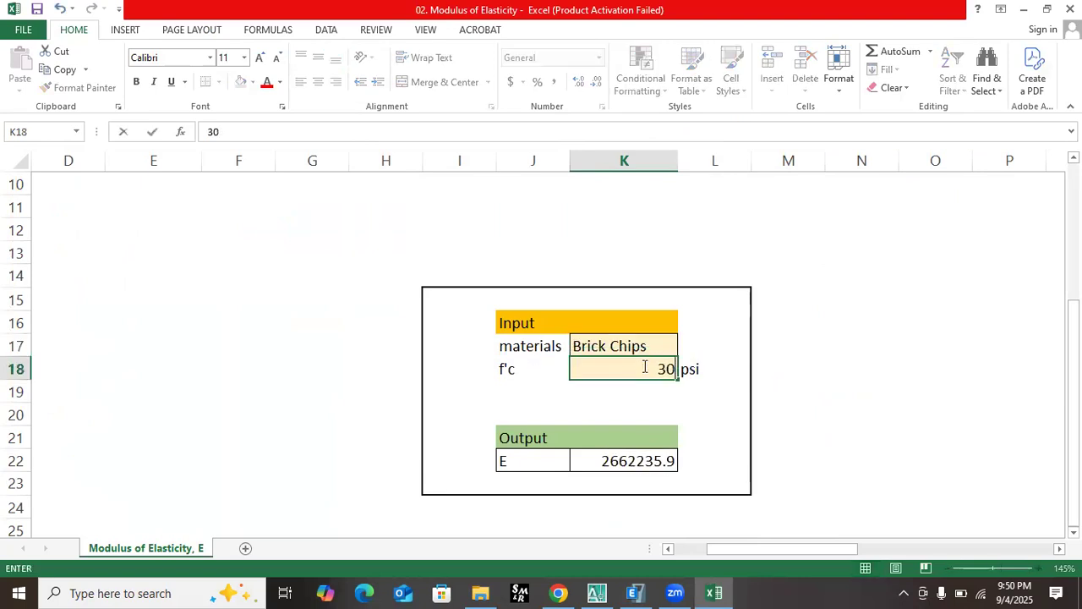
text(000)
key(BackSpace)
click(691, 421)
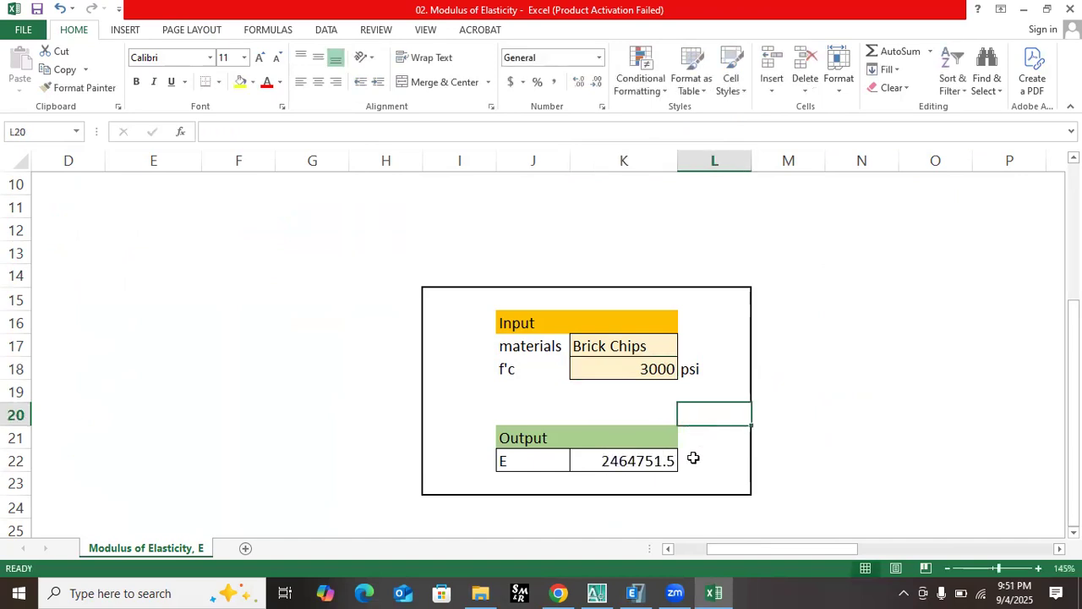
- Copy the calculated E value and switch to ETABS to set the brick concrete's modulus of elasticity to 2464751.5 lb/in²
click(628, 461)
key(ctrl+c)
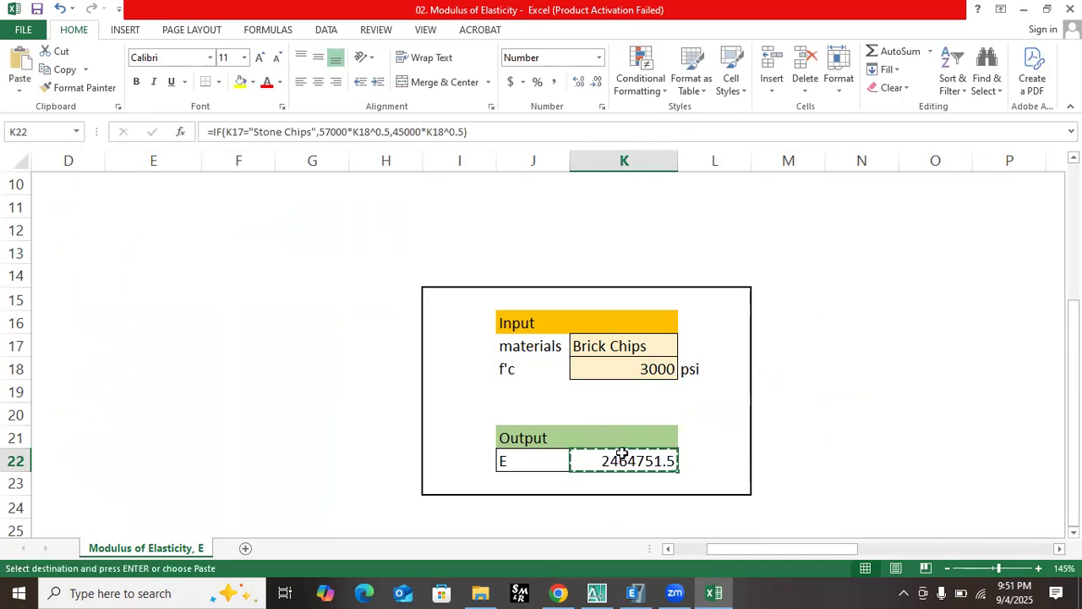
click(1019, 9)
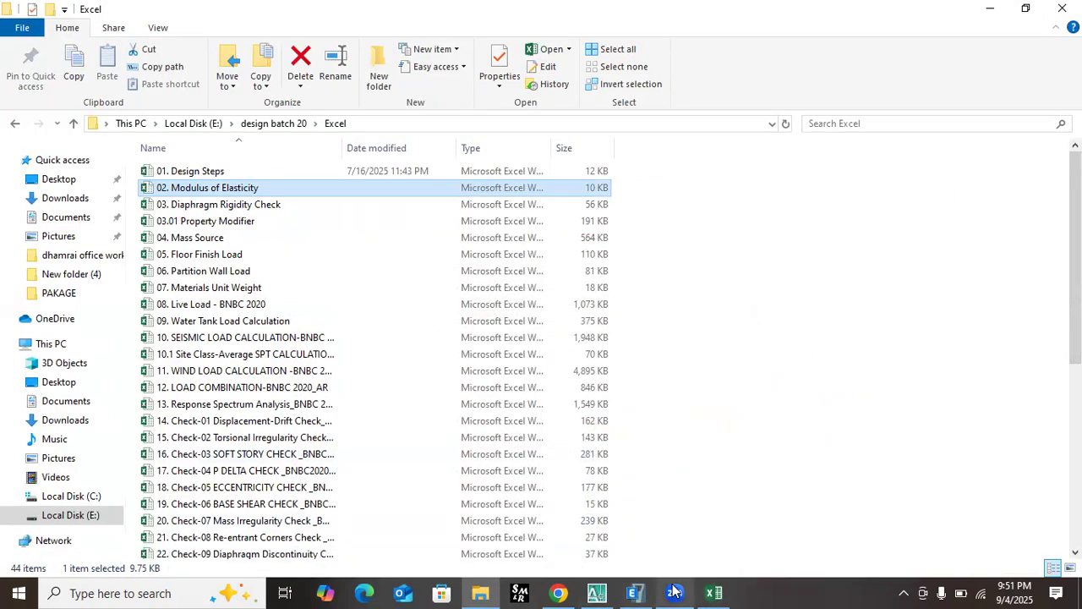
mouse_move(635, 592)
click(634, 542)
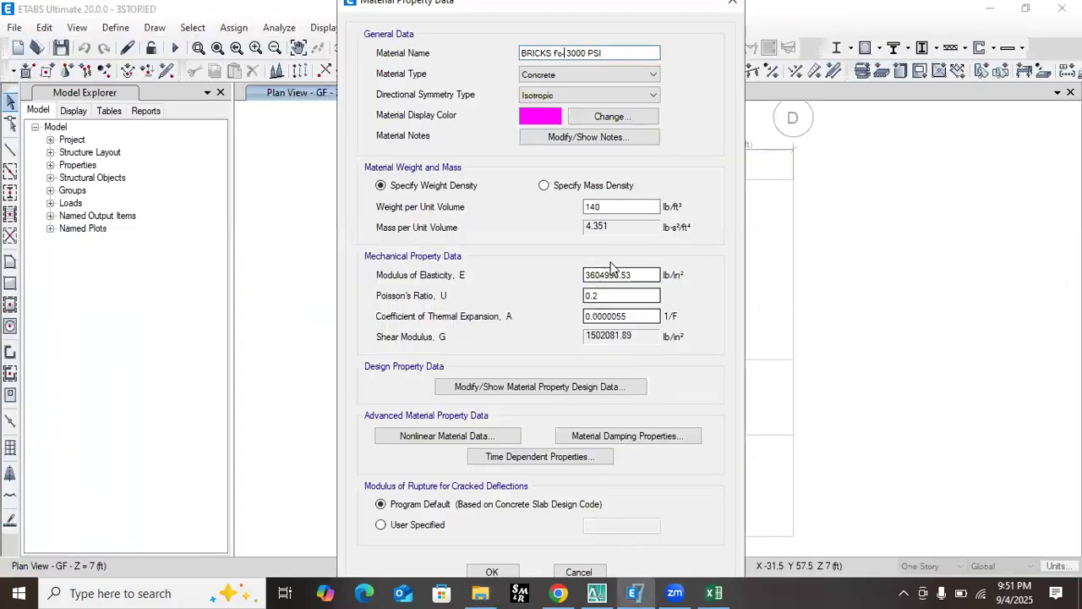
drag(656, 274, 559, 275)
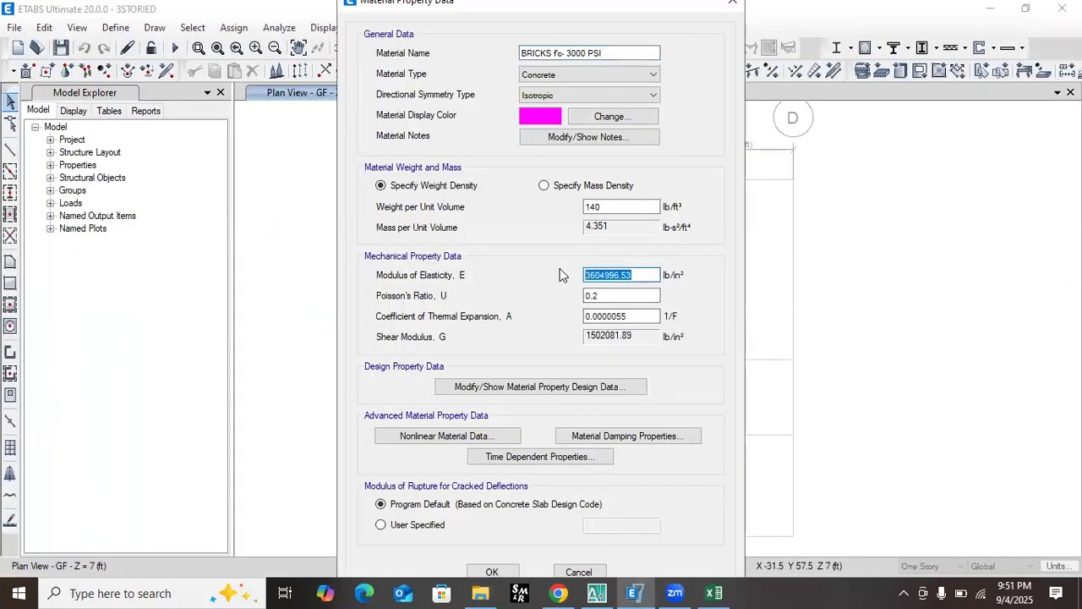
key(ctrl+v)
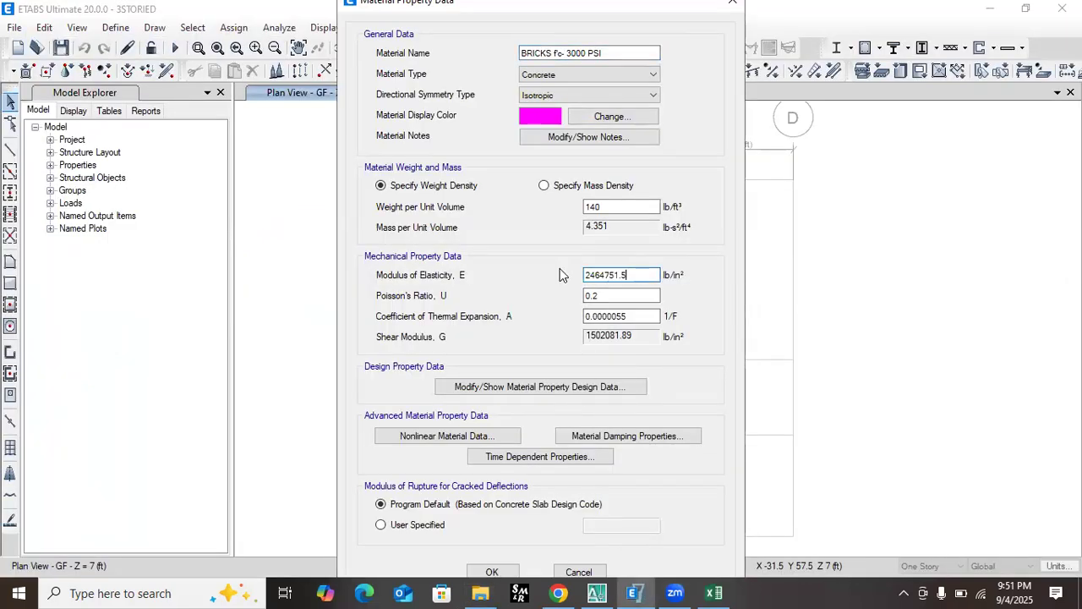
- Set the brick concrete's grade to f'c 3000 psi and its compressive strength to 3000 lb/in², and save the material
click(493, 391)
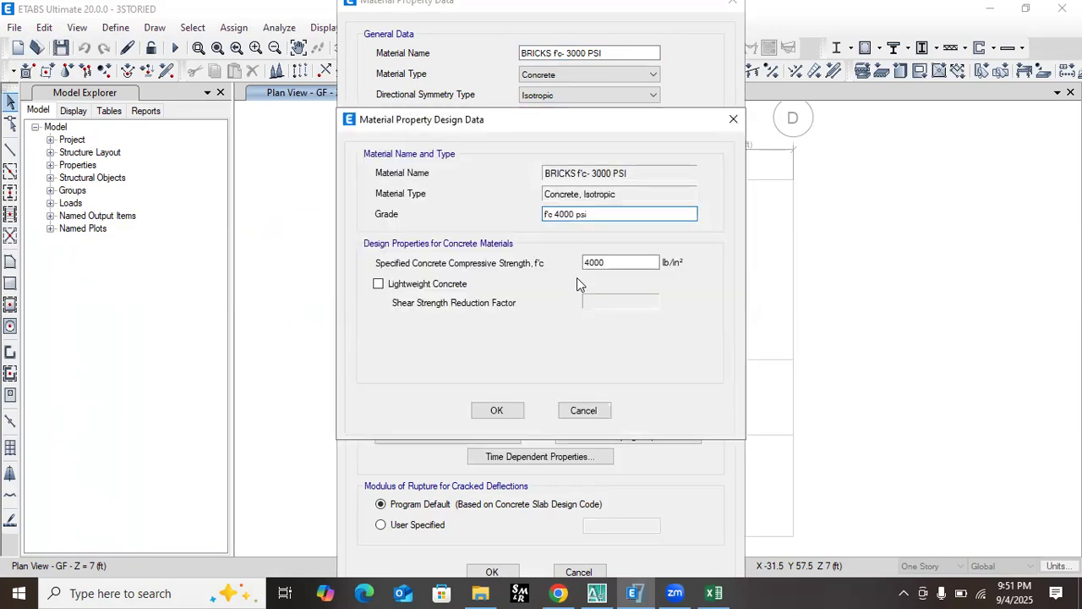
drag(577, 216, 553, 218)
text(300)
drag(618, 256, 556, 269)
text(300)
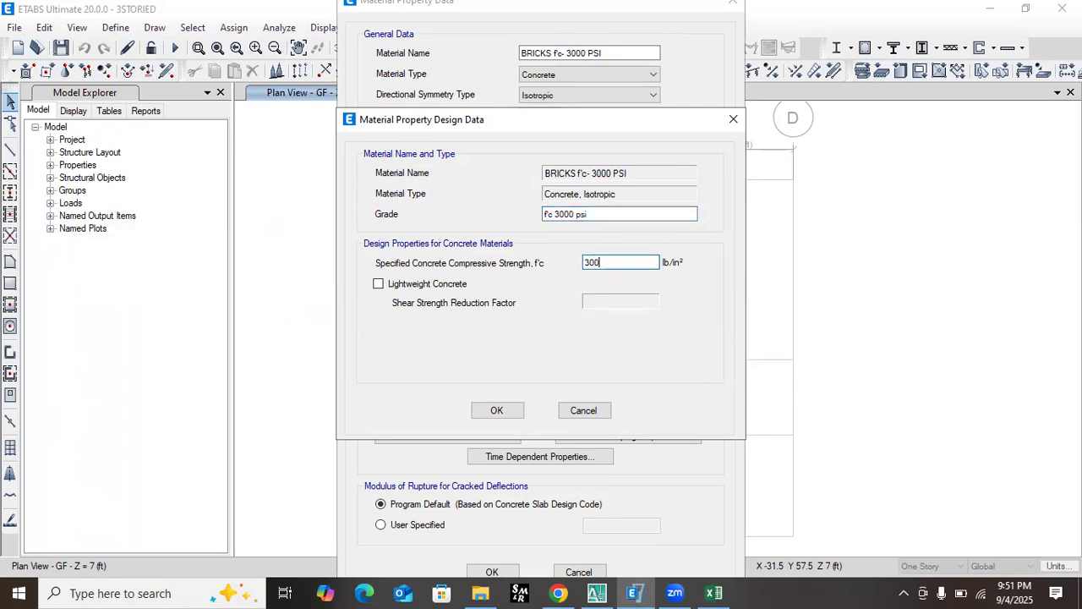
click(498, 412)
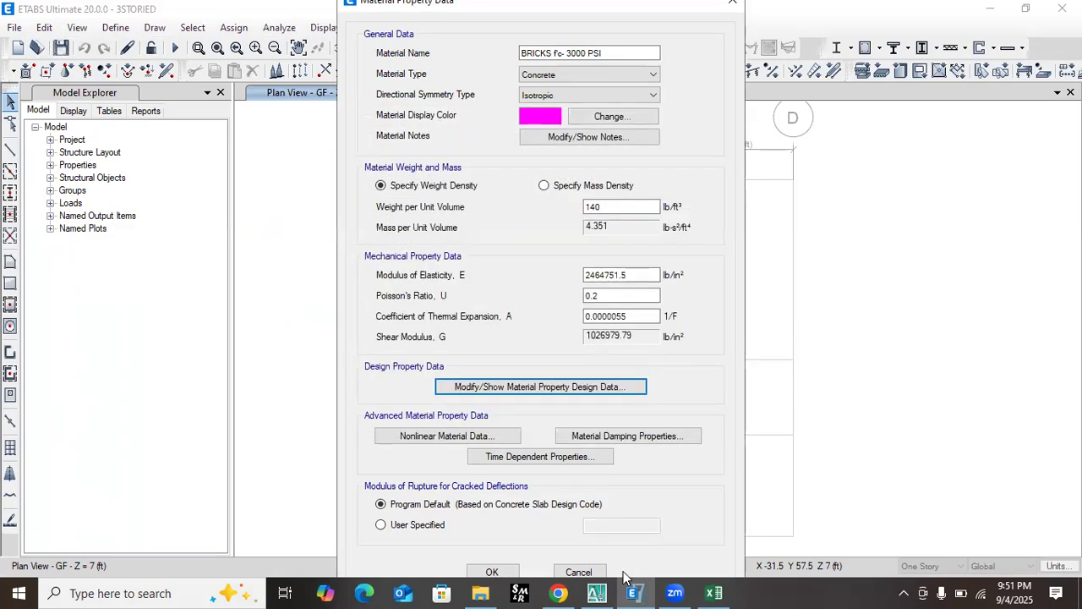
click(492, 572)
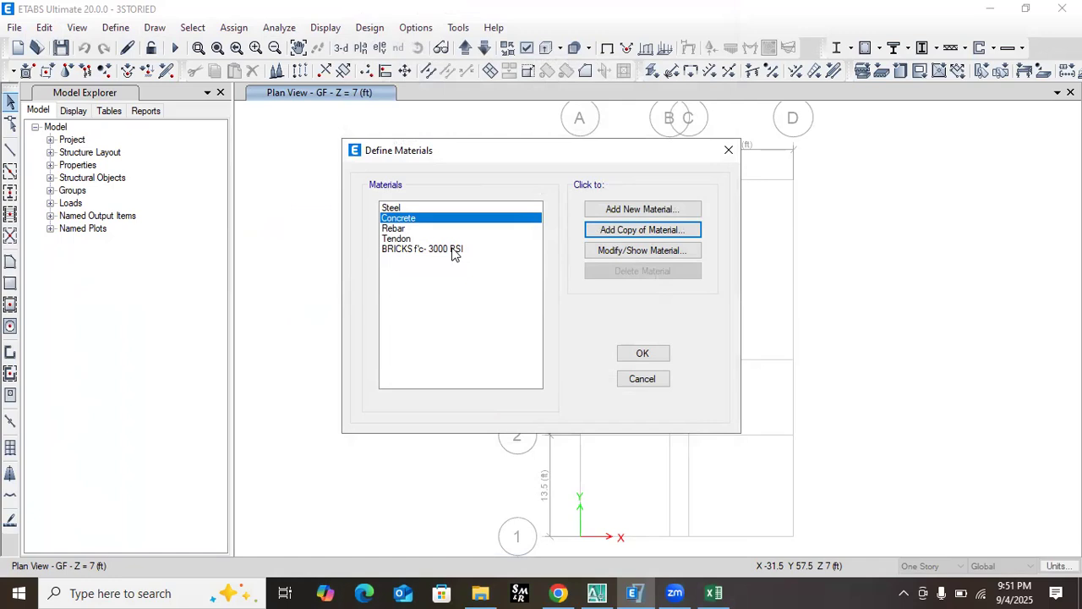
- Examine the Rebar material's properties and its yield and tensile strength design data, and close them without changes
click(449, 250)
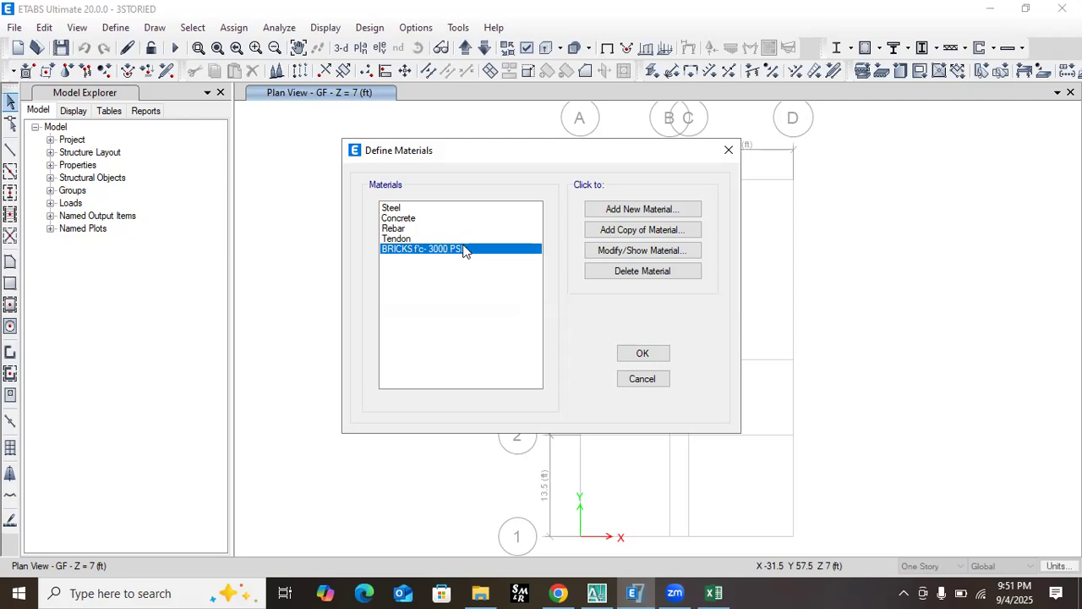
click(420, 240)
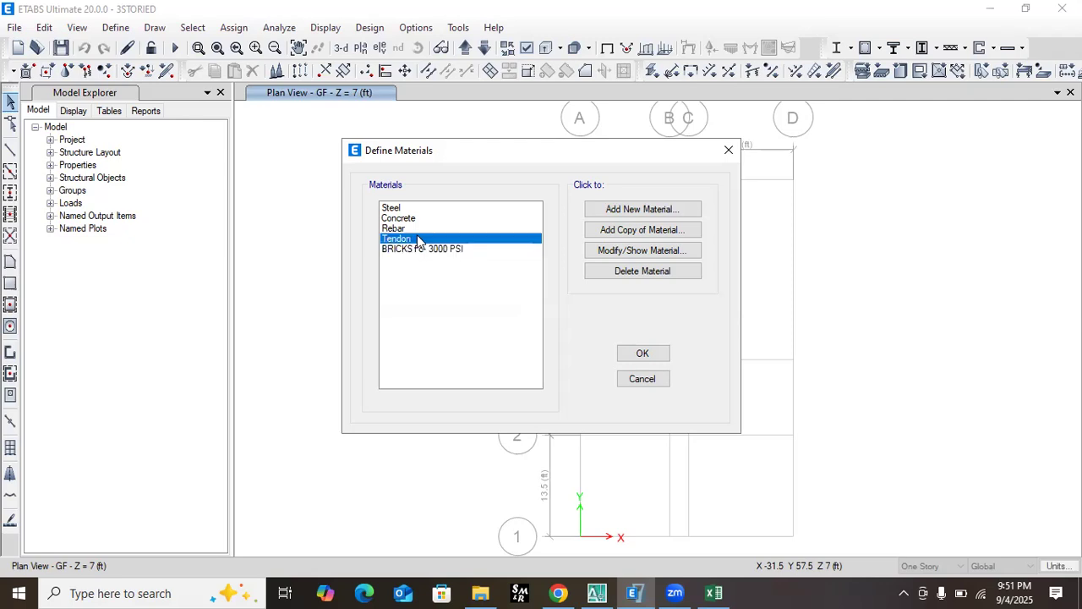
click(425, 229)
click(646, 251)
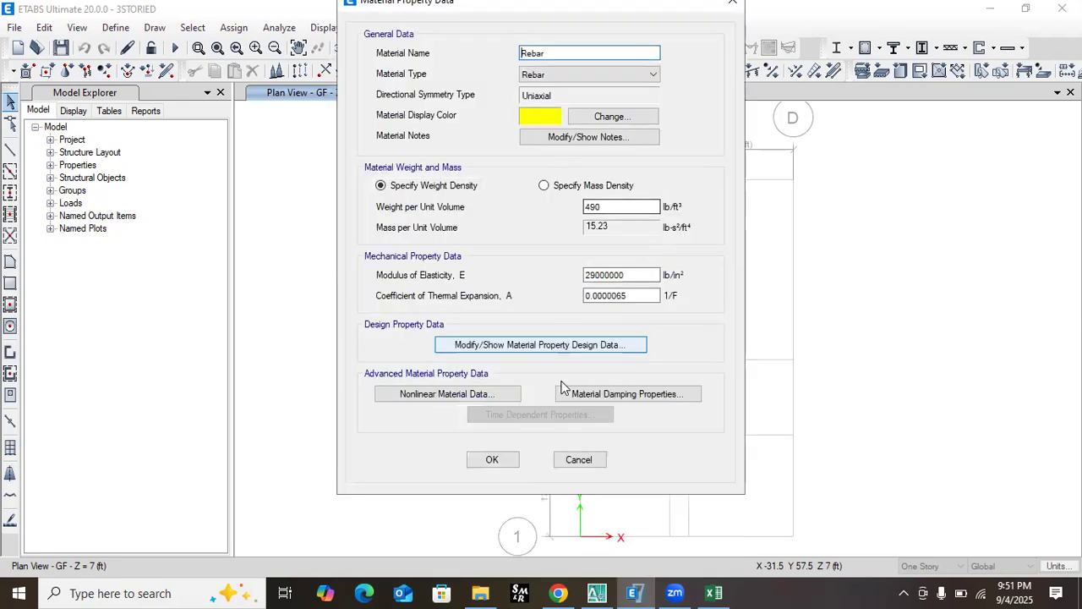
click(575, 345)
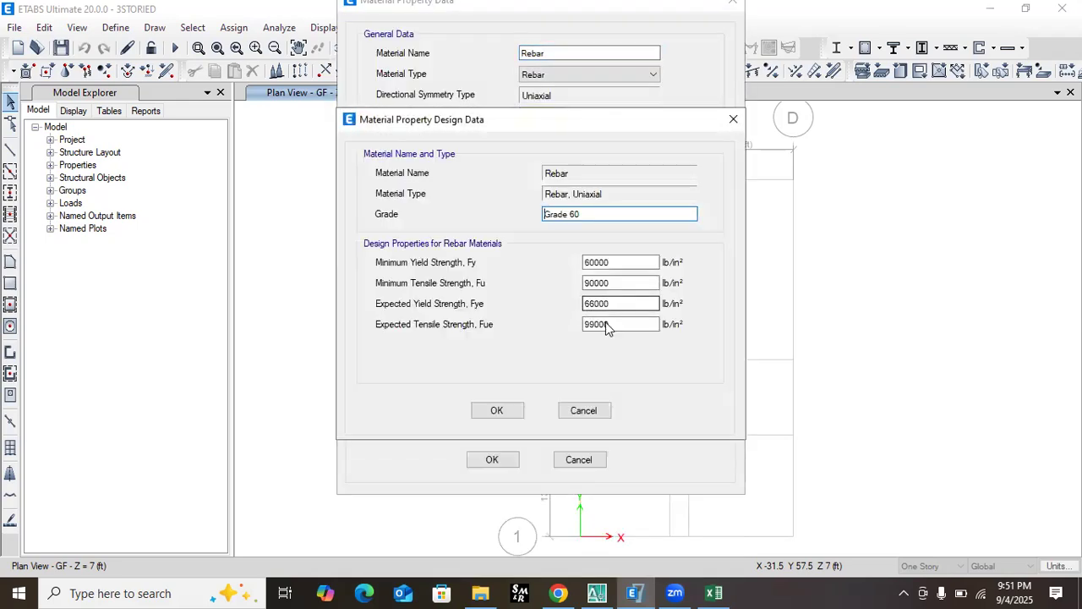
click(733, 120)
click(732, 3)
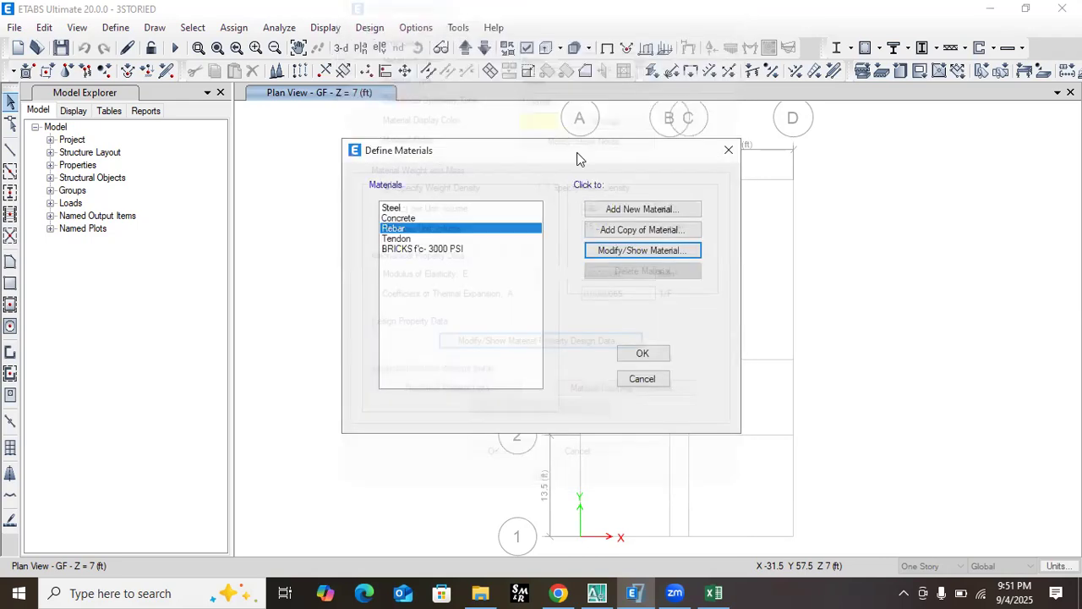
click(405, 237)
click(410, 247)
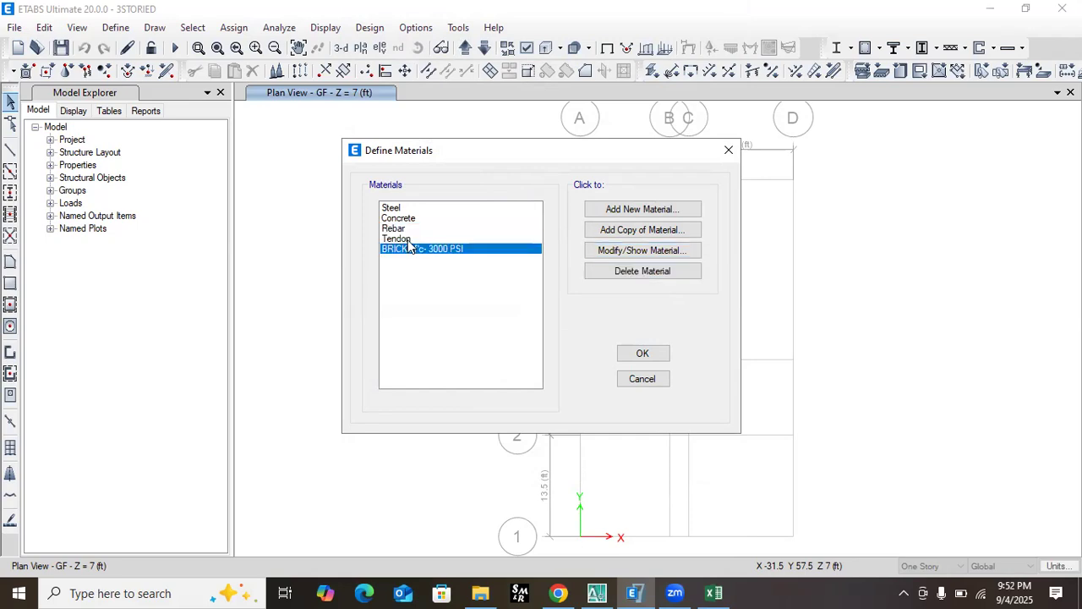
click(410, 239)
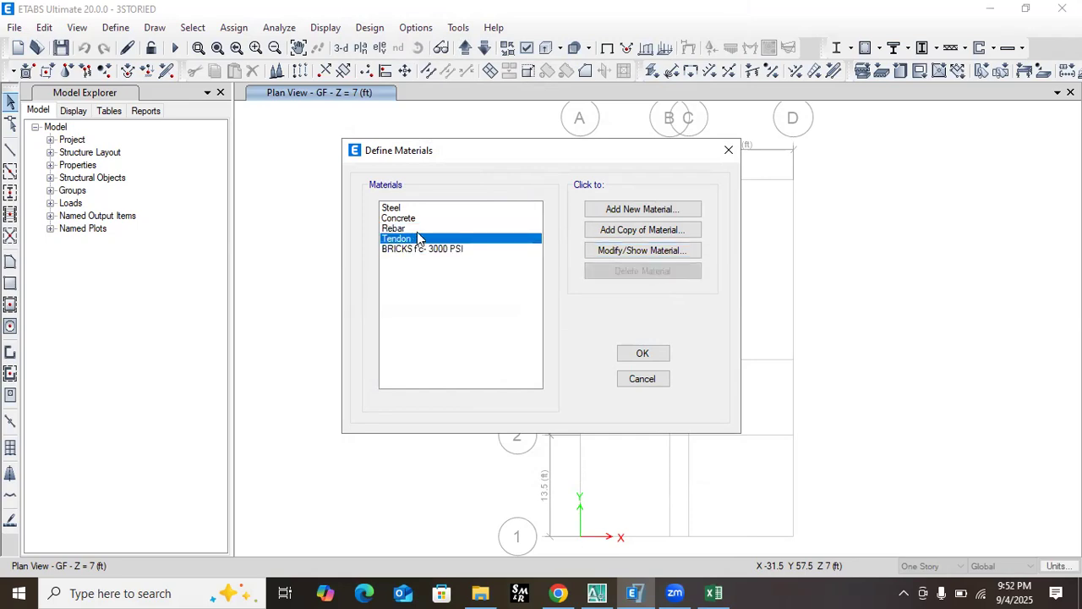
click(417, 232)
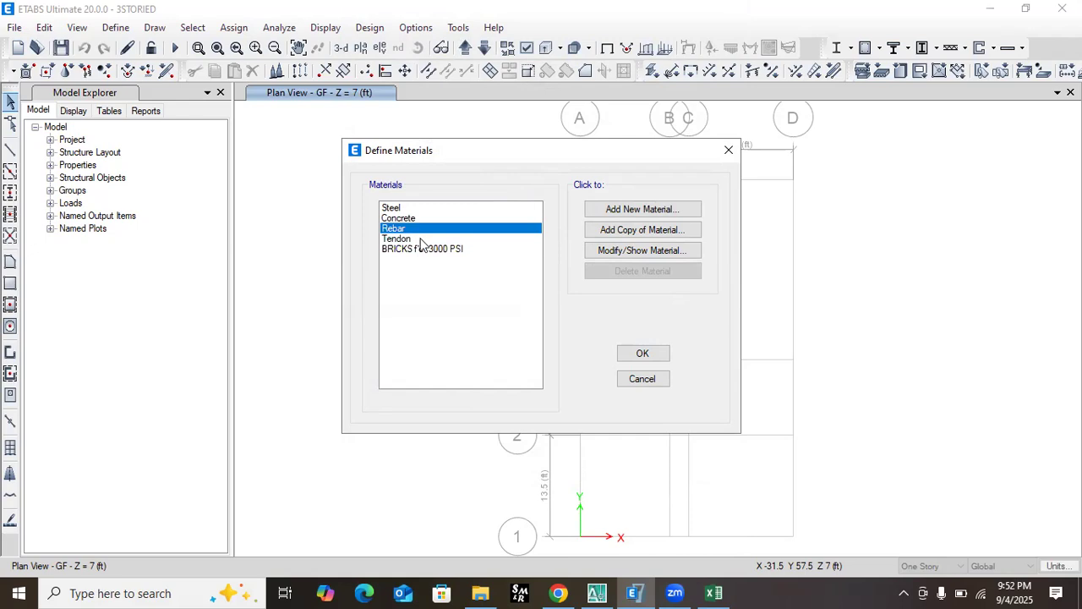
click(410, 241)
click(413, 250)
click(411, 240)
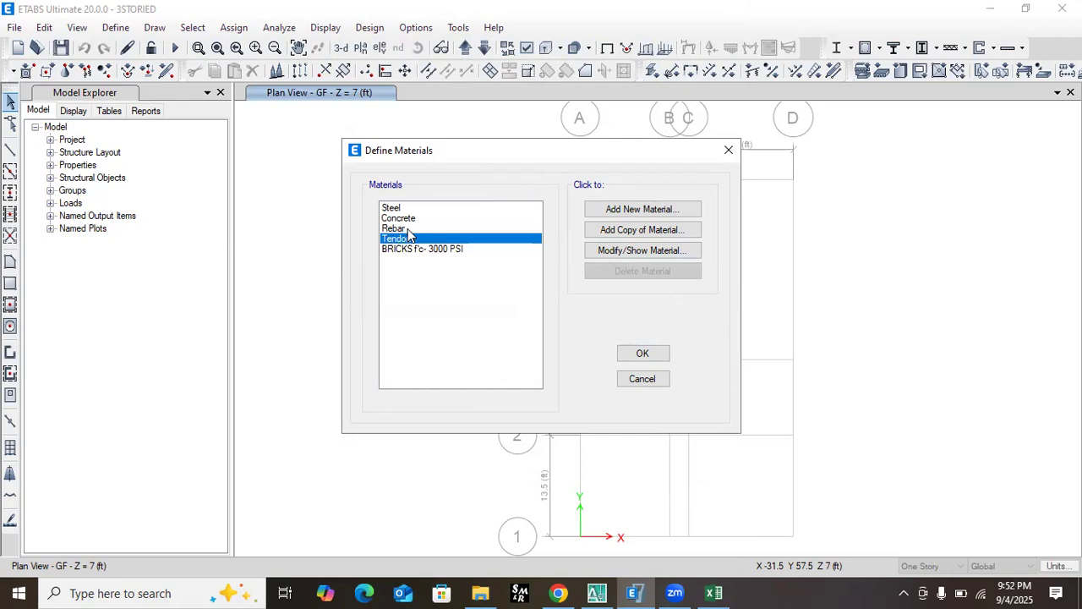
- Add a copy of the Rebar material and name it 72.5 grade rebar
click(412, 230)
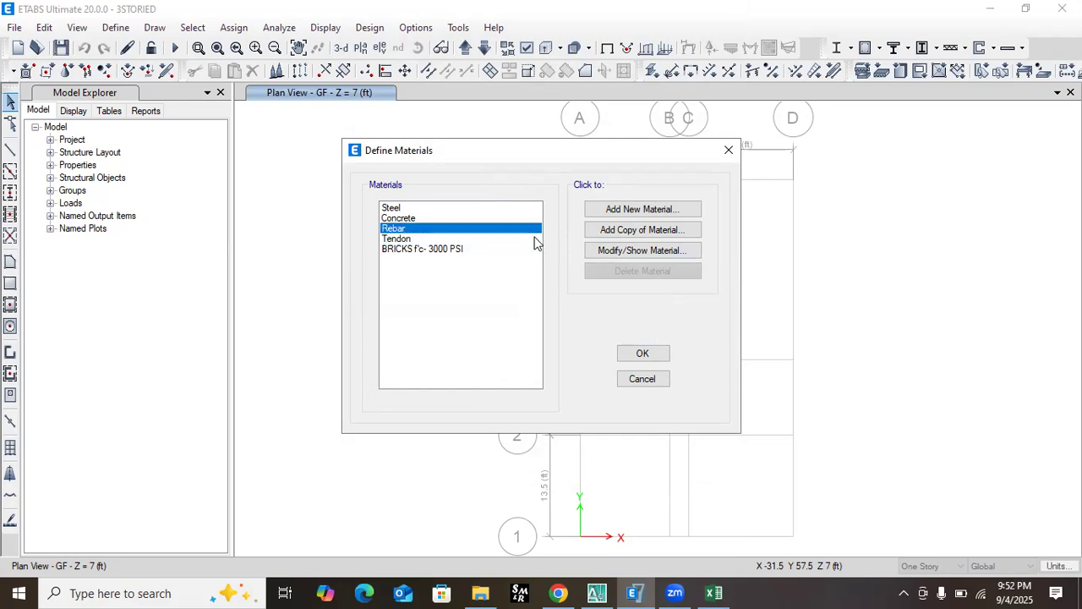
click(612, 231)
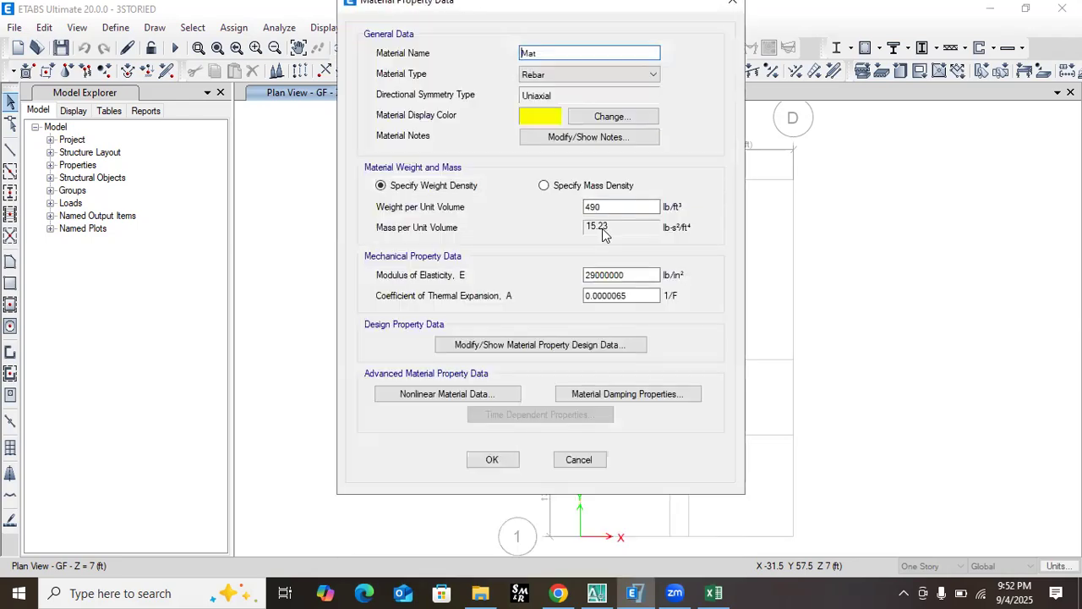
double_click(557, 54)
text(72.5 grade rebar)
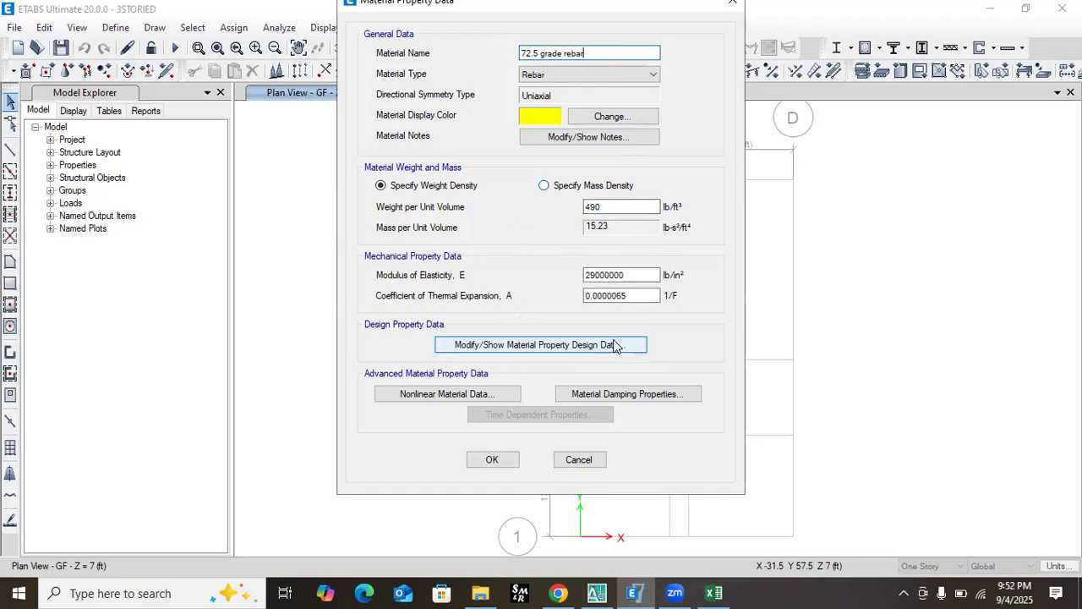
- In the new rebar's design data, set the grade to 72.5 grade and the minimum yield strength Fy to 72500 lb/in²
click(500, 351)
drag(588, 215, 540, 230)
text(72.5 grade)
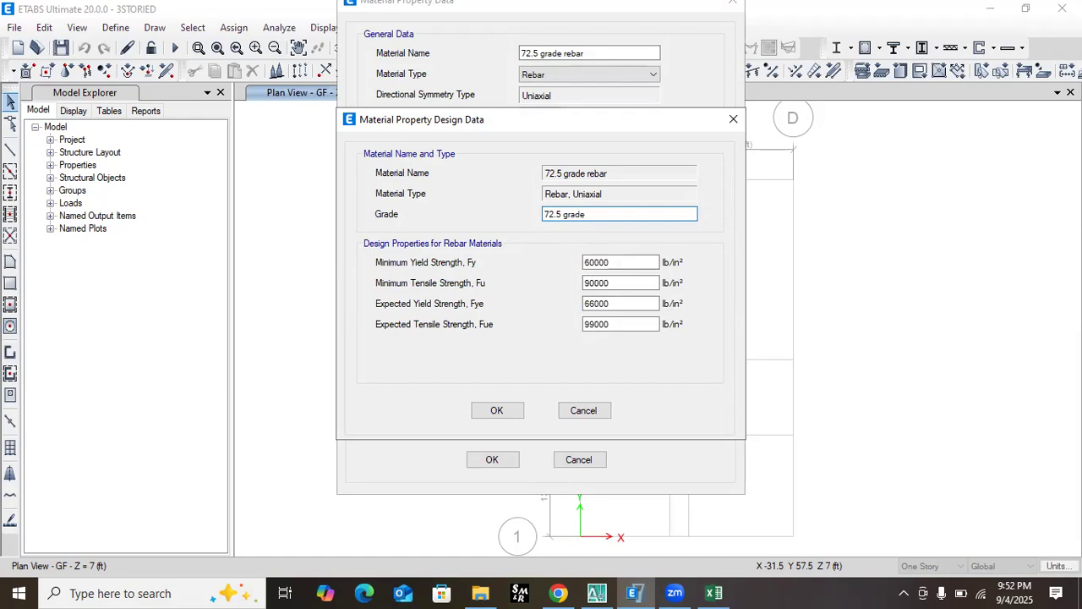
double_click(623, 262)
text(725)
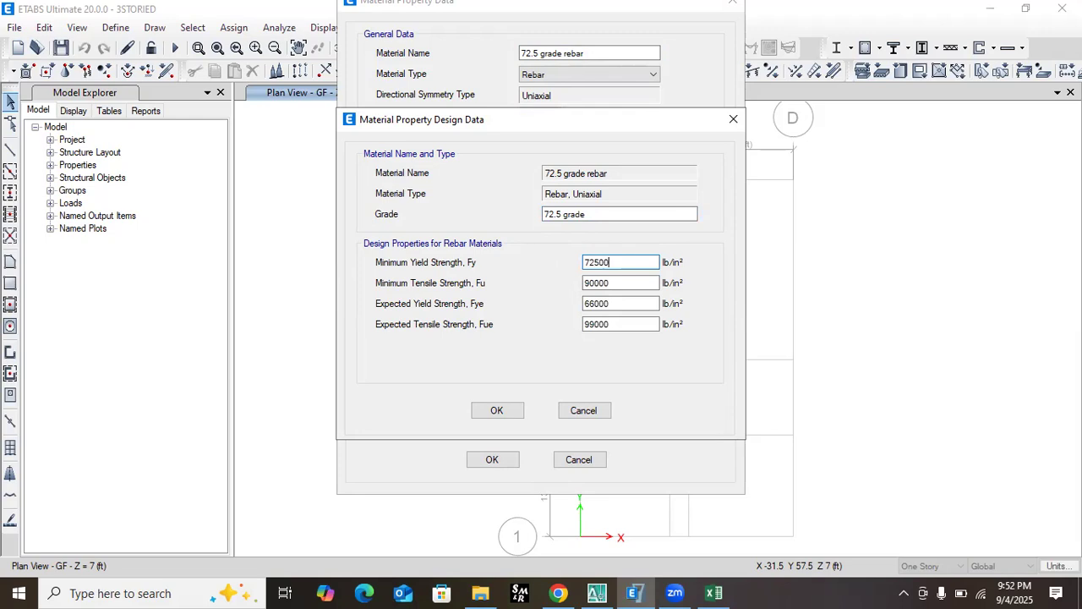
- Set the 72.5 grade rebar's minimum tensile strength Fu to 725000*1.1, i.e. 797500 lb/in²
click(611, 278)
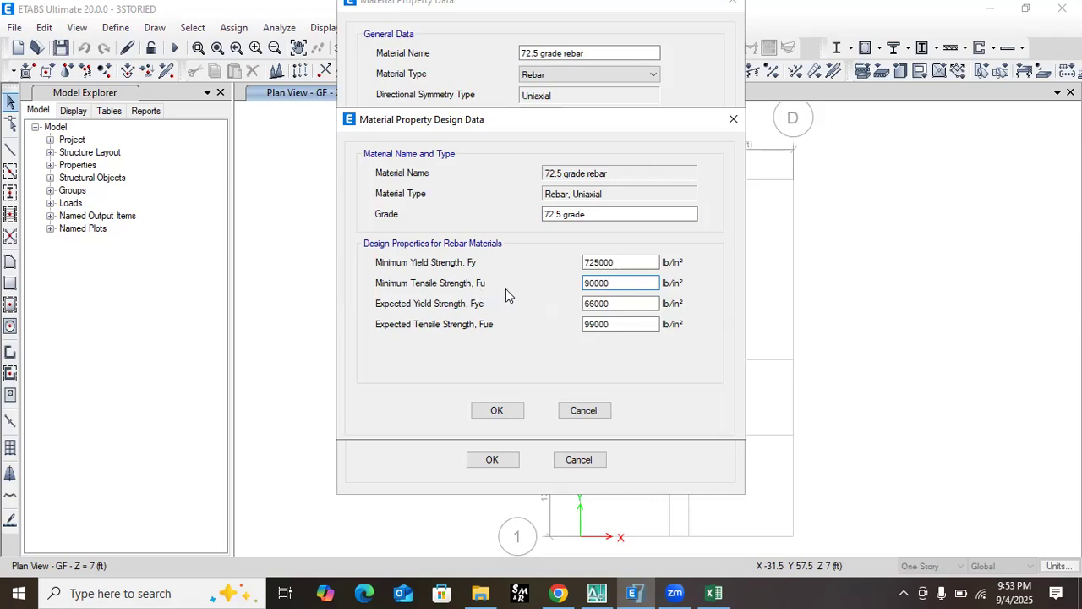
drag(615, 285, 563, 285)
key(BackSpace)
click(622, 262)
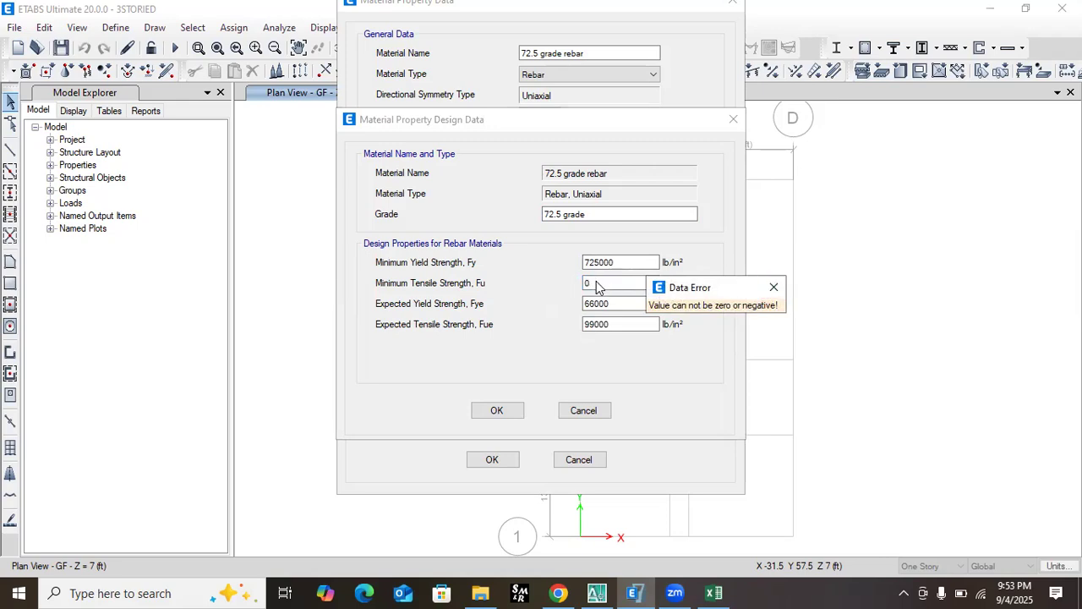
click(773, 287)
text(90000)
double_click(580, 285)
text(725000*1.1)
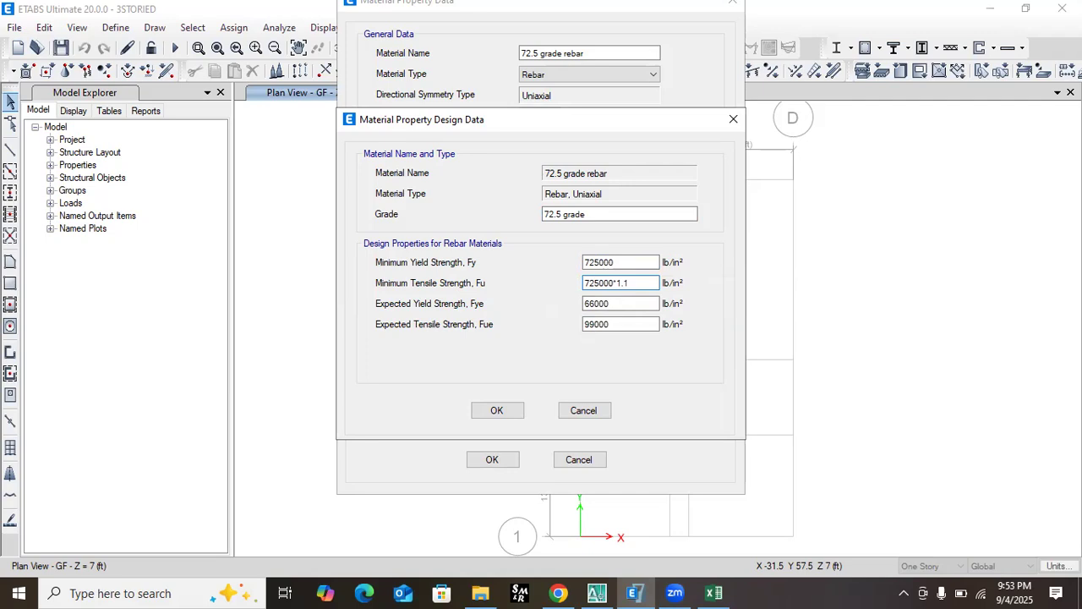
key(Return)
- Set both the expected yield strength Fye and the expected tensile strength Fue to 797500 lb/in²
click(616, 305)
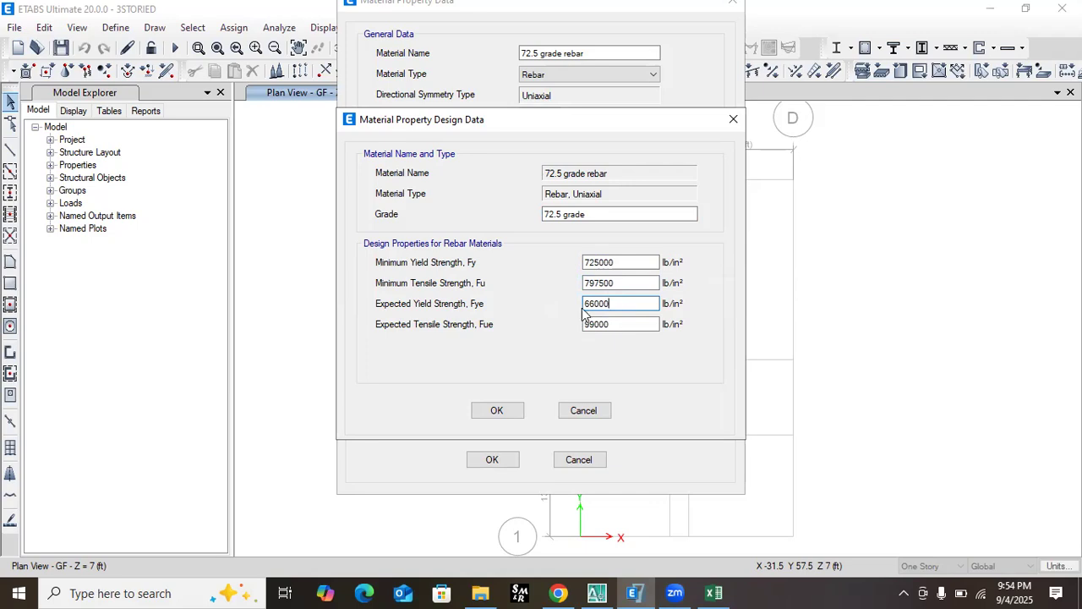
drag(623, 284, 559, 302)
text(797500)
click(619, 321)
drag(614, 319, 571, 332)
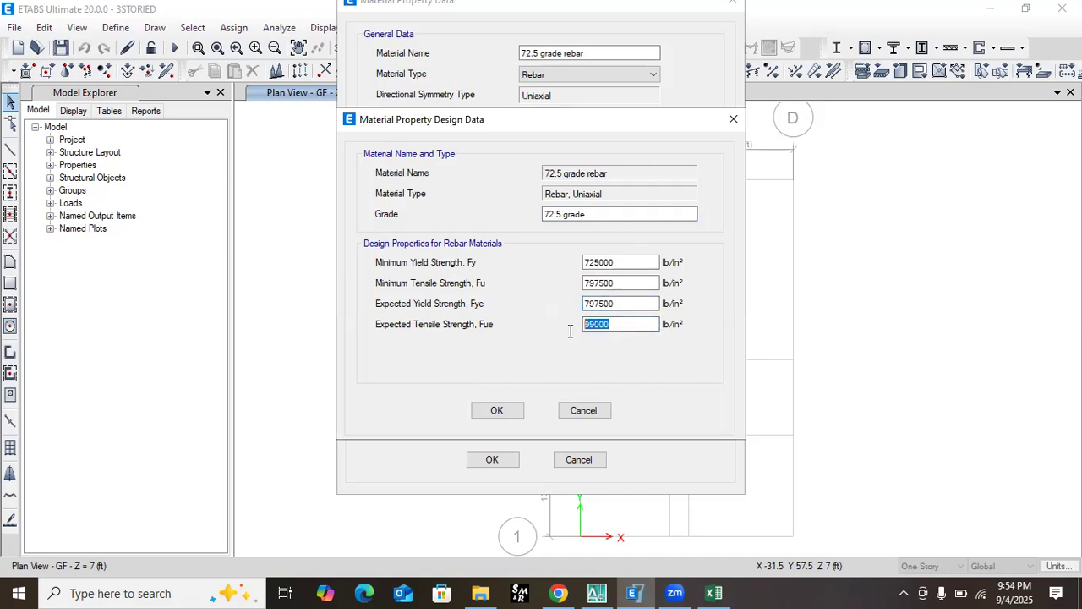
text(797500)
key(Return)
- Save the 72.5 grade rebar's design data and material properties, and accept the material definitions
click(508, 413)
click(497, 462)
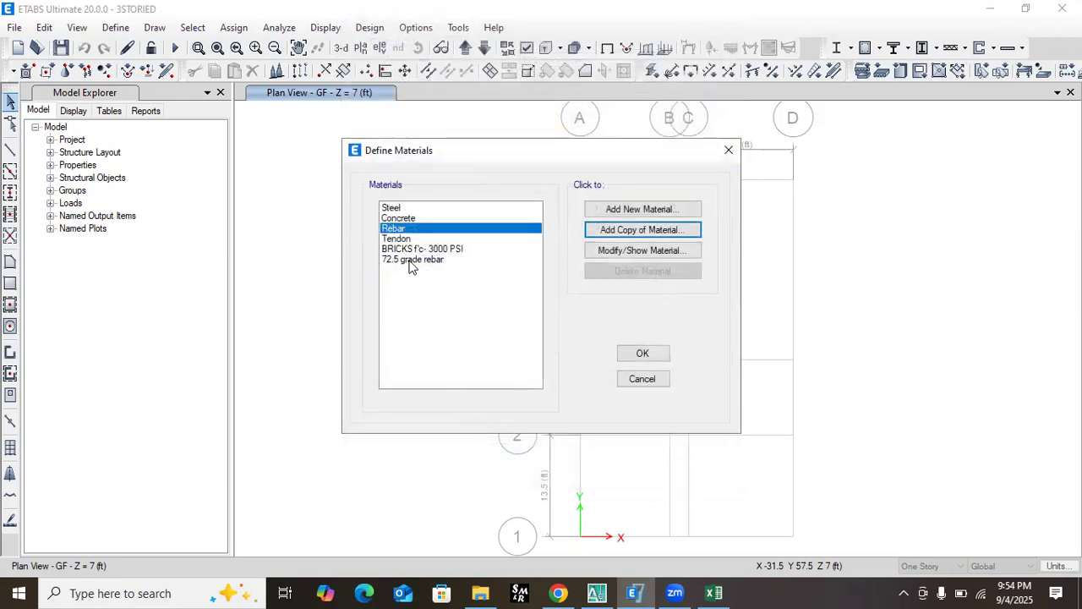
click(425, 262)
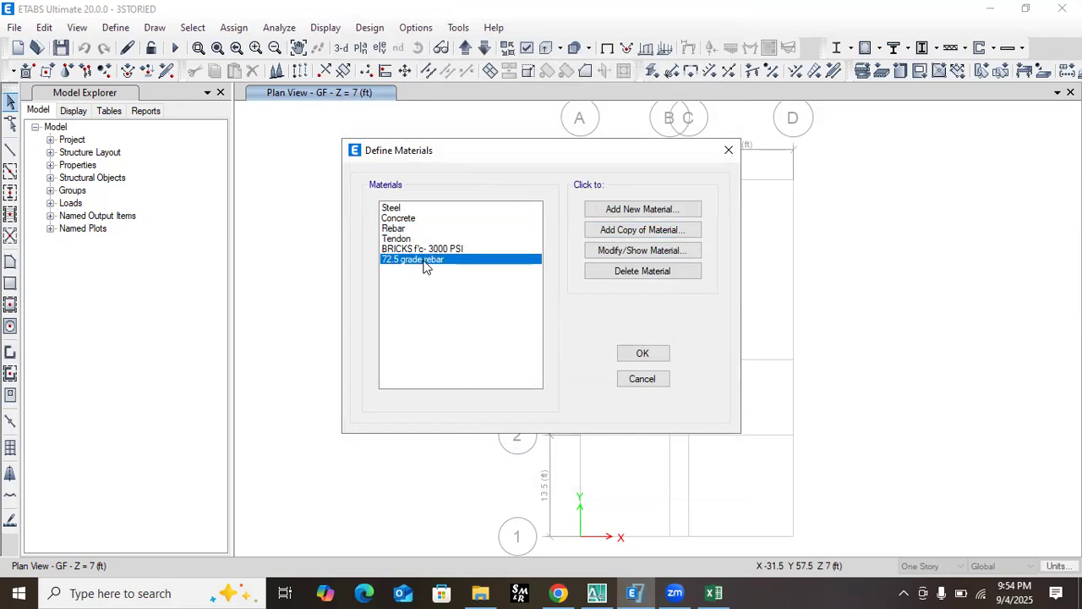
click(430, 251)
click(633, 359)
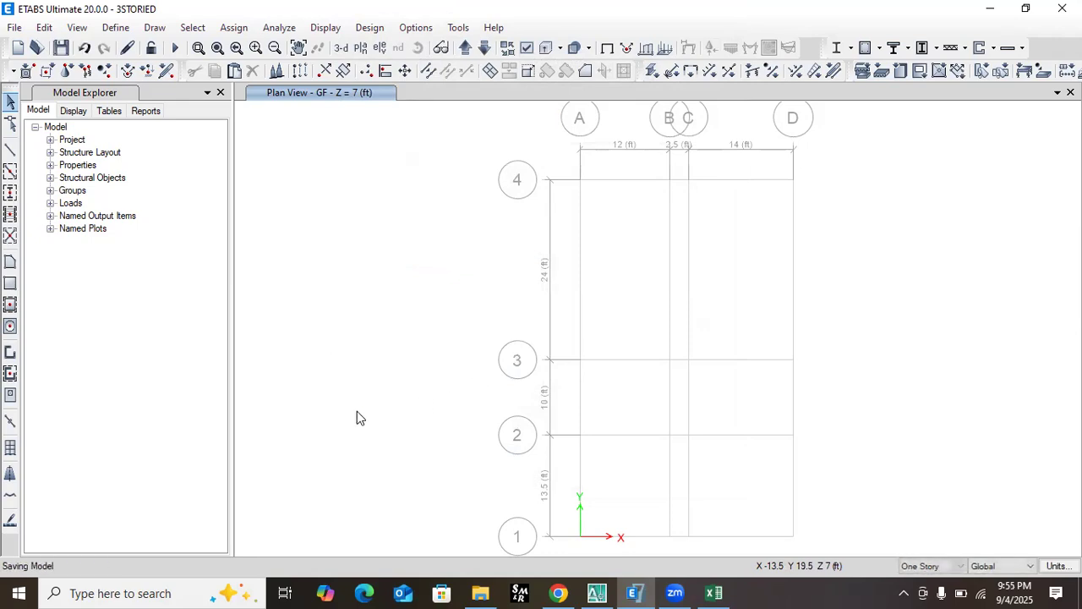
click(116, 28)
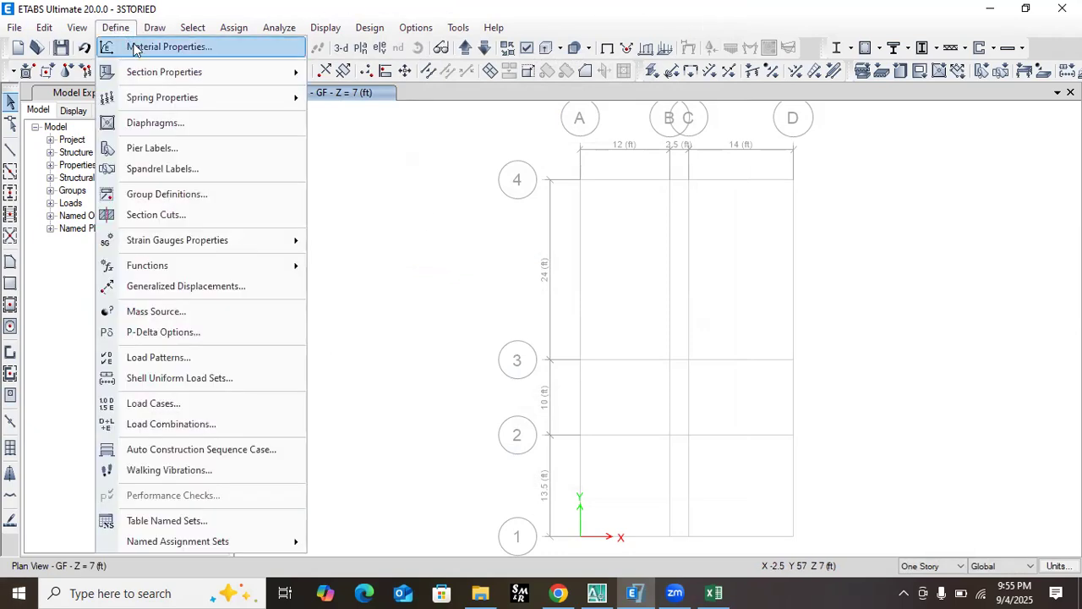
mouse_move(161, 74)
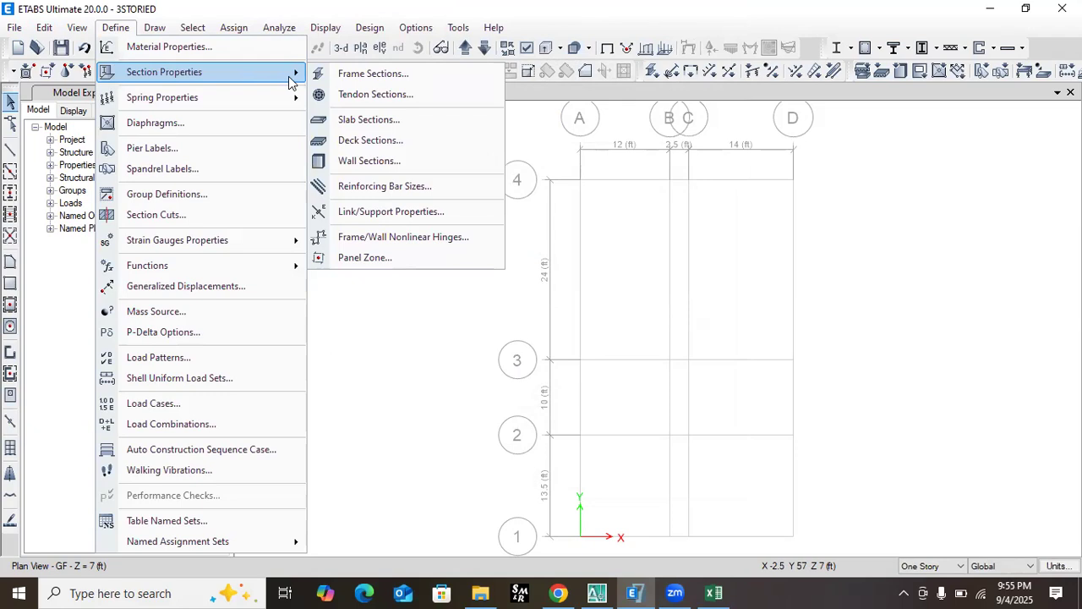
click(356, 75)
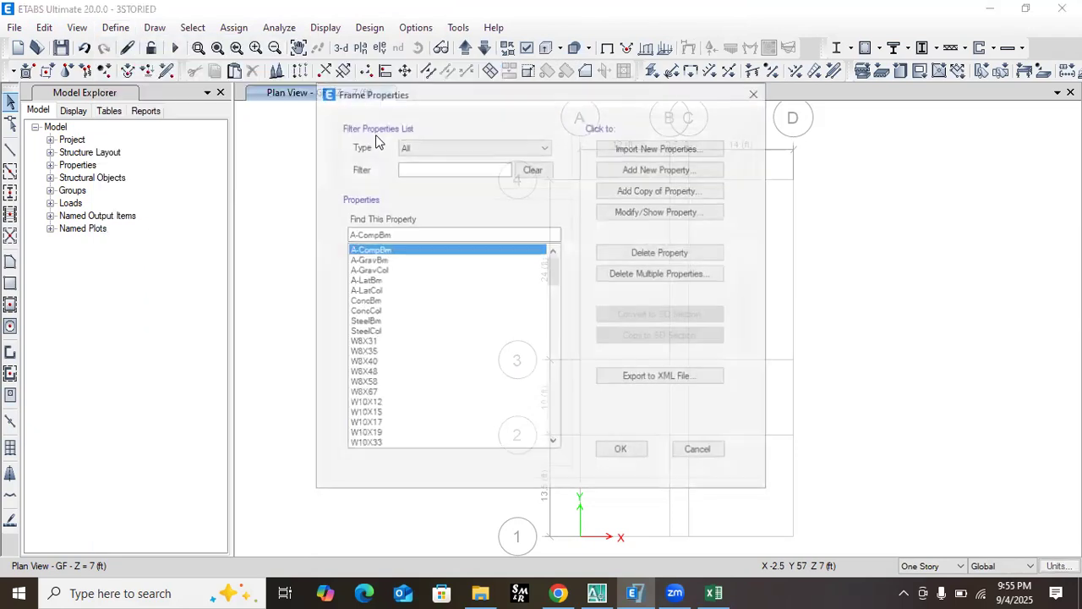
drag(549, 279, 567, 185)
click(756, 91)
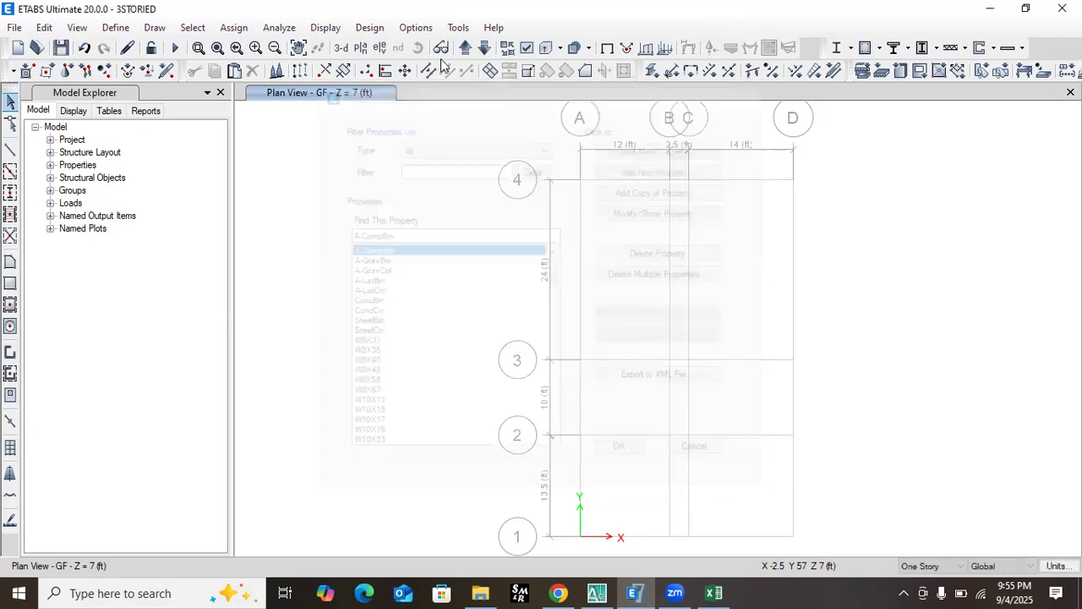
- Open the frame section definitions and delete the preset sections from A-CompBm to SteelCol using multiple deletion
click(117, 29)
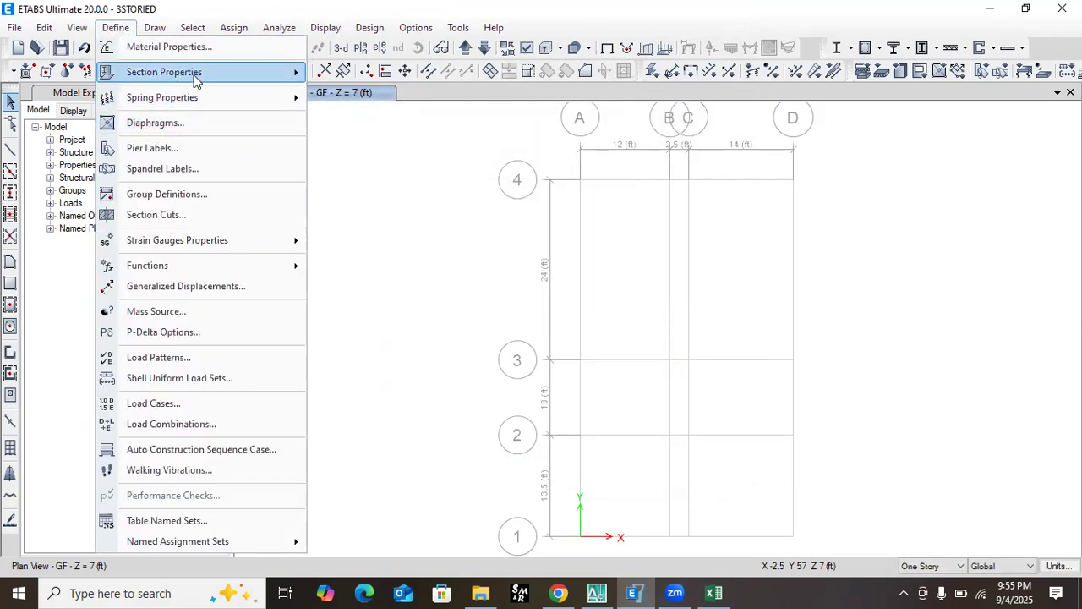
mouse_move(208, 73)
click(355, 73)
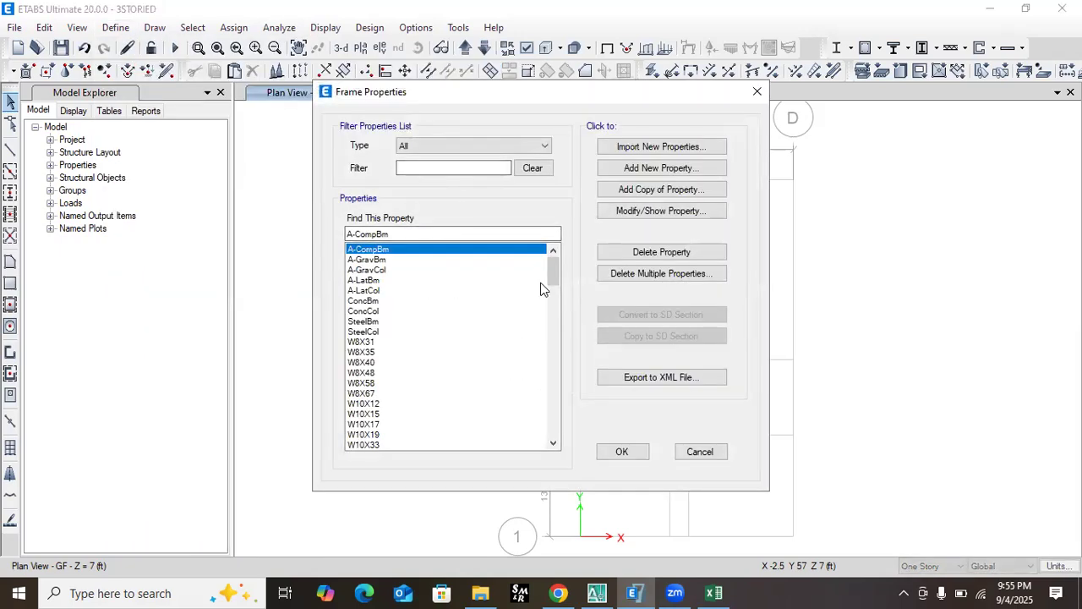
drag(554, 271, 495, 256)
click(627, 274)
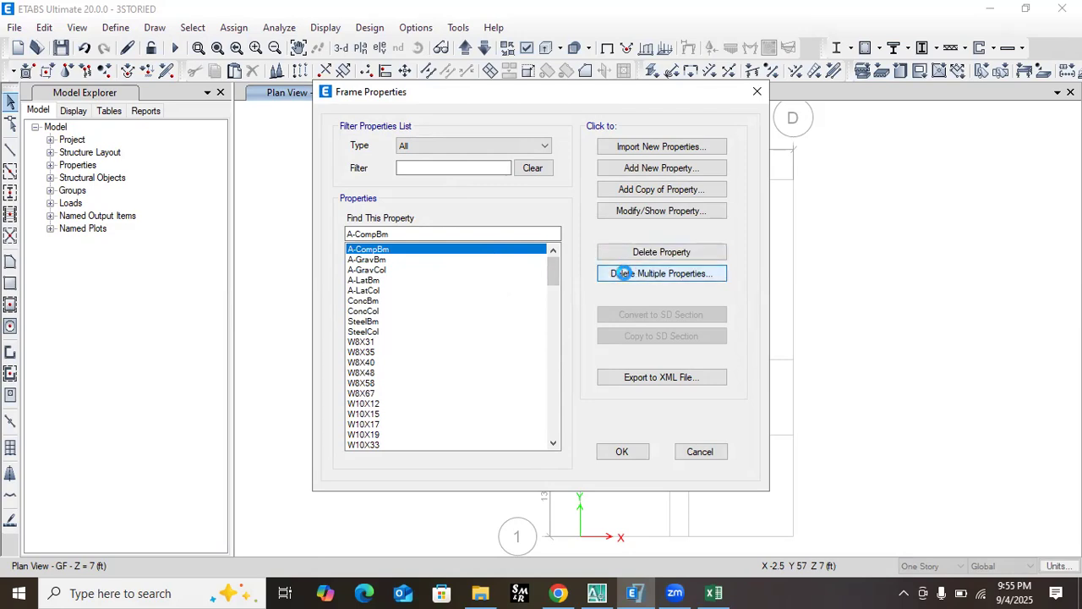
drag(526, 225, 519, 309)
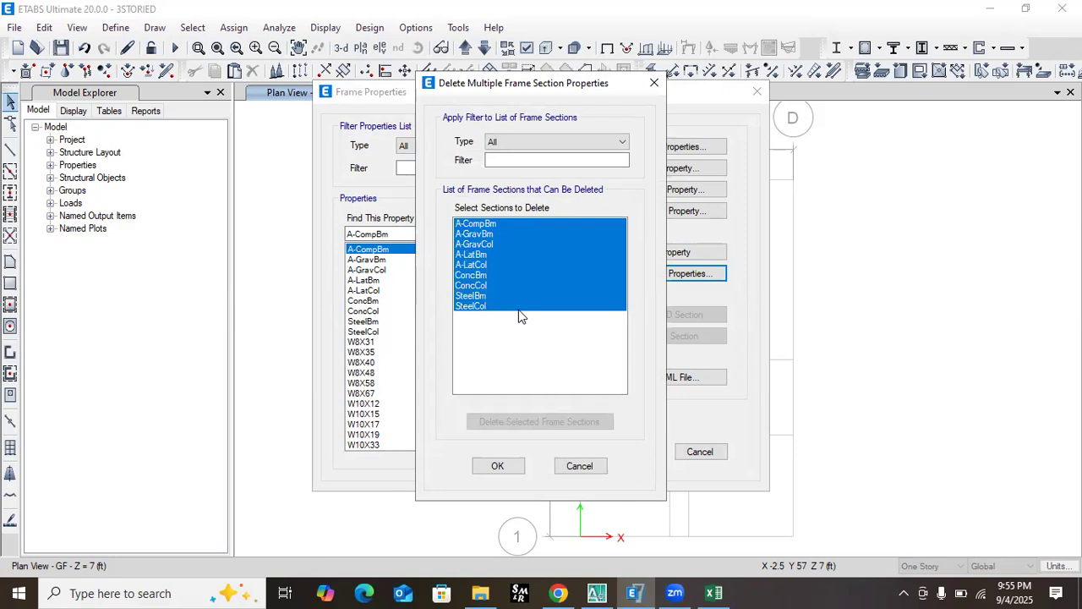
click(517, 421)
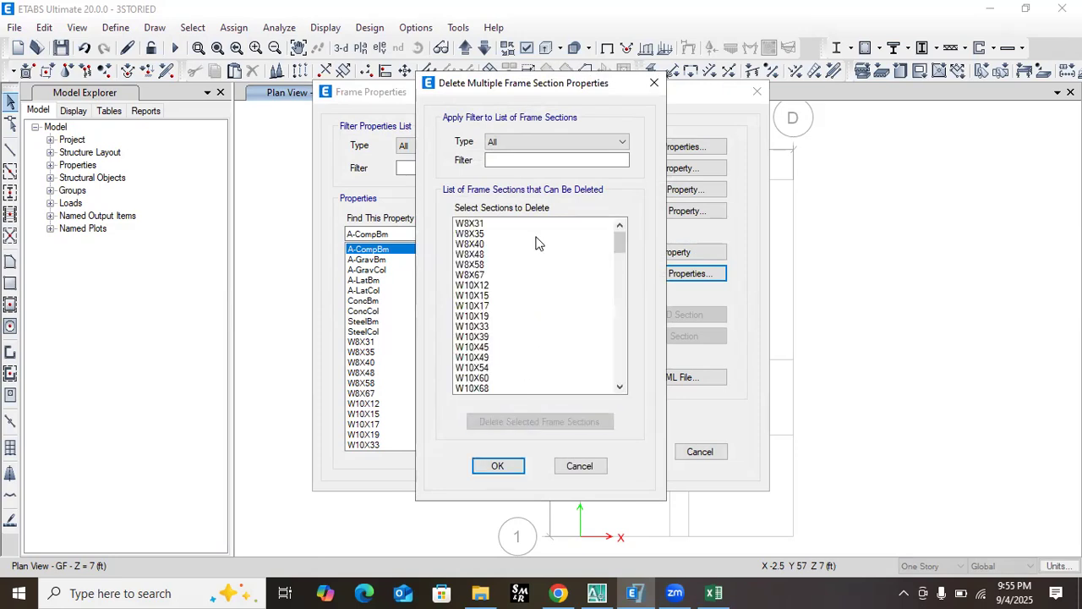
- Delete all the W-shape steel sections in the list of deletable frame sections and accept the deletions
drag(523, 223, 545, 465)
click(528, 423)
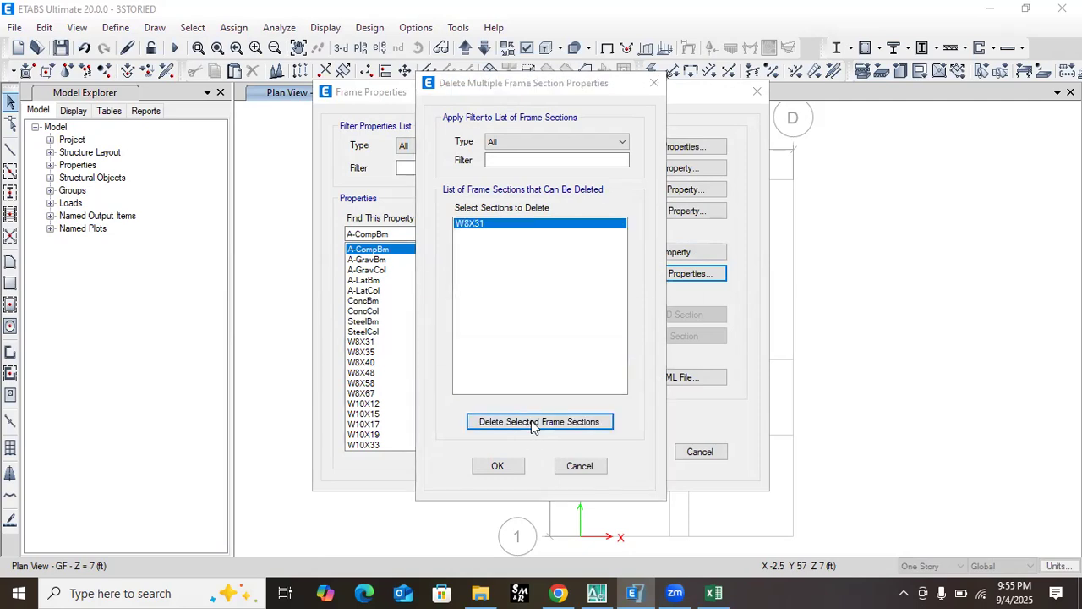
click(660, 354)
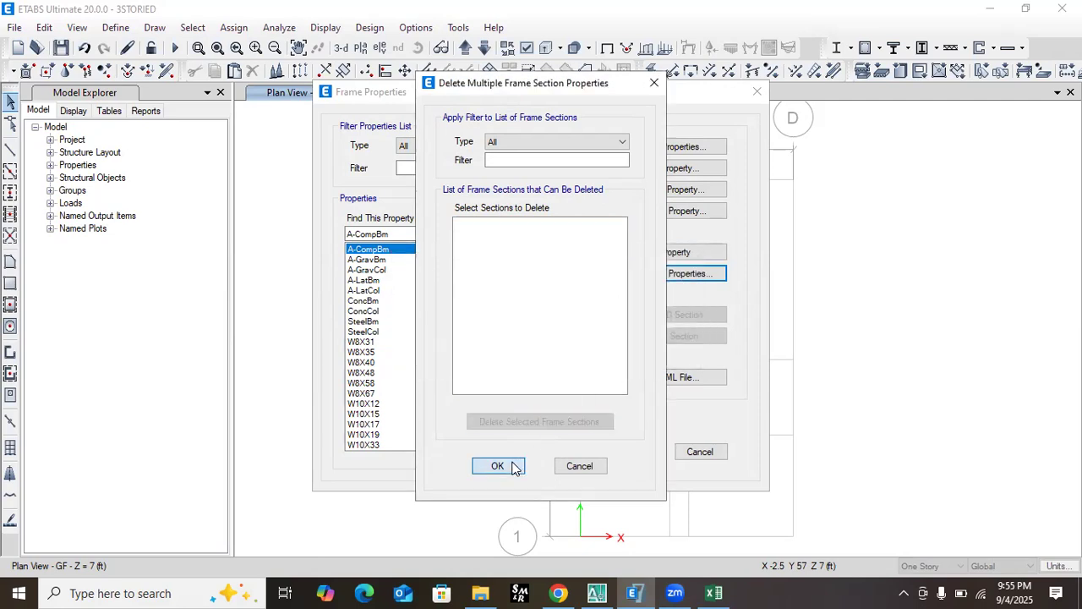
click(497, 465)
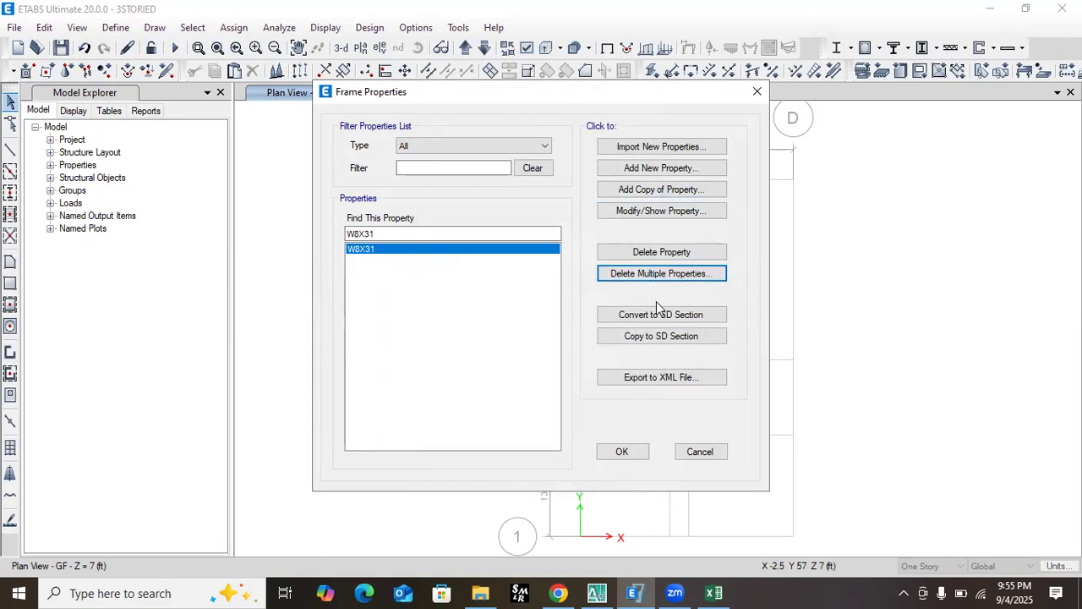
- Add a new Concrete Rectangular frame section named C1-12X12 and give it a green display color
click(641, 190)
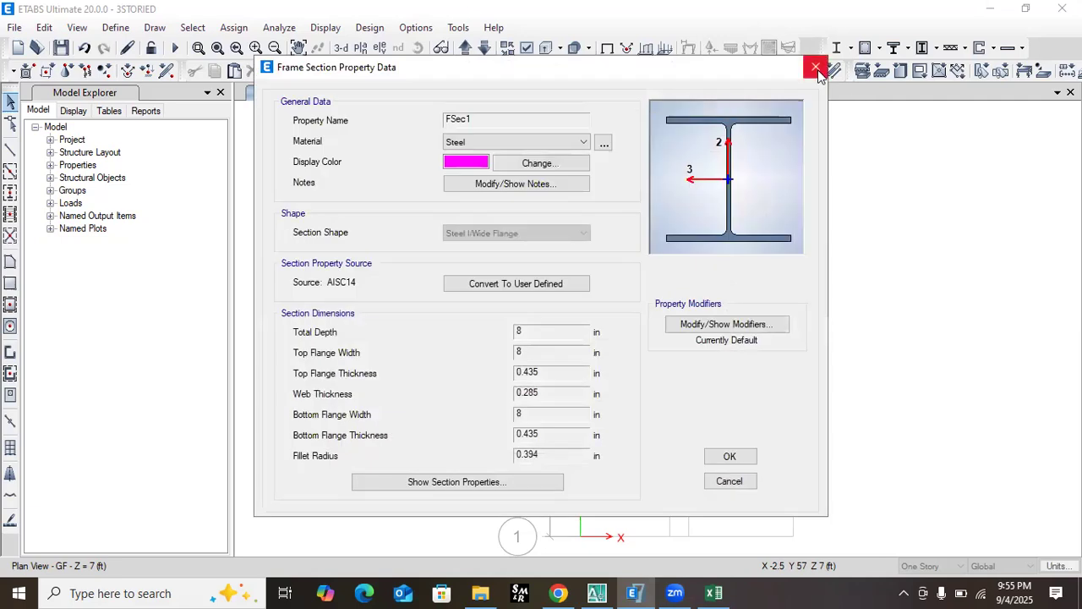
click(815, 66)
click(649, 168)
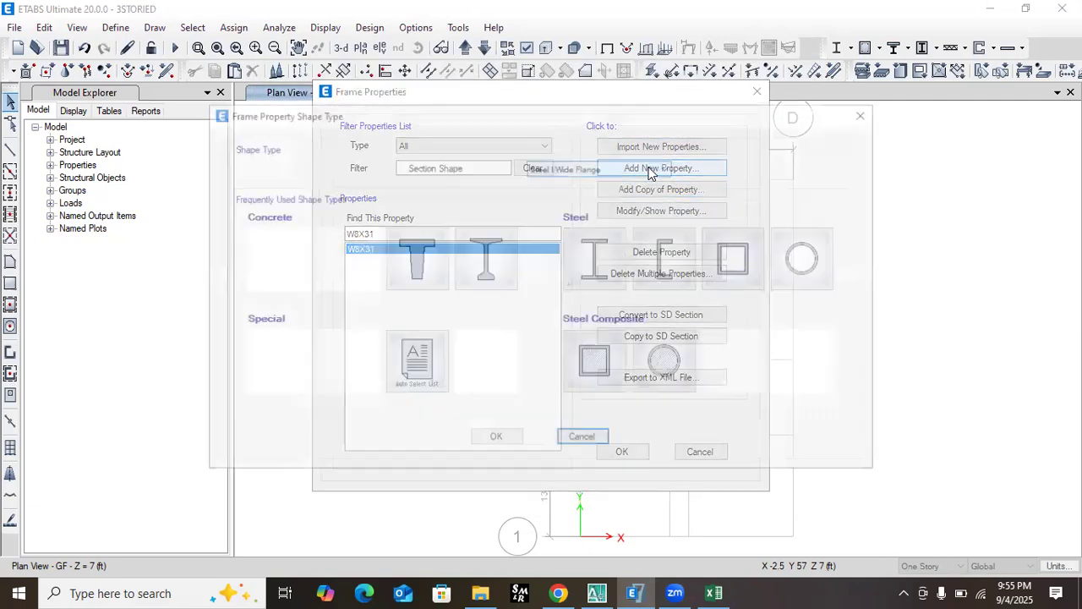
click(564, 439)
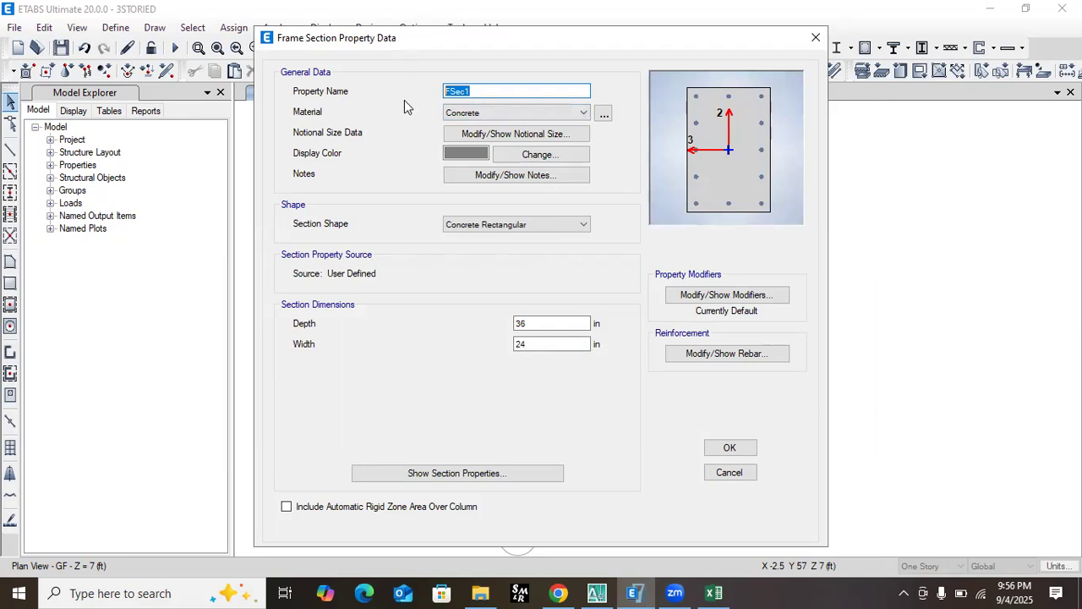
text(12X12)
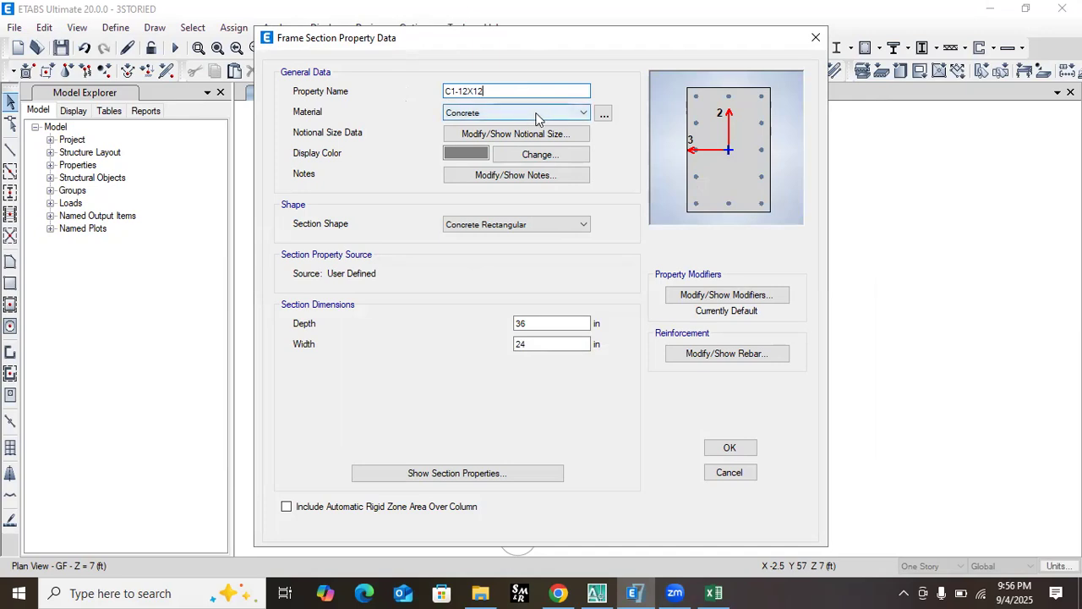
click(517, 155)
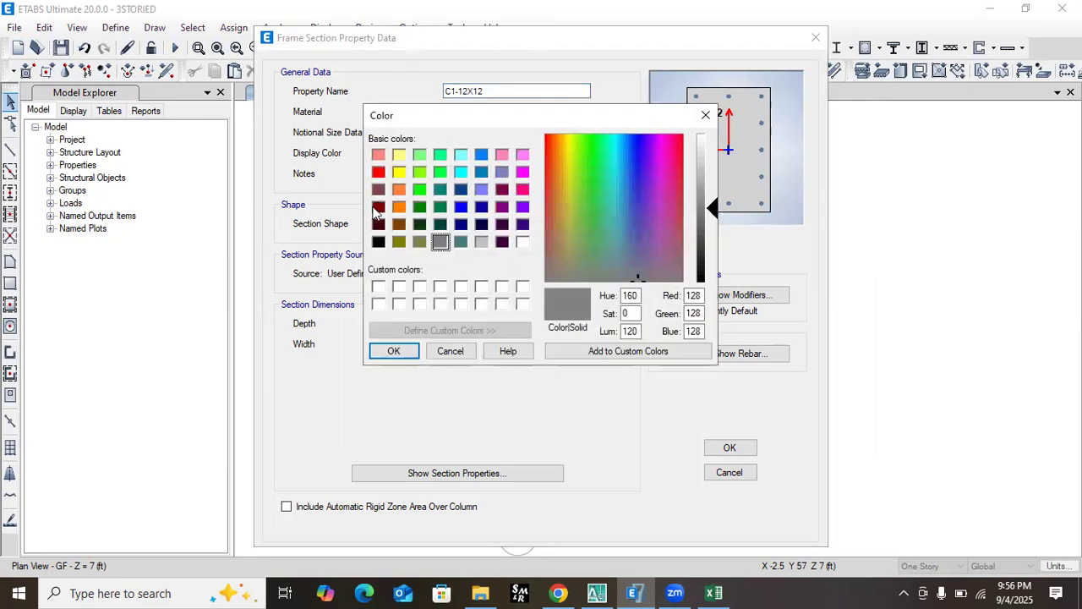
click(419, 206)
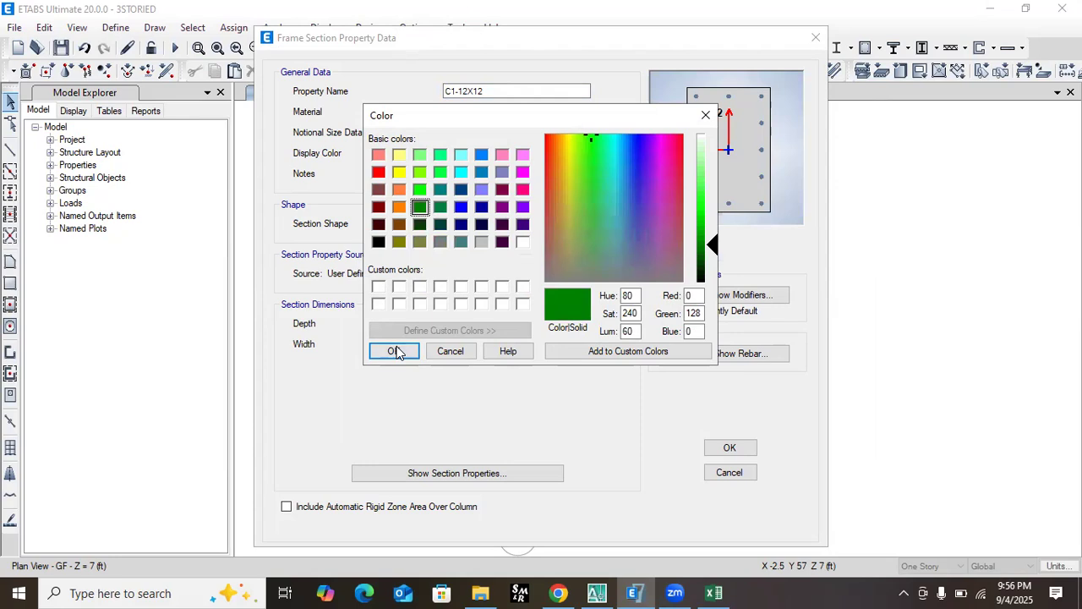
click(393, 351)
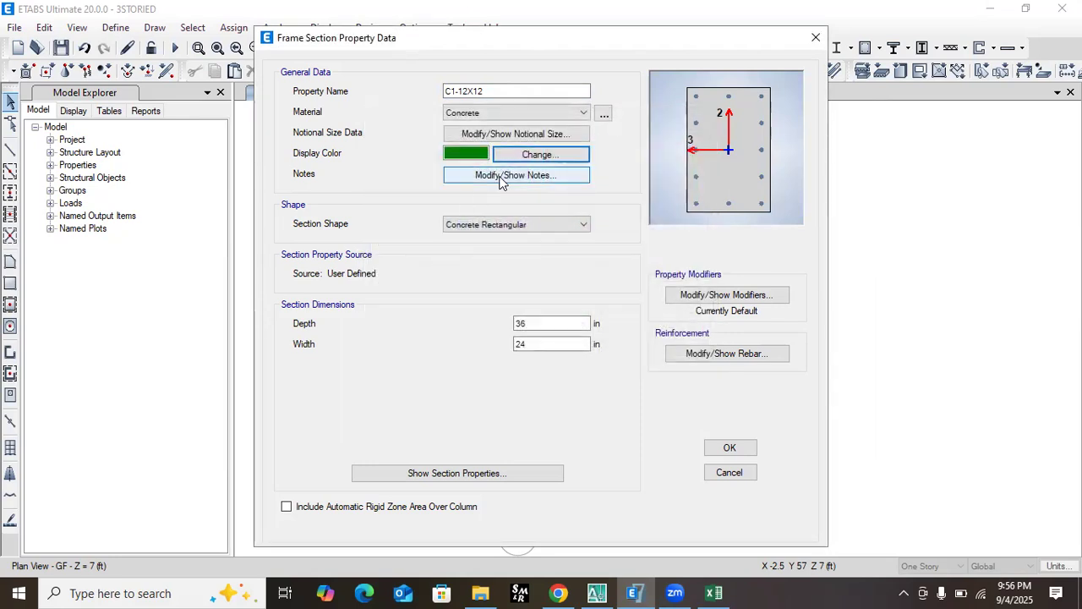
- Examine the C1-12X12 section's notional size parameters and its notes, and close both without changes
click(515, 134)
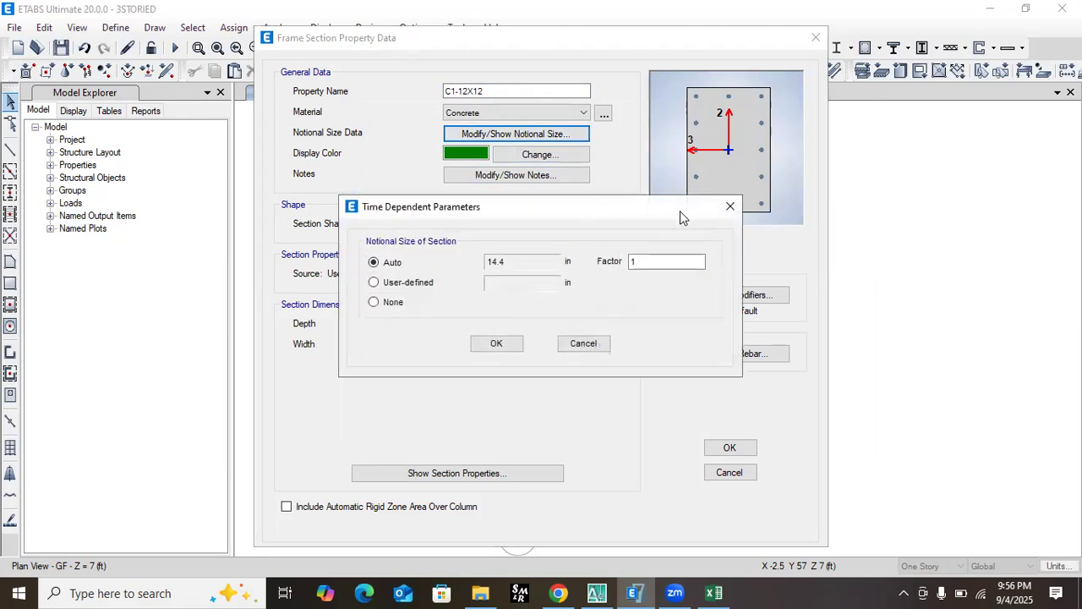
click(730, 206)
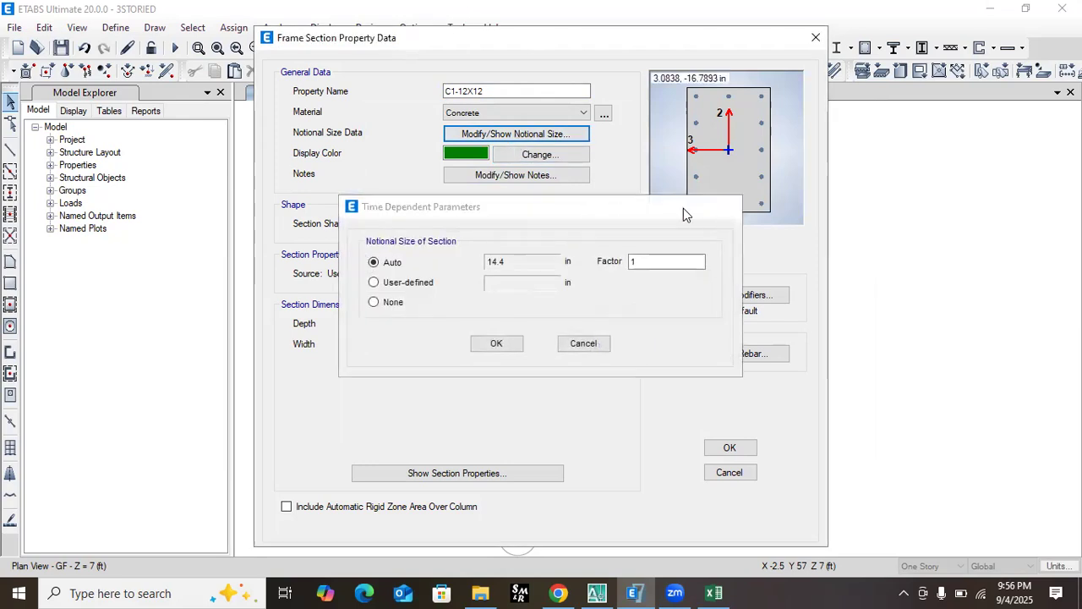
click(515, 176)
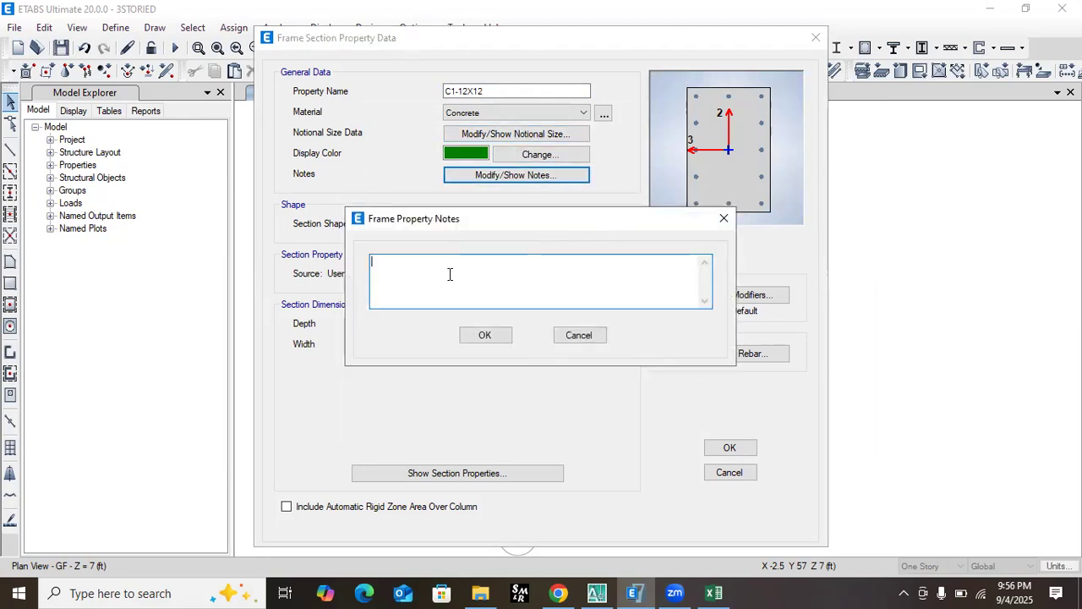
click(724, 218)
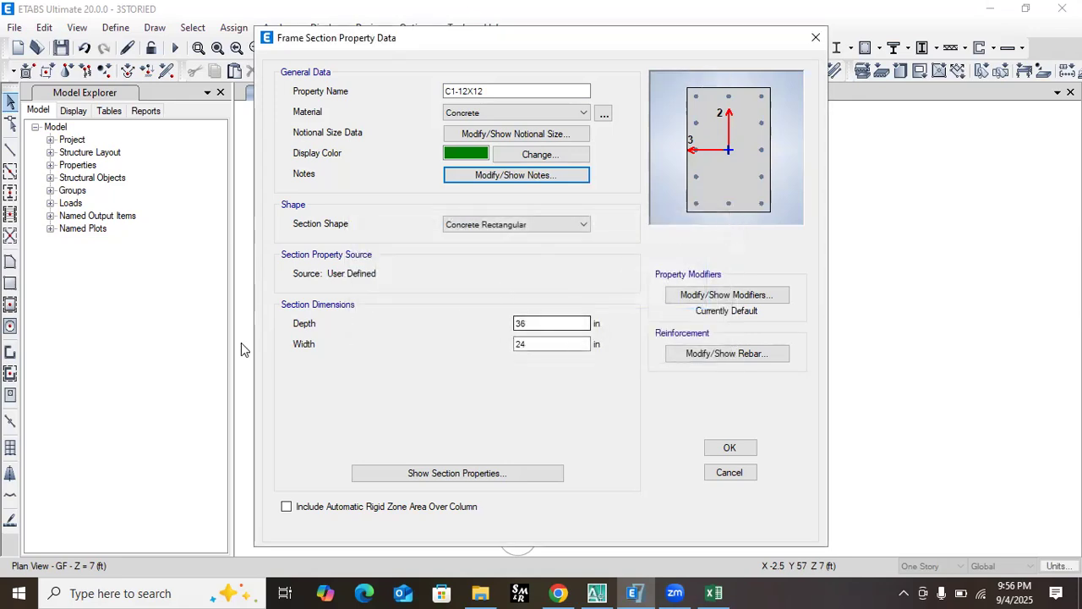
- Set the C1-12X12 section's depth and width to 12 in each
double_click(542, 323)
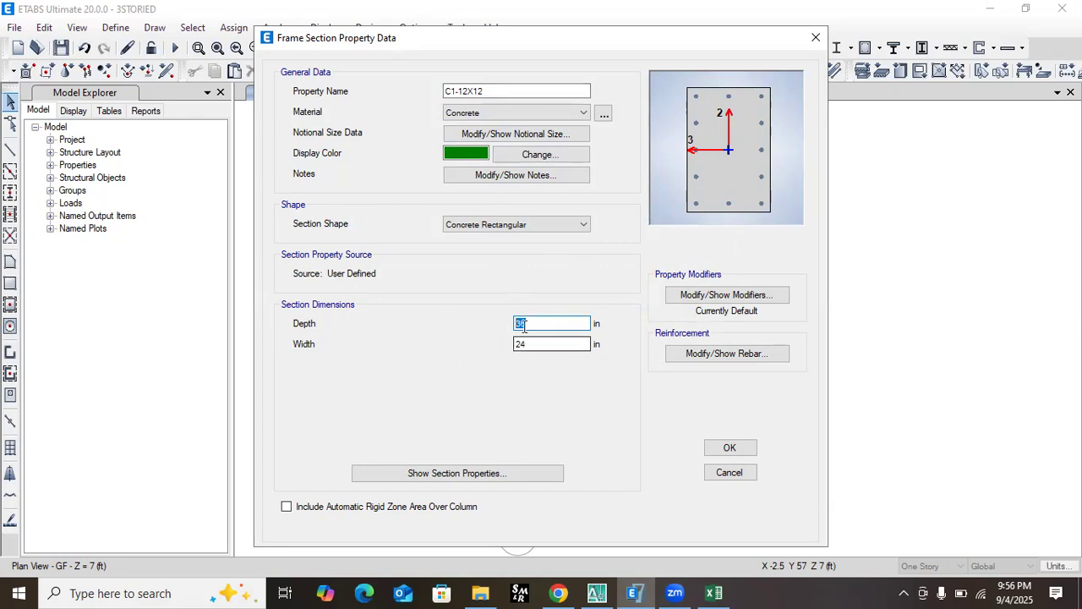
text(12)
key(Tab)
text(12)
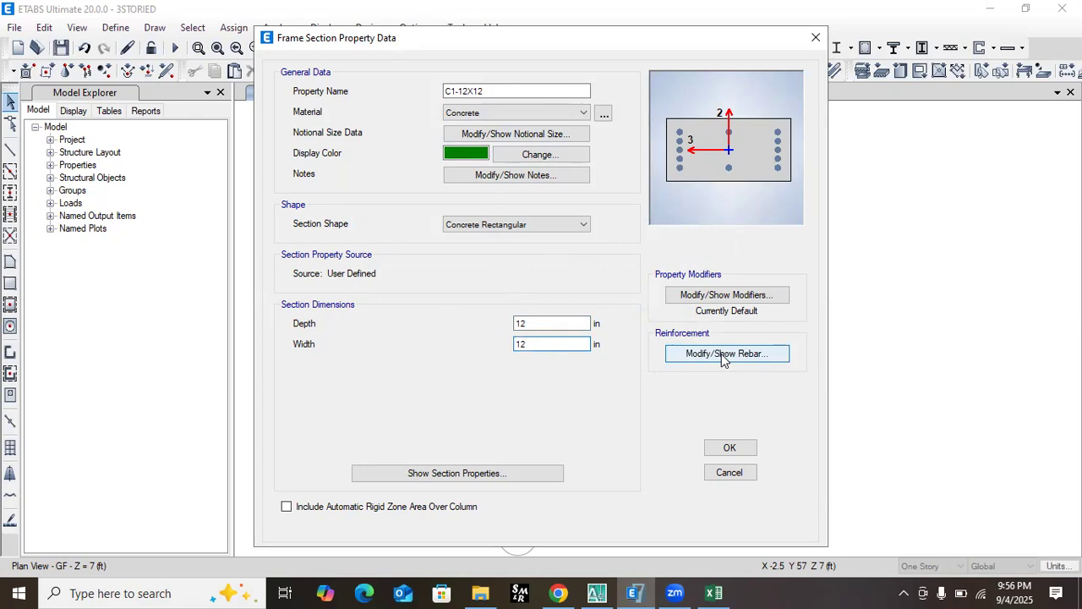
- Set the C1-12X12 section's moment of inertia modifiers about the 2 and 3 axes to 0.70 and accept the section
click(720, 297)
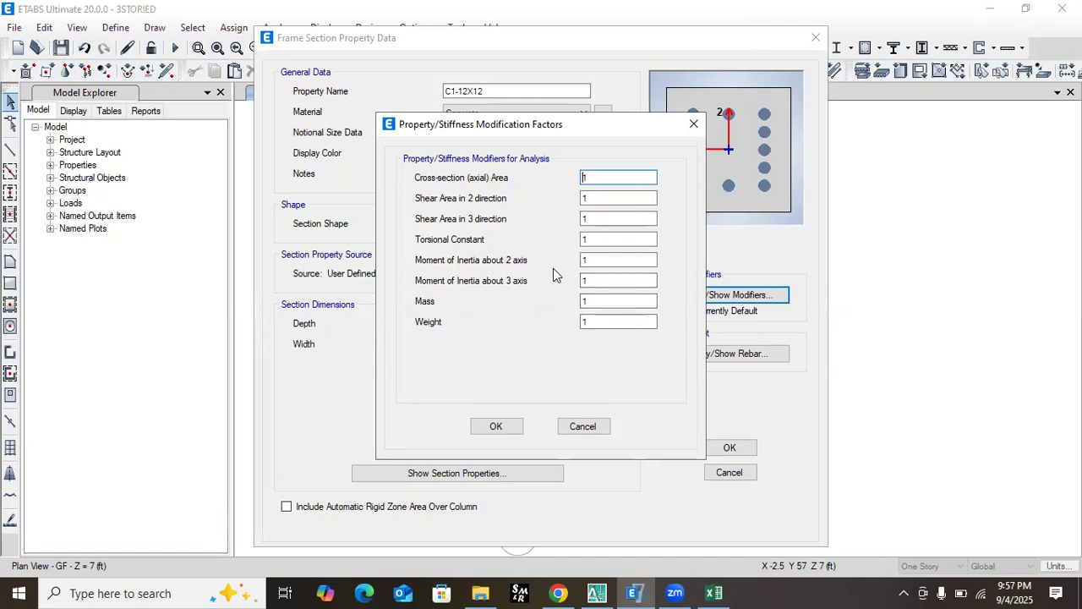
double_click(608, 259)
text(0.70)
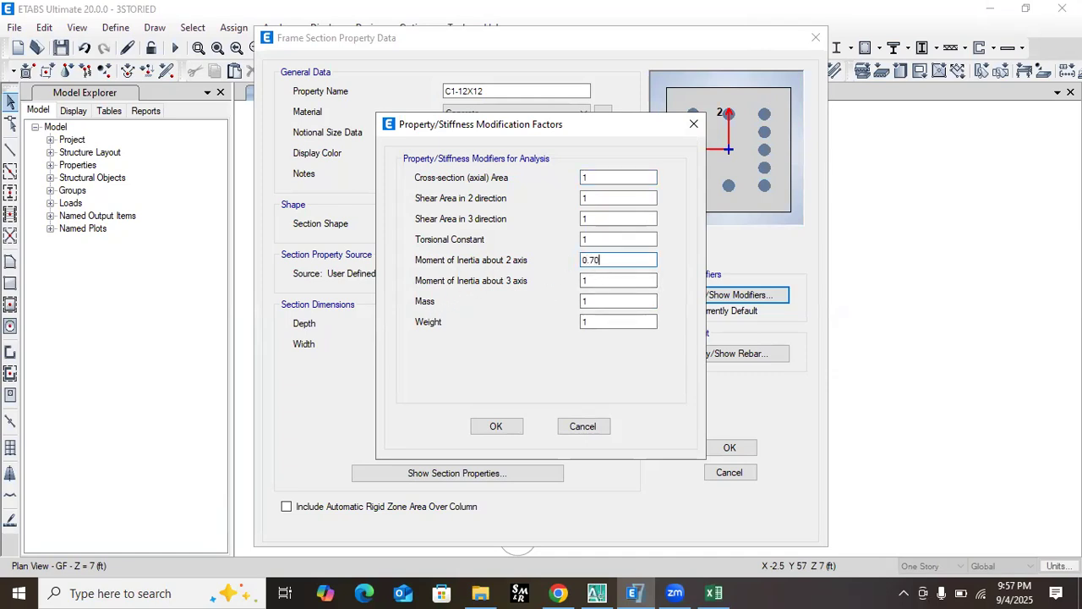
double_click(584, 279)
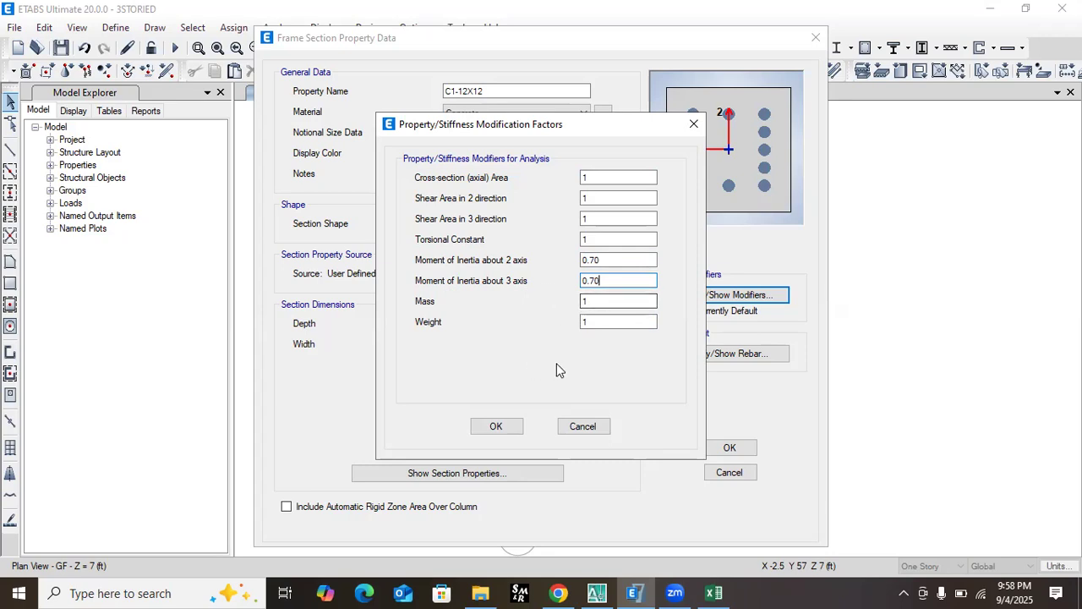
click(508, 432)
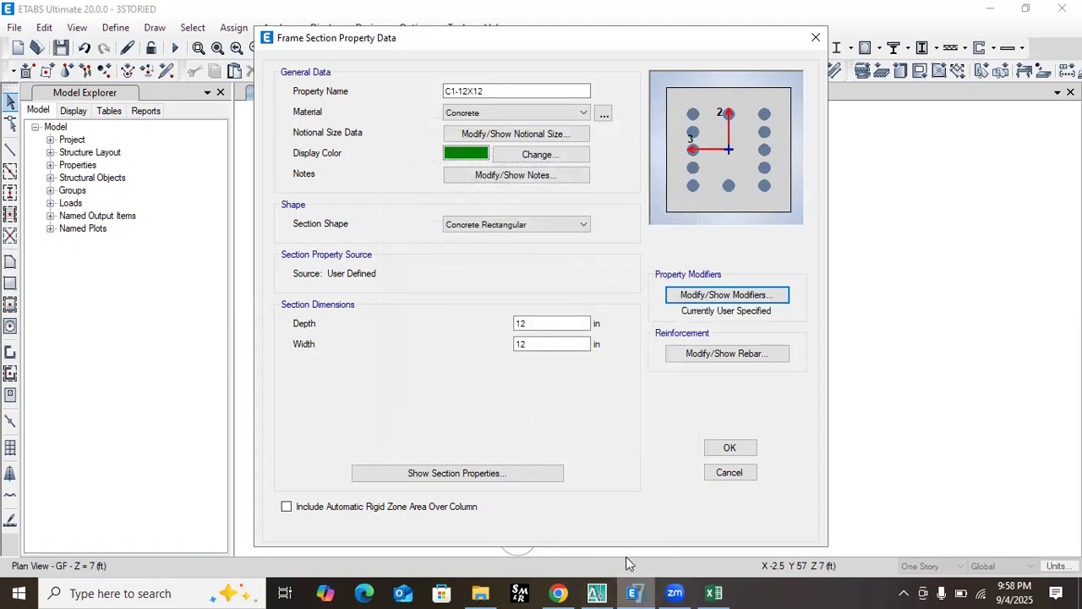
click(729, 449)
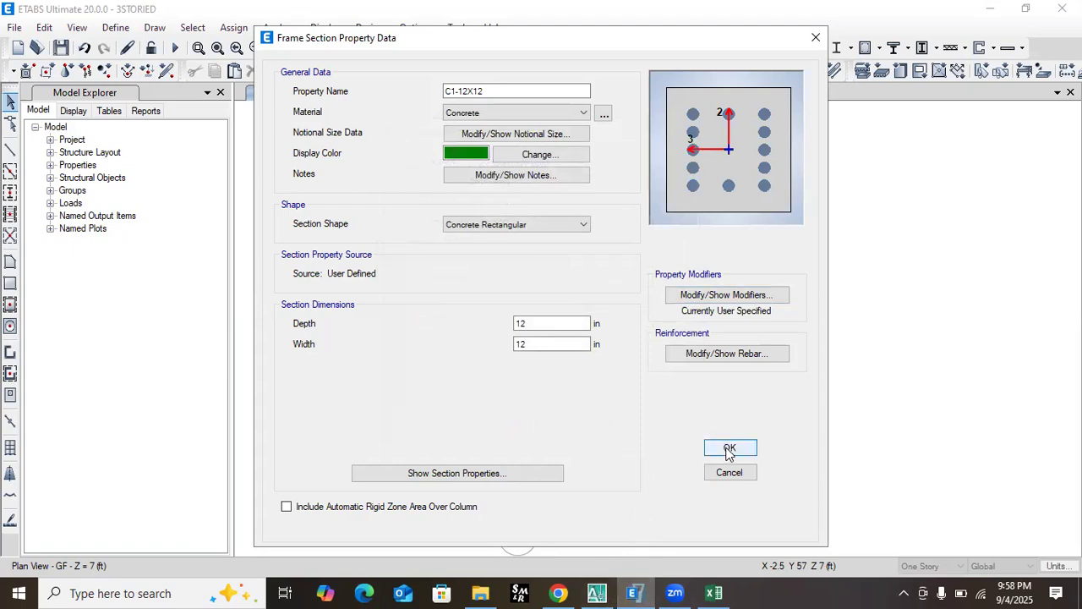
- Delete the remaining W8X31 steel section from the frame properties and accept the deletion
click(358, 261)
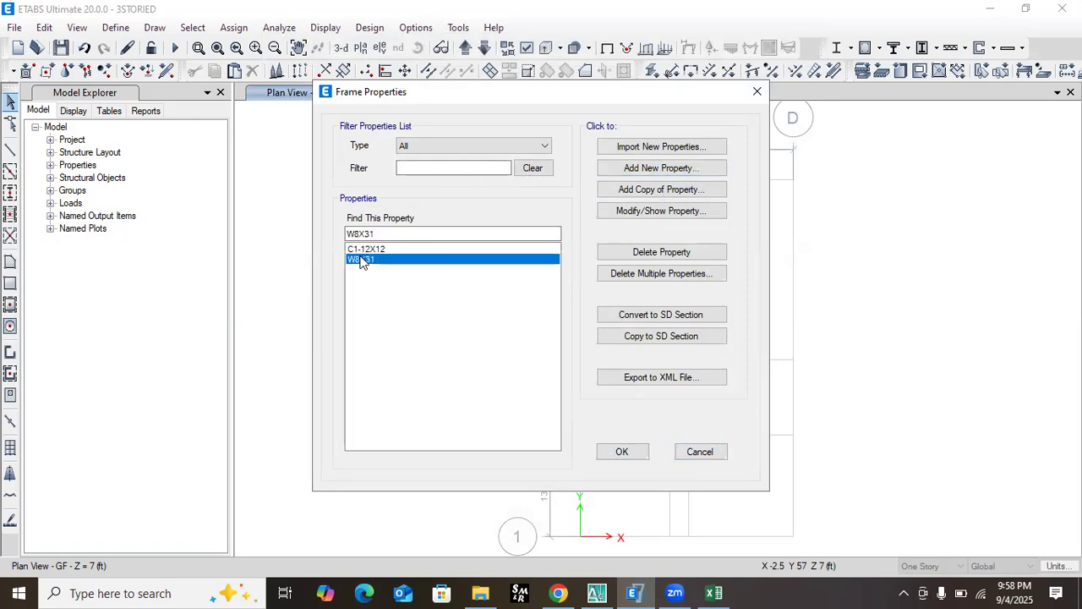
click(658, 253)
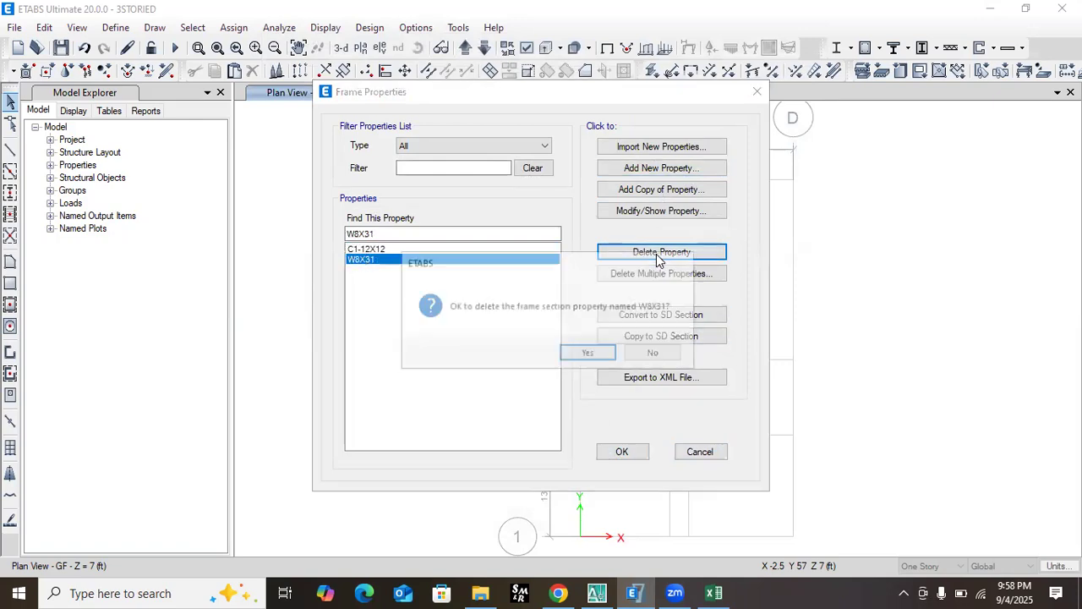
click(596, 359)
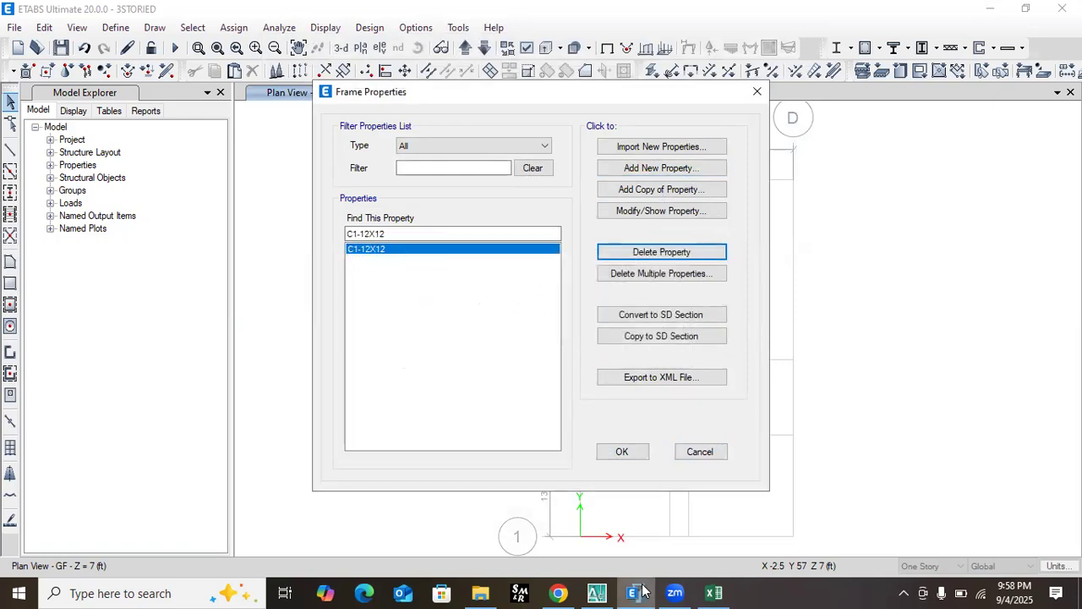
- Open the 03.01 Property Modifier workbook from the Excel folder and examine the ACI 318-08 and BNBC 2020 moment of inertia factors
mouse_move(487, 590)
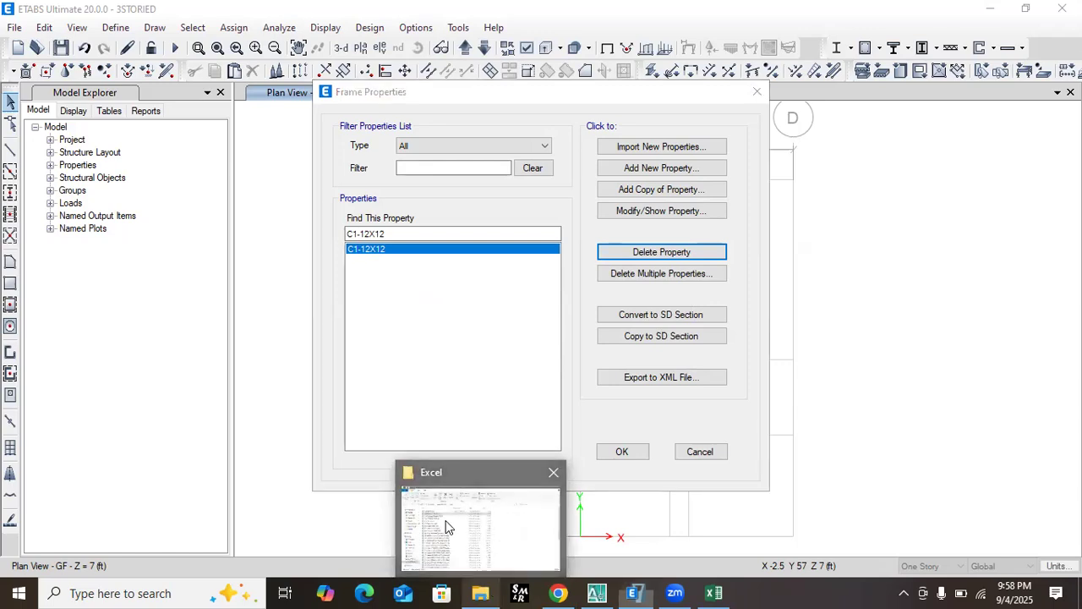
click(479, 531)
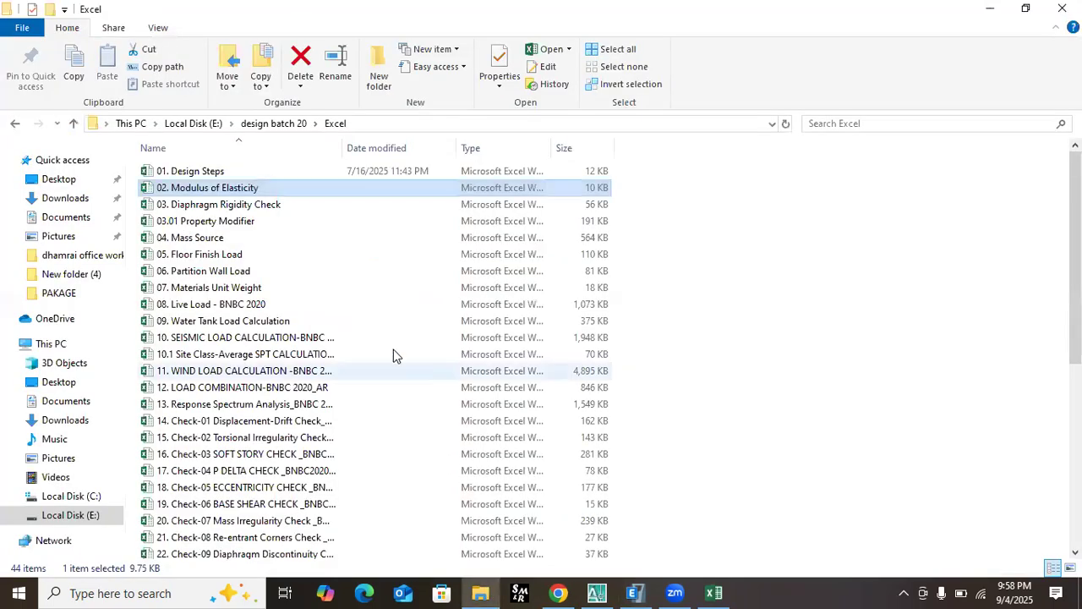
click(235, 211)
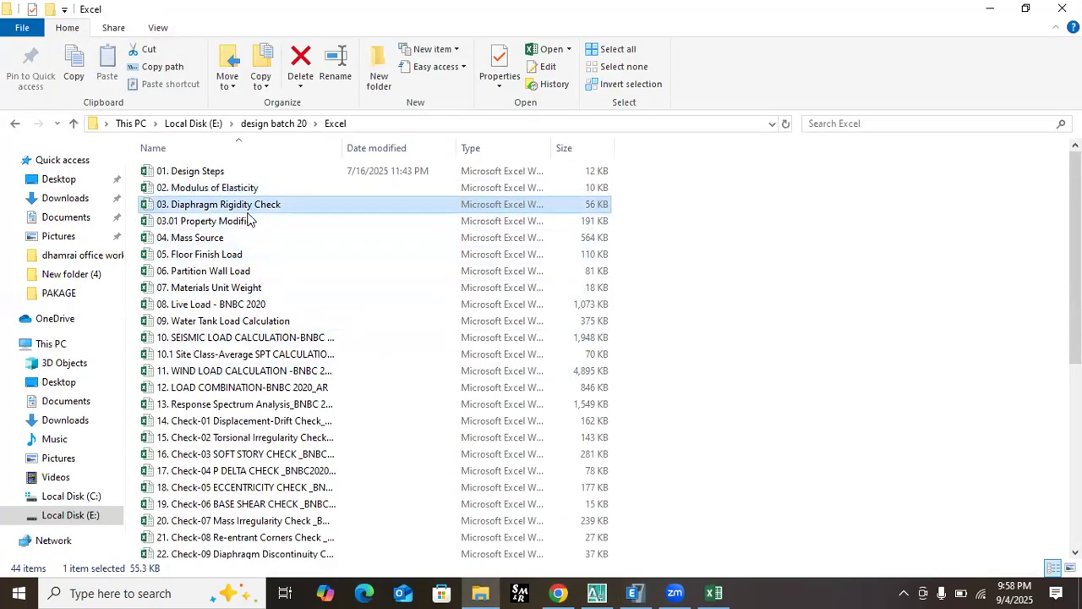
click(233, 227)
click(226, 238)
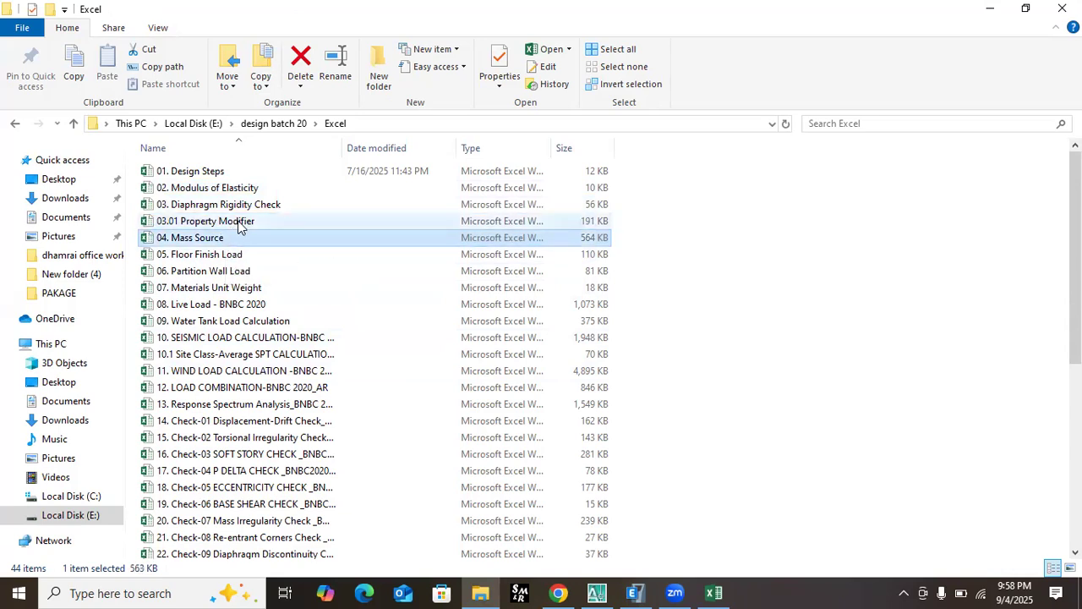
click(239, 223)
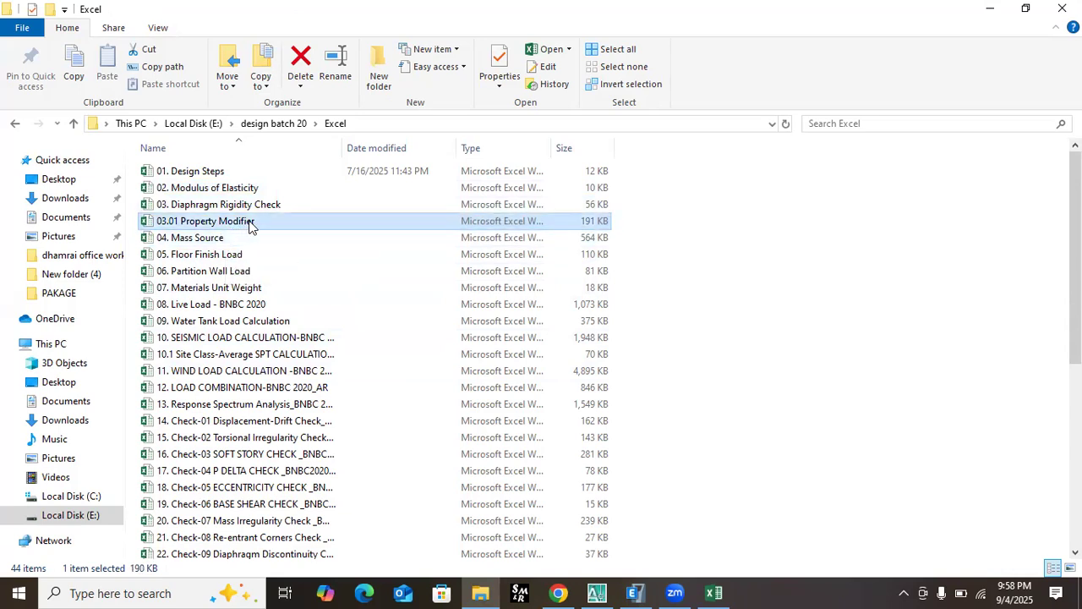
double_click(252, 226)
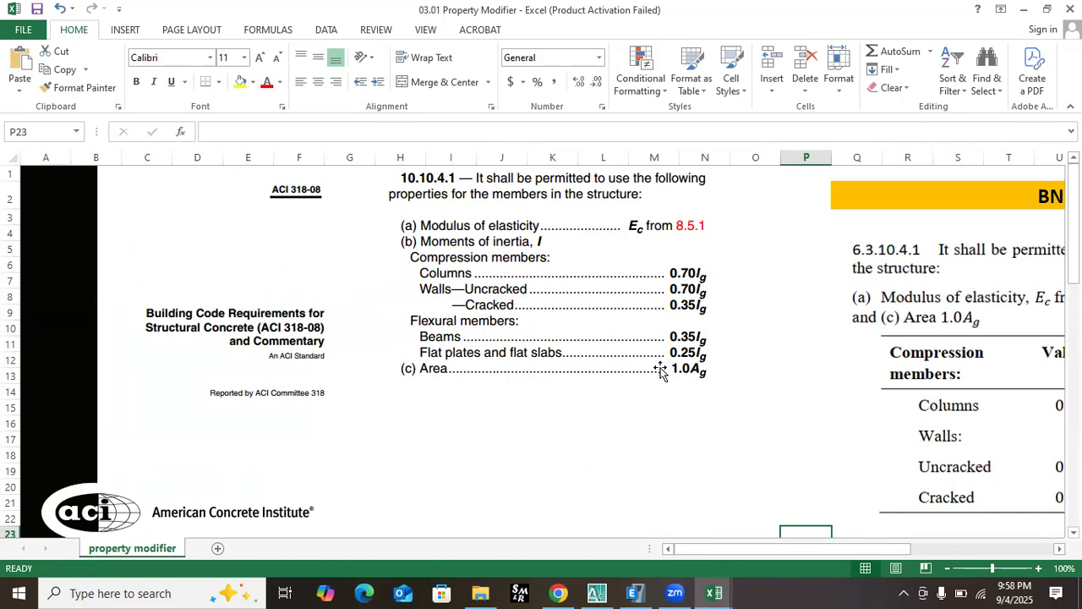
scroll(745, 389, down, 3)
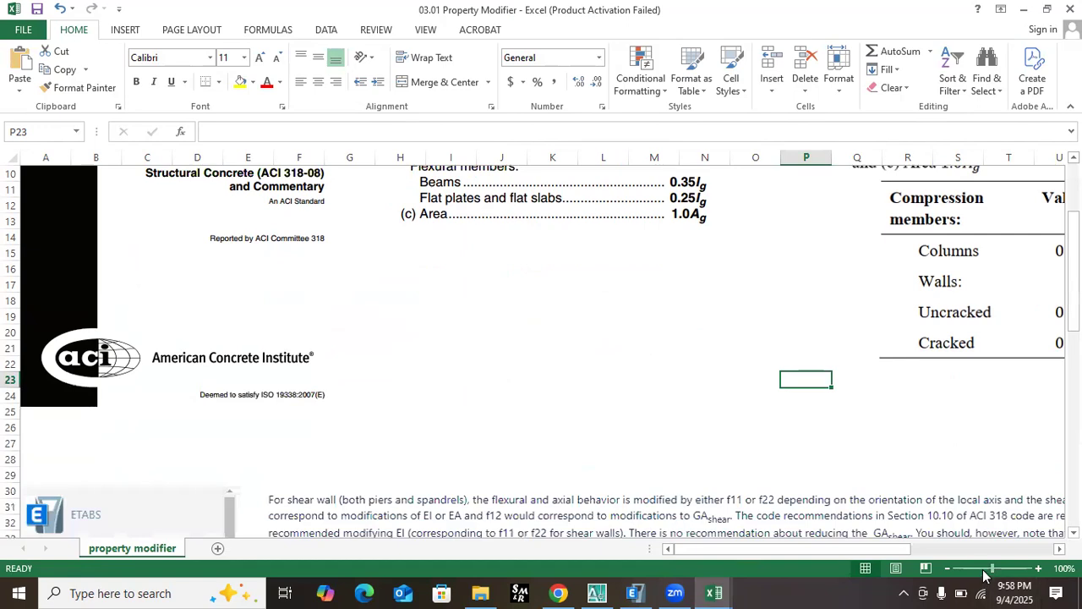
mouse_move(986, 574)
mouse_down()
mouse_move(965, 572)
mouse_move(980, 572)
mouse_up()
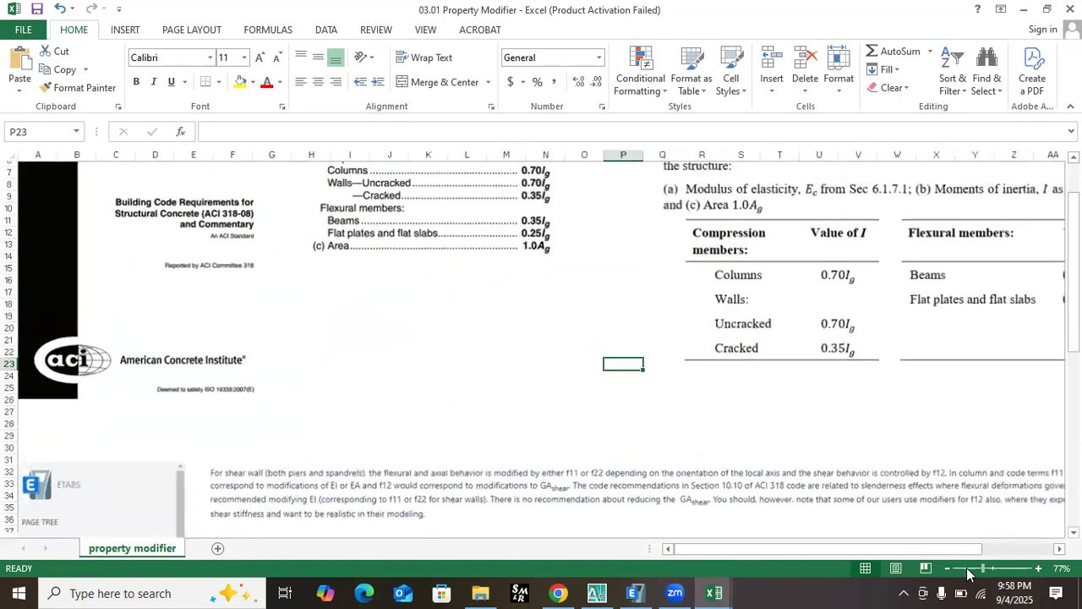
scroll(826, 389, up, 2)
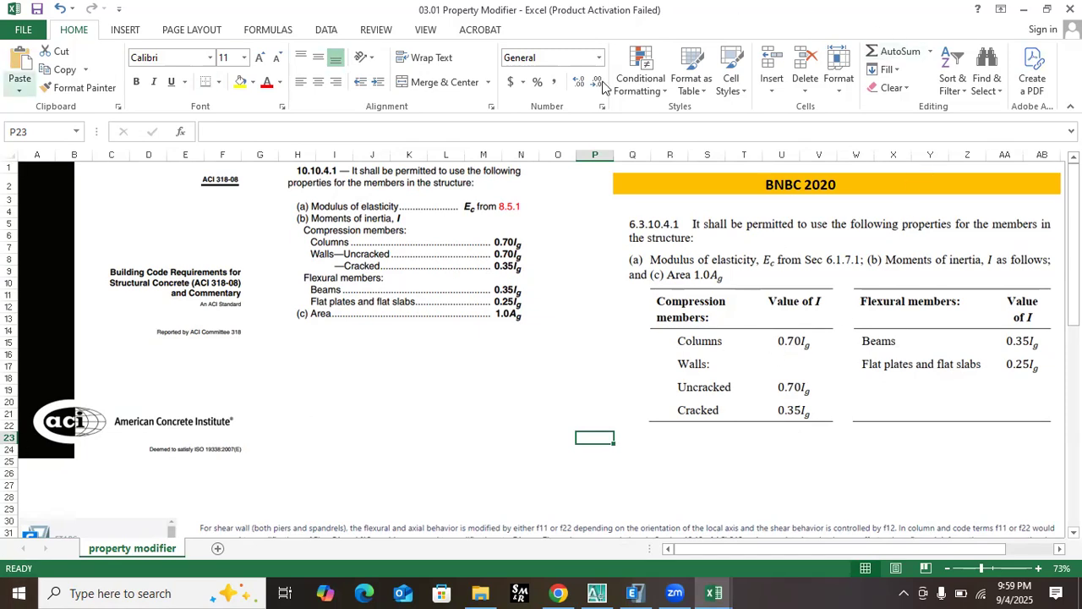
click(1024, 9)
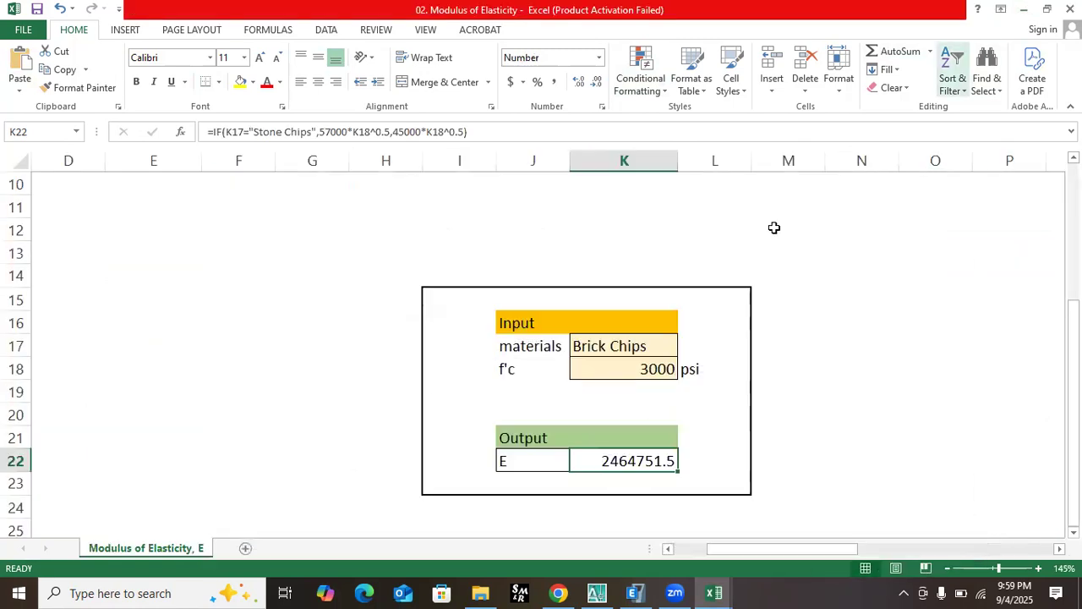
- Close the 02. Modulus of Elasticity workbook without saving and return to the frame properties in ETABS
click(1070, 9)
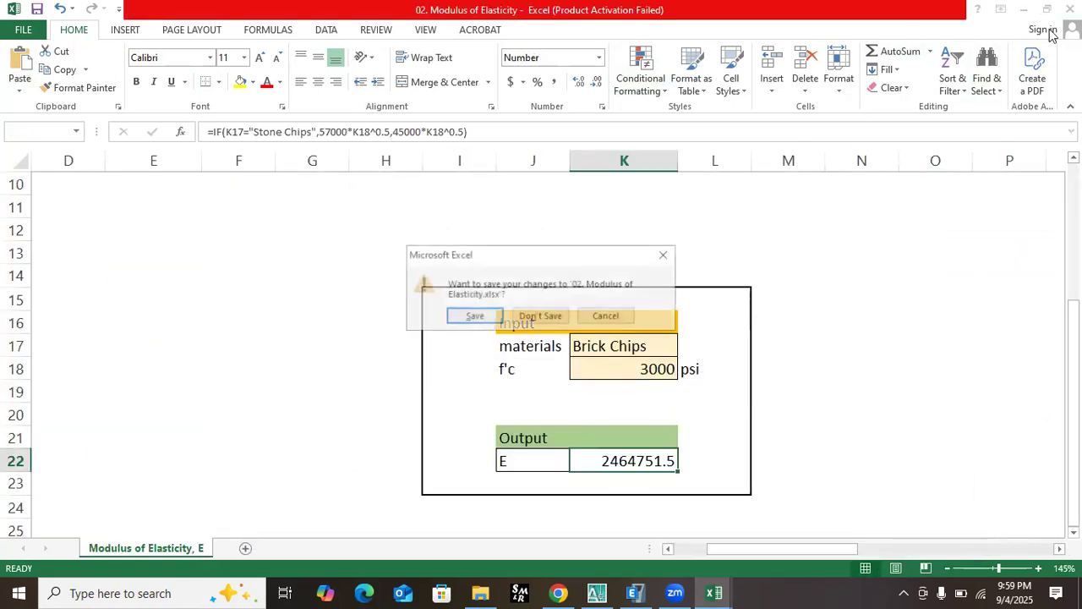
click(548, 321)
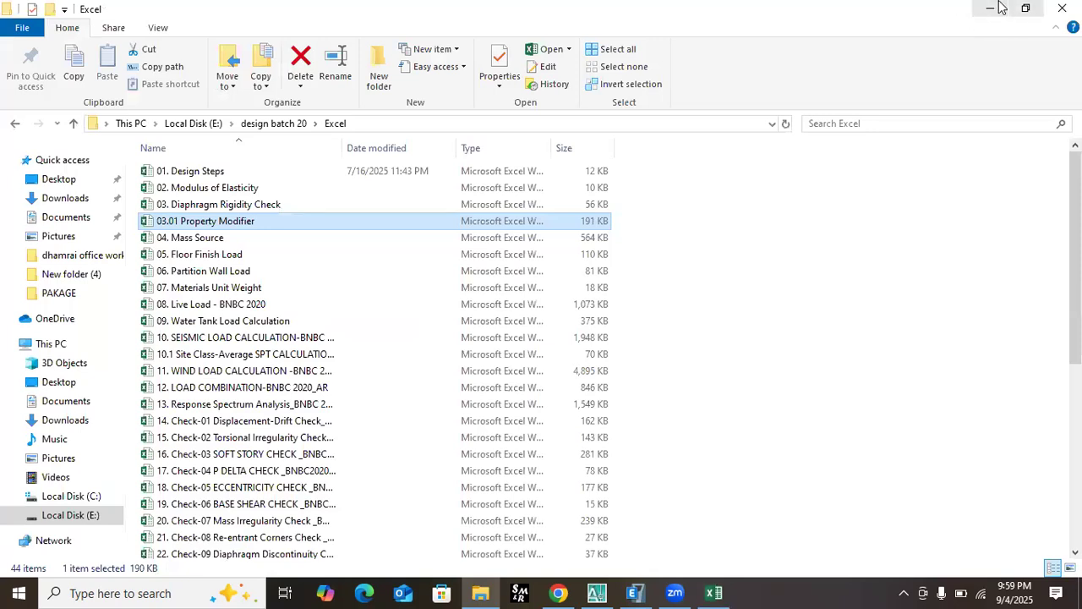
click(989, 8)
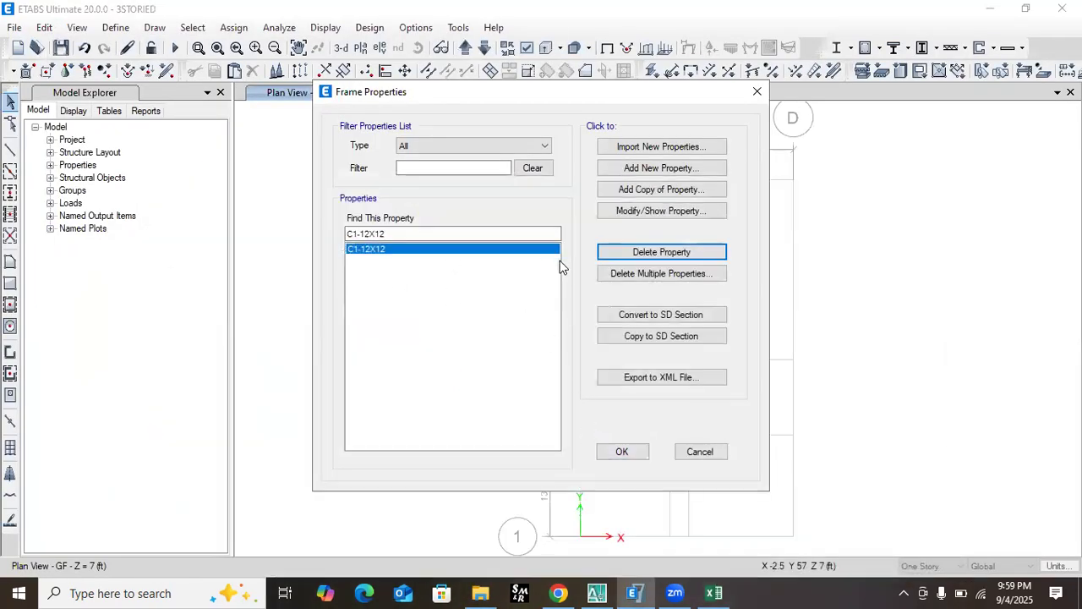
- Reopen the C1-12X12 section's definition and review its reinforcement data and stiffness modifiers
click(642, 191)
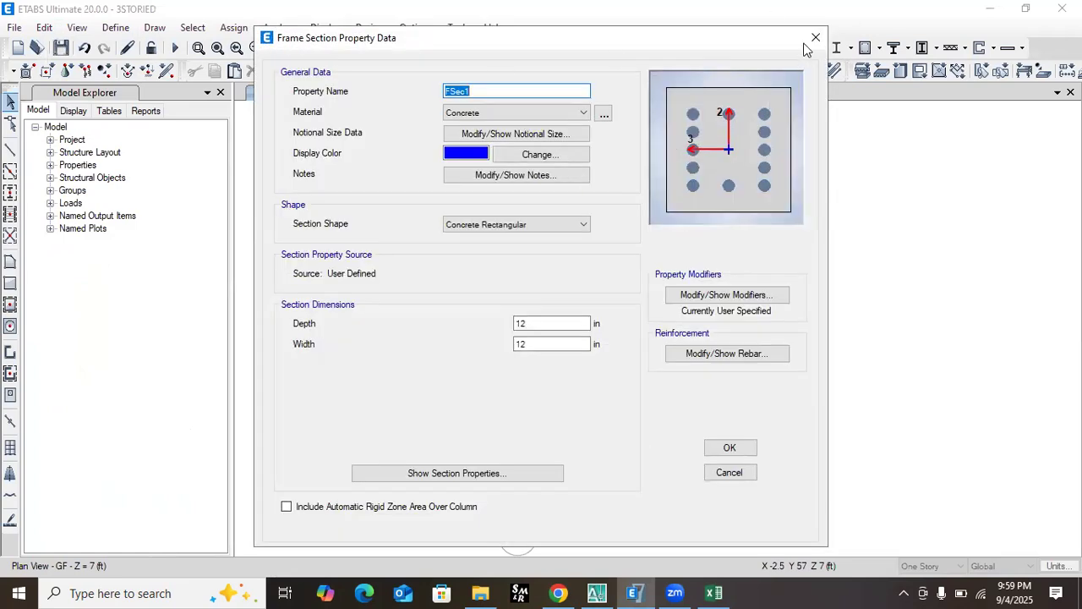
click(816, 38)
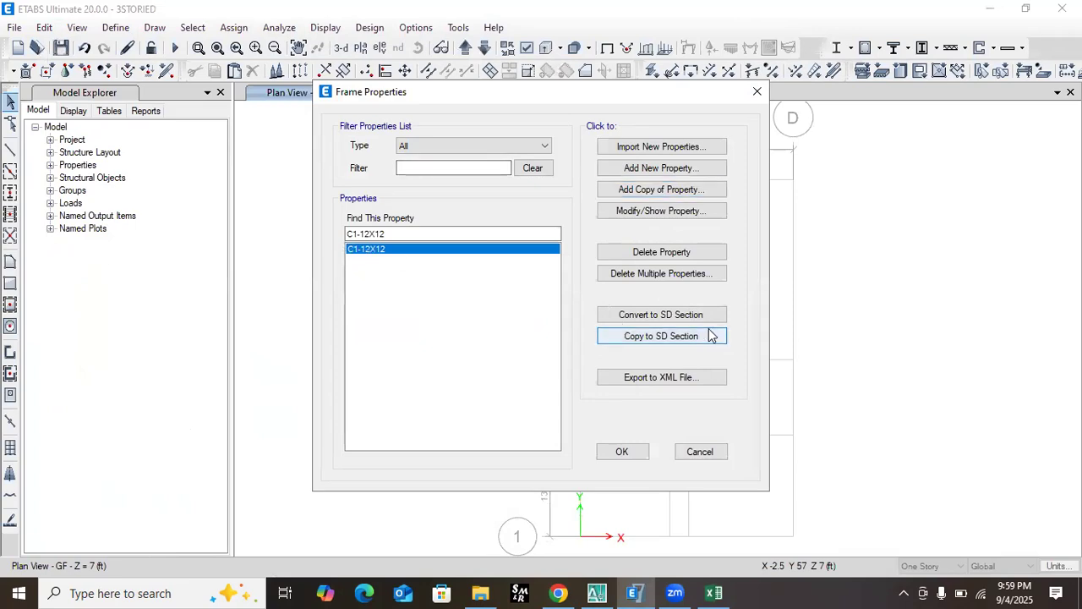
click(674, 212)
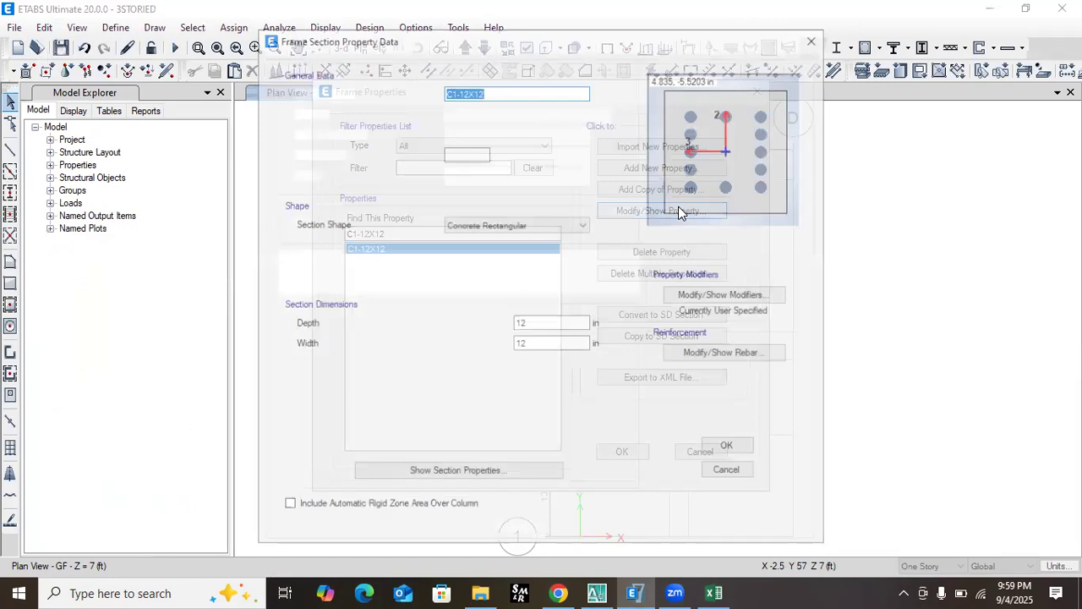
click(472, 91)
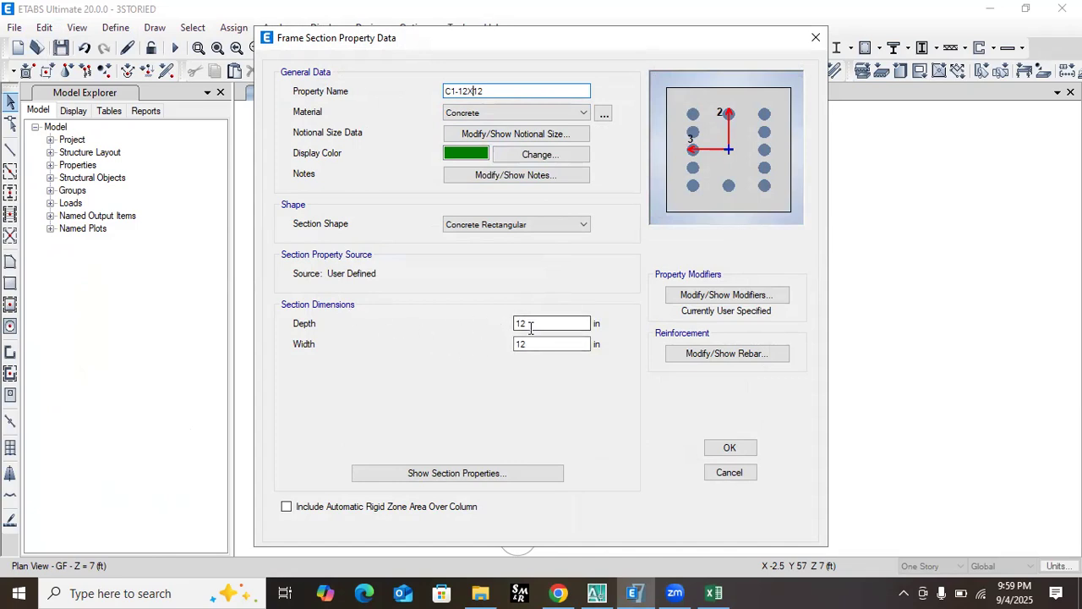
click(710, 355)
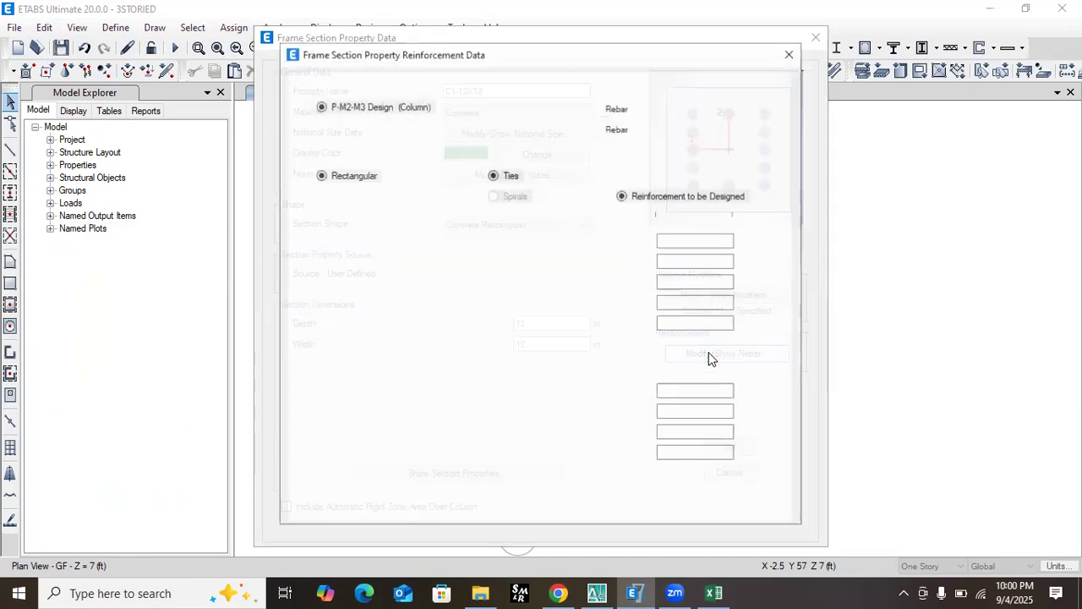
click(787, 54)
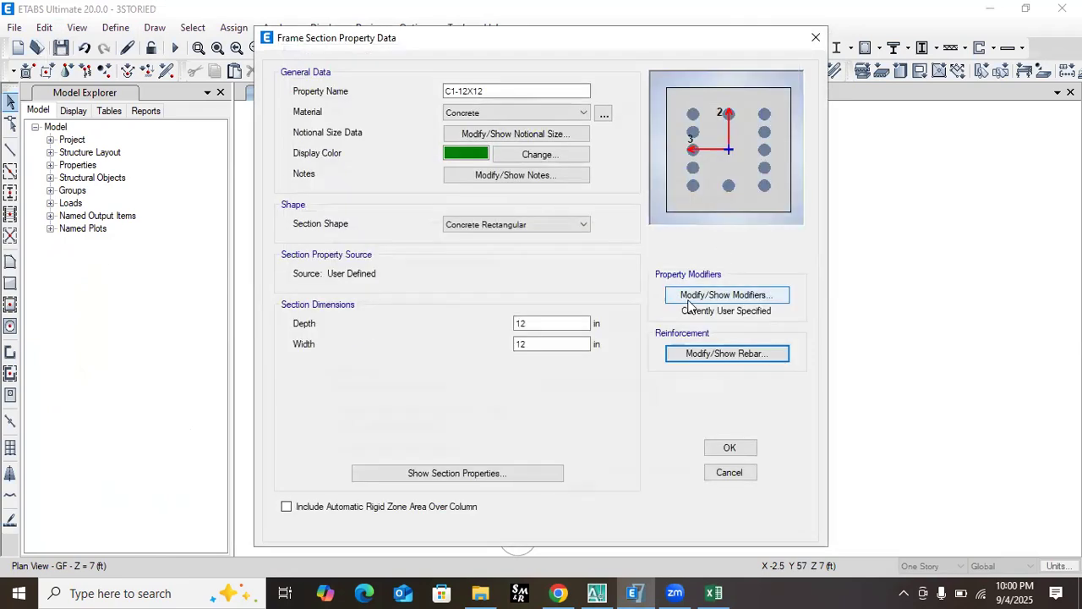
click(717, 298)
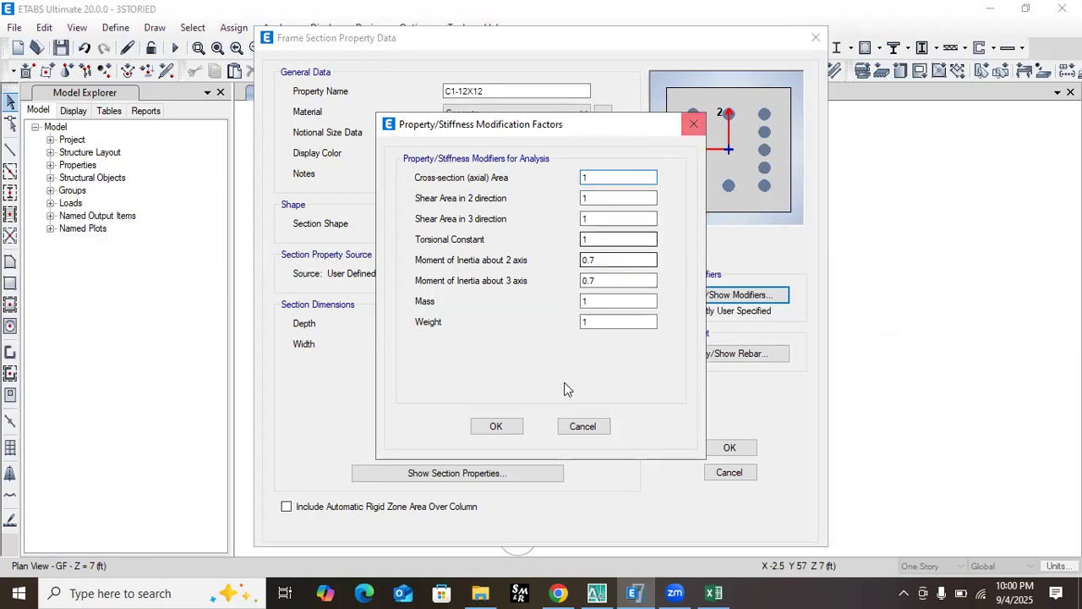
click(494, 427)
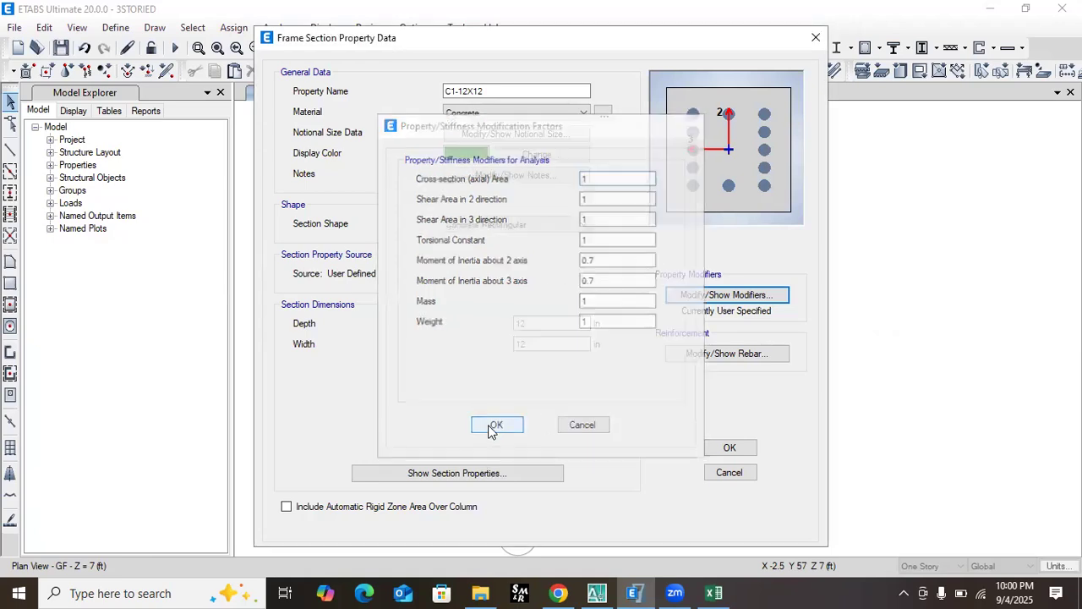
- Set the rebar material of the C1-12X12 section's longitudinal and confinement bars to 72.5 grade rebar
click(718, 354)
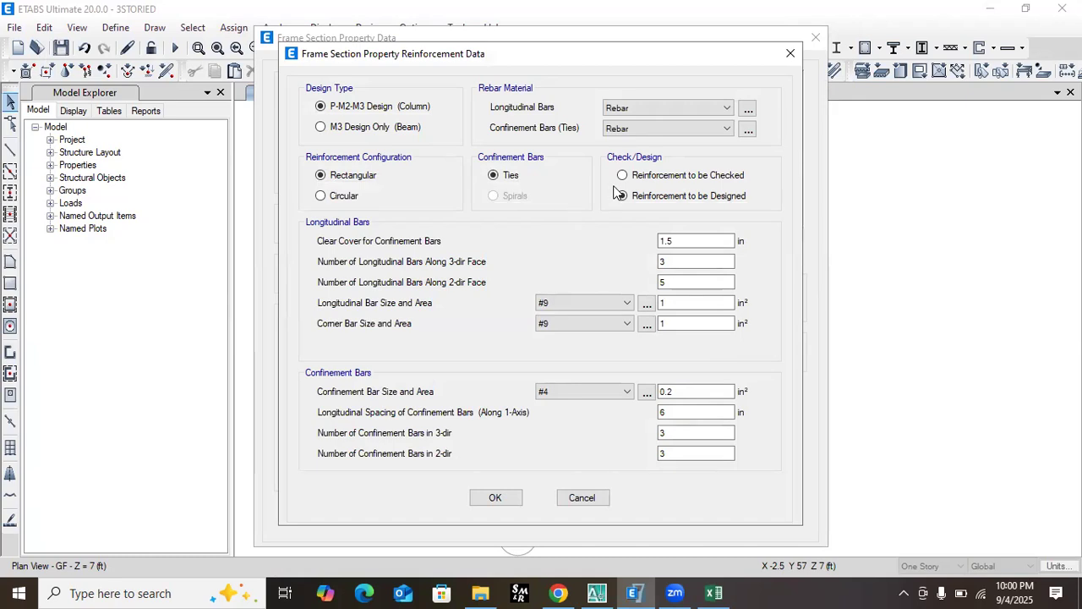
click(633, 108)
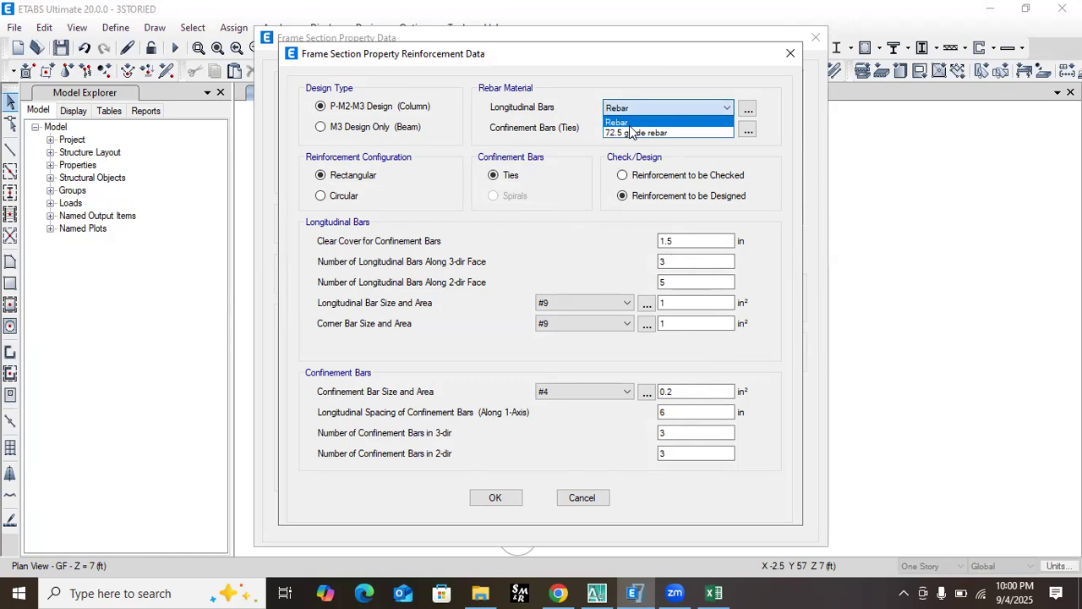
click(634, 133)
click(649, 128)
click(649, 152)
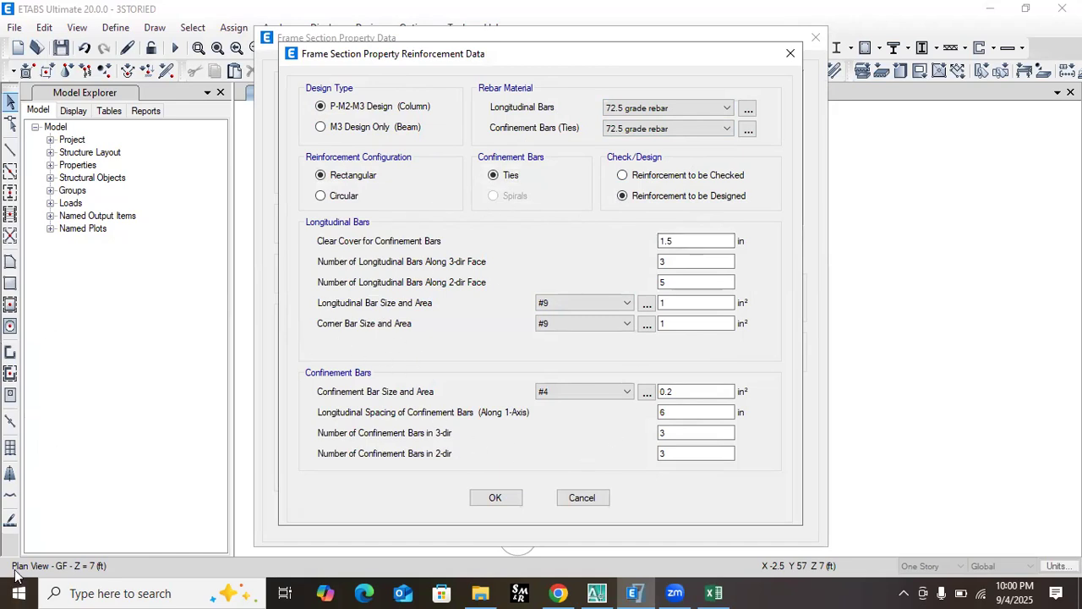
drag(338, 328, 508, 311)
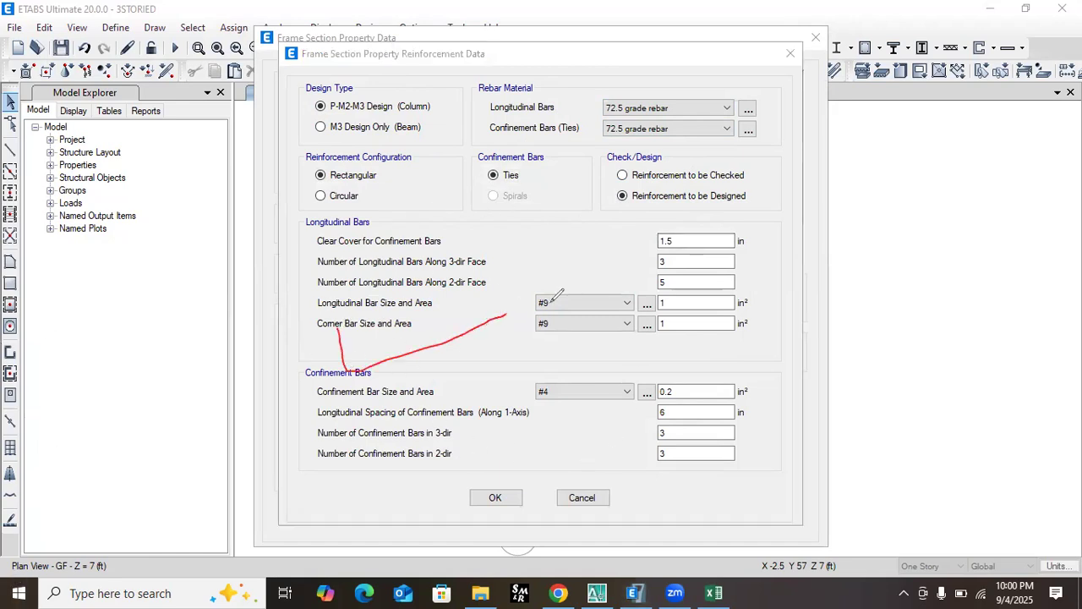
mouse_move(710, 150)
mouse_down()
mouse_move(625, 155)
mouse_move(617, 181)
mouse_move(683, 193)
mouse_move(754, 169)
mouse_move(655, 142)
mouse_move(630, 150)
mouse_move(622, 174)
mouse_up()
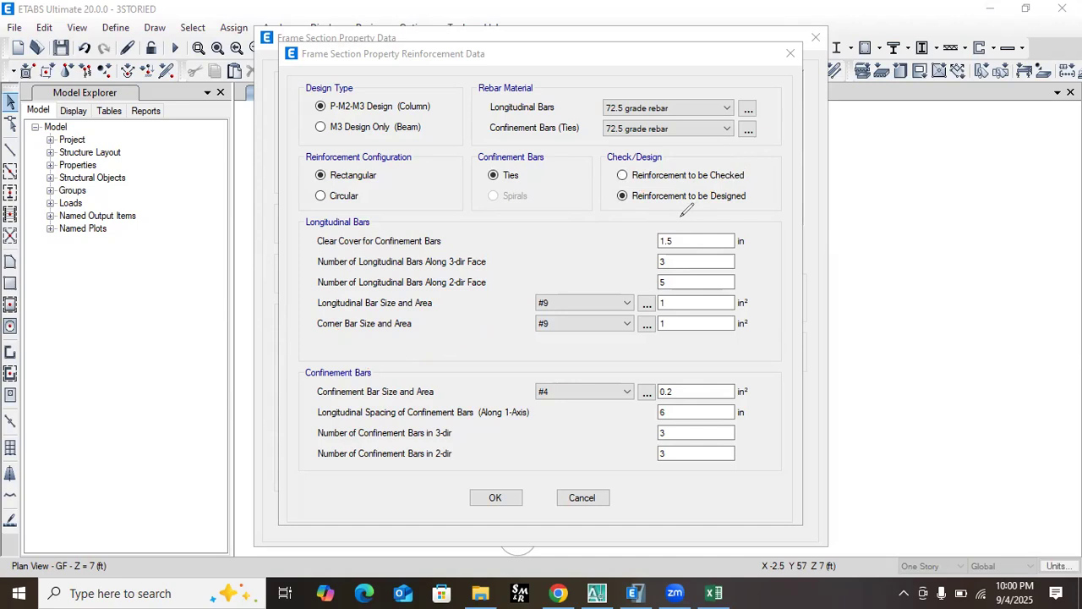
mouse_move(756, 184)
mouse_down()
mouse_move(623, 180)
mouse_move(642, 211)
mouse_move(742, 207)
mouse_move(757, 193)
mouse_up()
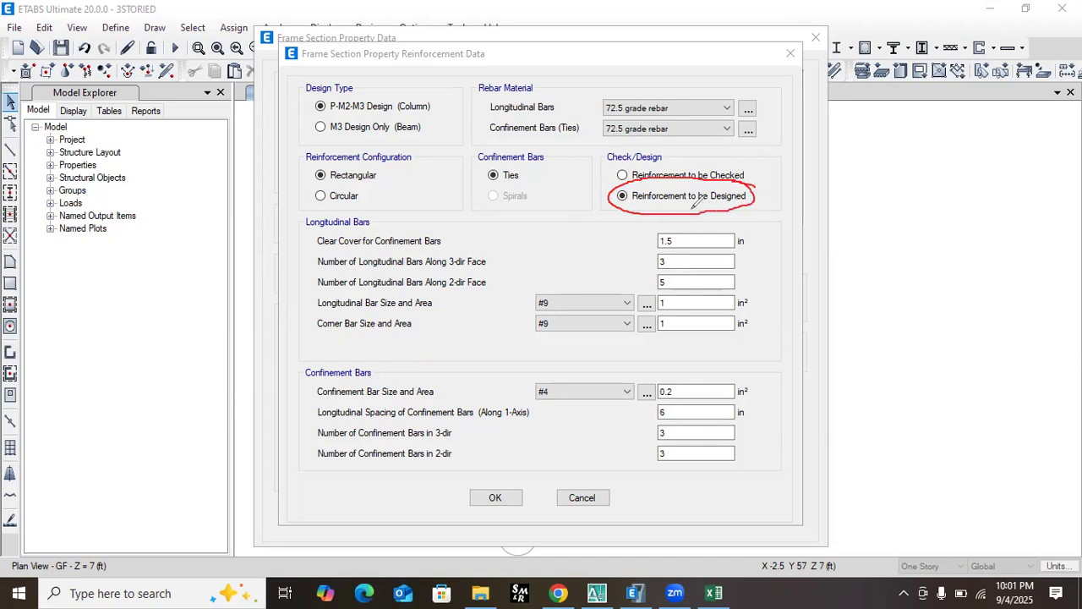
drag(407, 233, 653, 455)
drag(632, 252, 420, 431)
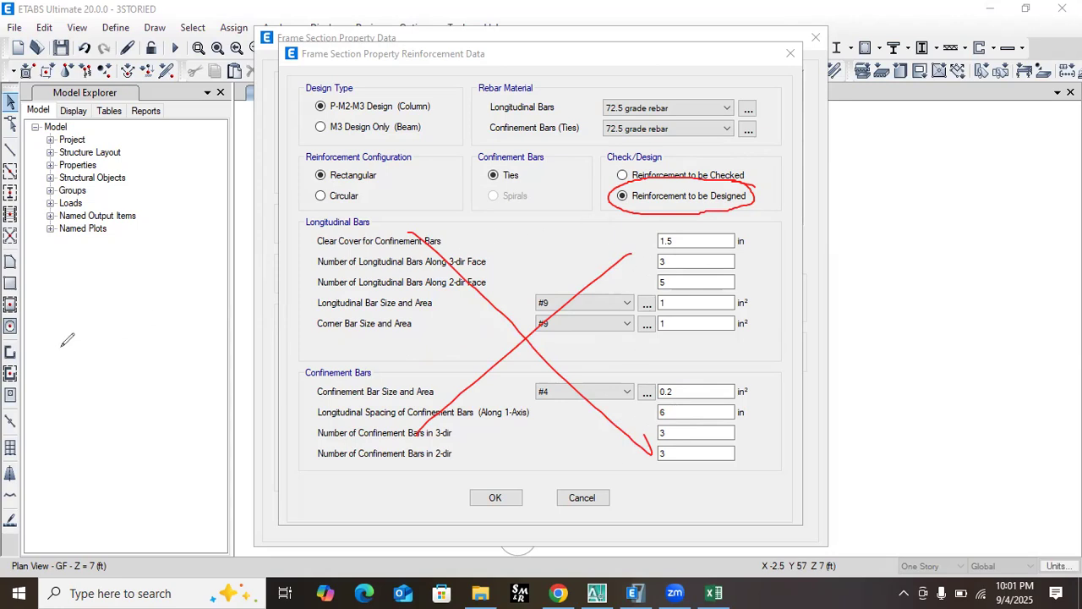
key(e)
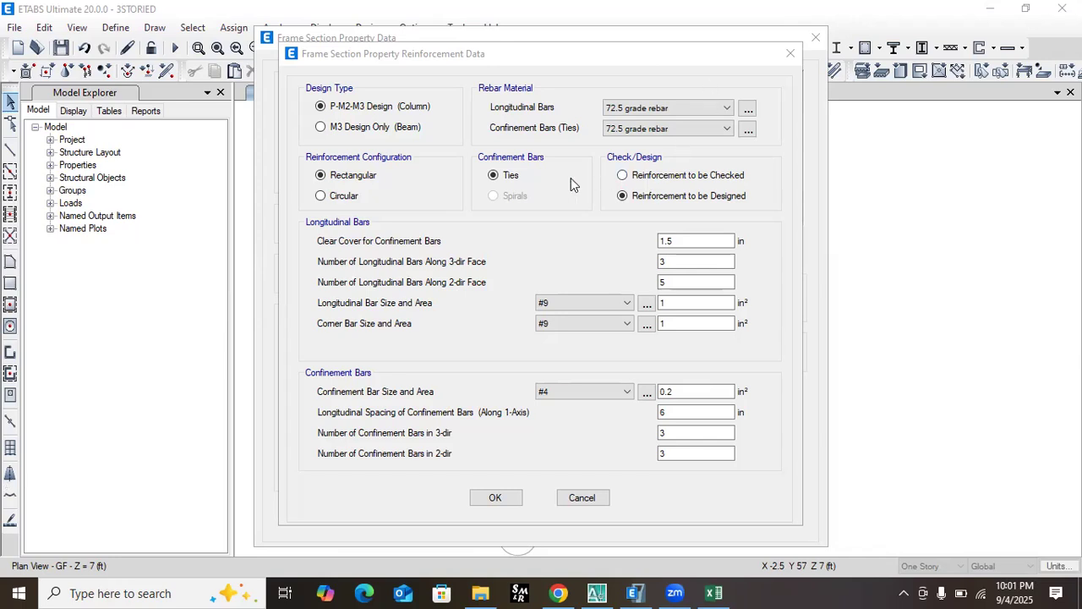
- Accept the reinforcement data of section C1-12X12 and set its material to BRICKS fc- 3000 PSI
click(496, 499)
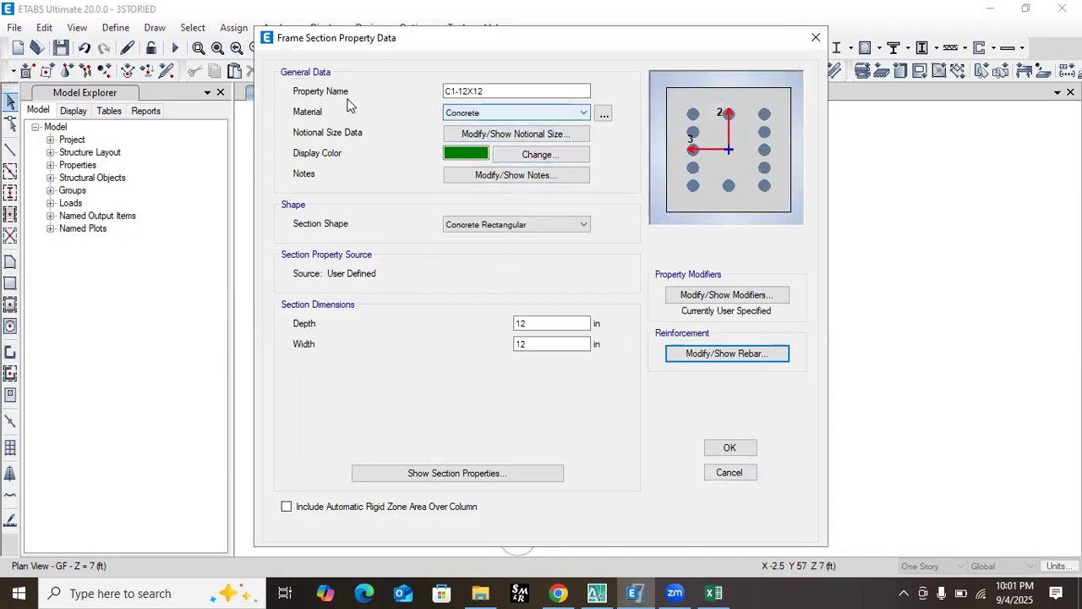
click(499, 115)
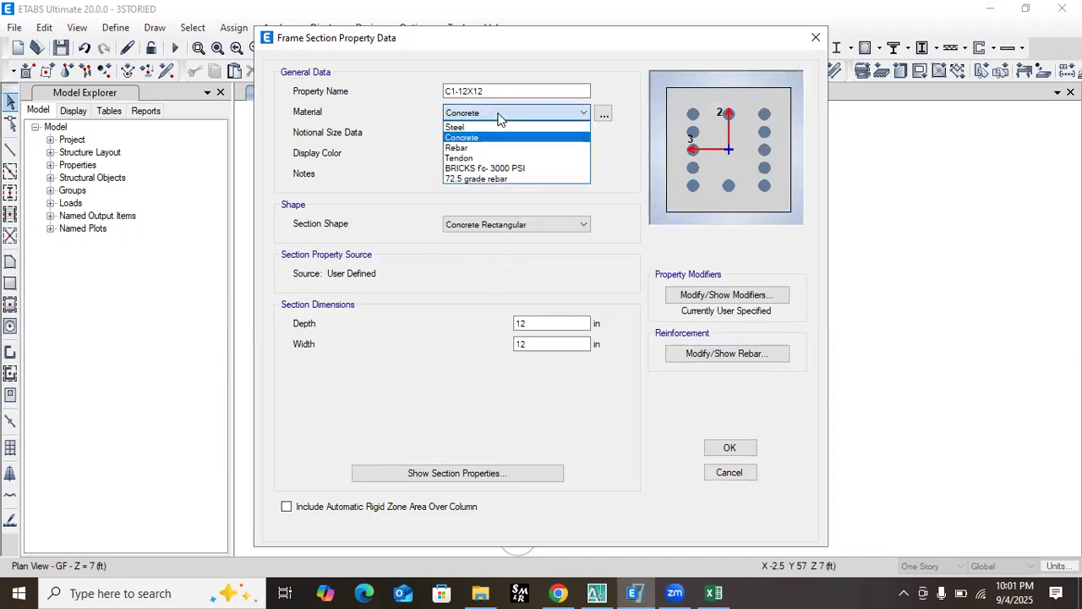
click(501, 169)
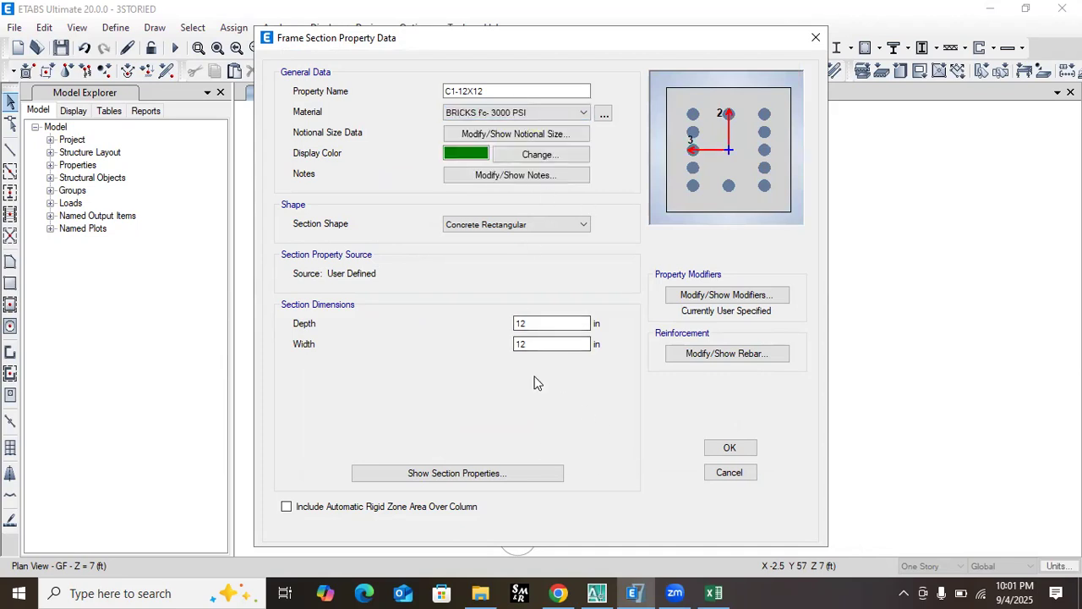
click(730, 447)
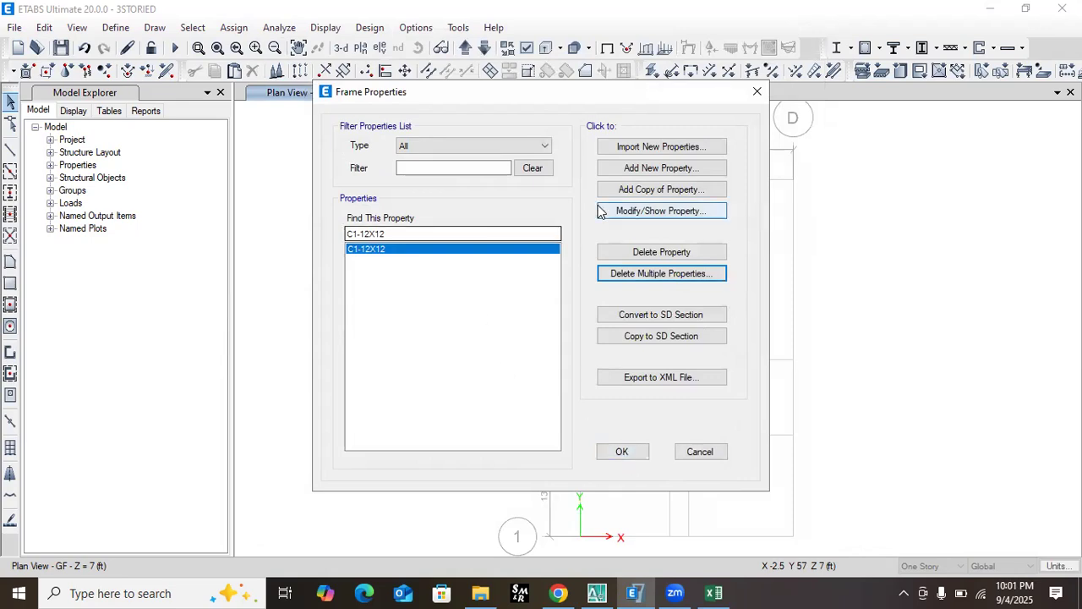
click(658, 169)
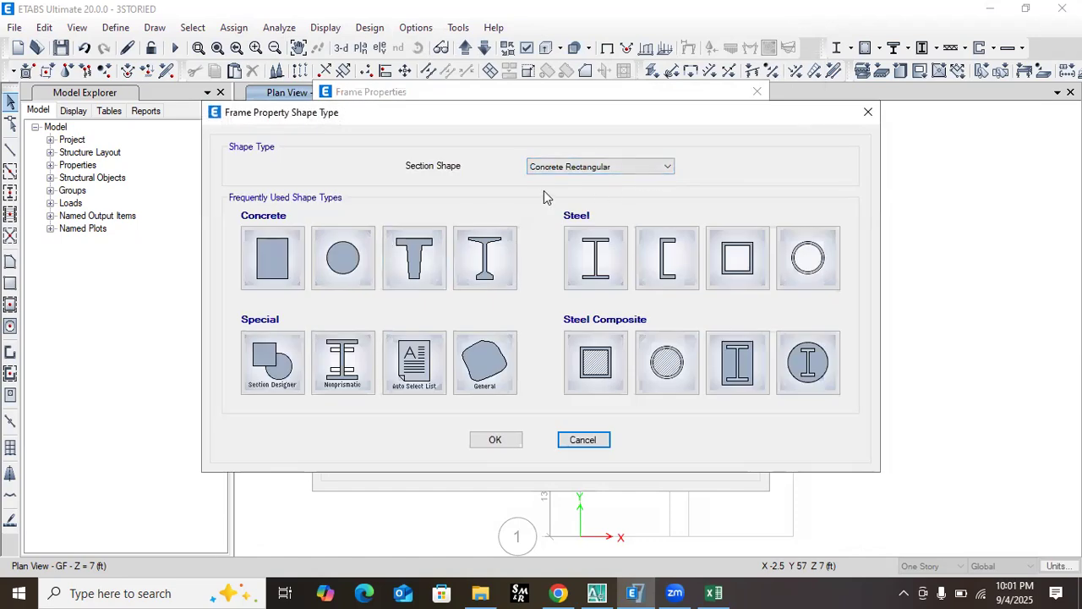
click(296, 275)
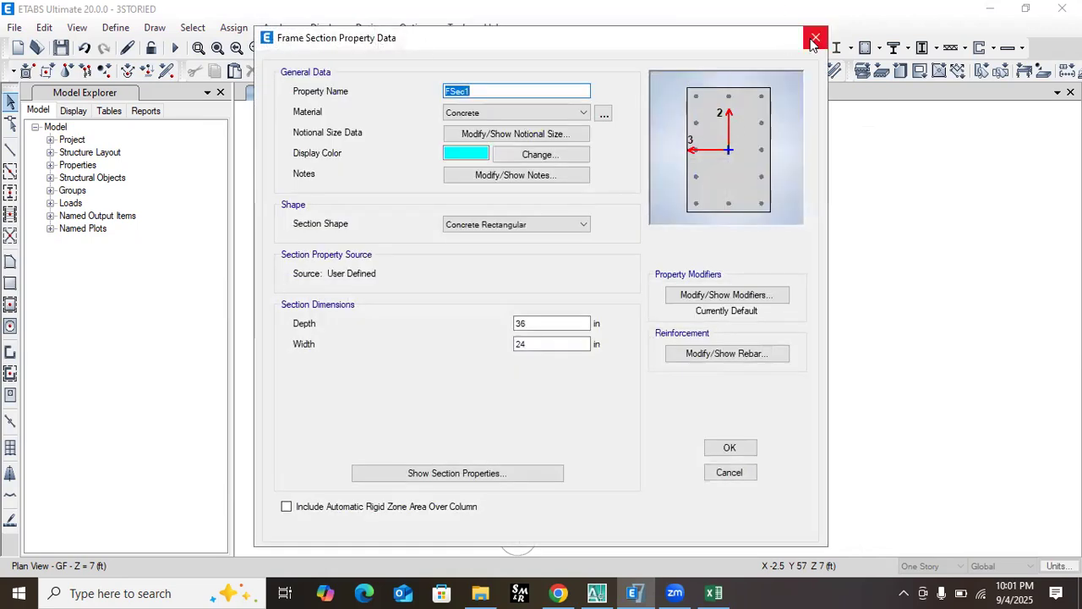
click(815, 39)
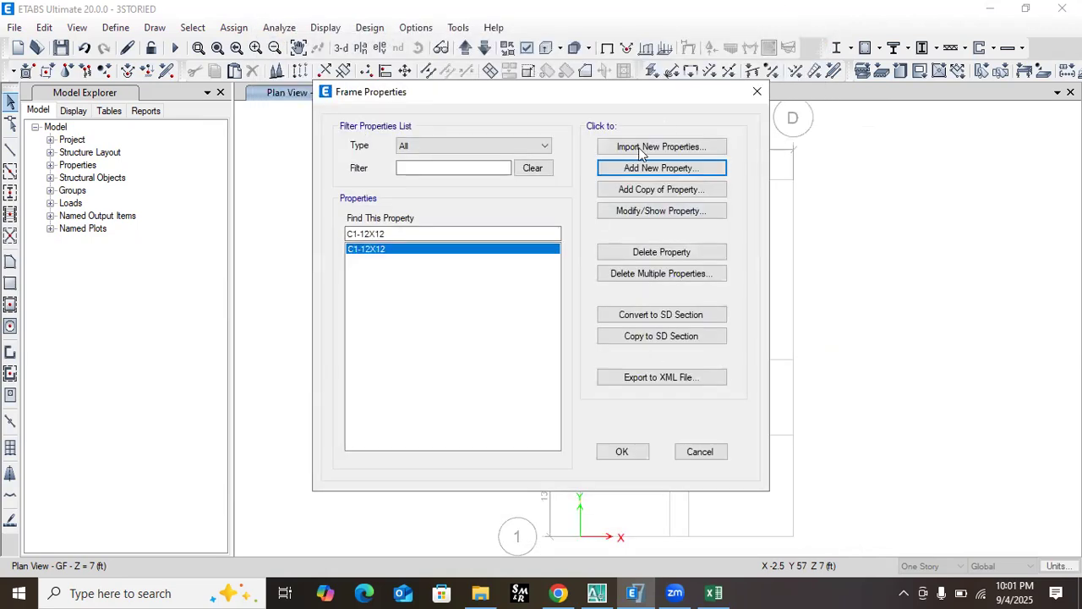
- Add a copy of the C1-12X12 frame section and begin its property name with GB-
click(645, 190)
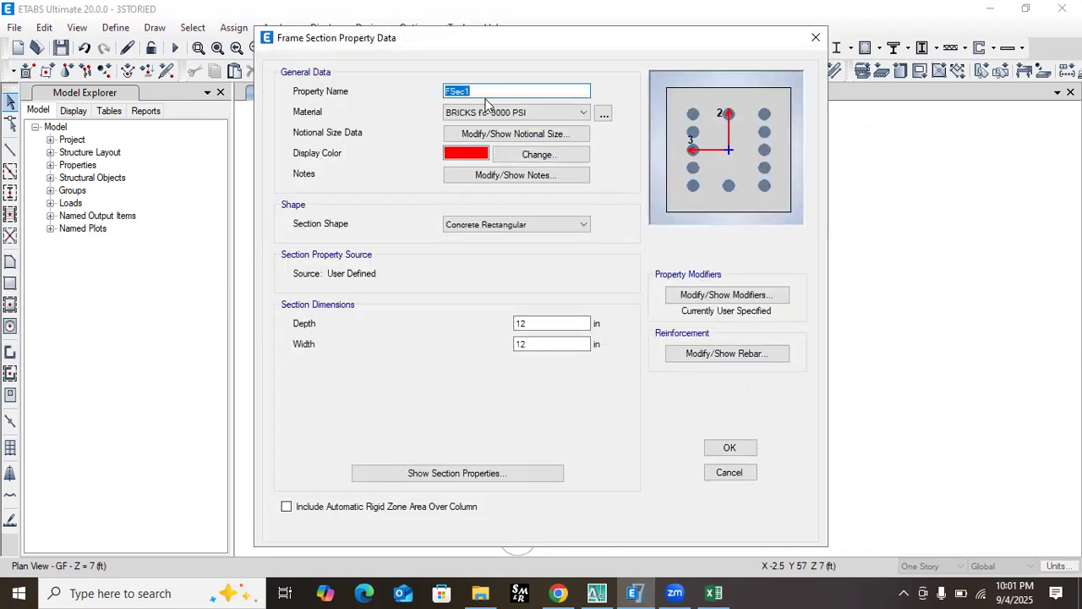
click(475, 93)
drag(475, 93, 395, 96)
text(GB-)
- Switch to the AutoCAD column layout and add a linear dimension between the left and middle columns of the uppermost row
mouse_move(608, 591)
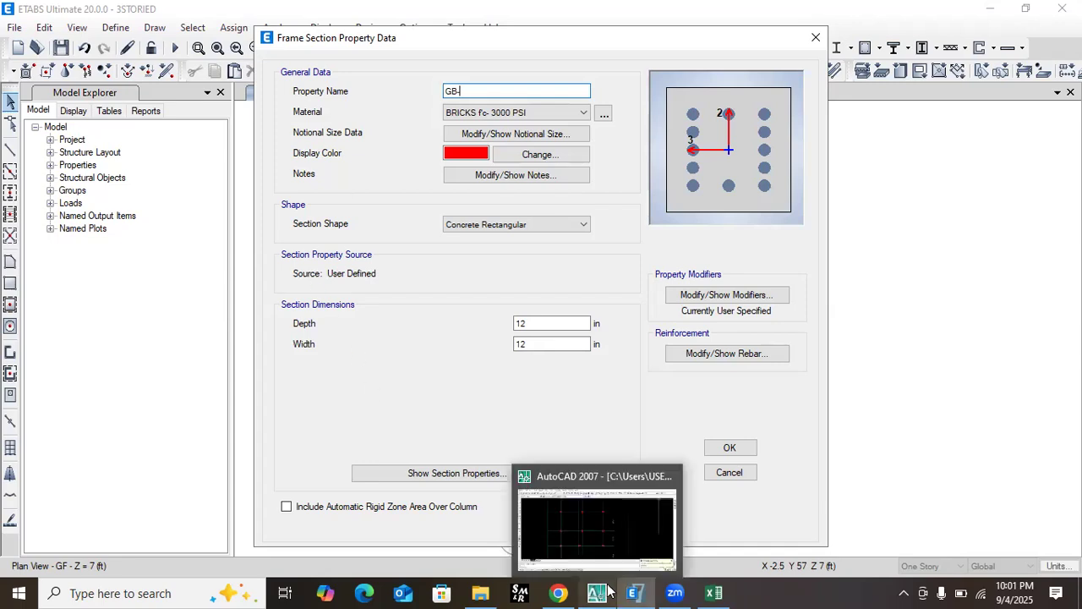
click(607, 524)
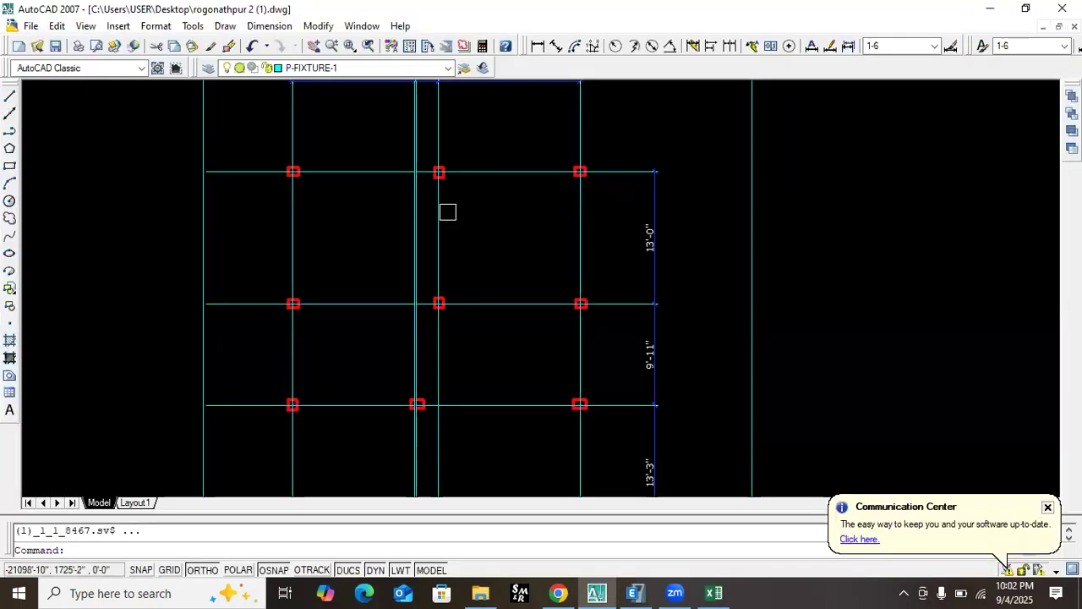
scroll(467, 194, up, 5)
scroll(507, 198, down, 1)
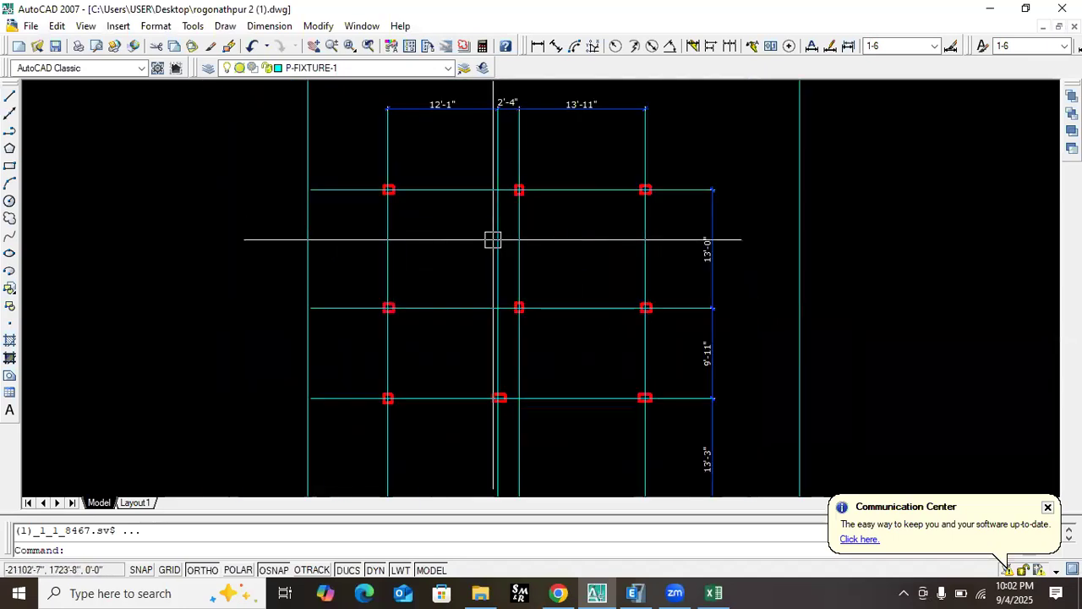
click(537, 46)
scroll(308, 199, up, 3)
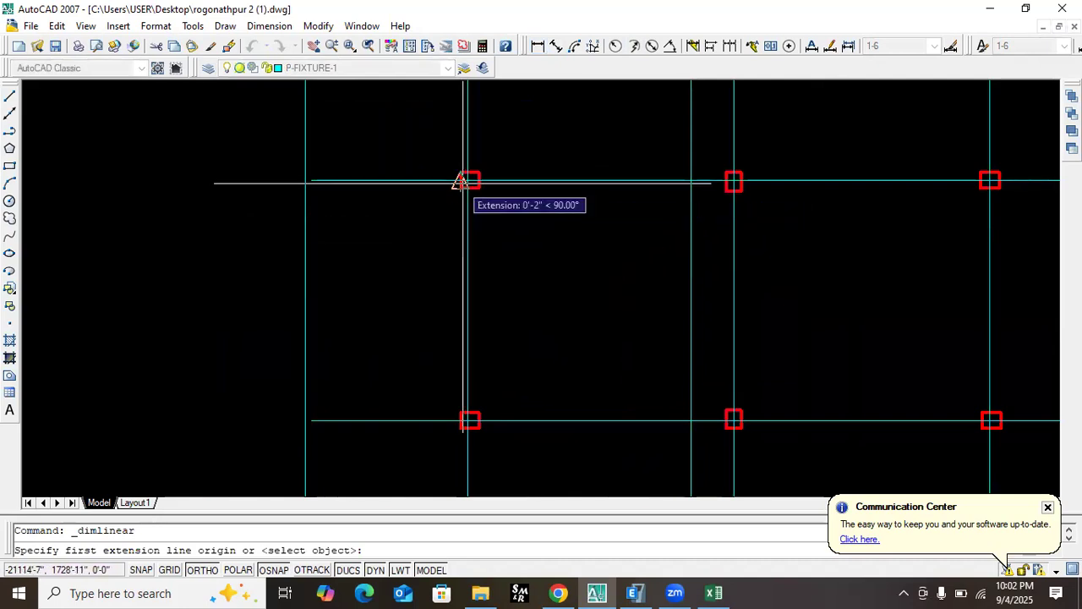
click(469, 181)
scroll(732, 180, up, 2)
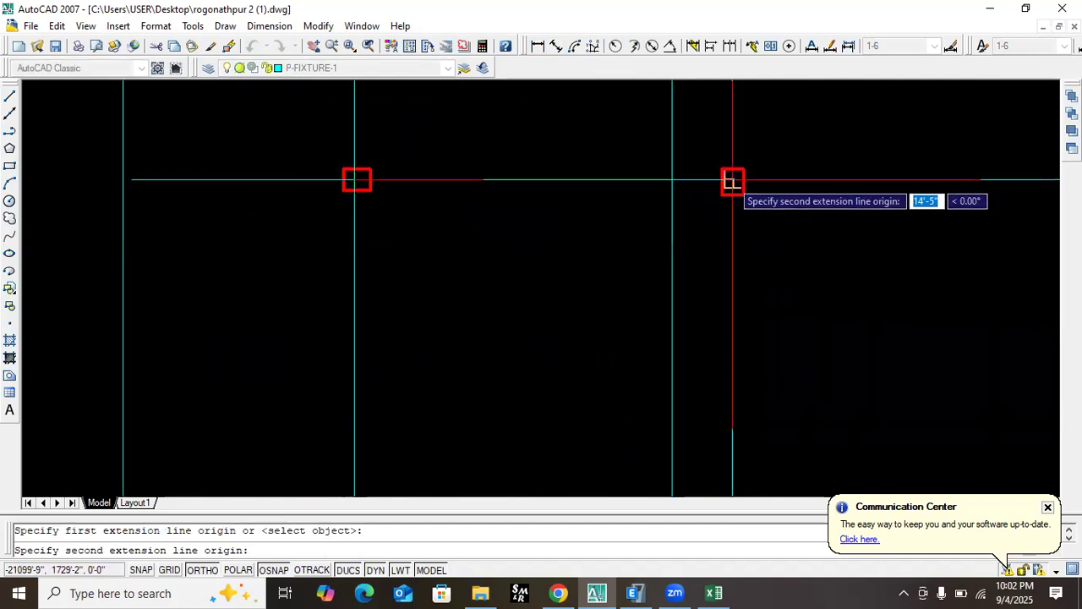
click(733, 180)
click(706, 140)
scroll(505, 222, down, 5)
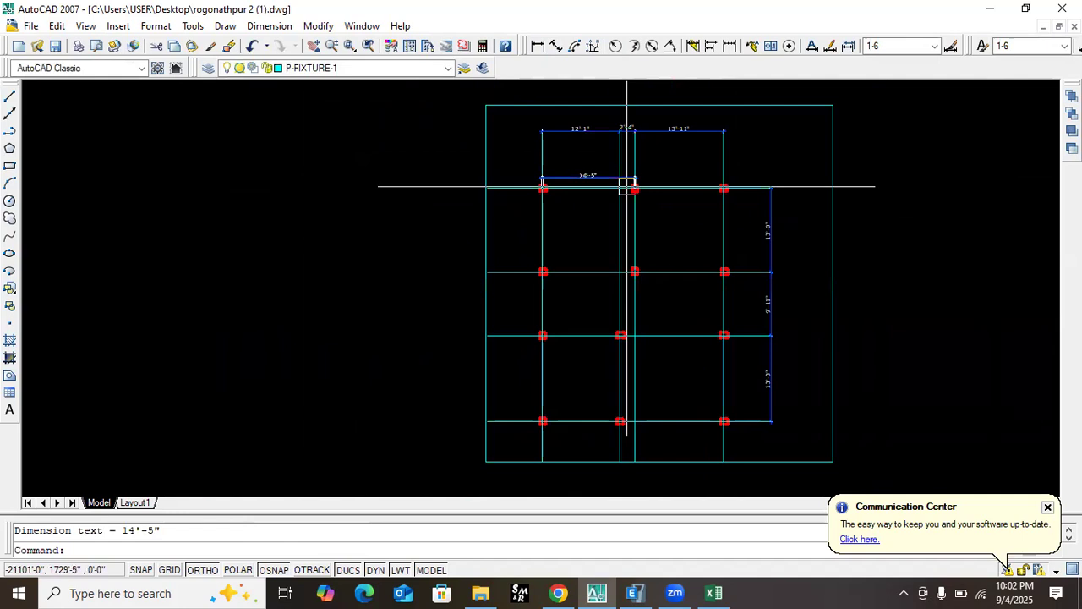
- Dimension the spacing between the middle and right columns of the third row, and erase that dimension
scroll(630, 397, up, 2)
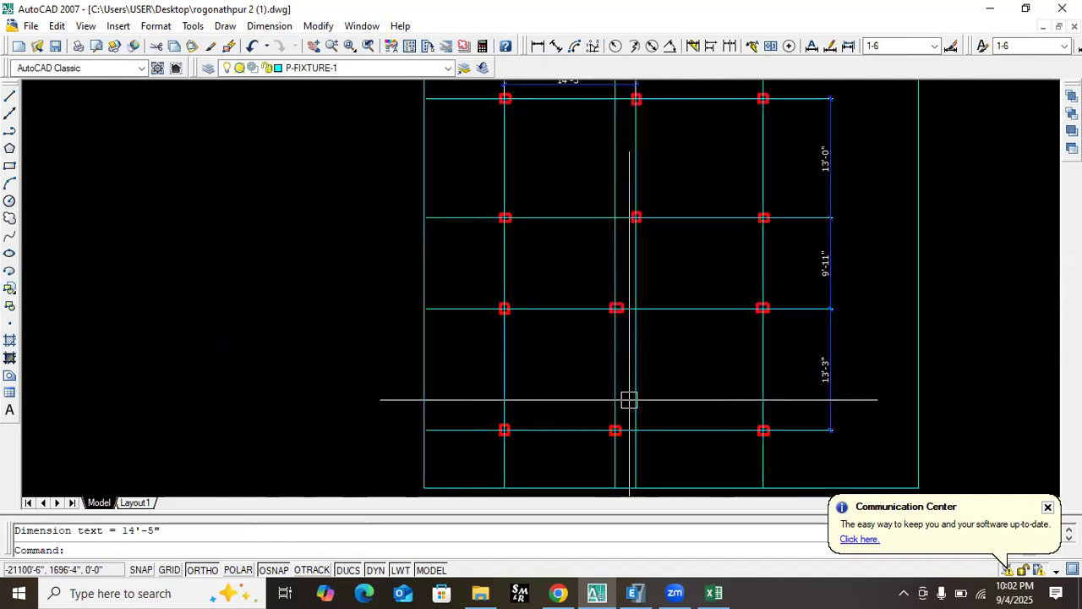
scroll(640, 379, down, 3)
scroll(603, 285, up, 4)
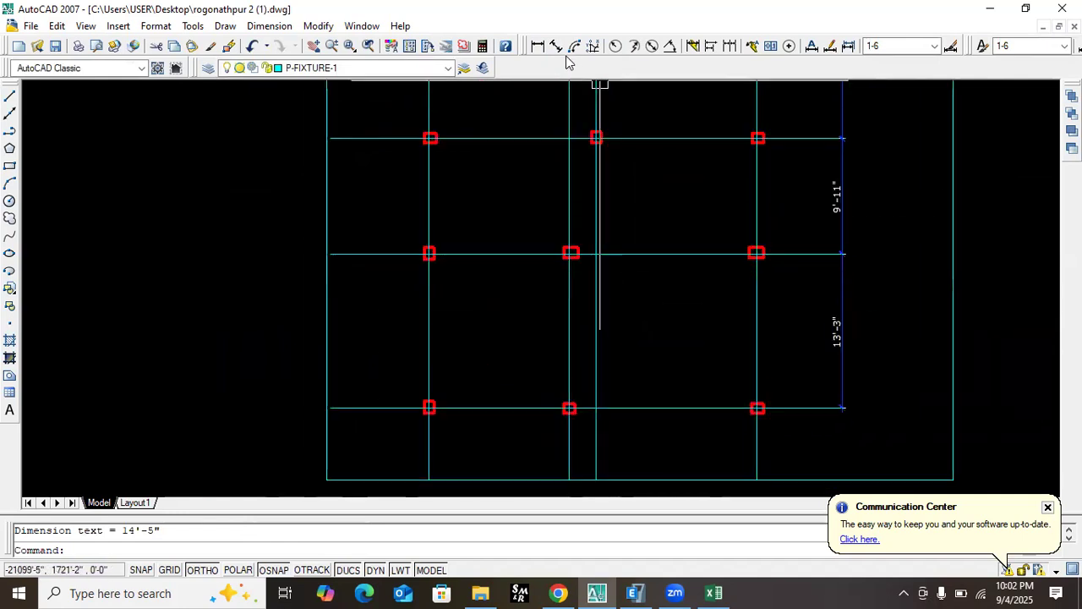
click(538, 45)
scroll(580, 270, up, 4)
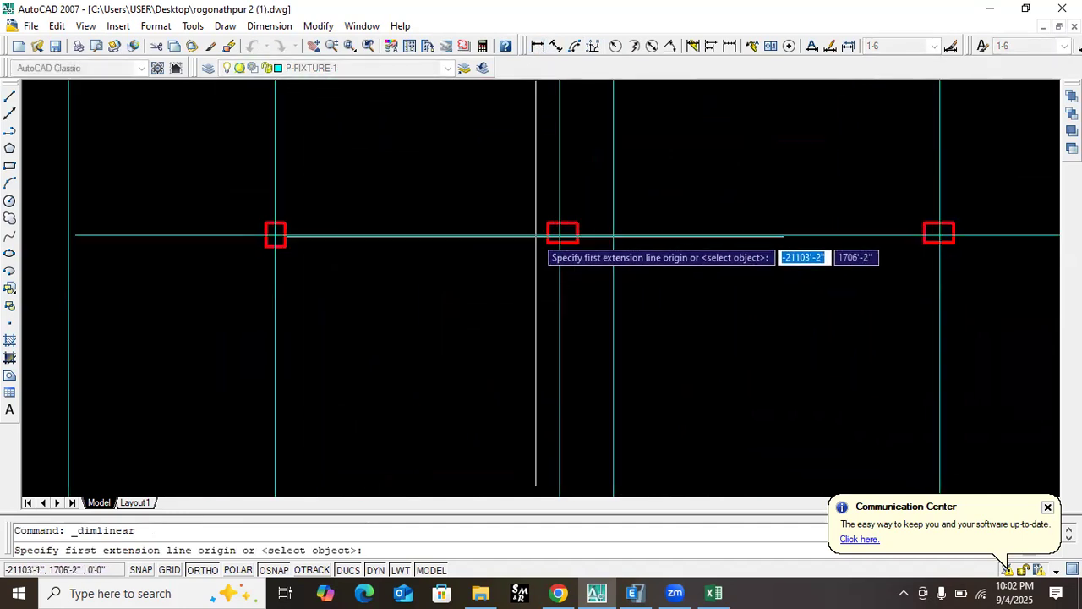
click(560, 234)
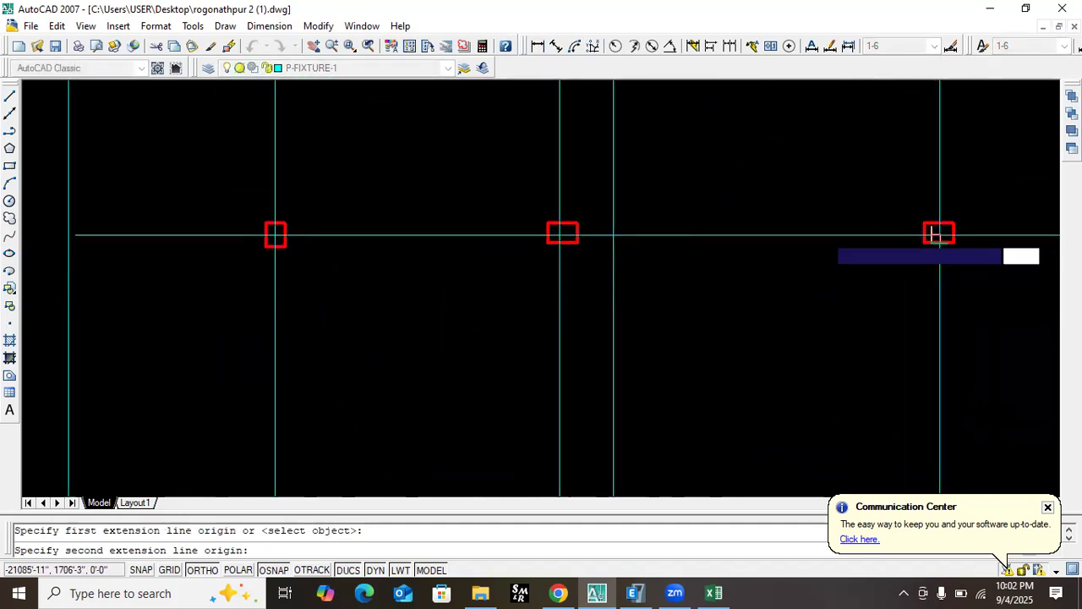
click(938, 234)
click(804, 187)
click(806, 145)
click(709, 208)
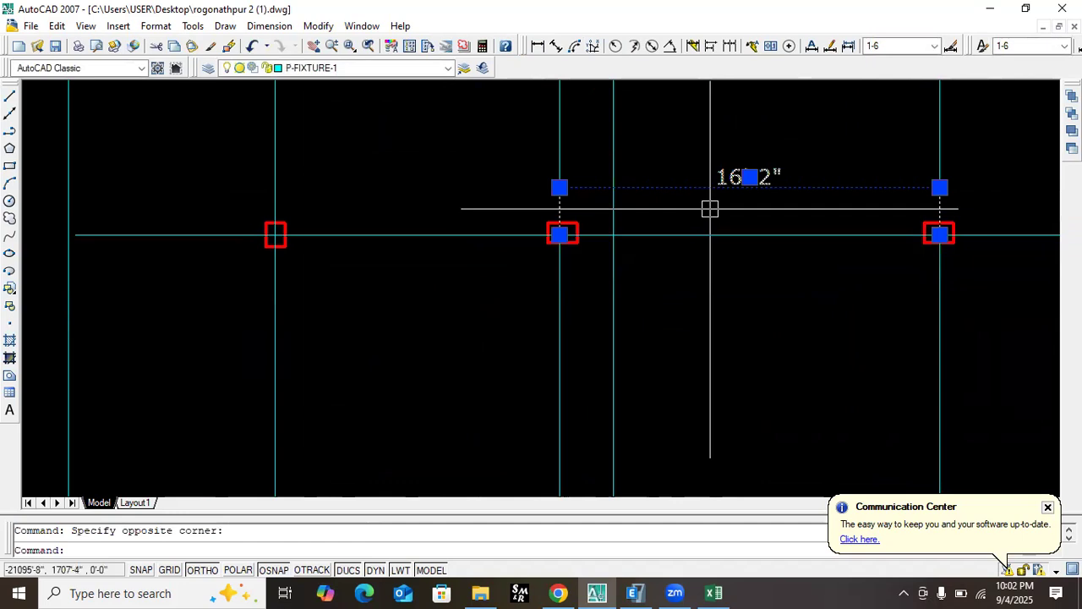
key(Delete)
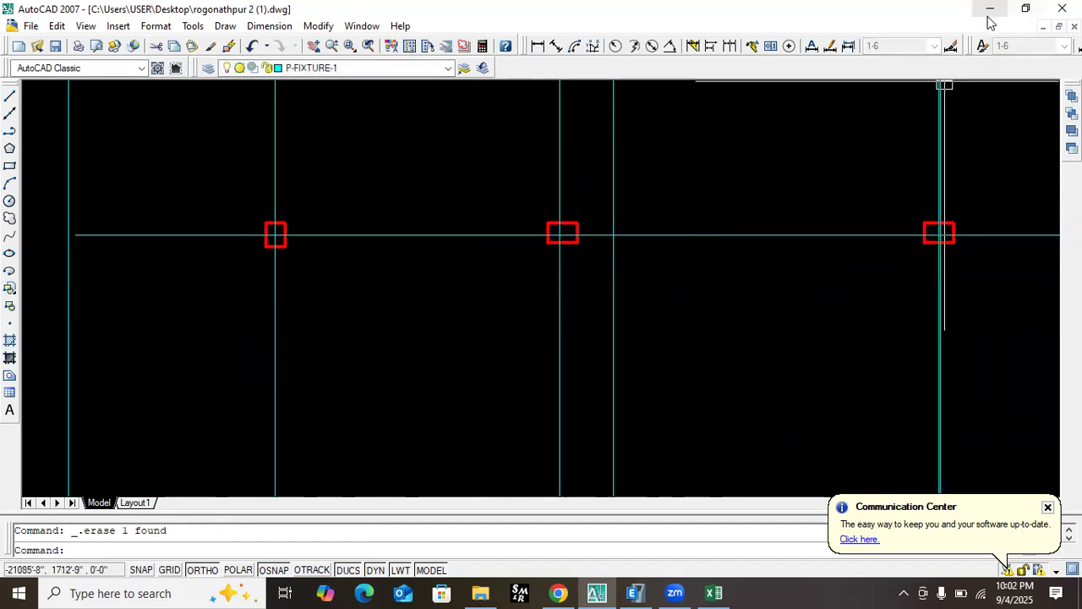
- Switch back to ETABS, complete the copied section's name as GB-10X12 and set its display color to dark green
click(990, 8)
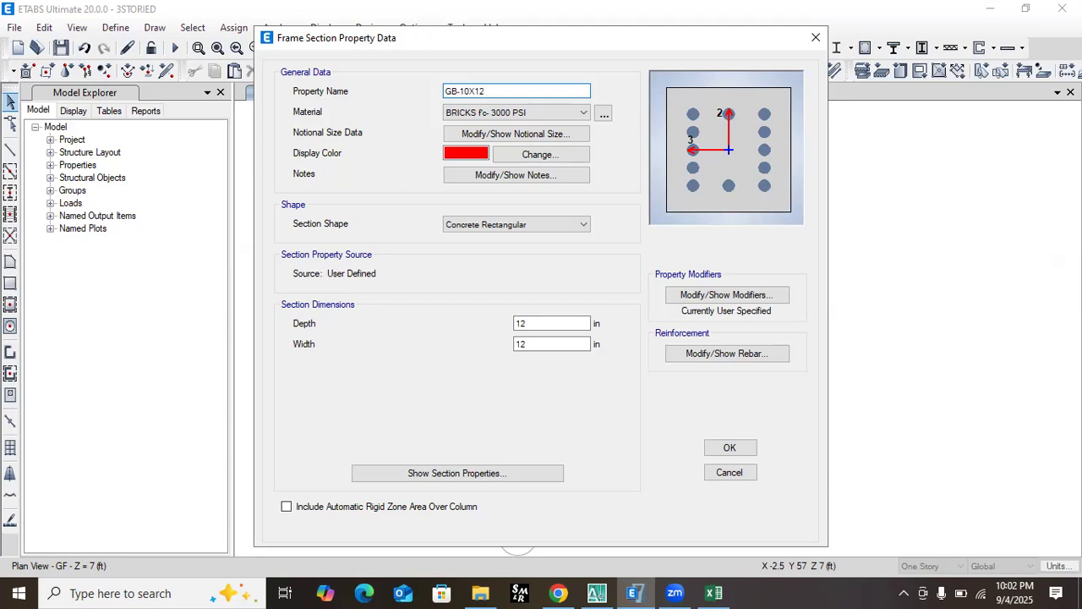
click(519, 158)
click(420, 207)
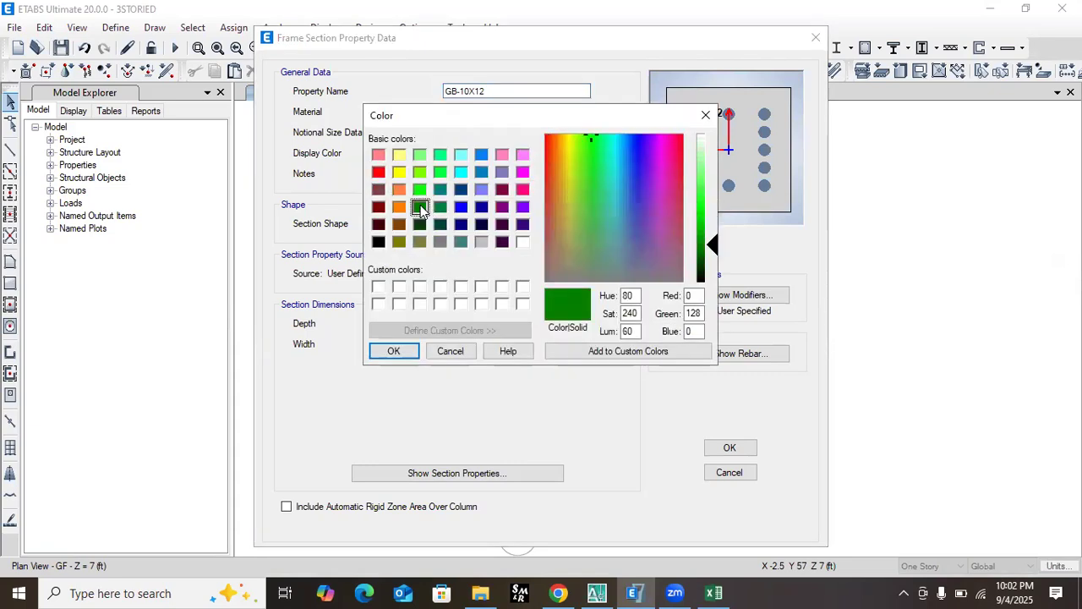
click(411, 355)
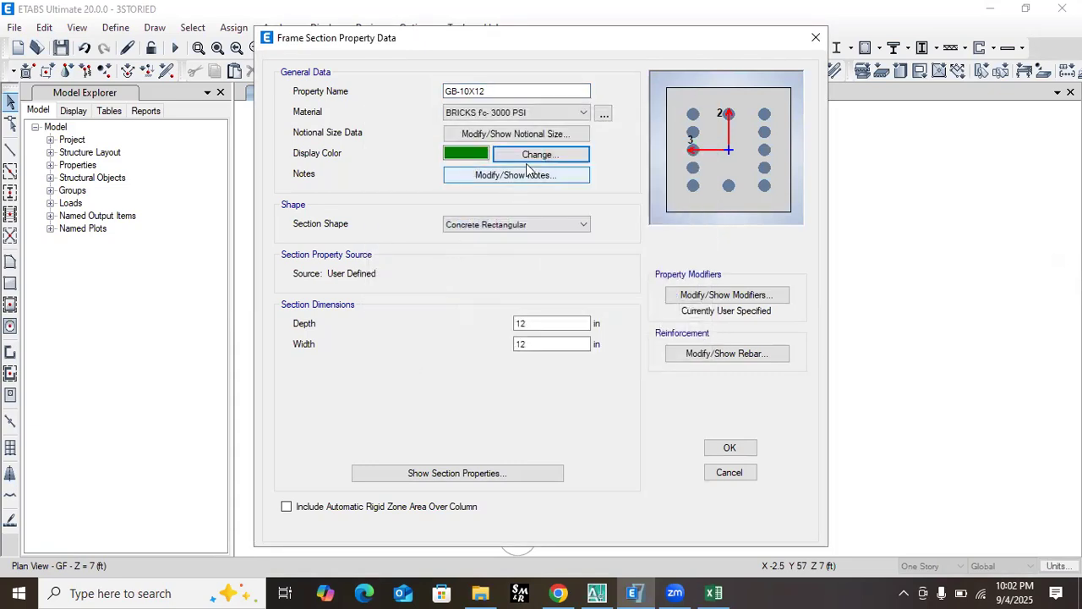
- Set the GB-10X12 section's depth to 12 in and its width to 10 in
click(537, 322)
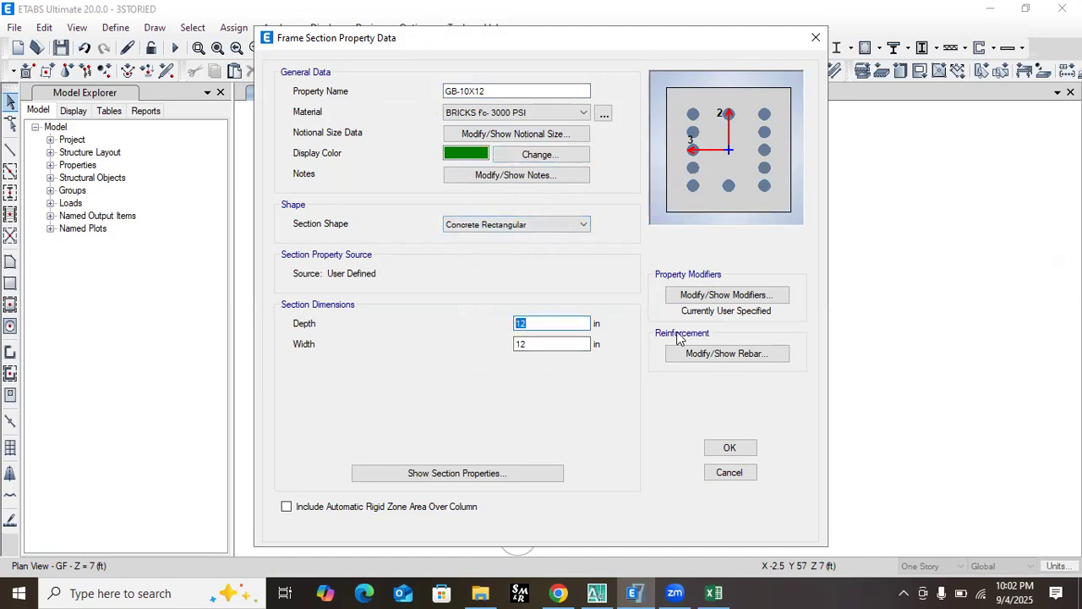
text(12)
click(556, 347)
double_click(507, 348)
text(10)
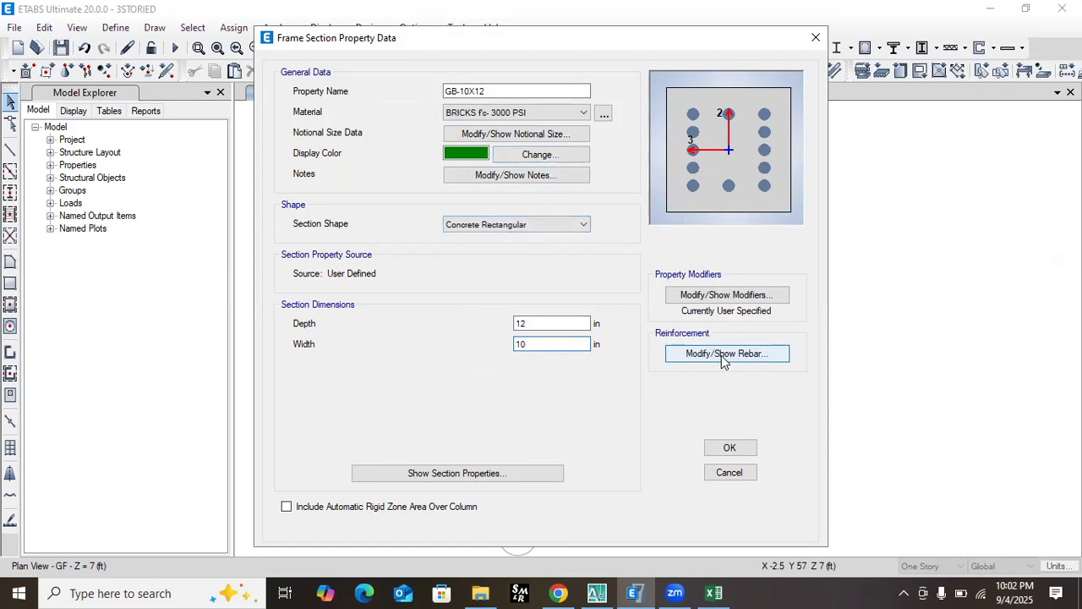
- Set the GB-10X12 section's moment of inertia modifiers about the 2 and 3 axes to 0.35
click(725, 299)
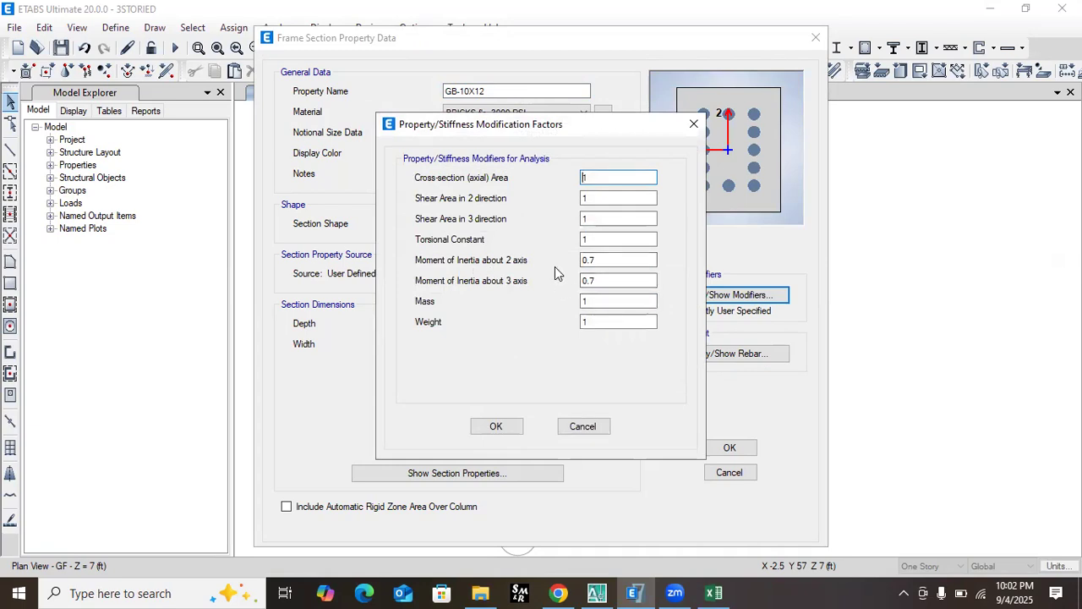
double_click(605, 263)
text(0.35)
double_click(610, 280)
text(0)
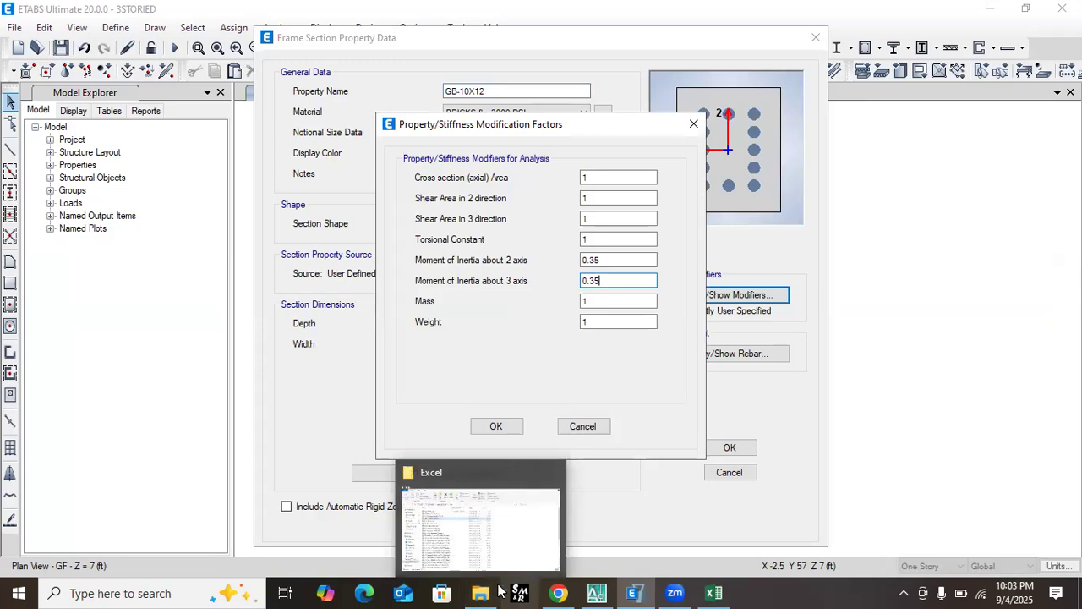
- Examine the beam moment of inertia factors of ACI 318-08 and BNBC 2020 in the 03.01 Property Modifier workbook, and return to ETABS
click(714, 593)
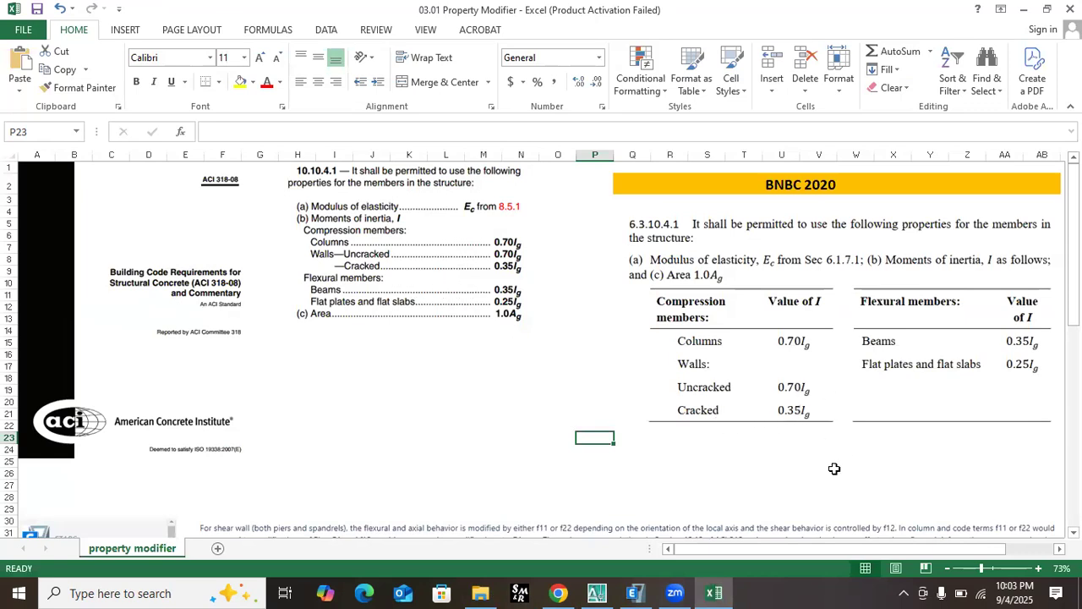
drag(924, 550, 882, 548)
mouse_move(318, 276)
mouse_down()
mouse_move(309, 282)
mouse_move(362, 298)
mouse_move(517, 289)
mouse_move(470, 291)
mouse_up()
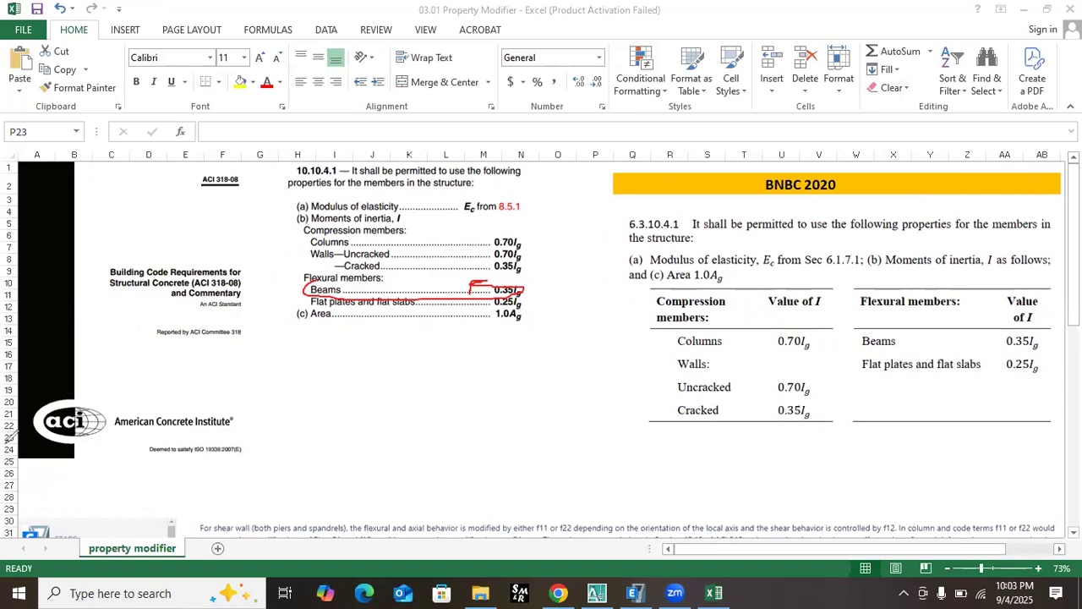
click(177, 373)
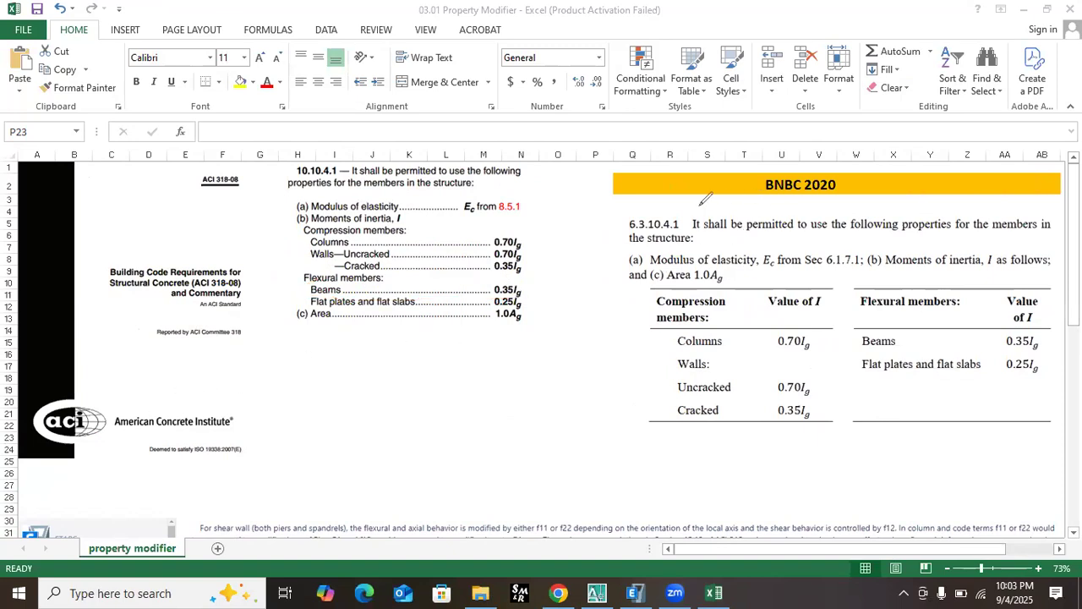
mouse_move(689, 210)
mouse_down()
mouse_move(648, 205)
mouse_move(622, 230)
mouse_move(685, 243)
mouse_move(700, 213)
mouse_move(686, 200)
mouse_up()
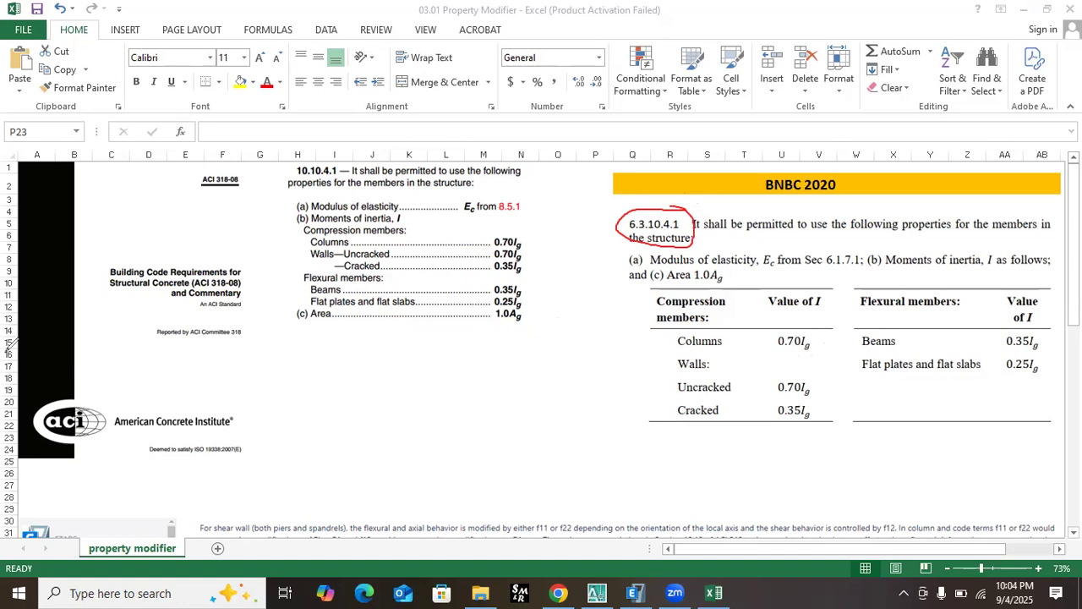
key(ctrl+z)
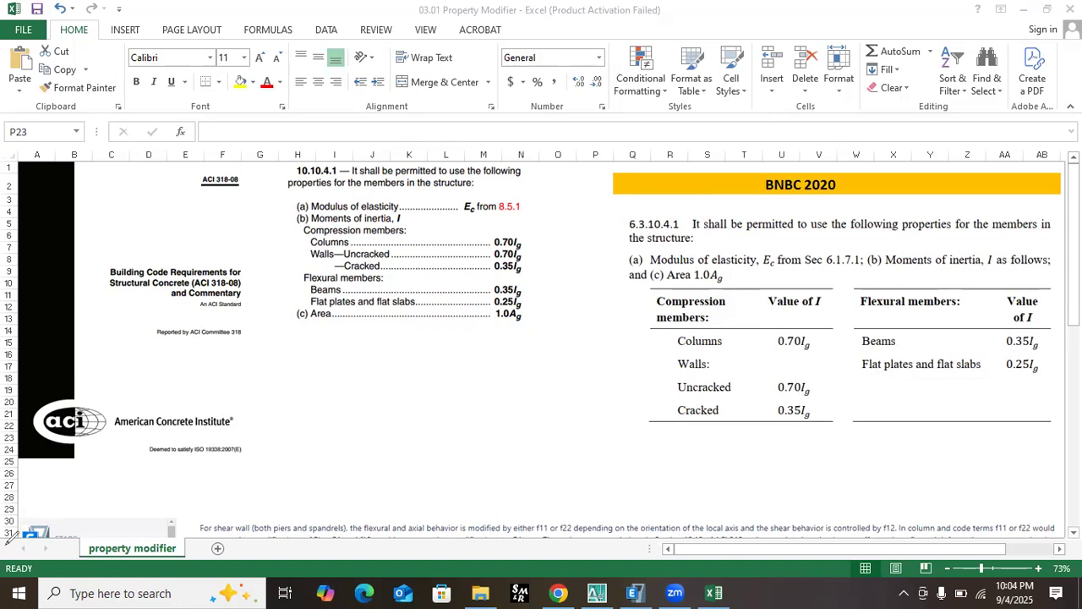
click(1023, 9)
click(608, 280)
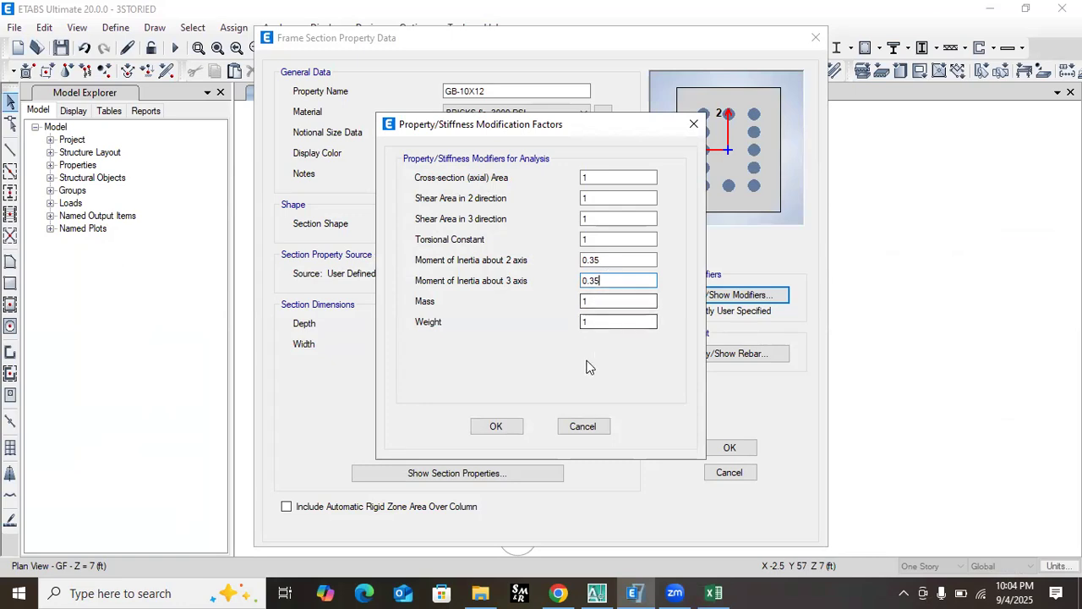
- Accept the GB-10X12 modifiers, change its reinforcement design type to M3 Design Only (Beam), and confirm the section
click(495, 425)
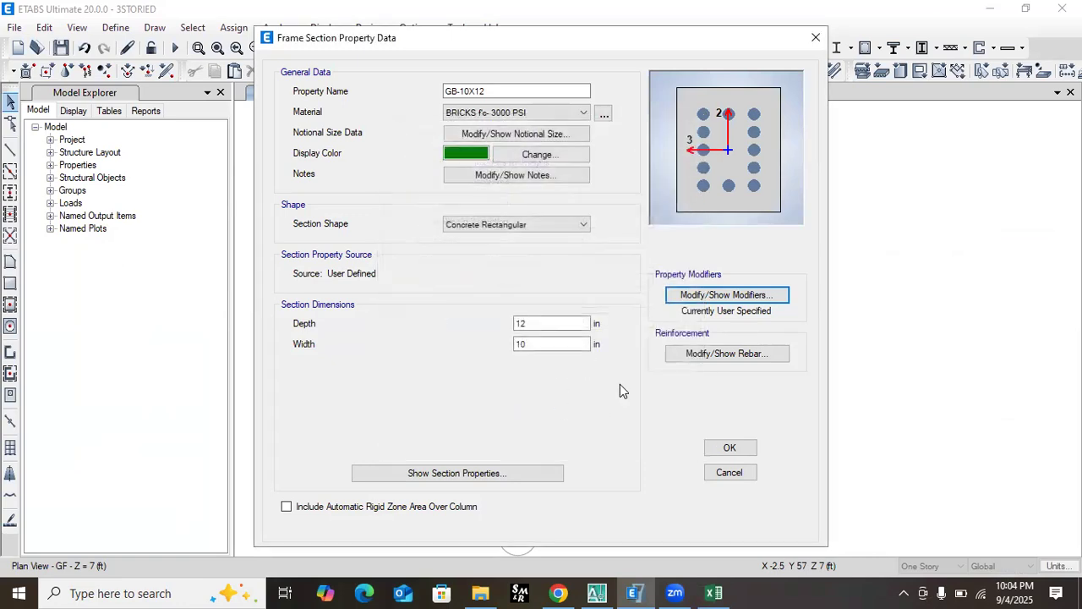
click(702, 354)
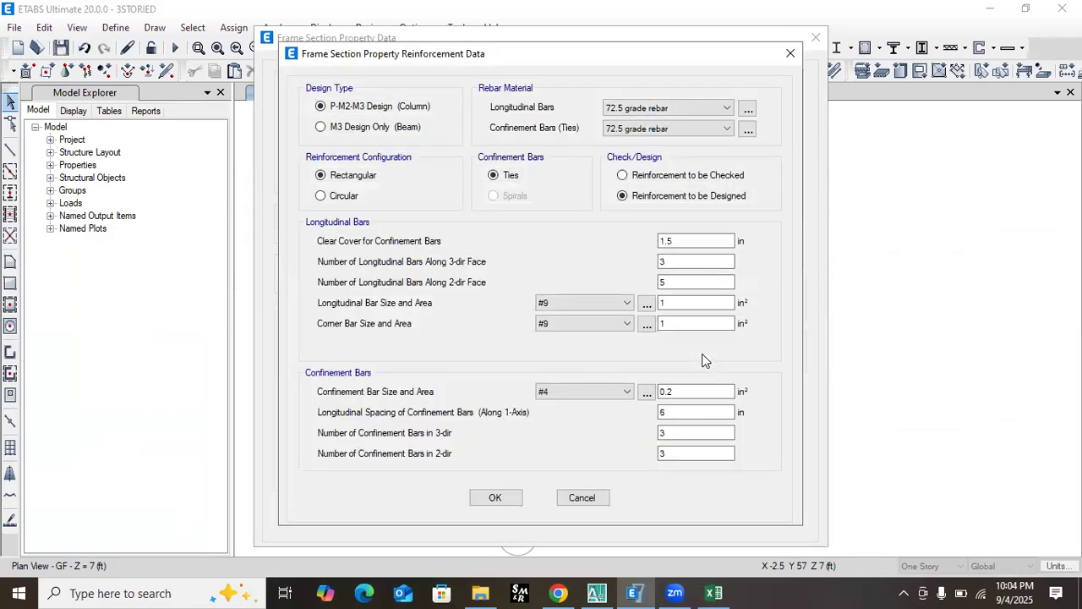
click(352, 127)
click(422, 175)
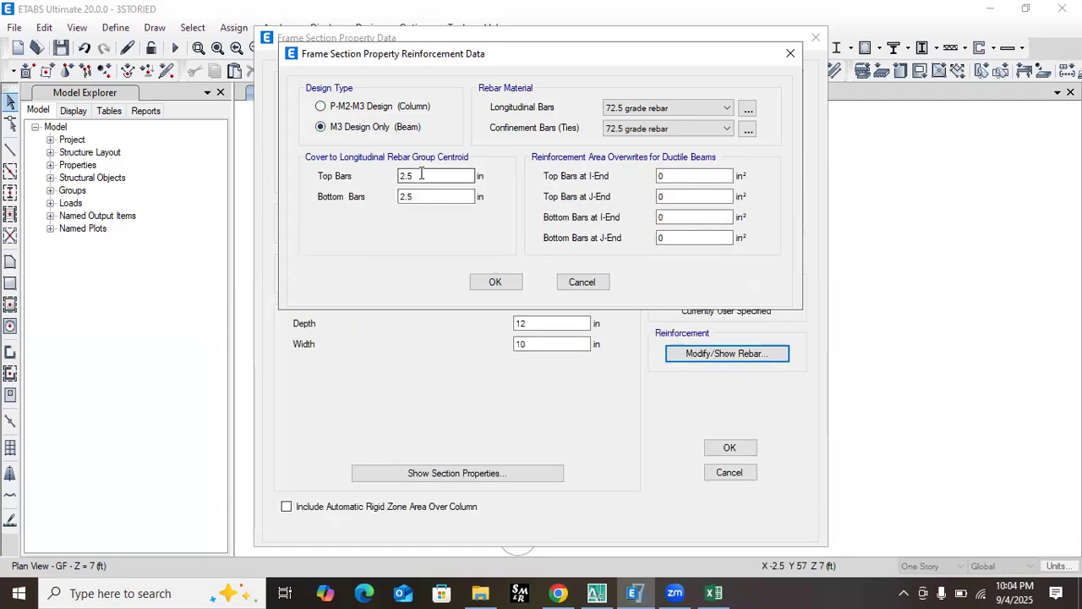
double_click(416, 175)
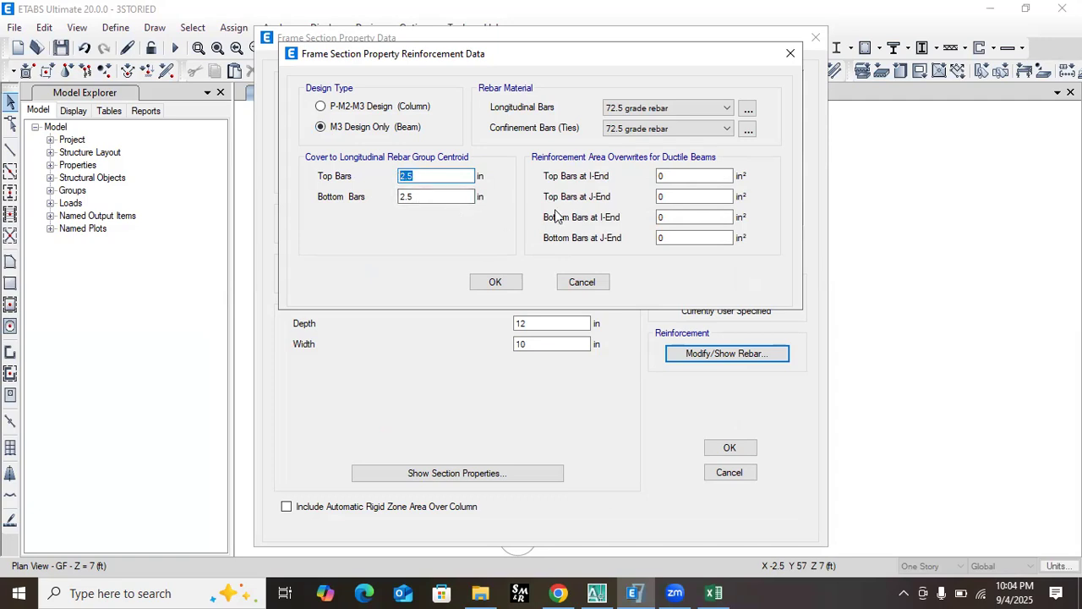
click(495, 281)
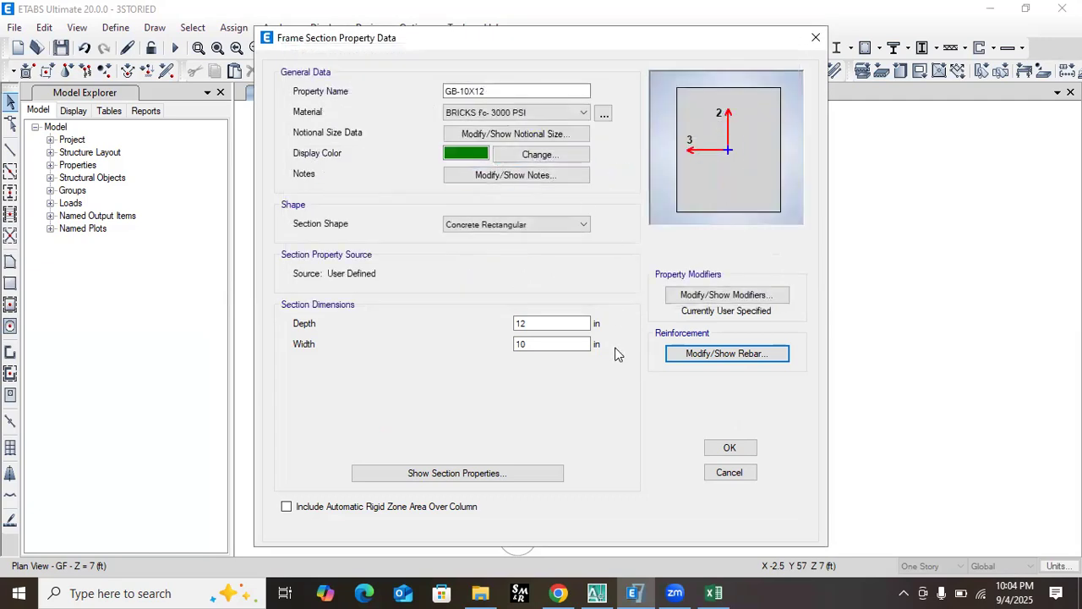
click(729, 448)
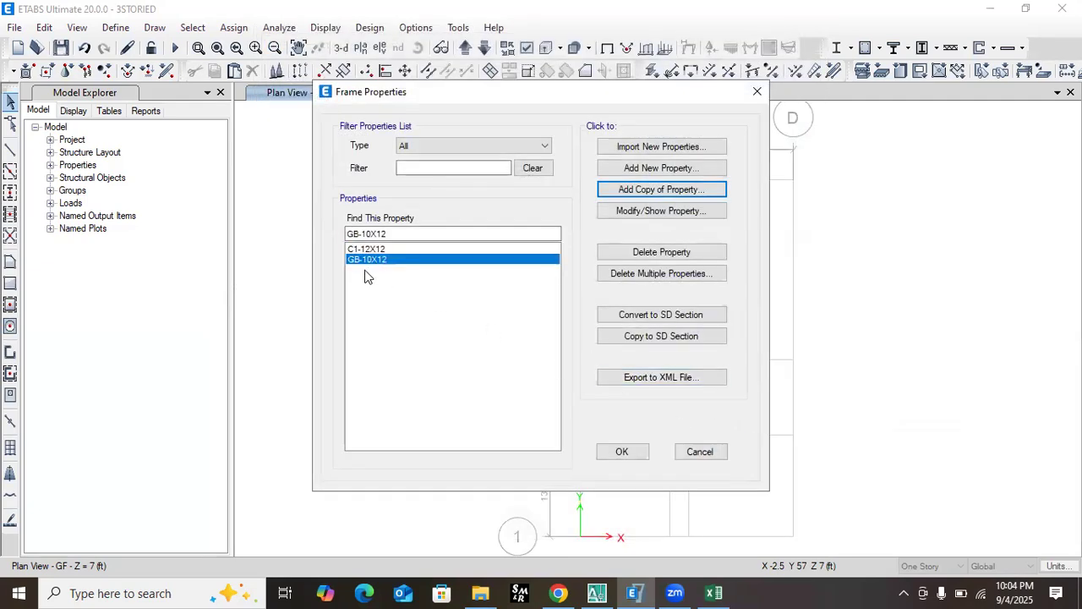
- Add a copy of the GB-10X12 section named FB-10X15 and set its depth to 15 in
click(645, 190)
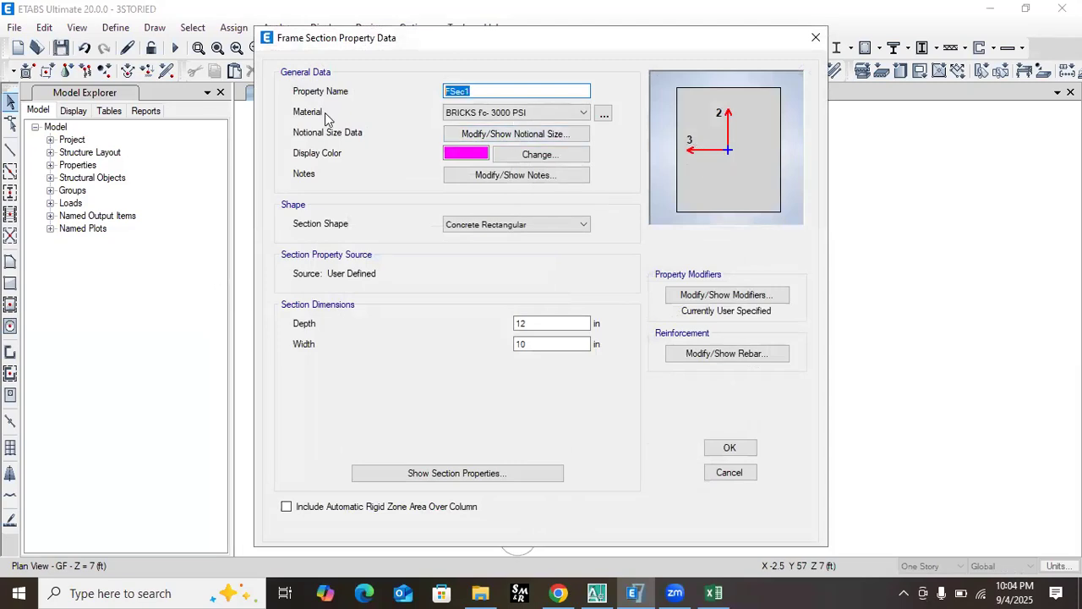
text(FB-10X15)
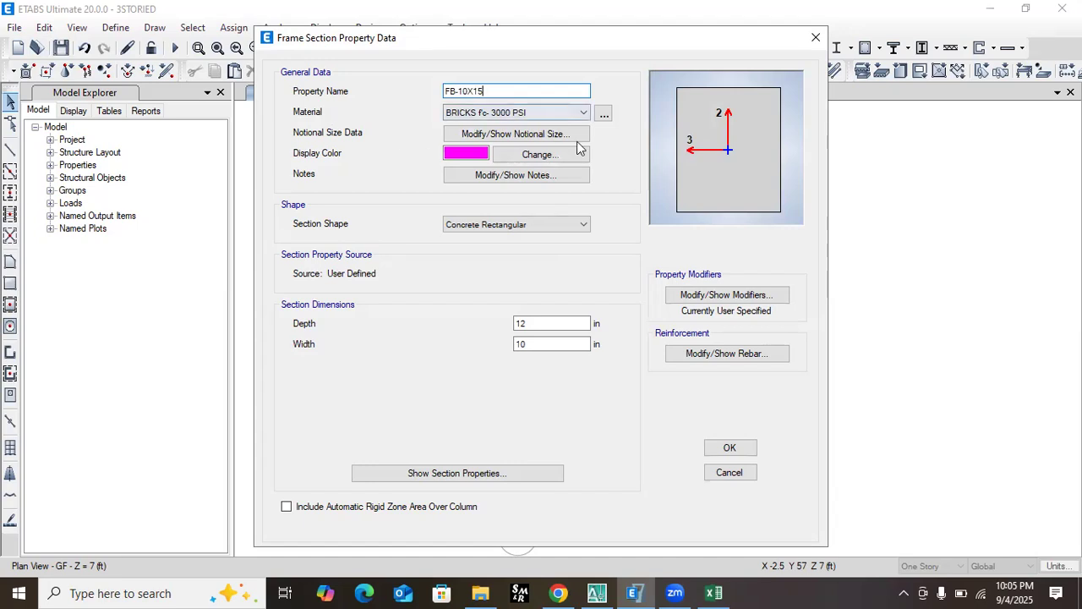
double_click(553, 323)
text(15)
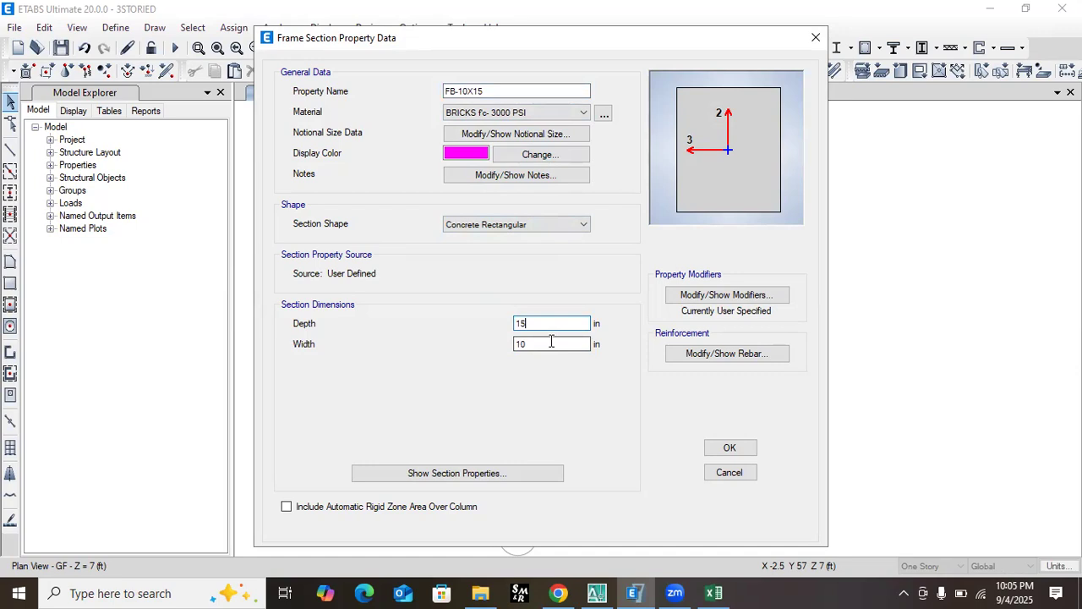
- Check the FB-10X15 section's stiffness modifiers and beam reinforcement data, and confirm the section
click(723, 295)
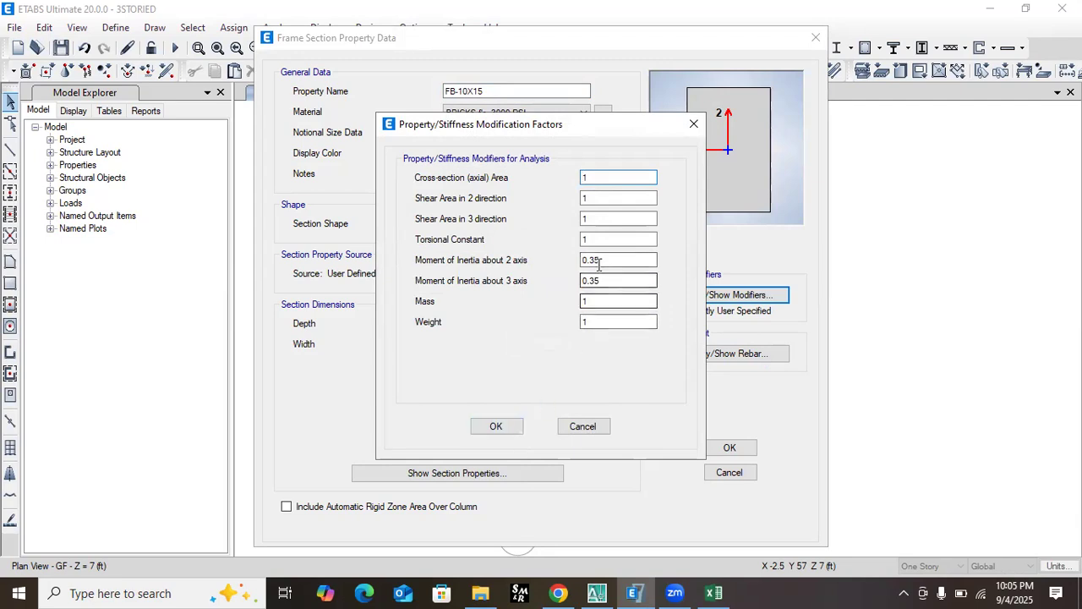
click(496, 428)
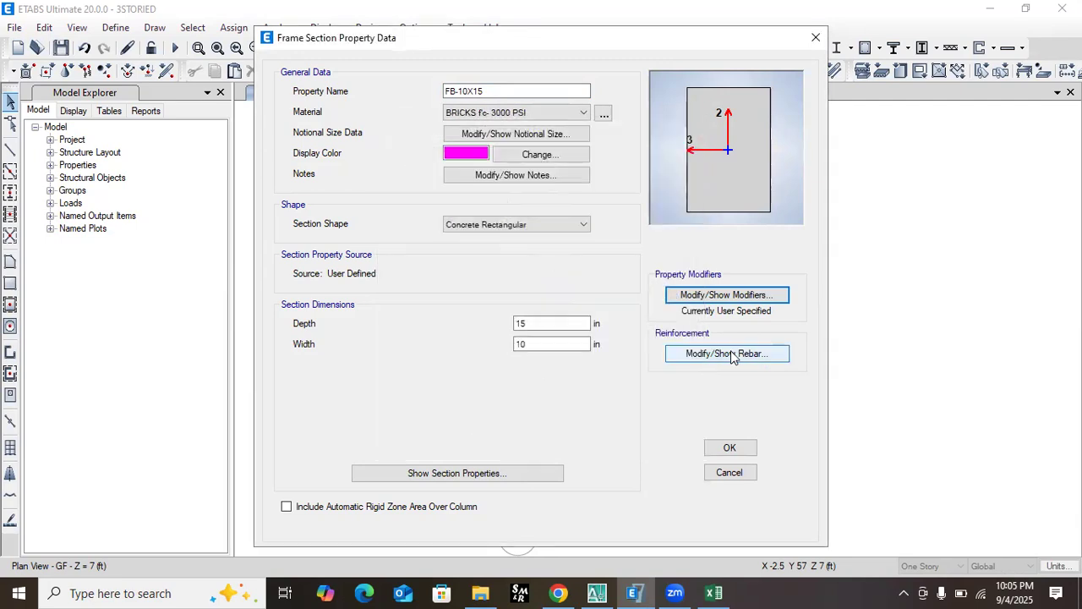
click(714, 356)
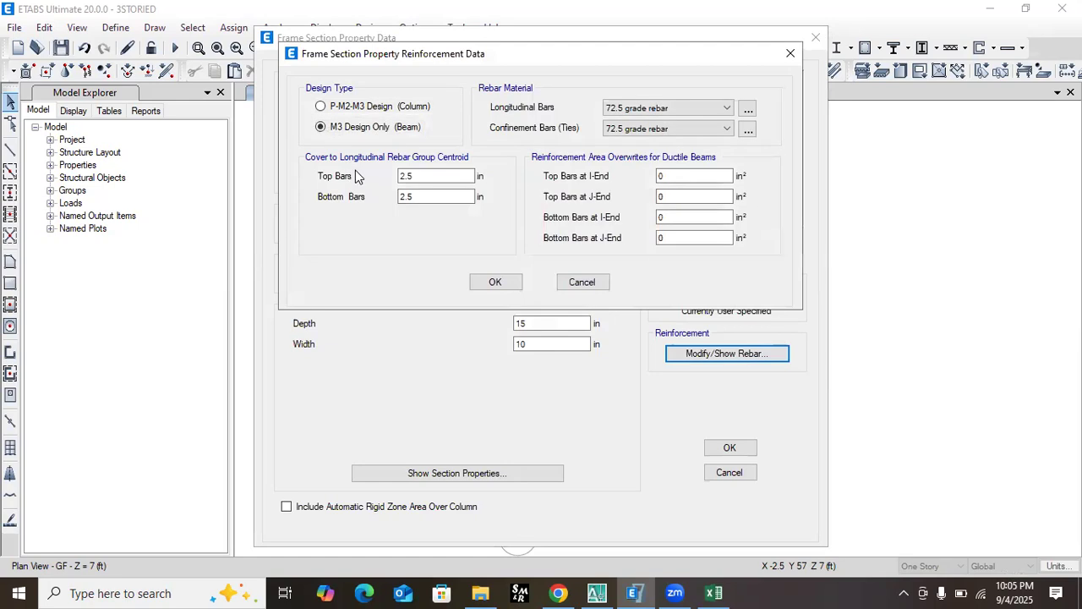
click(502, 279)
click(733, 447)
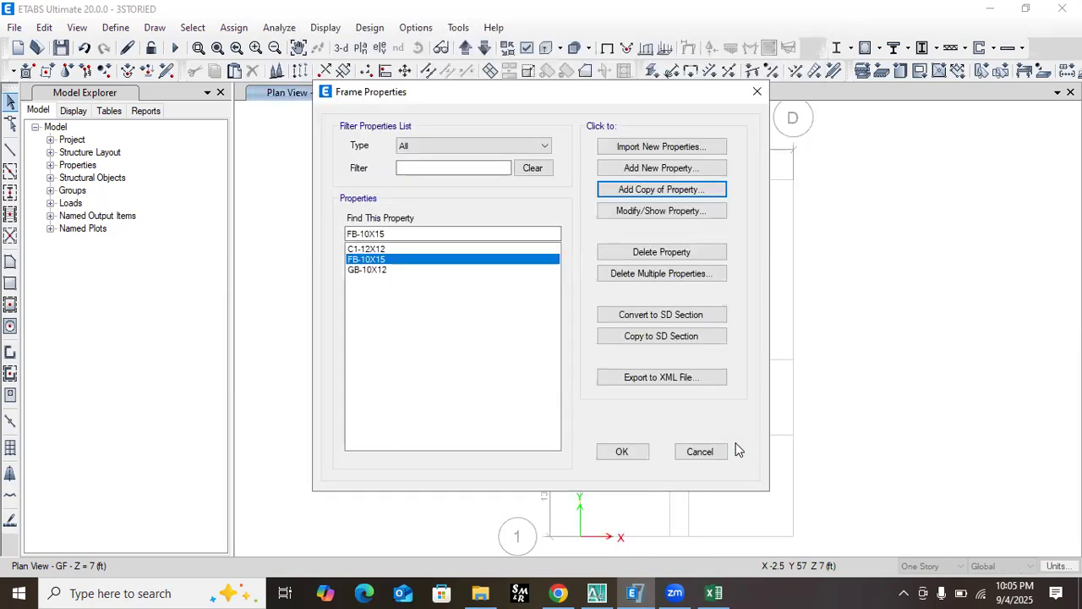
- Accept the frame properties list and save the model
click(412, 322)
click(618, 455)
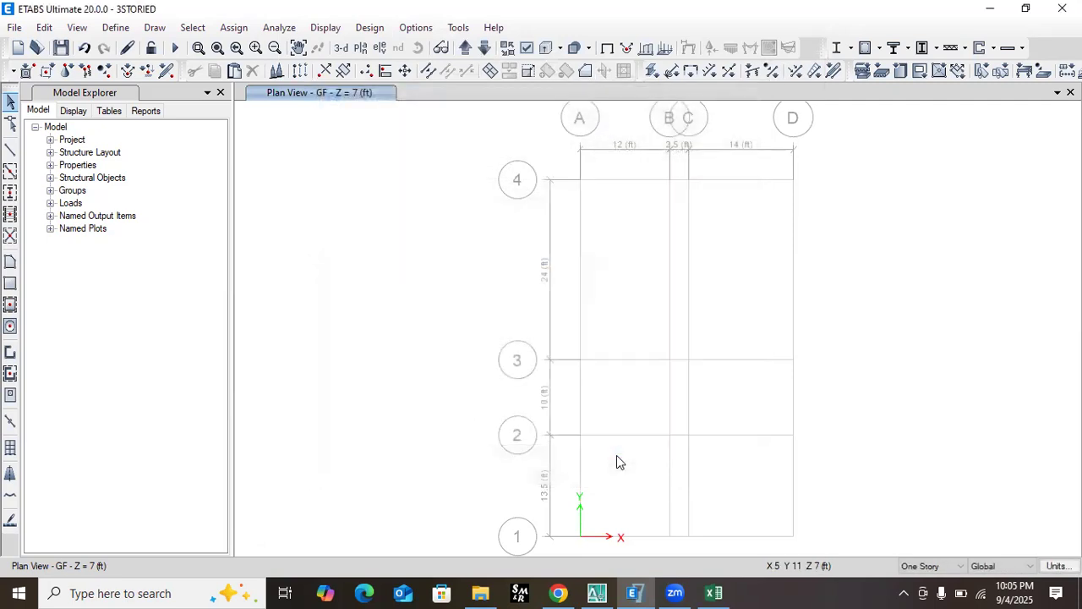
key(ctrl+s)
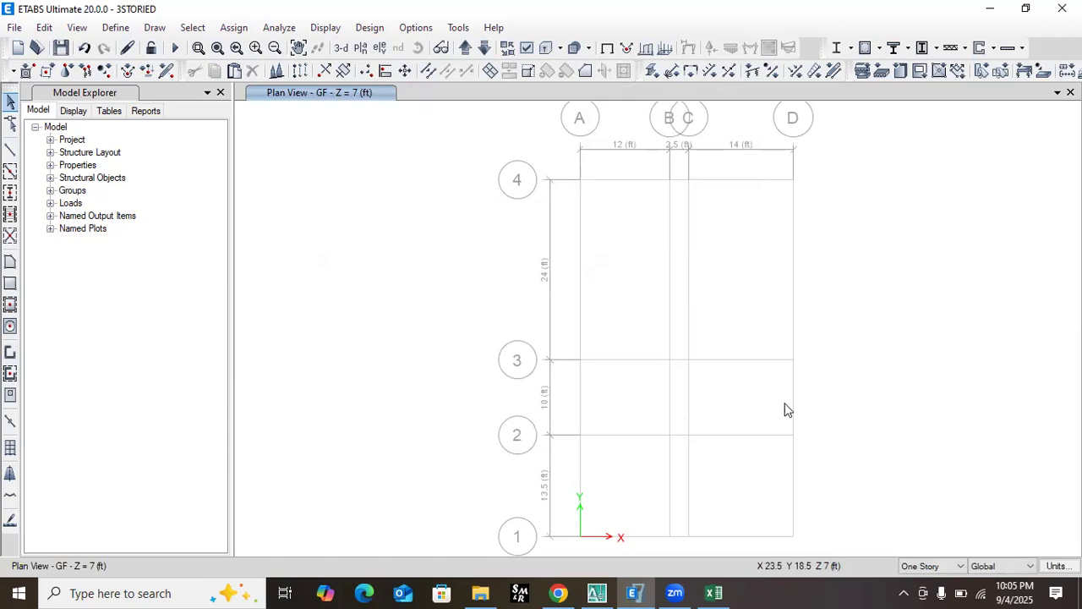
- Add a copy of the slab property Slab1 and name it SLAB-5
click(115, 28)
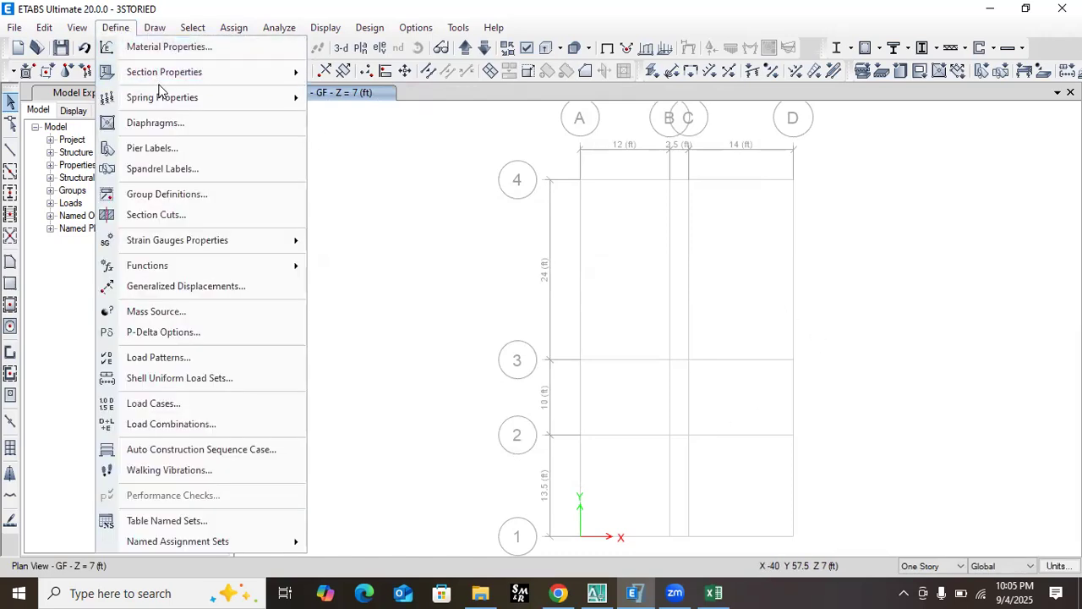
mouse_move(178, 76)
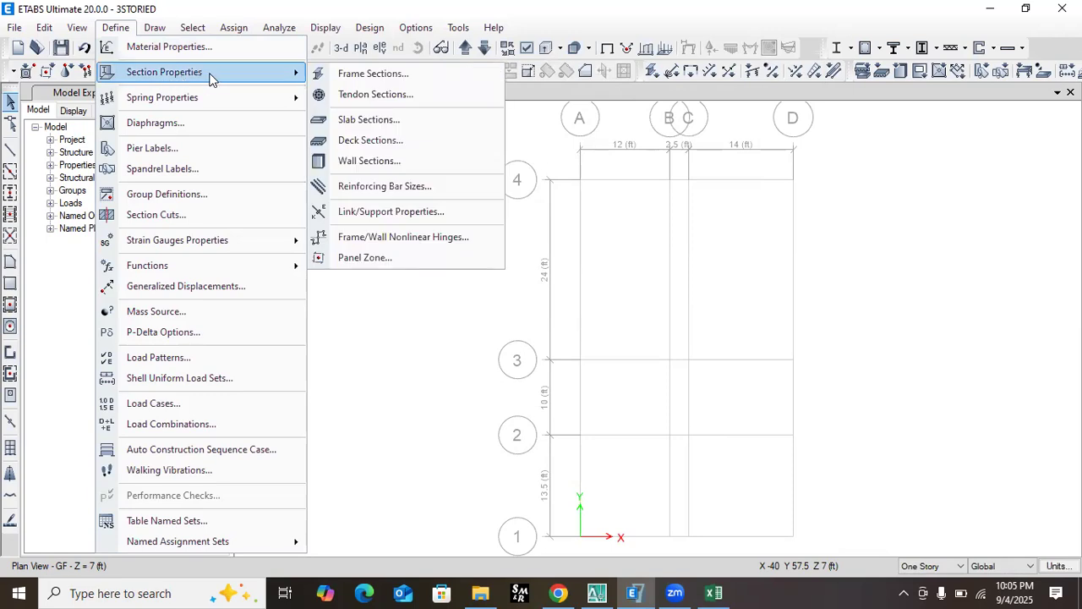
click(369, 120)
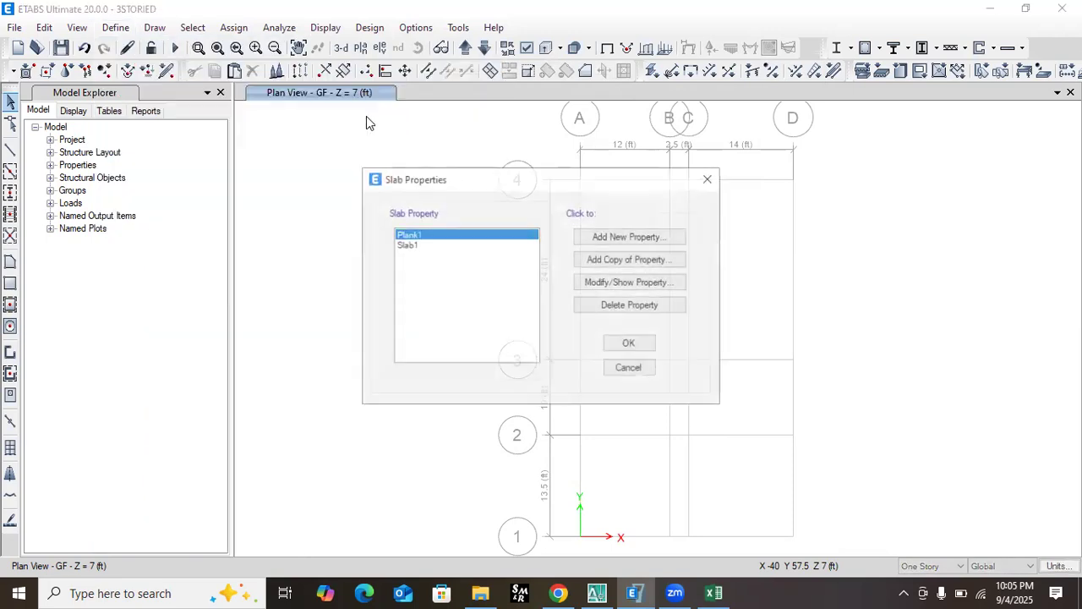
click(427, 246)
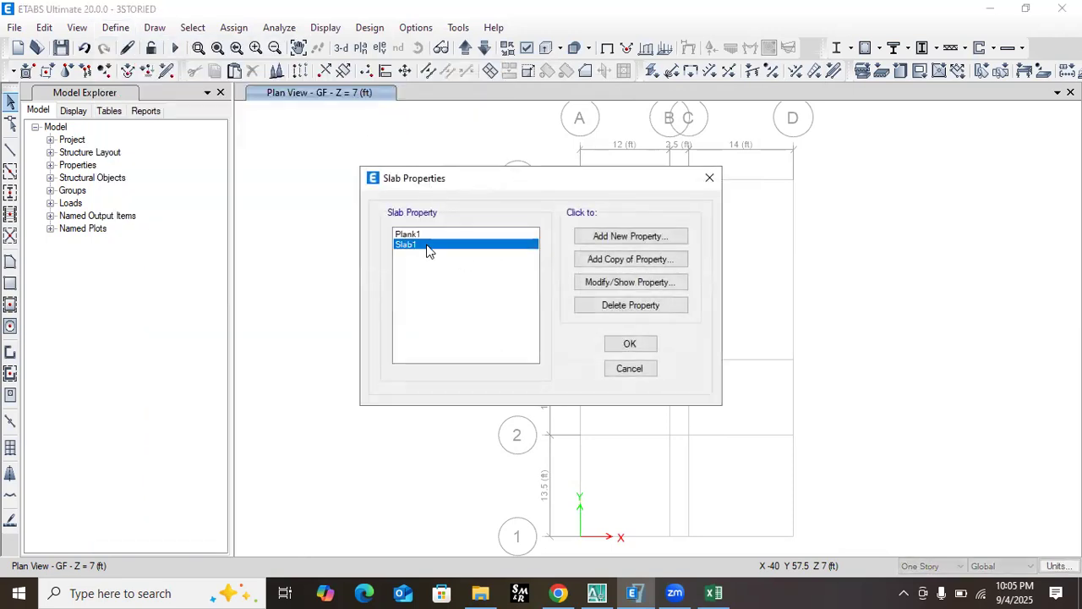
click(595, 266)
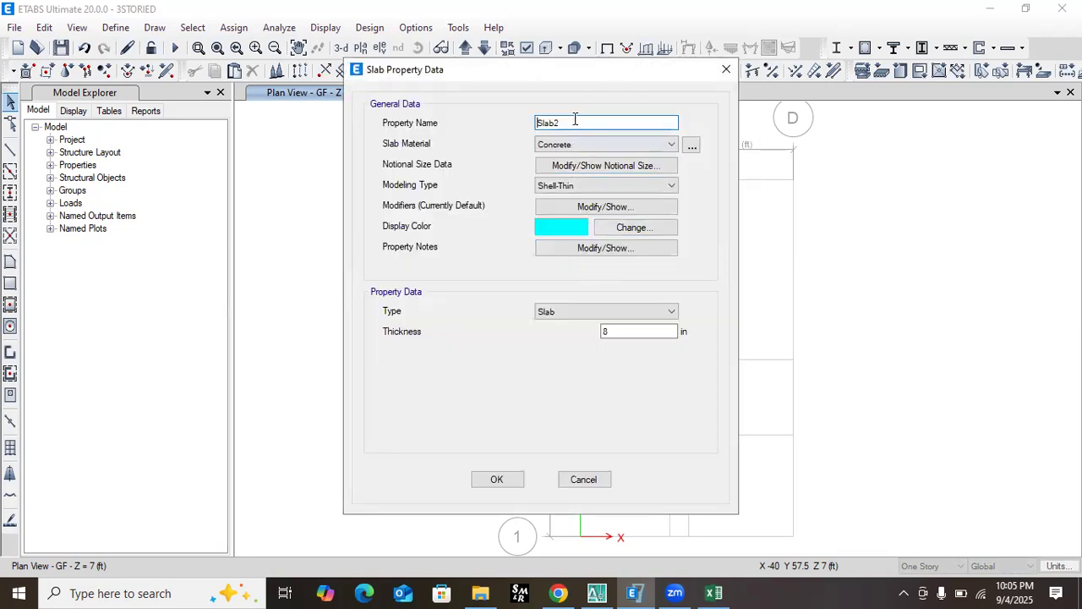
drag(575, 119, 496, 126)
text(SLAB-5)
- Set SLAB-5's material to BRICKS f'c- 3000 PSI and its modeling type to Shell-Thin
click(609, 145)
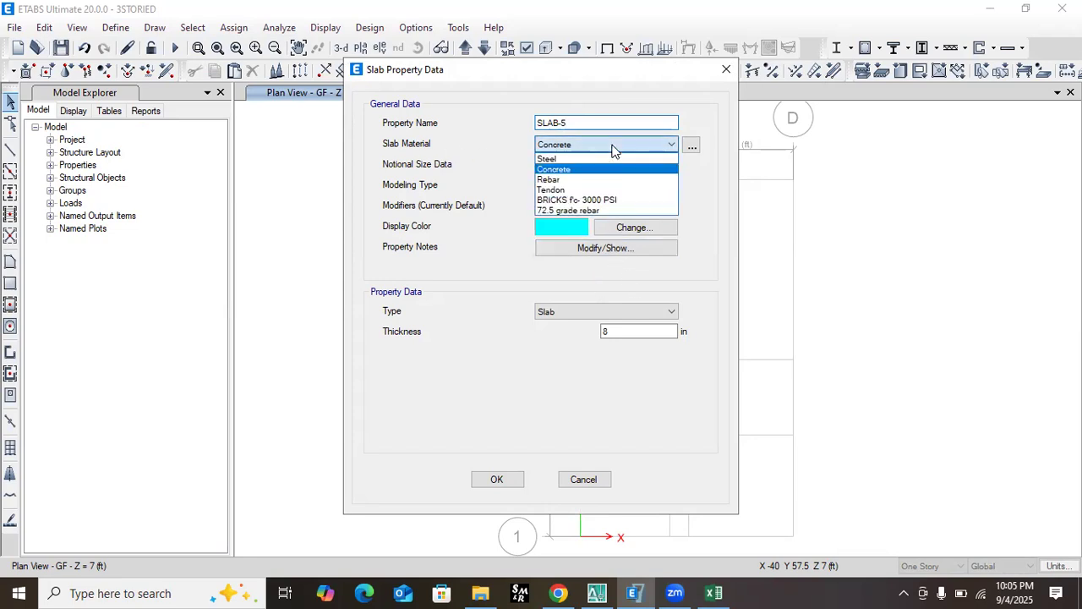
click(567, 201)
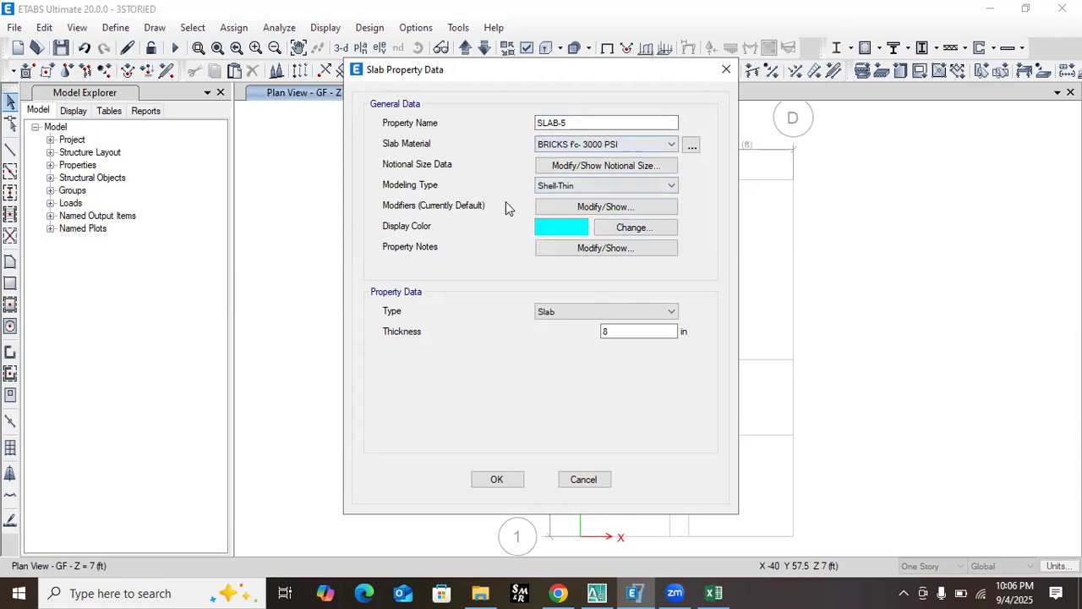
click(570, 188)
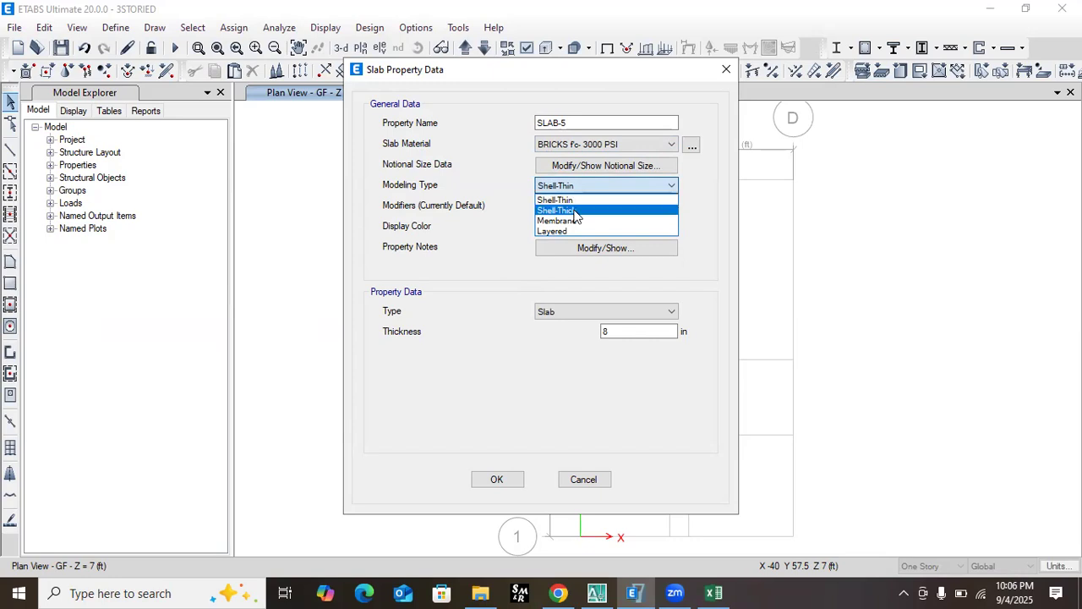
click(562, 200)
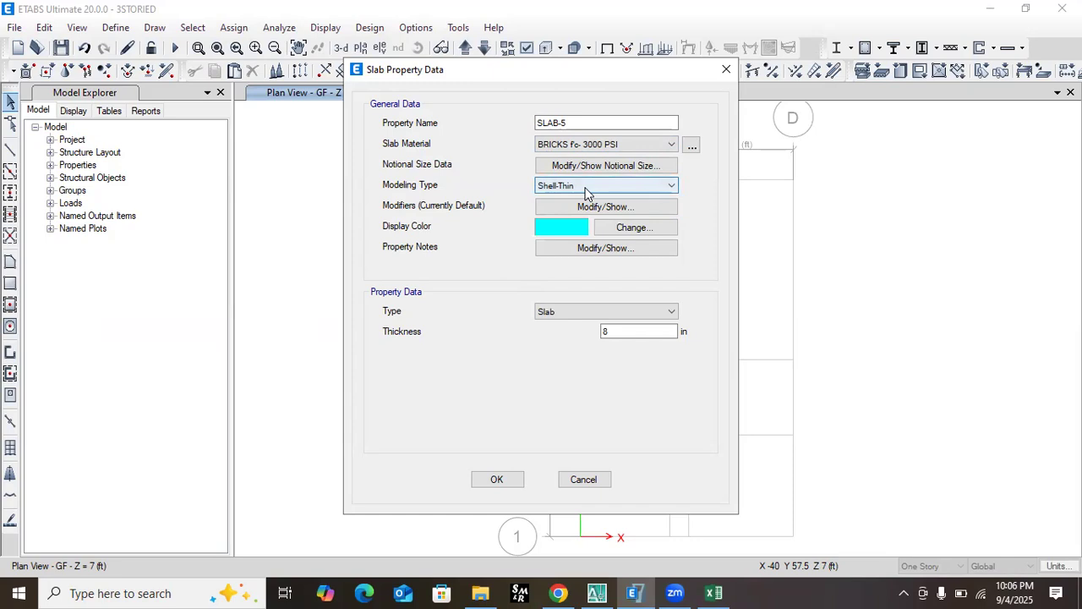
click(587, 250)
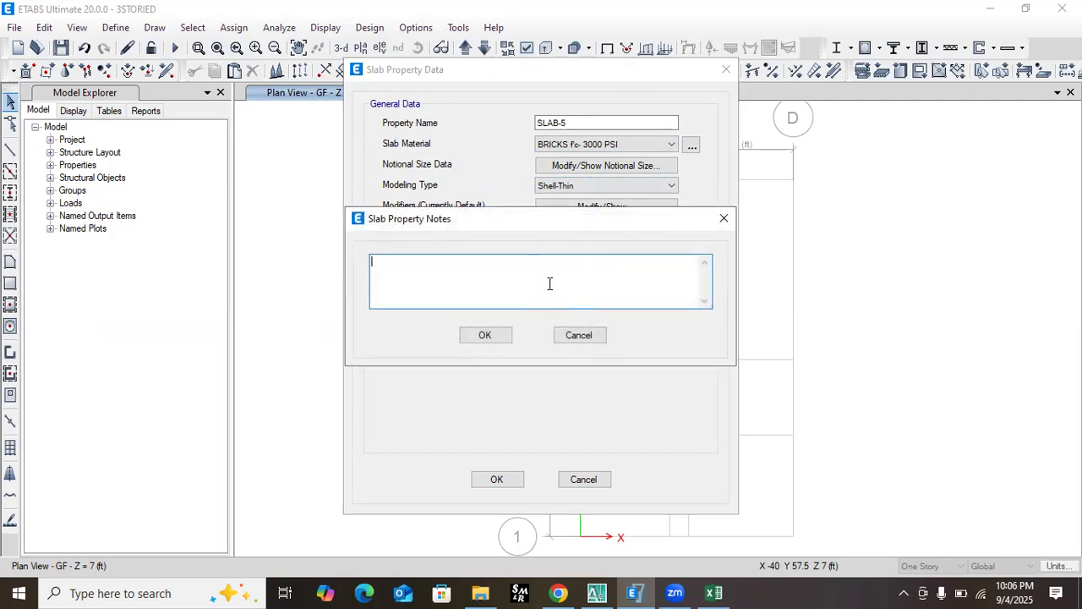
click(725, 220)
- Open SLAB-5's stiffness modifiers, examine the BNBC 2020 slab, beam and column inertia factors in the 03.01 Property Modifier workbook, and return to ETABS
click(585, 208)
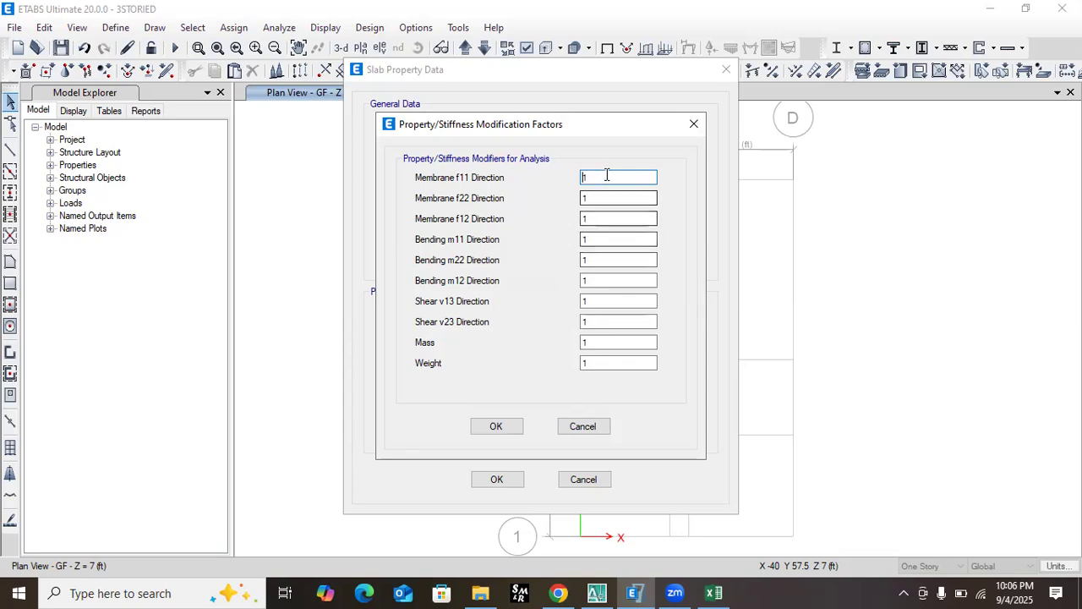
mouse_move(559, 591)
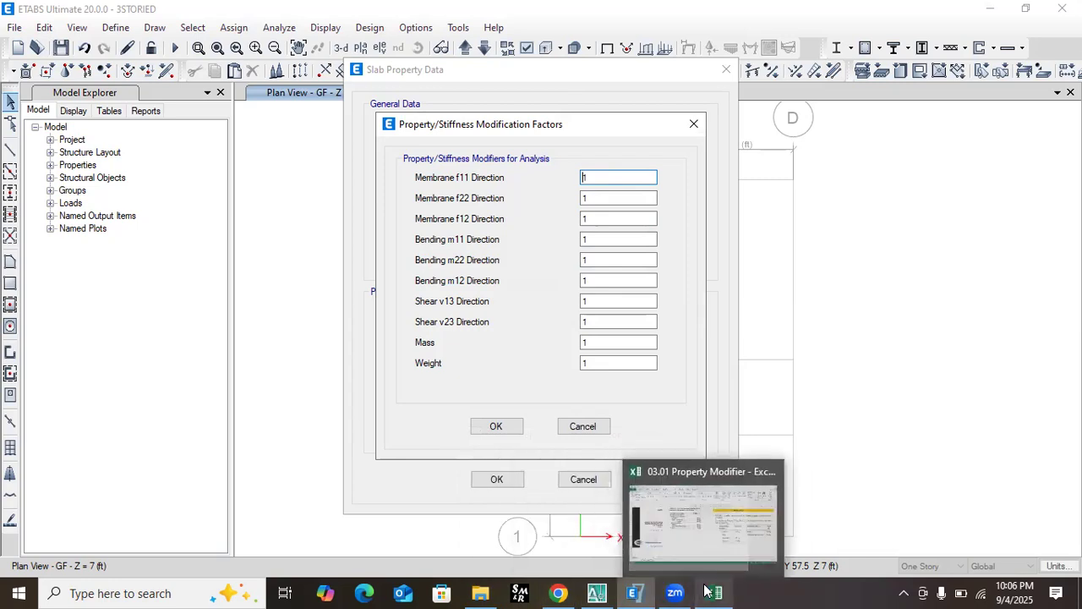
click(710, 552)
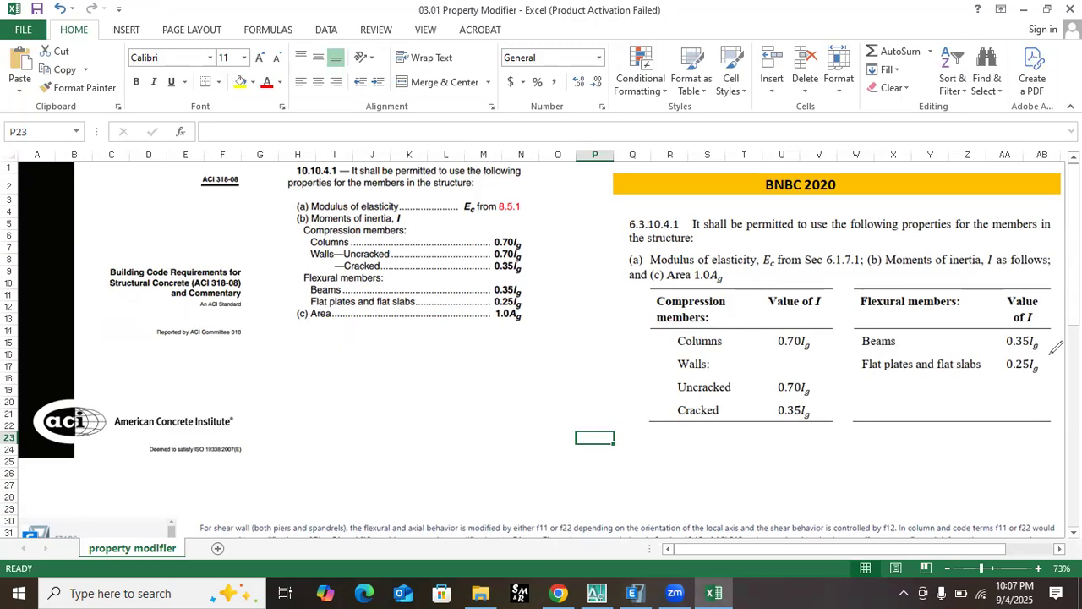
mouse_move(1043, 362)
mouse_down()
mouse_move(1011, 344)
mouse_move(965, 343)
mouse_move(950, 360)
mouse_move(1043, 387)
mouse_move(1045, 359)
mouse_up()
mouse_move(1008, 342)
mouse_down()
mouse_move(1049, 348)
mouse_move(998, 327)
mouse_up()
mouse_move(822, 332)
mouse_down()
mouse_move(790, 325)
mouse_move(769, 347)
mouse_move(831, 358)
mouse_move(812, 332)
mouse_up()
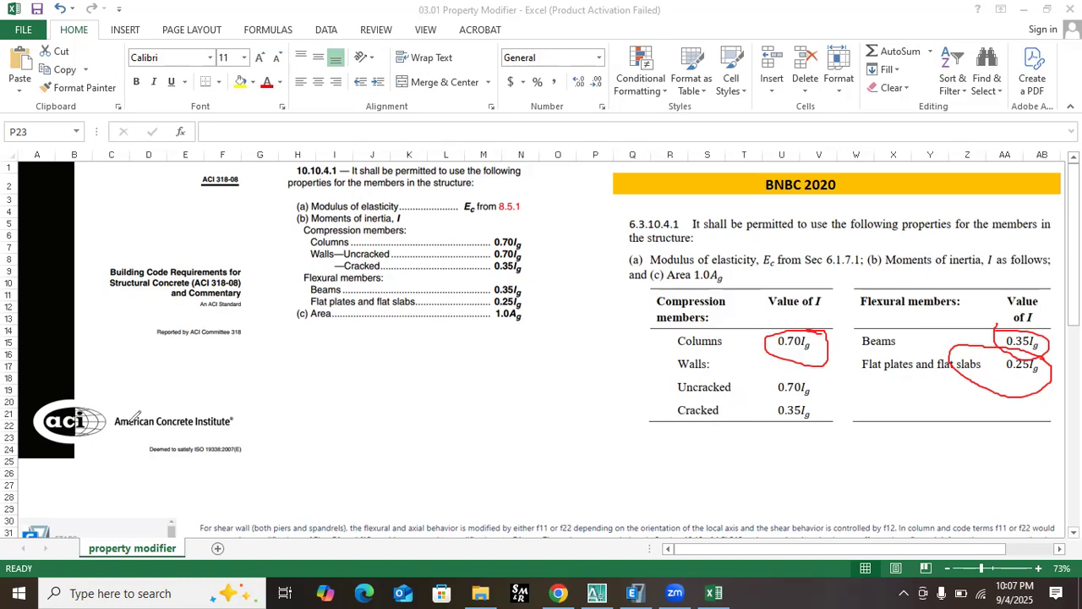
key(Escape)
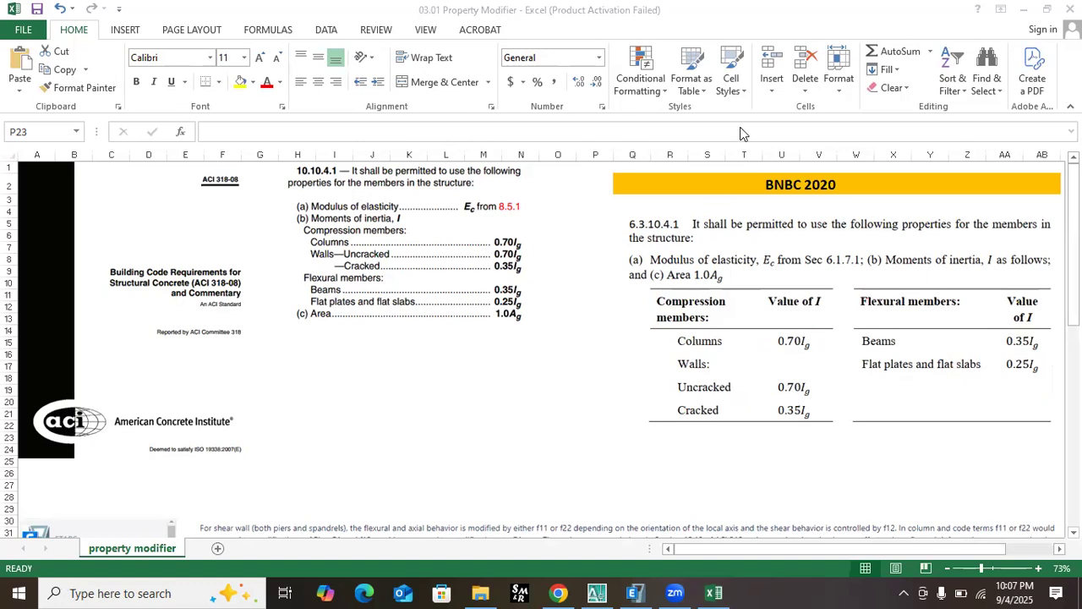
click(1025, 9)
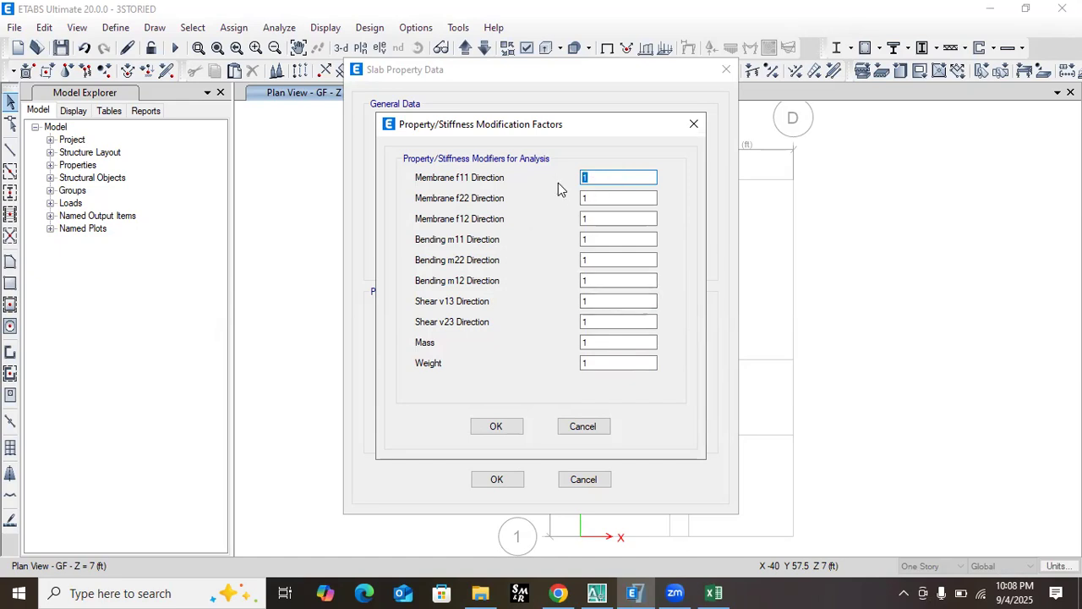
- Set SLAB-5's membrane f11, f22 and f12 modifiers to 0.25
text(0.25)
double_click(594, 200)
text(0.25)
double_click(590, 222)
text(0.25)
- Set SLAB-5's bending m11, m22 and m12 modifiers to 0.25
double_click(583, 240)
text(0.25)
double_click(585, 260)
text(0.25)
double_click(584, 281)
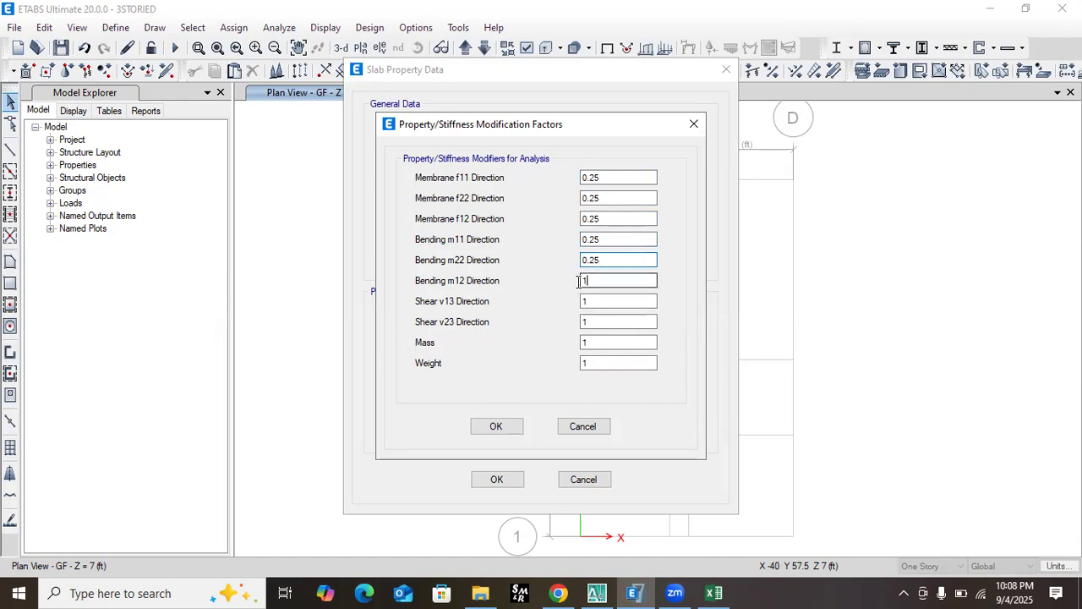
text(0.25)
- Set SLAB-5's shear v13 and v23 modifiers to 0.25 and confirm the slab property
double_click(583, 302)
text(0)
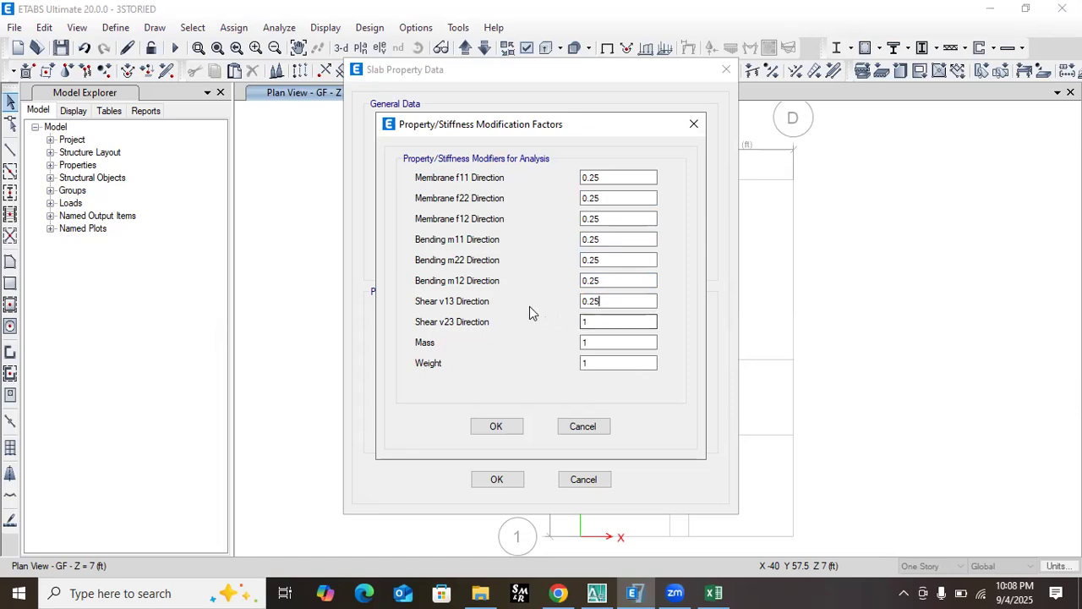
double_click(597, 321)
text(0.25)
click(497, 426)
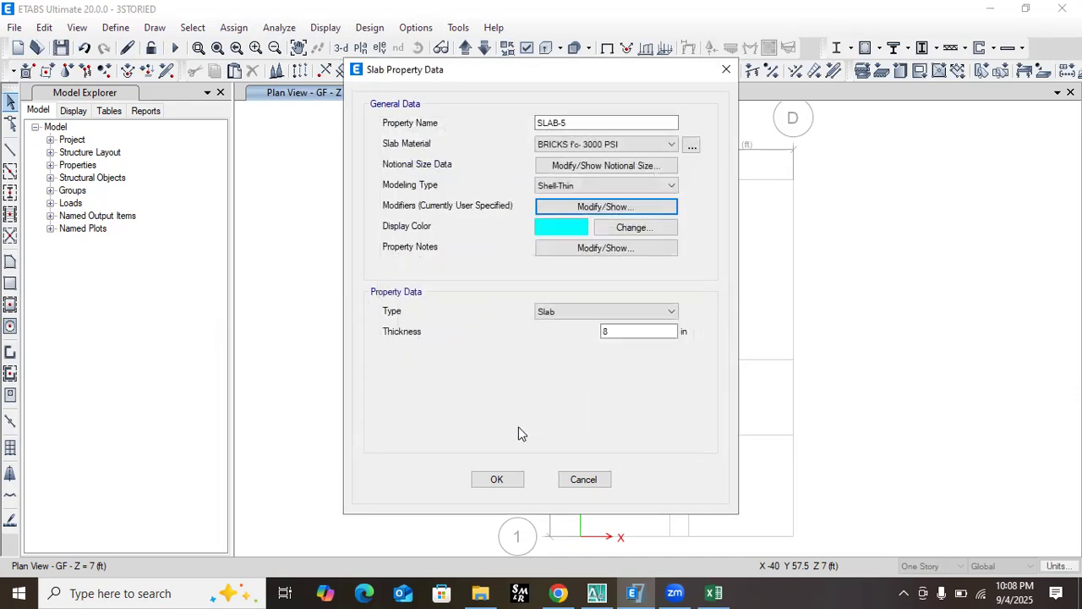
click(515, 480)
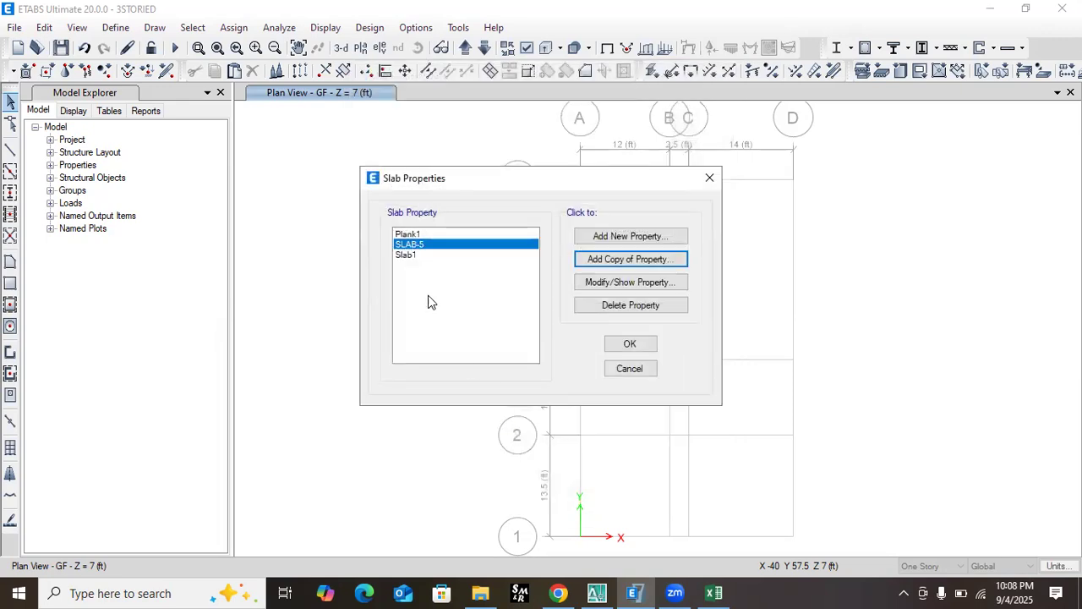
- Delete the slab properties Slab1 and Plank1 from the slab property list
click(408, 258)
click(630, 305)
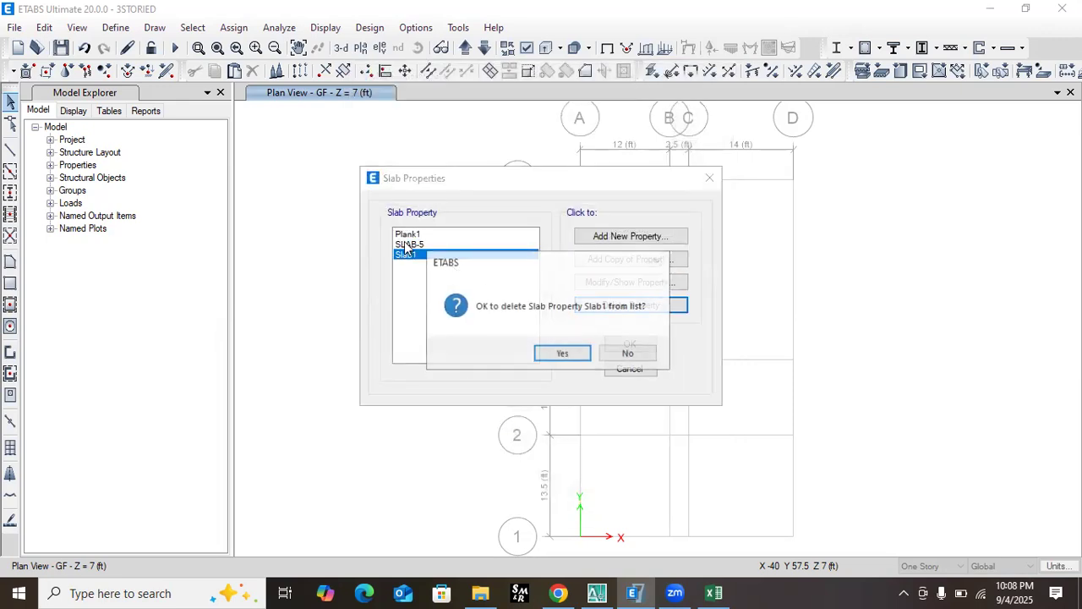
click(562, 353)
click(411, 235)
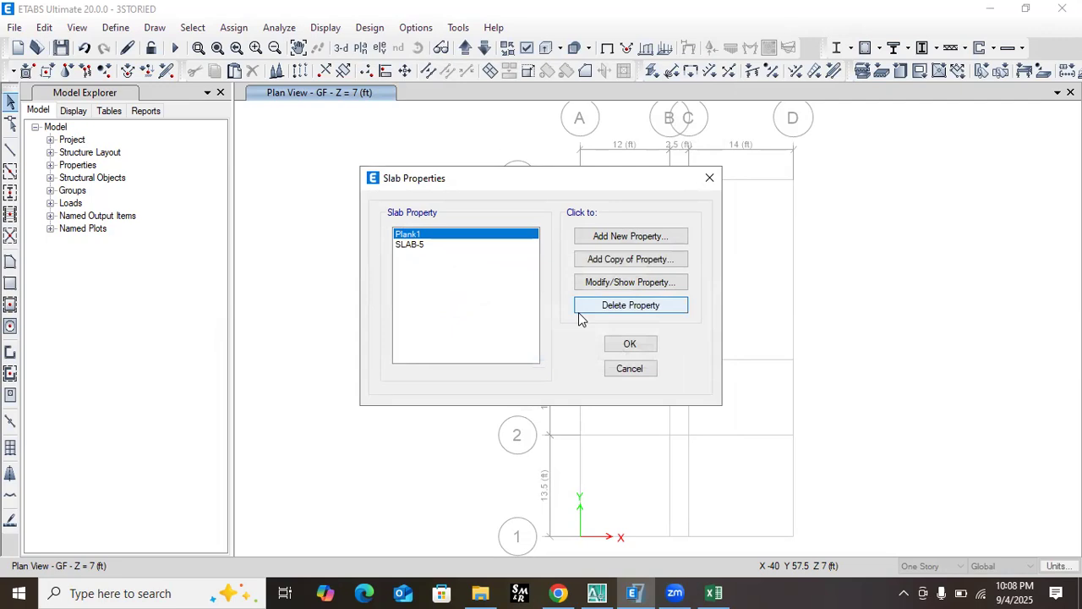
click(601, 307)
click(568, 355)
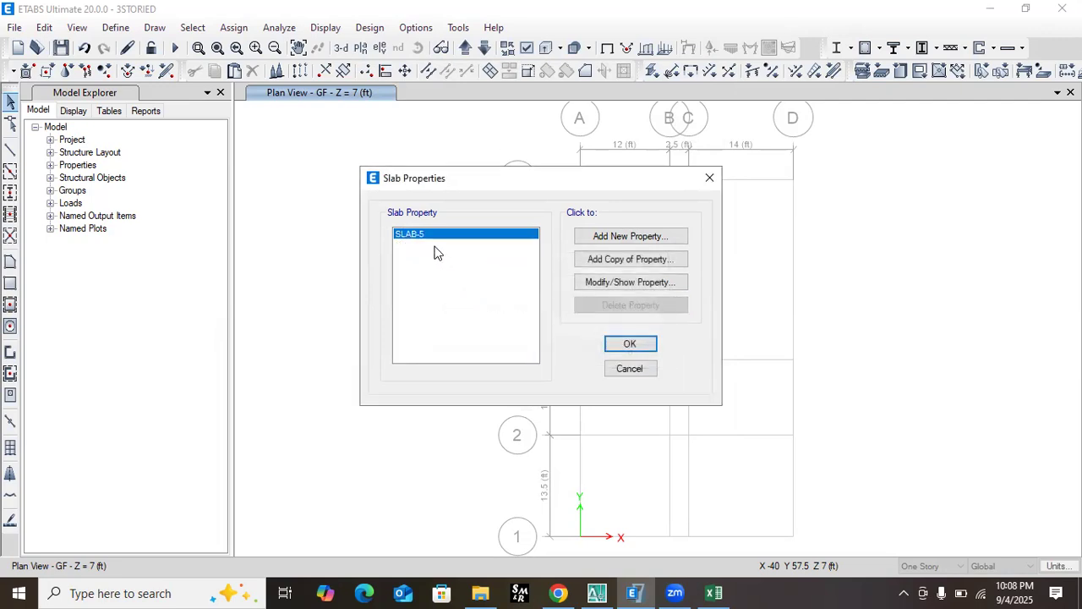
- Rename slab property SLAB-5 to SLAB-5" and set its thickness to 5 in, with Slab as the type
click(629, 283)
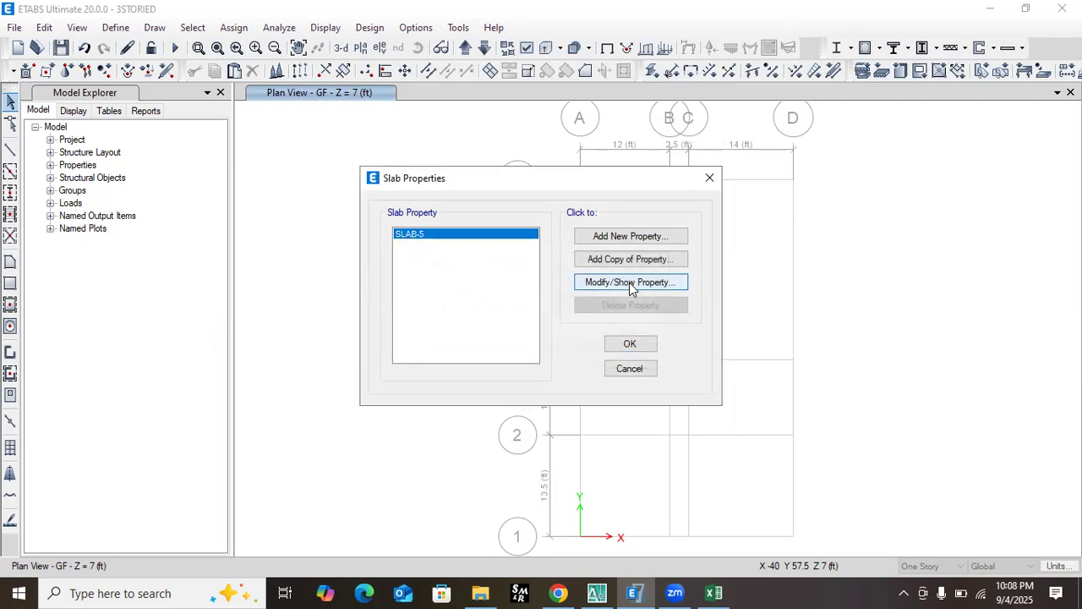
click(573, 118)
text(")
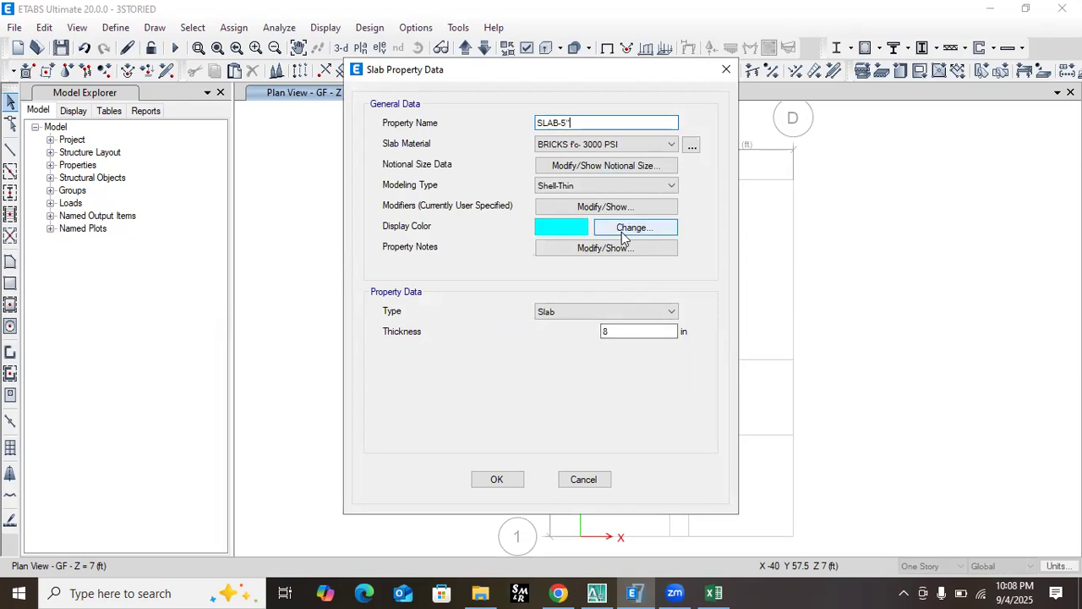
double_click(630, 331)
text(5)
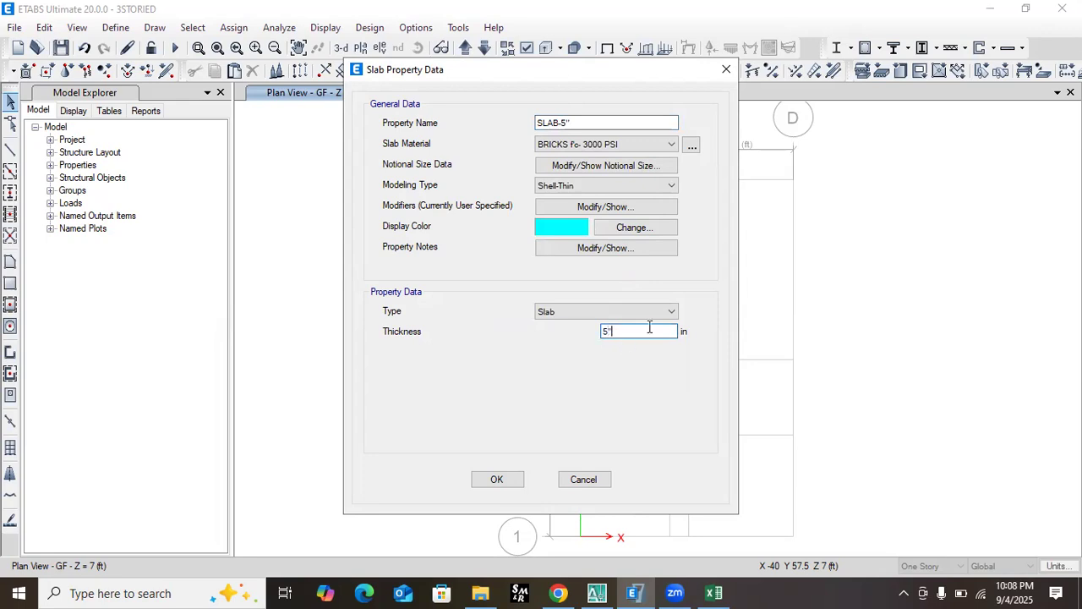
click(647, 311)
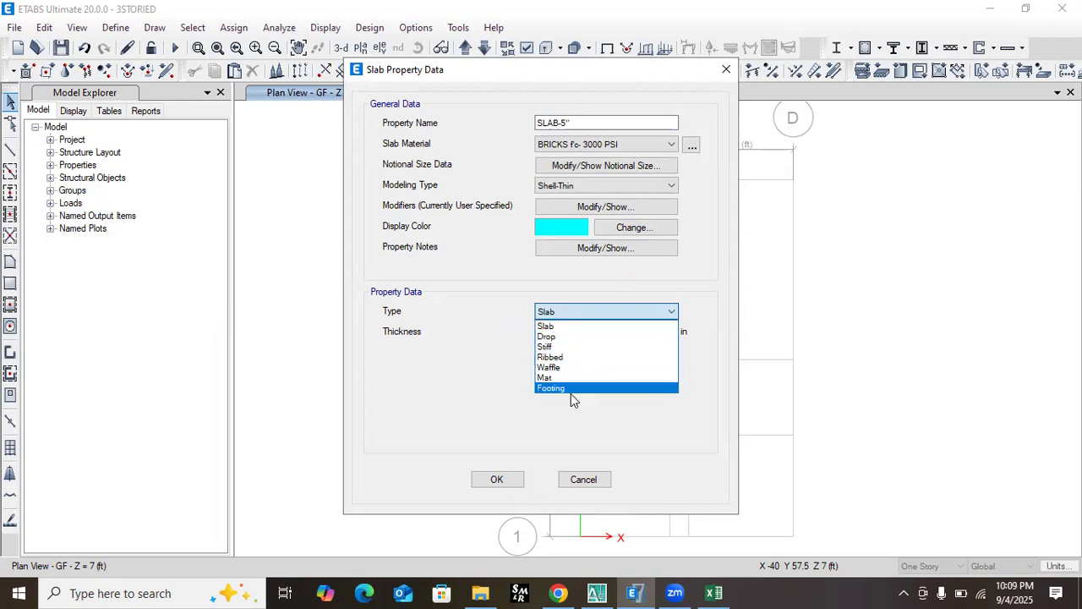
click(577, 330)
click(486, 480)
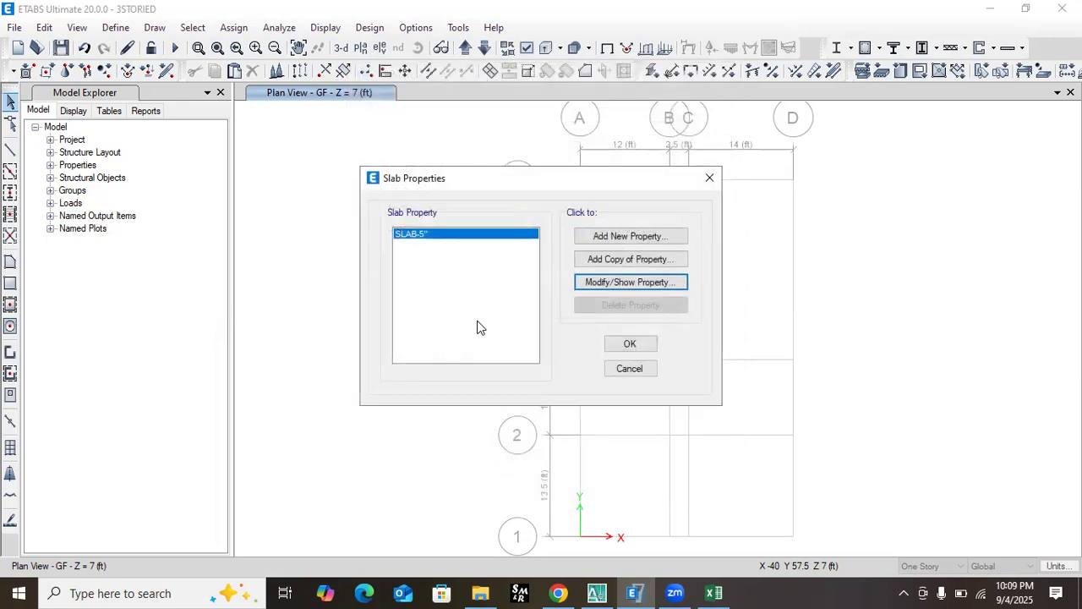
- Add a copy of SLAB-5" named STAIR-6 with a thickness of 6 in and confirm the slab properties
click(587, 260)
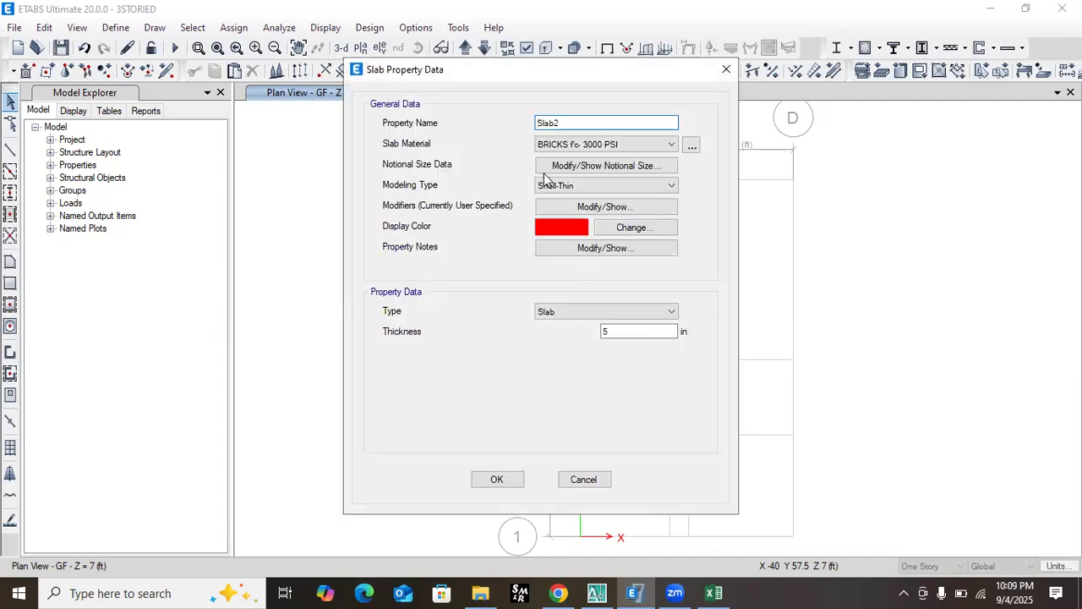
drag(574, 124, 519, 126)
text(STAIR-6)
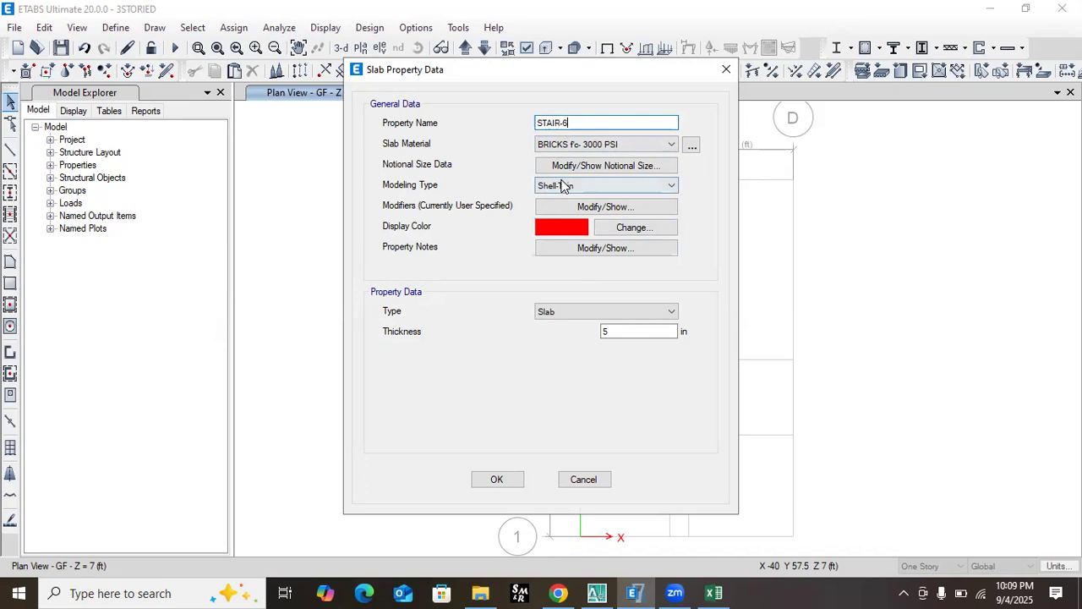
double_click(625, 332)
text(6)
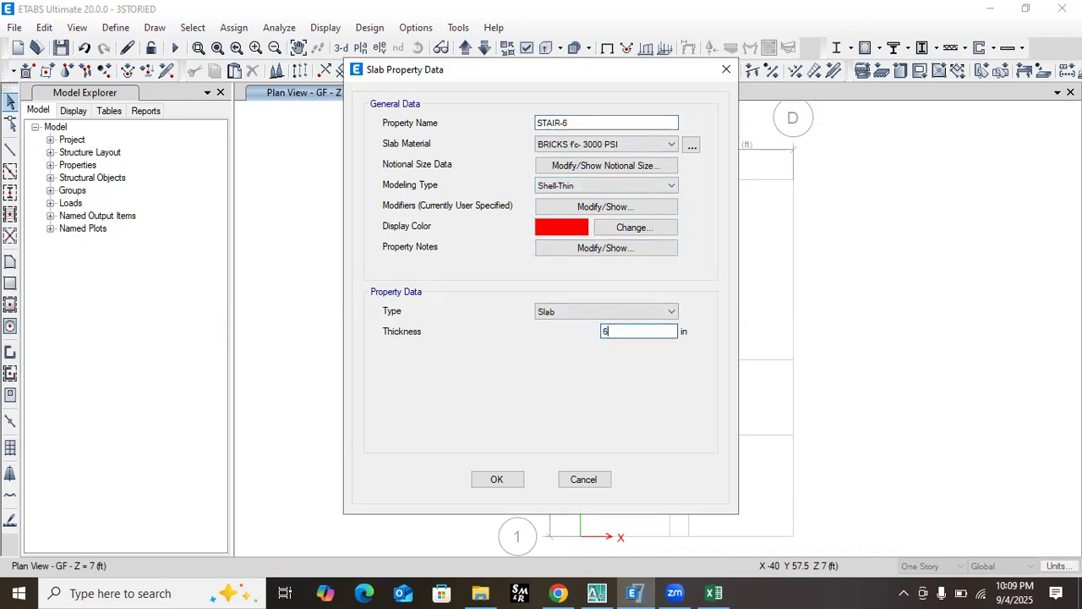
click(510, 483)
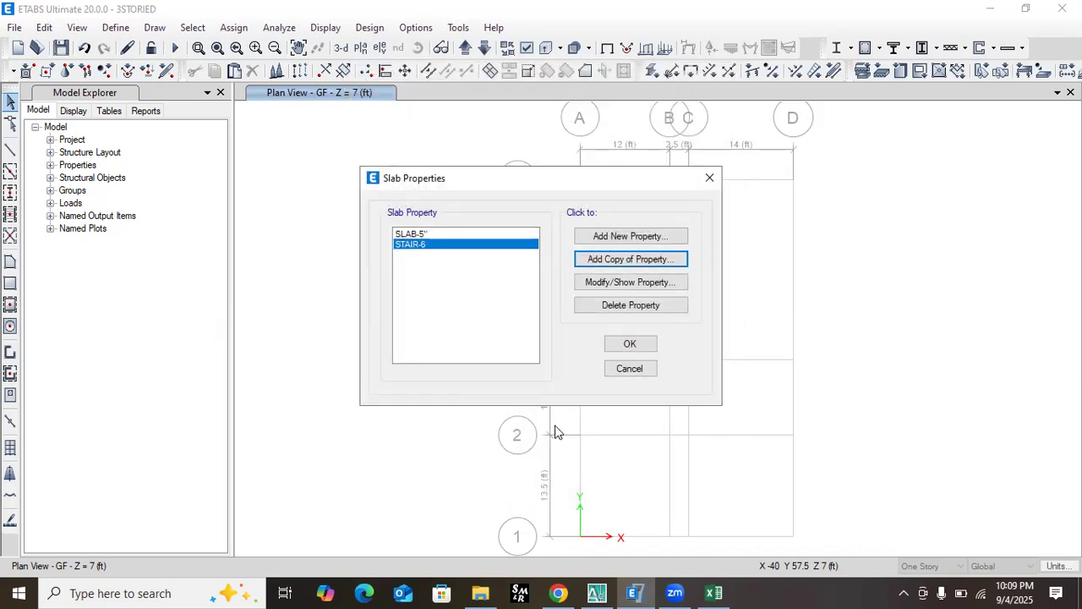
click(625, 346)
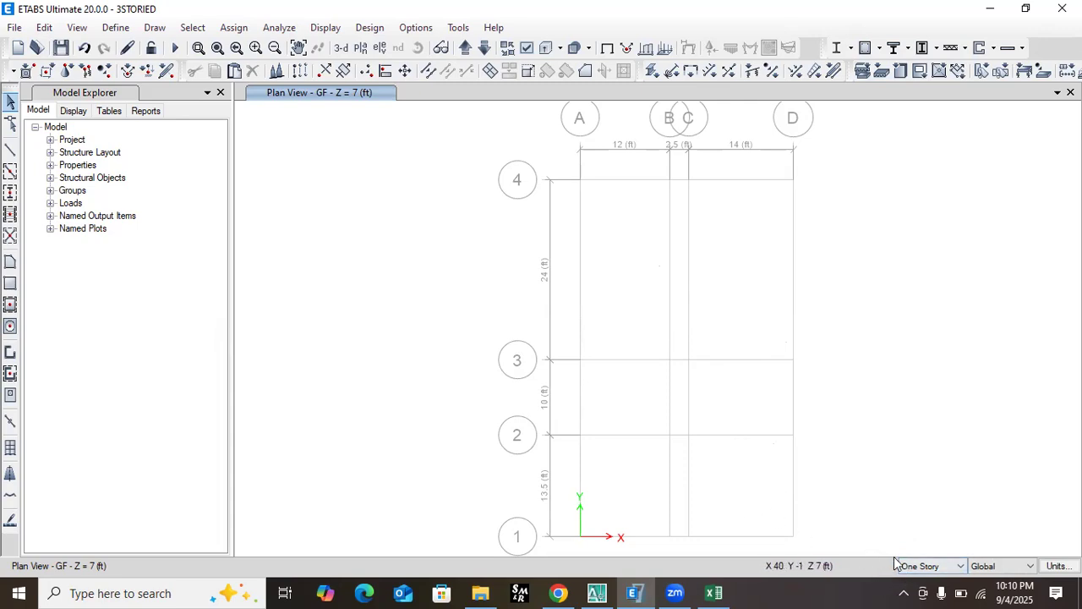
- Draw C1-12X12 columns on all stories at grid intersections A-4 and D-4, and close the object properties
click(923, 567)
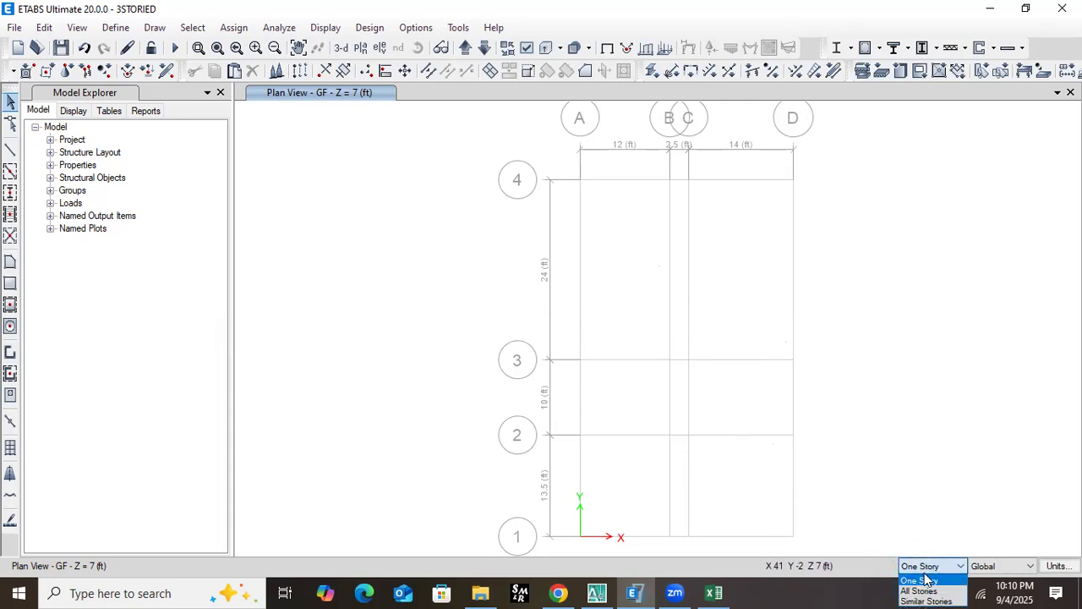
click(922, 590)
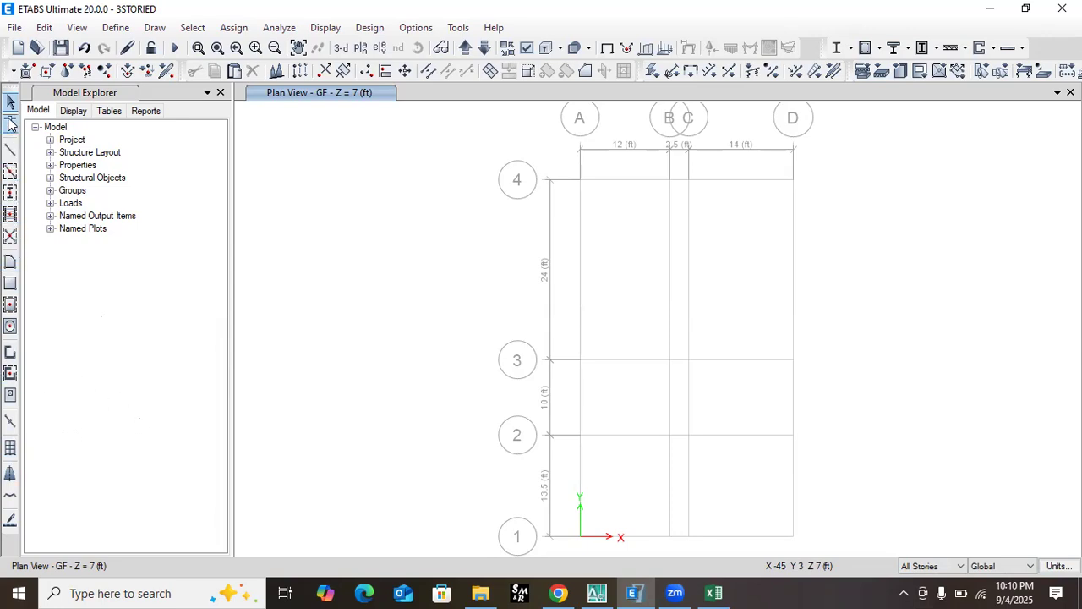
click(10, 193)
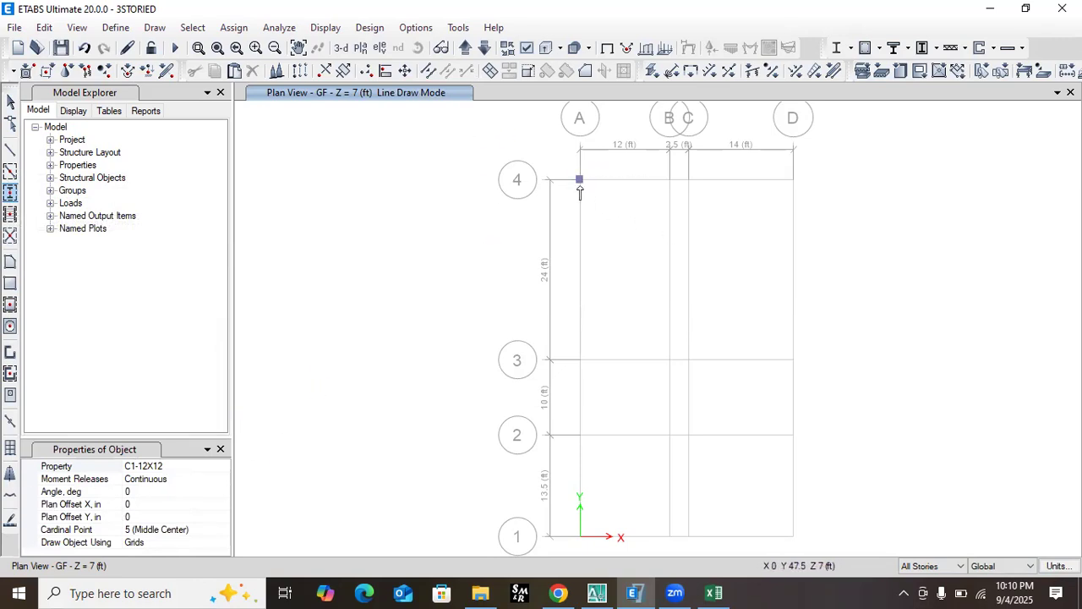
click(792, 180)
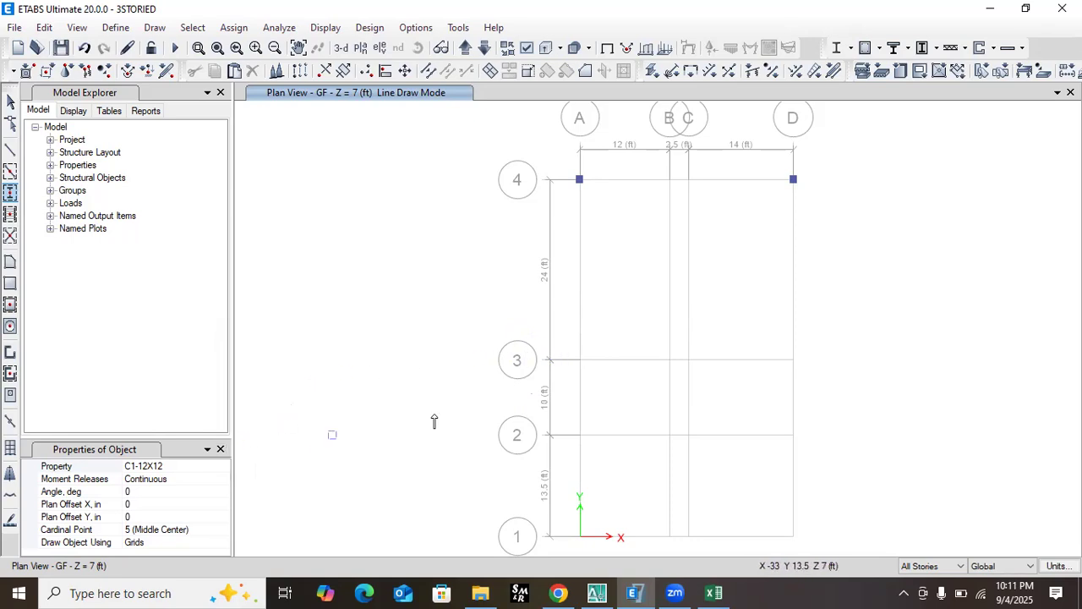
click(220, 449)
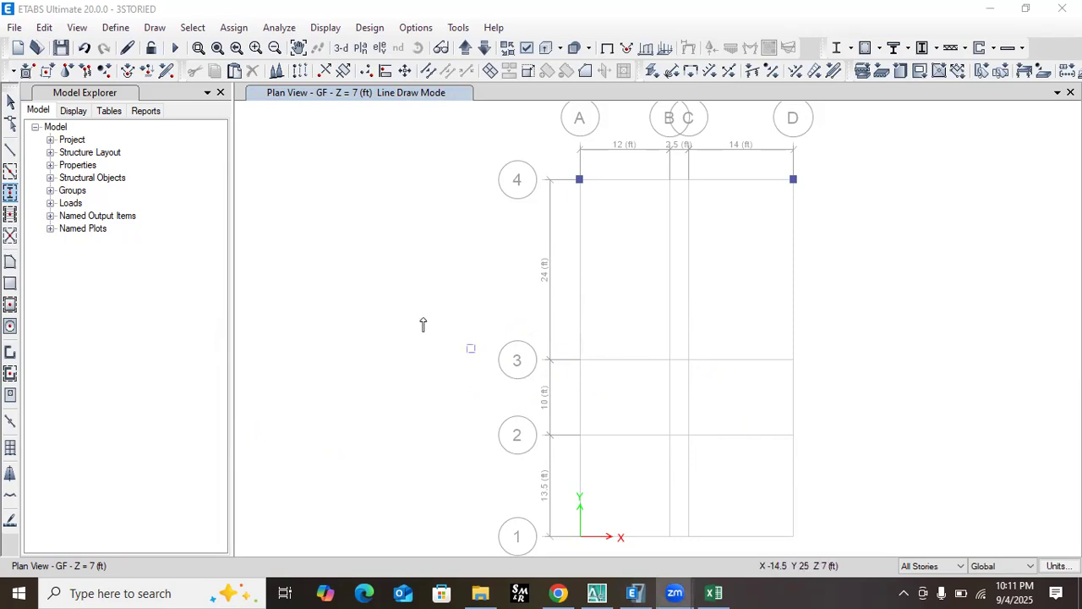
click(373, 213)
key(Escape)
drag(345, 196, 407, 257)
key(Delete)
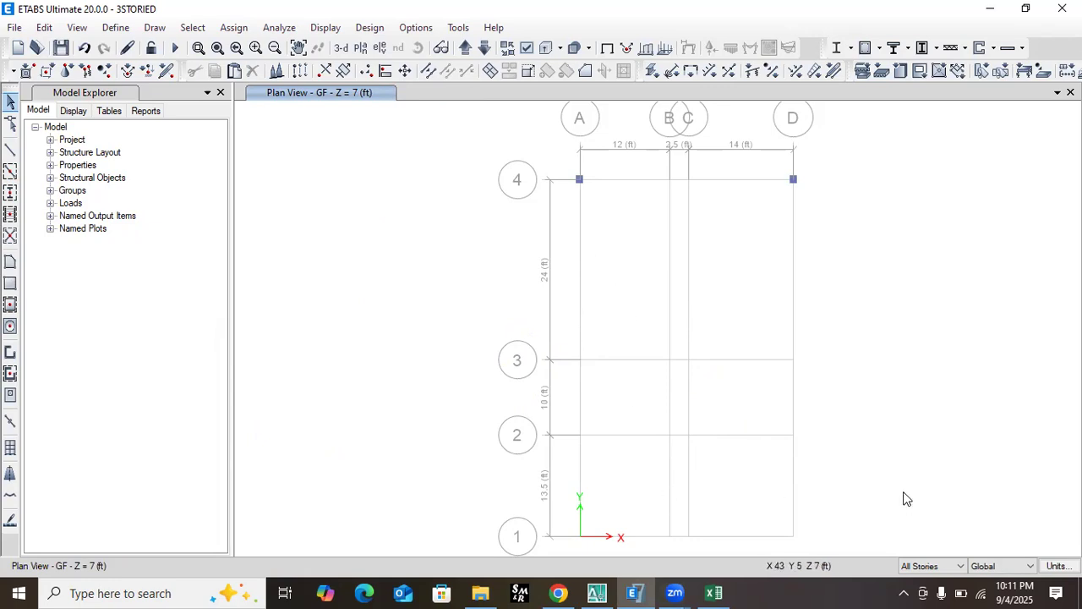
- Set the maximum graphic font size to 12 points in the graphics preferences and check the grid labels
scroll(570, 239, down, 3)
scroll(568, 313, up, 3)
scroll(567, 207, down, 3)
scroll(559, 199, up, 3)
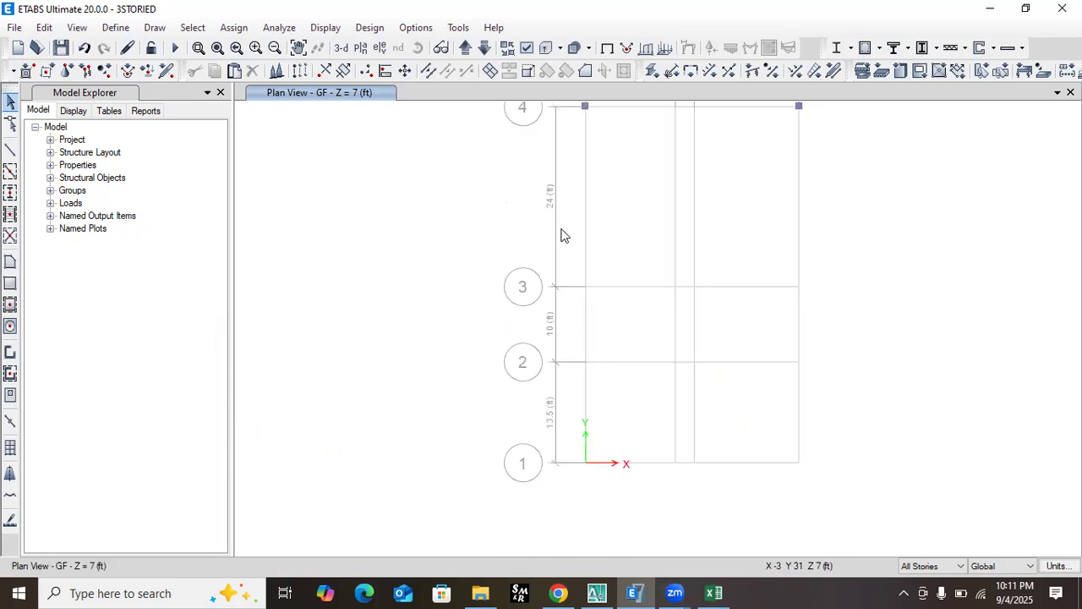
scroll(567, 253, down, 3)
scroll(567, 250, up, 3)
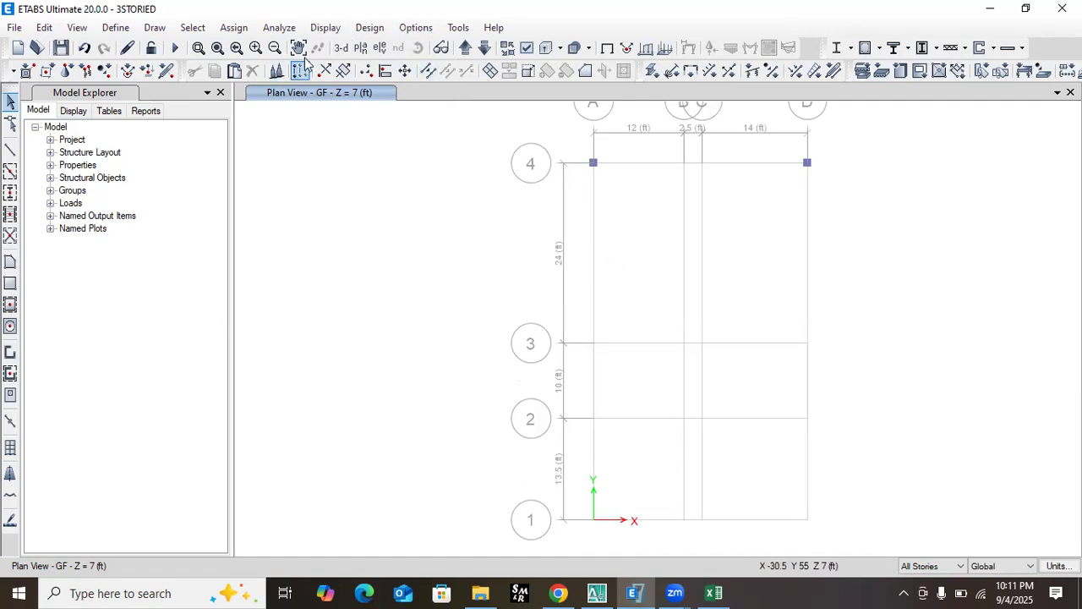
click(415, 28)
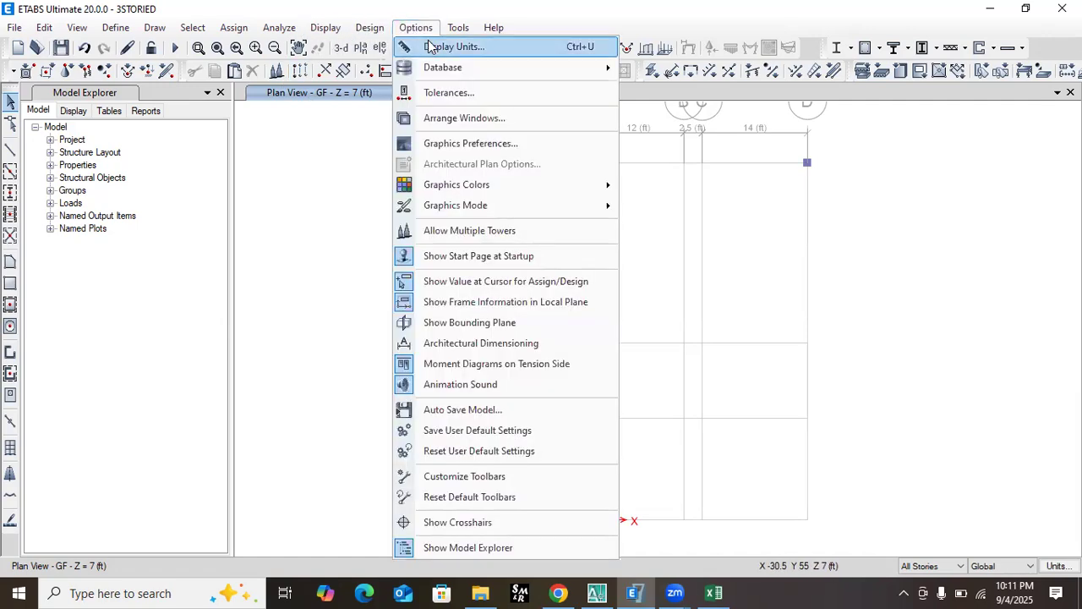
click(464, 145)
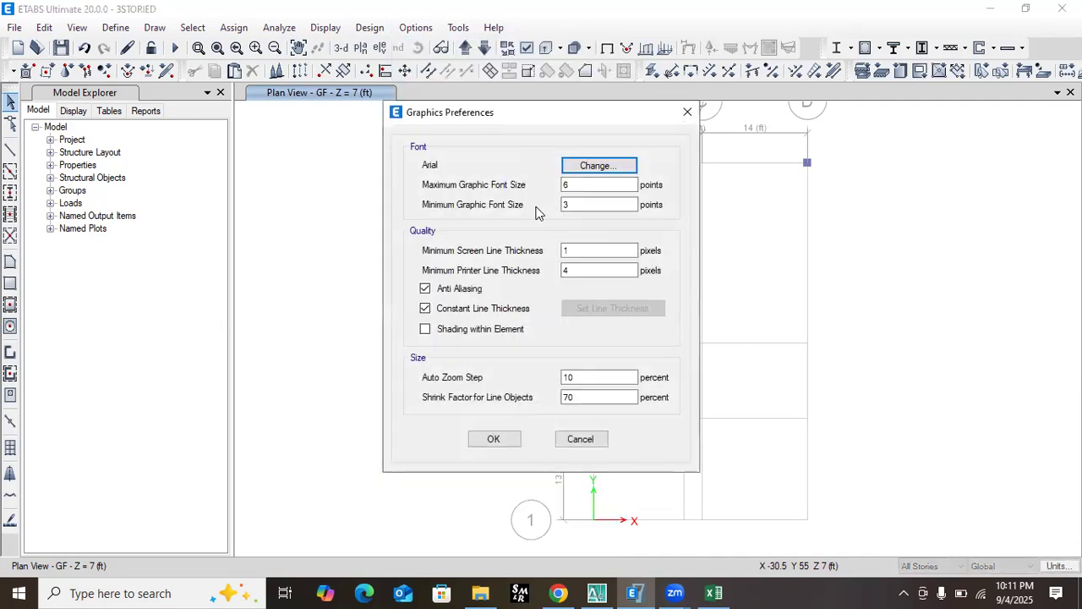
drag(572, 184, 548, 194)
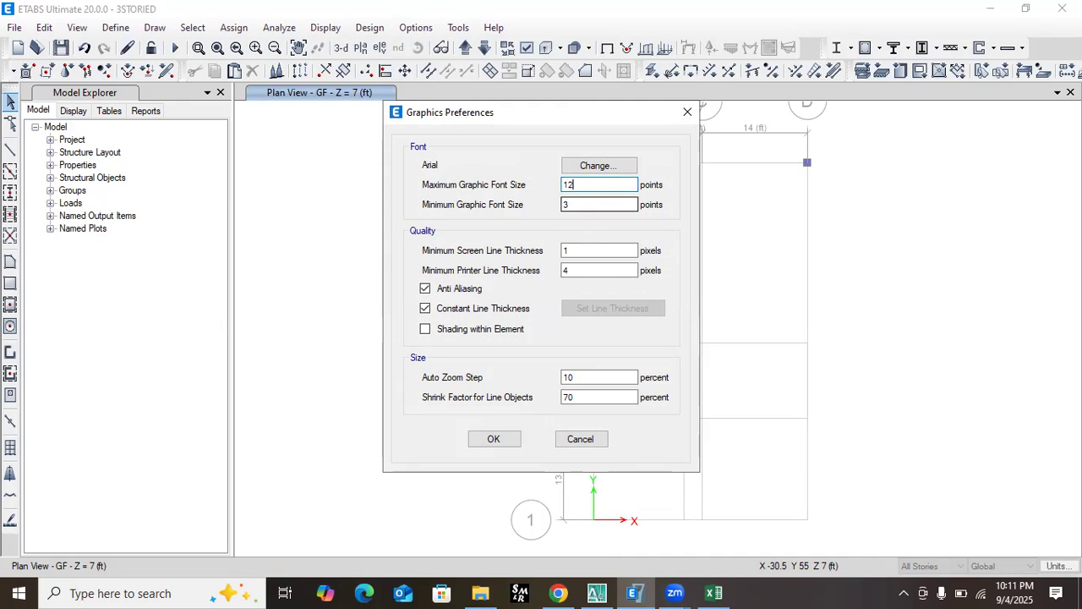
drag(599, 207, 539, 214)
click(495, 441)
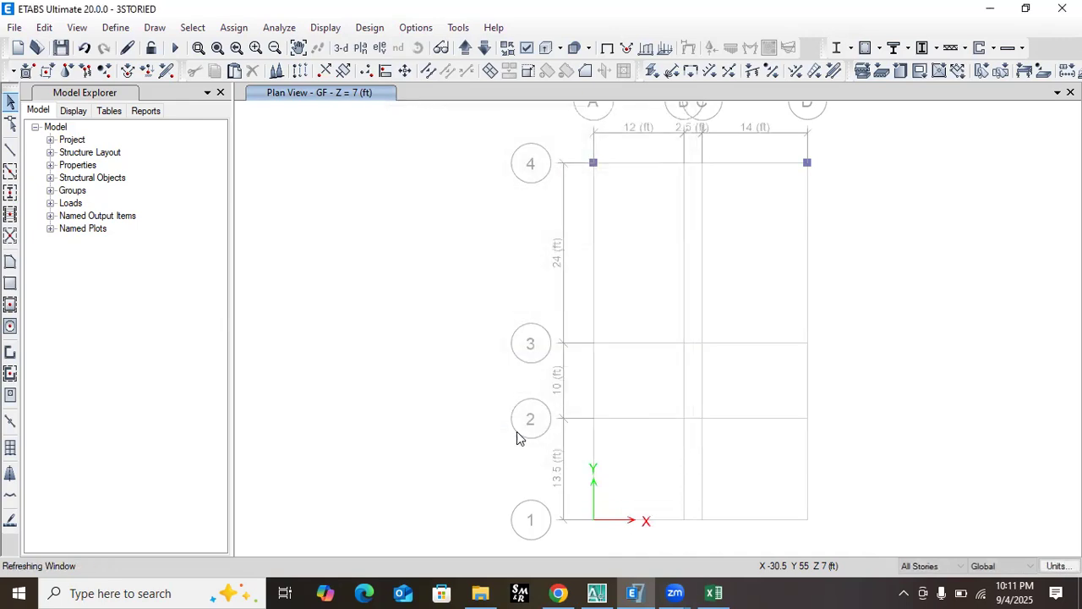
scroll(587, 208, up, 3)
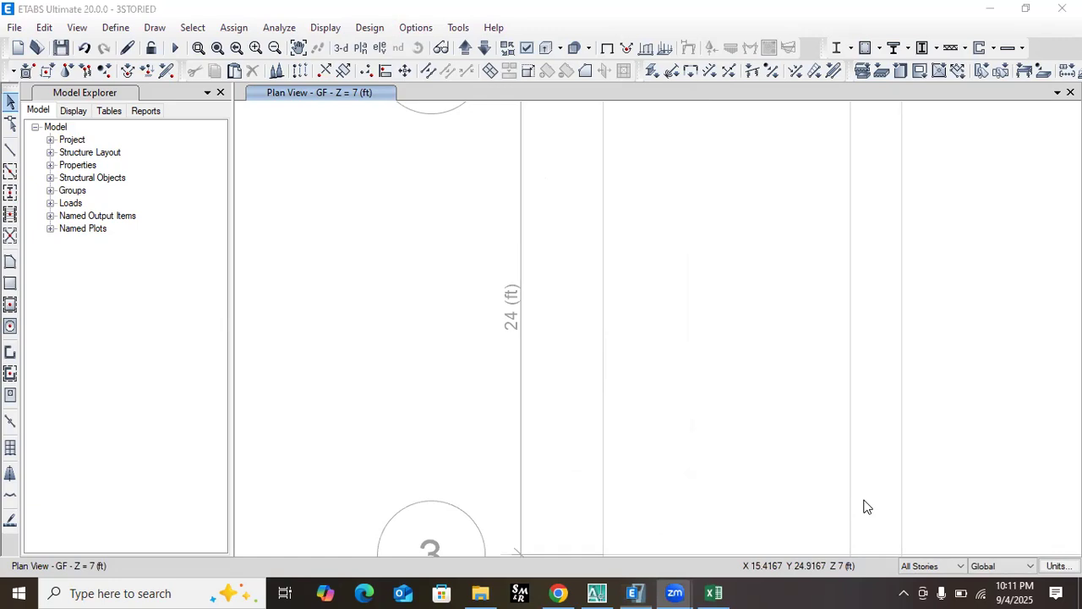
scroll(558, 365, down, 3)
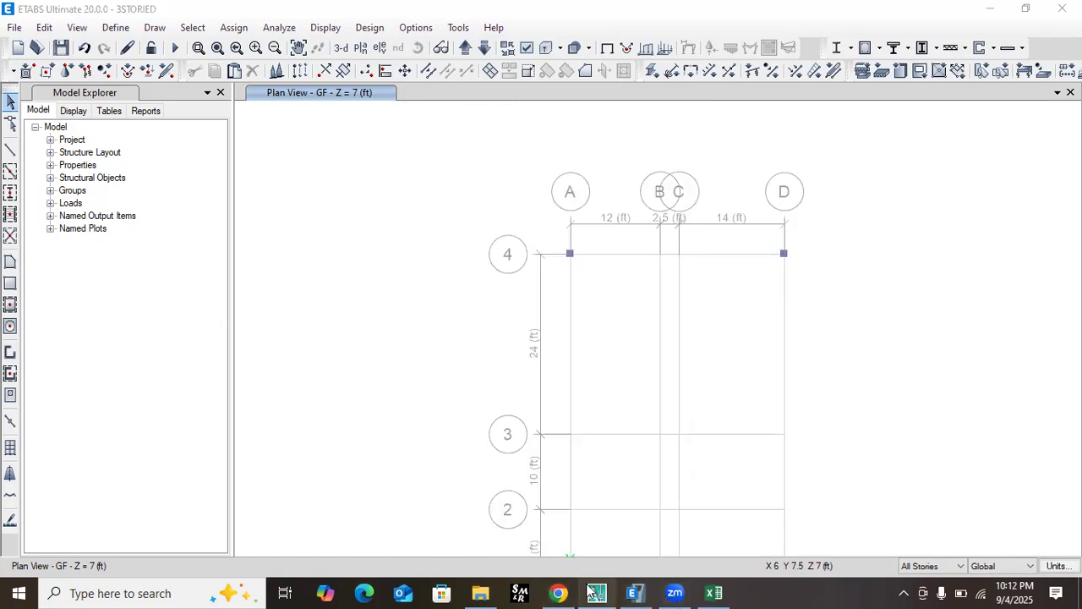
- Switch to AutoCAD, examine the column positions and grid spacings in rogonathpur 2 (1).dwg, and return to ETABS
click(572, 498)
scroll(483, 225, down, 2)
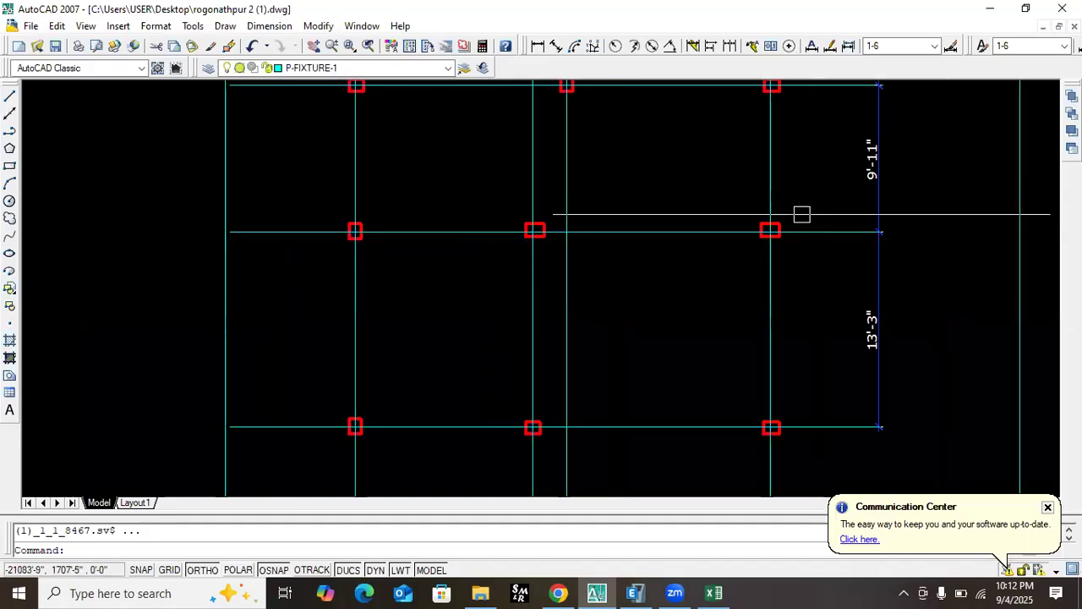
scroll(745, 338, down, 2)
scroll(817, 147, up, 3)
scroll(780, 220, down, 3)
scroll(798, 154, up, 4)
scroll(776, 212, down, 2)
scroll(799, 205, up, 4)
scroll(751, 335, down, 2)
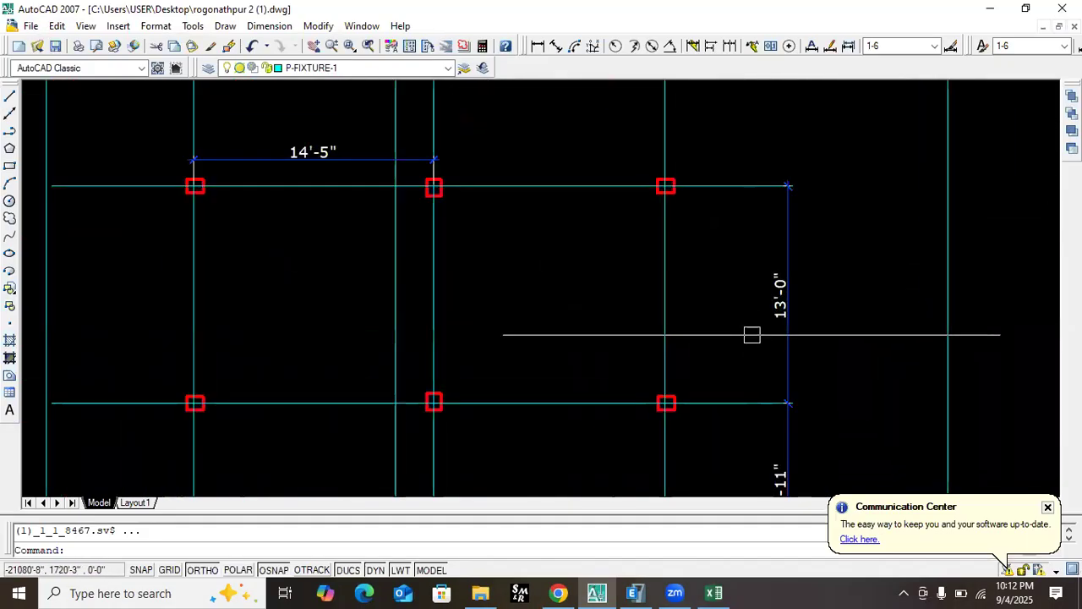
scroll(752, 335, down, 3)
click(990, 8)
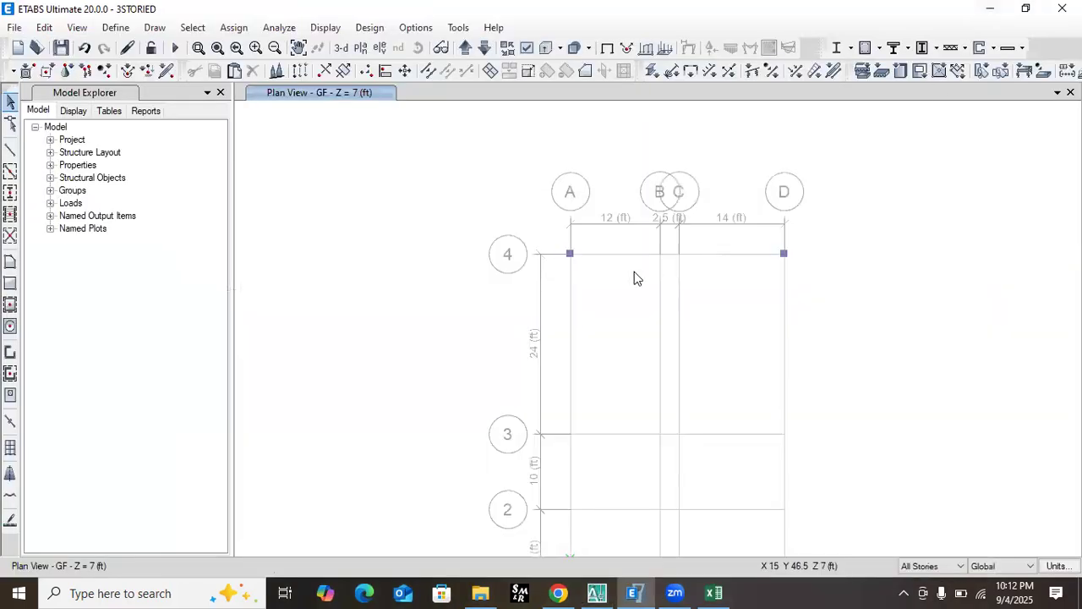
- Set the Y spacing of grid line 3 in grid system G1 to 13 ft, then refresh the view and confirm the grid data
click(44, 28)
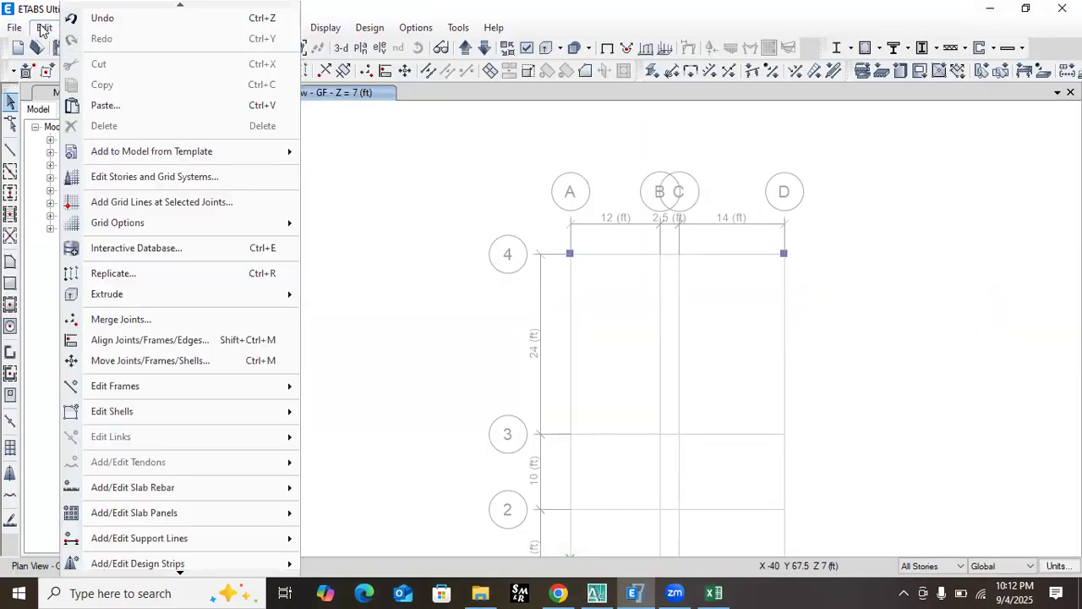
click(165, 178)
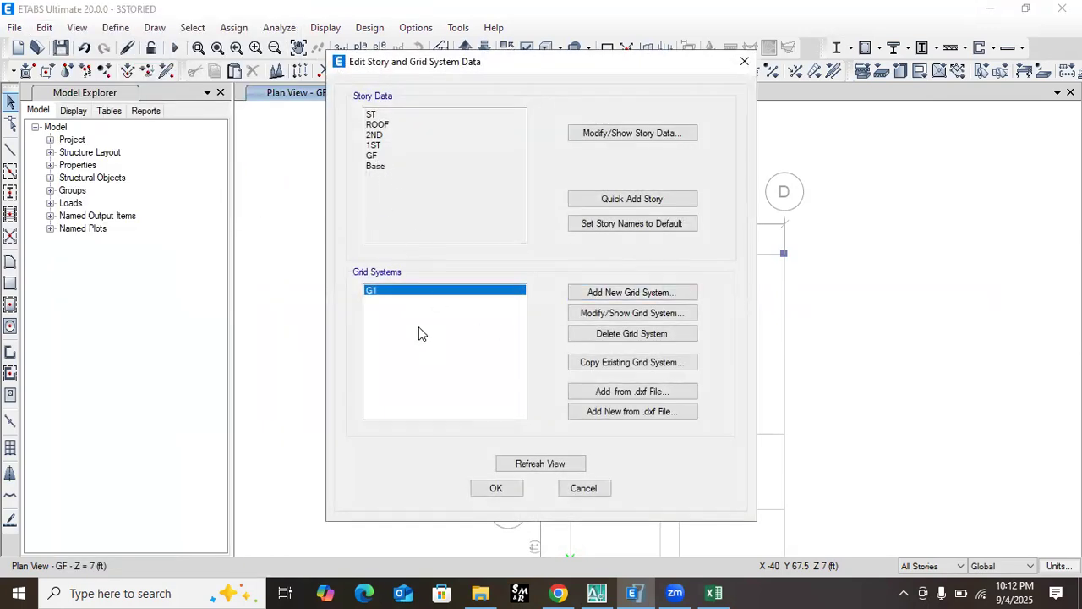
click(622, 314)
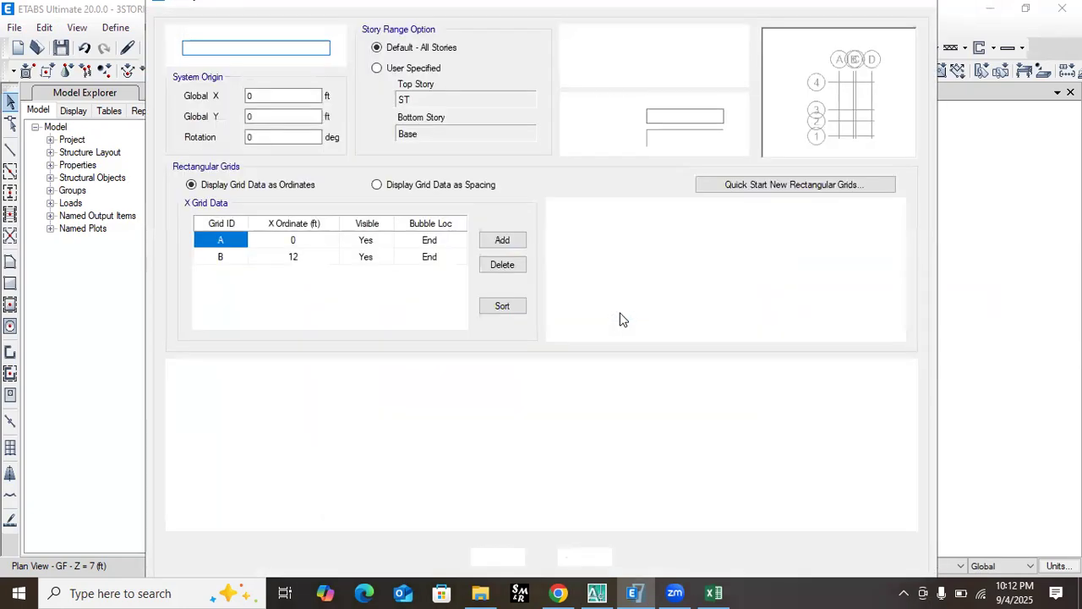
click(377, 186)
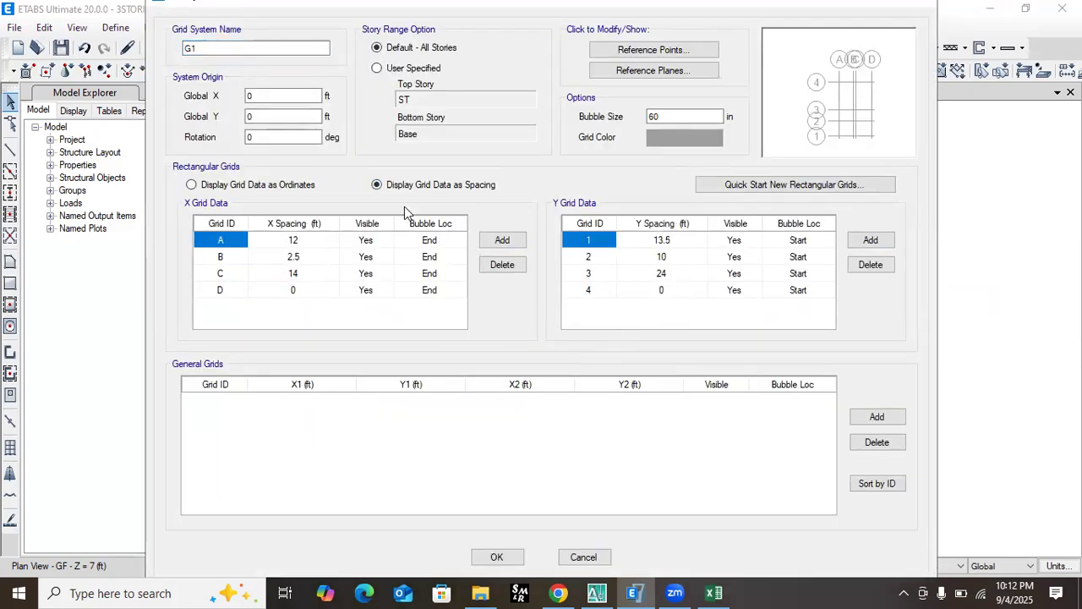
click(664, 275)
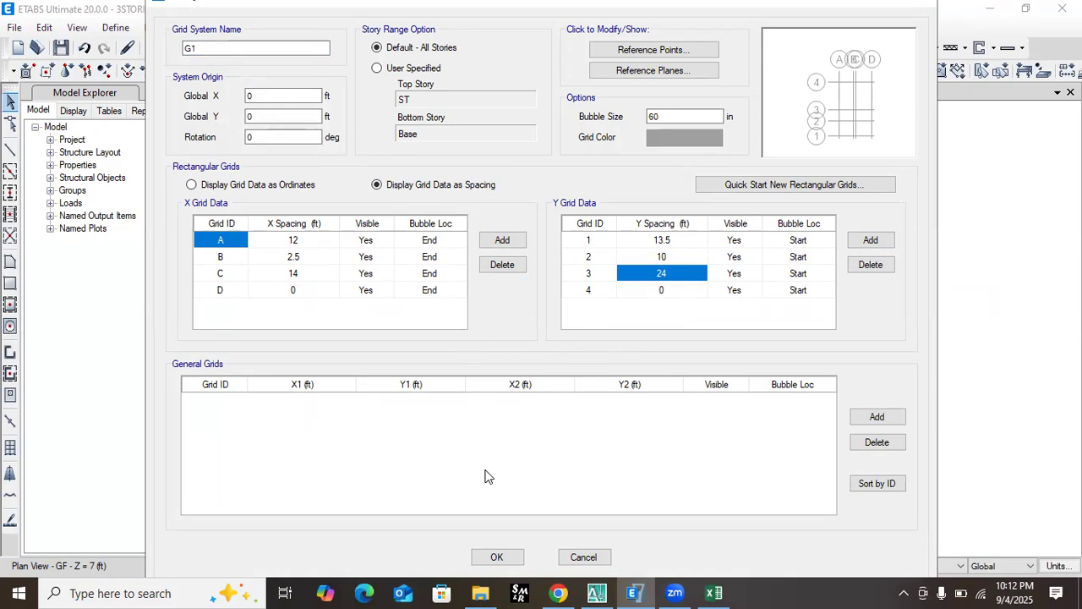
text(13)
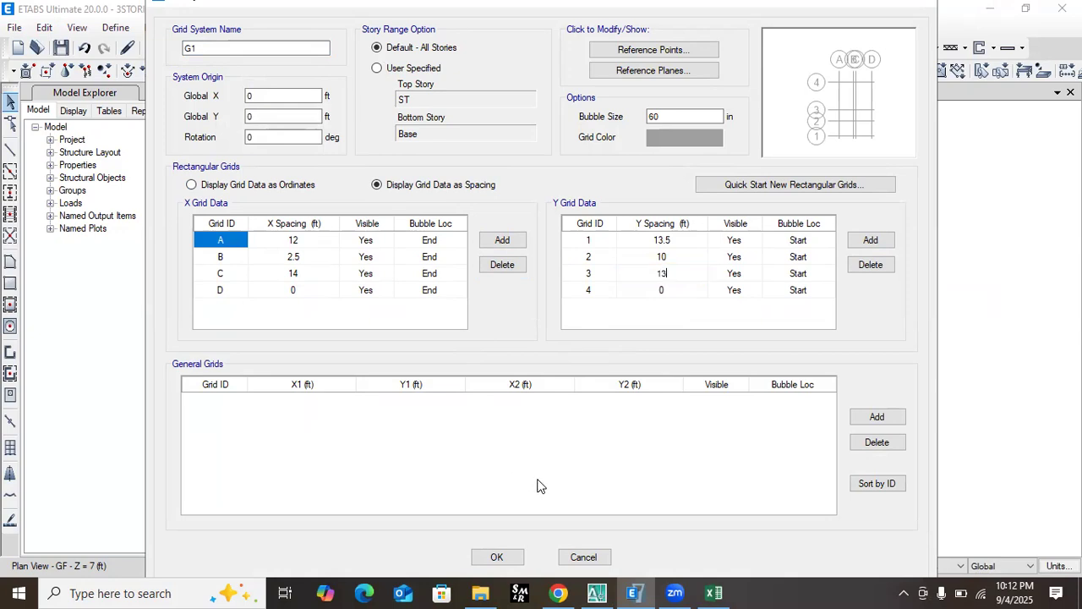
click(496, 557)
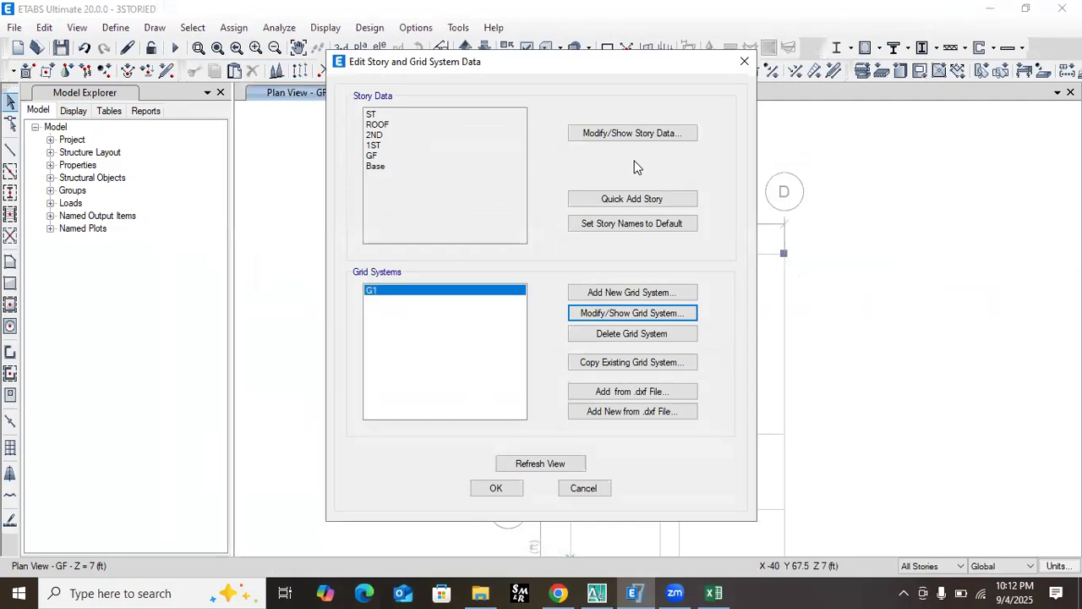
click(554, 464)
click(499, 492)
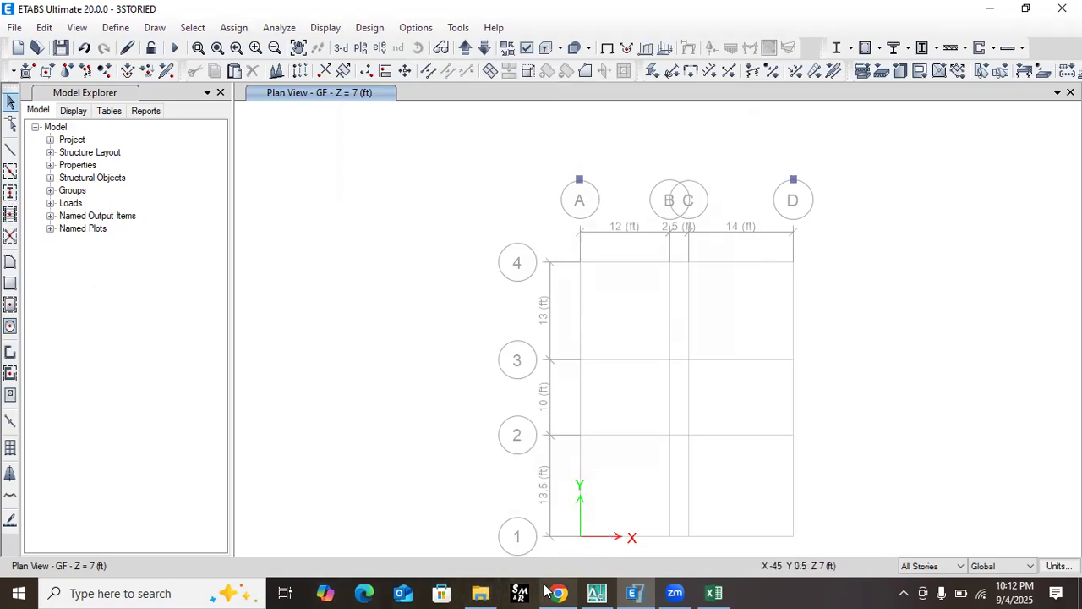
- Switch to AutoCAD, examine the column layout at the grid intersections in rogonathpur 2 (1).dwg, and return to ETABS
click(609, 590)
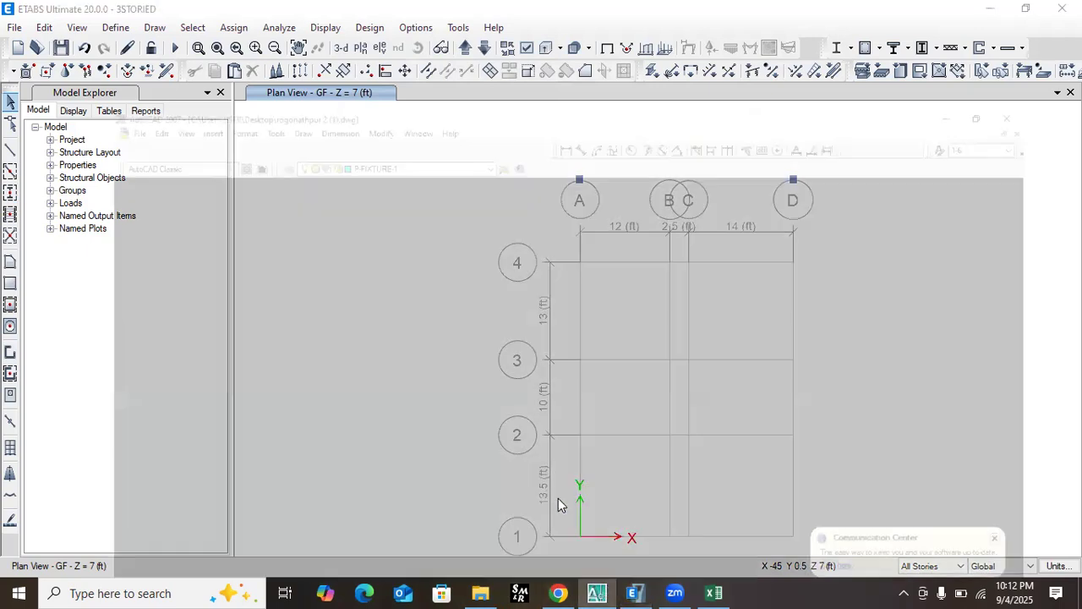
scroll(630, 239, up, 3)
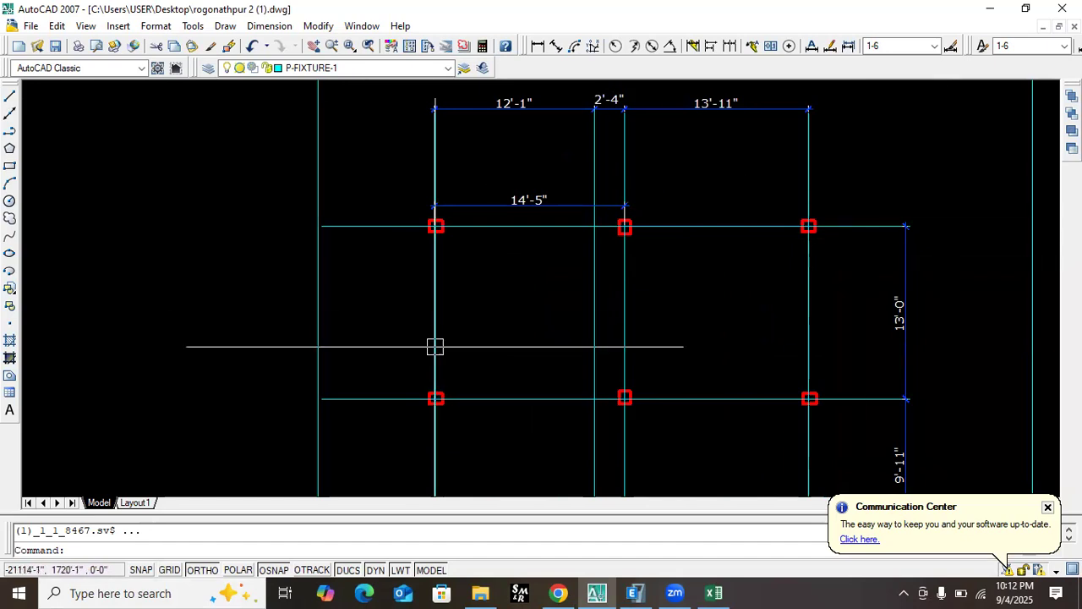
scroll(522, 369, down, 3)
scroll(536, 254, down, 2)
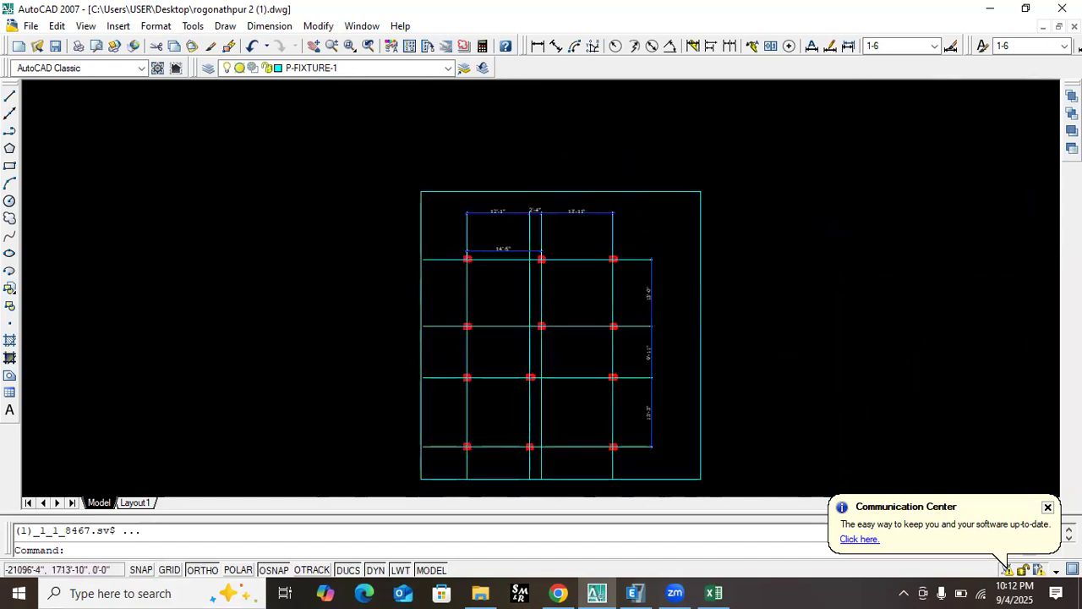
scroll(584, 254, up, 1)
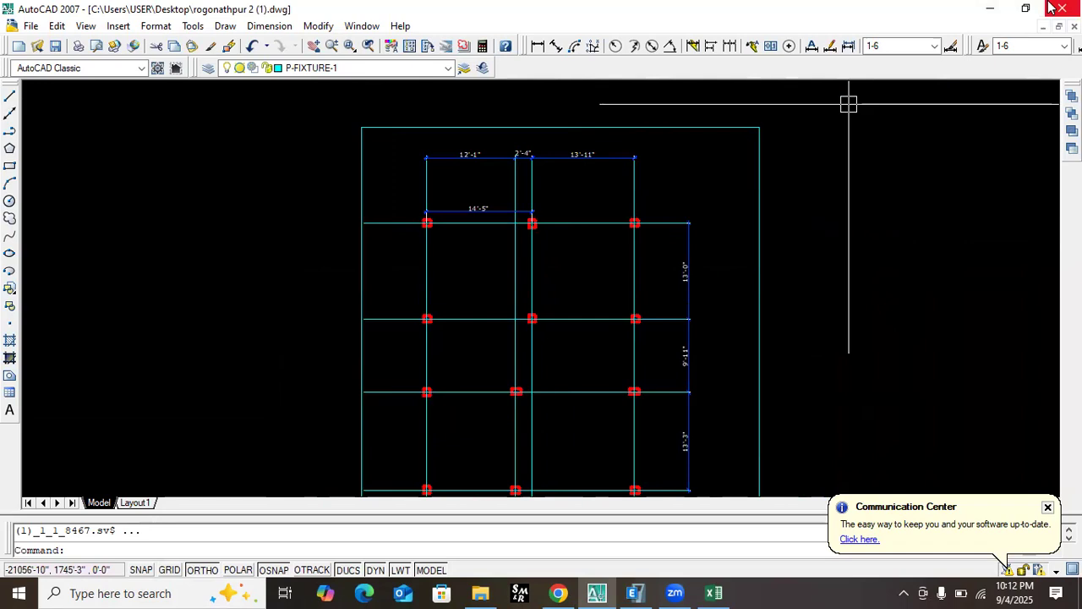
click(990, 9)
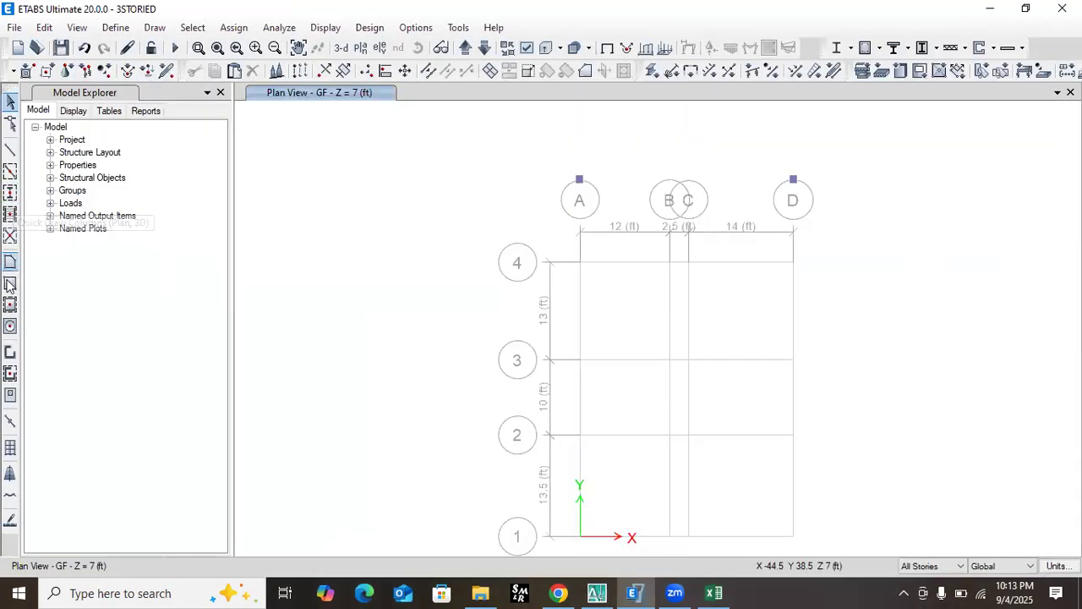
- Draw C1-12X12 columns on all stories where grid lines A, C and D cross grid lines 4 and 3
click(10, 193)
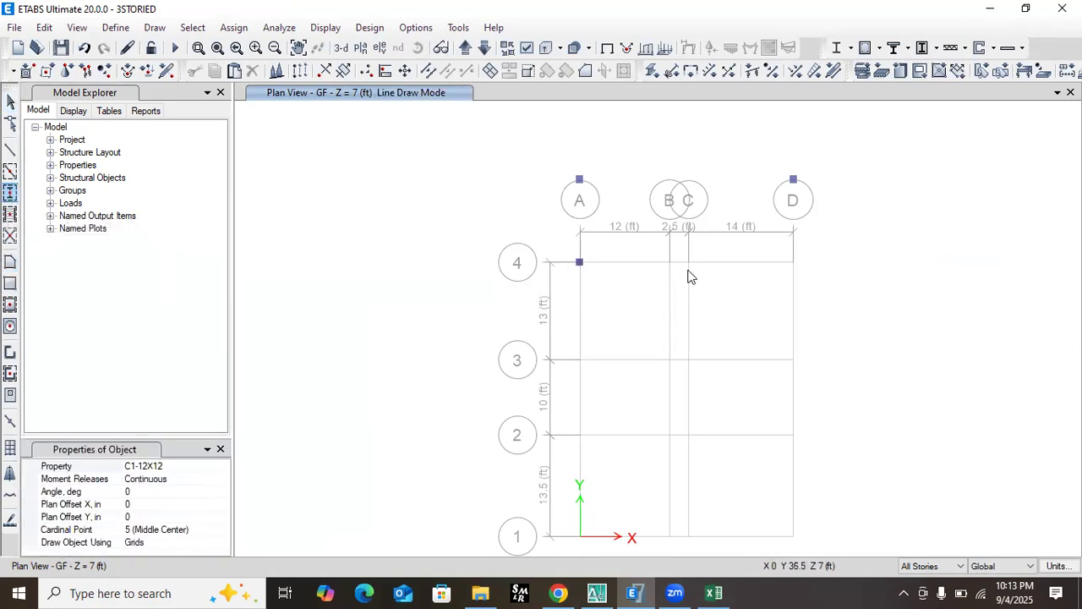
click(689, 263)
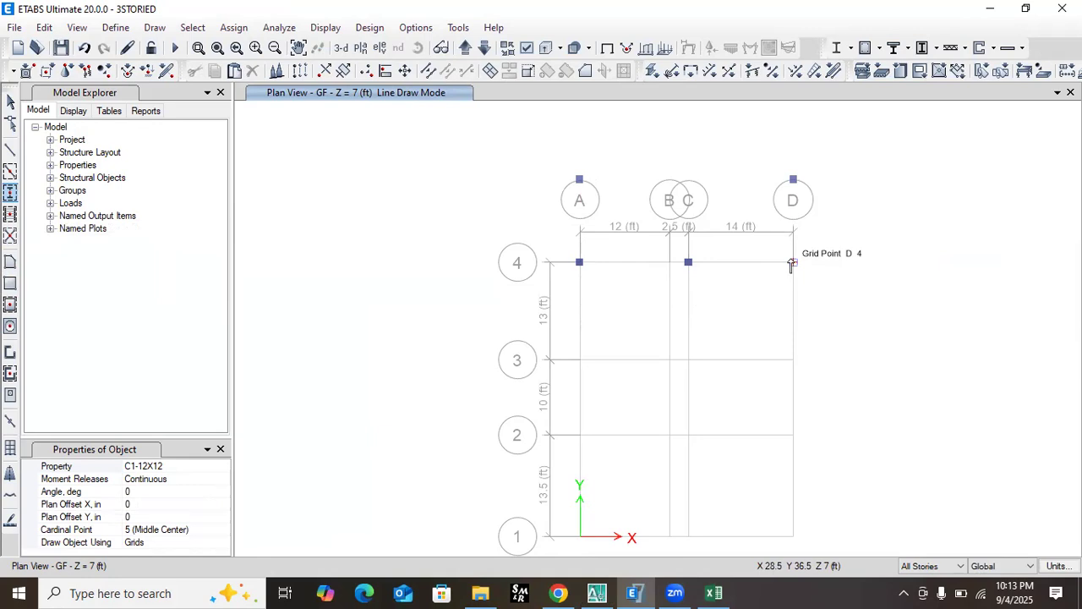
click(793, 263)
click(579, 360)
click(688, 361)
click(793, 360)
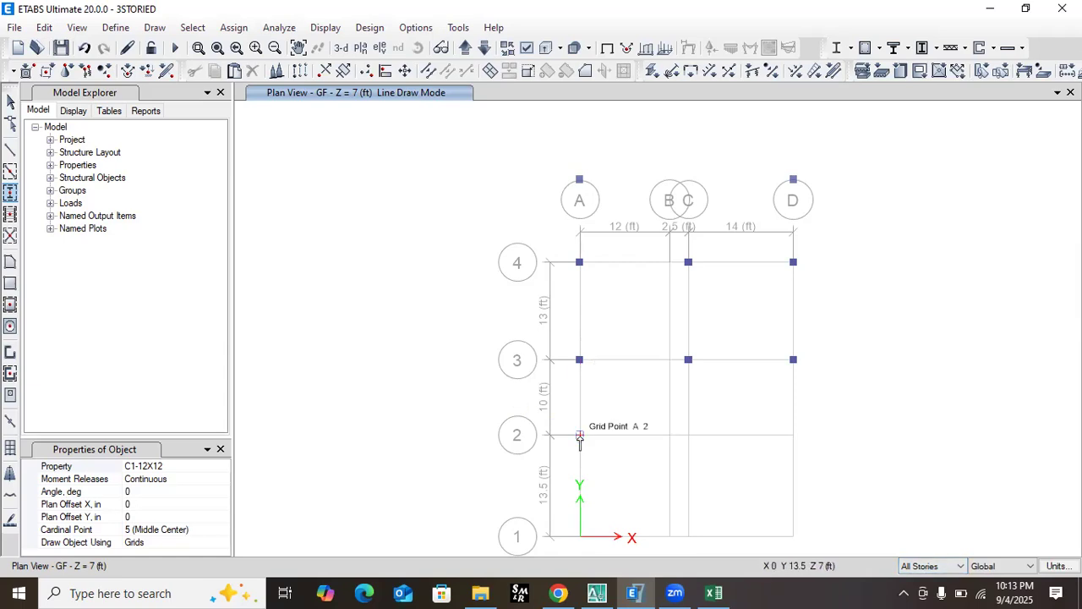
- Draw C1-12X12 columns on all stories where grid lines A, B and D cross grid lines 2 and 1
click(580, 435)
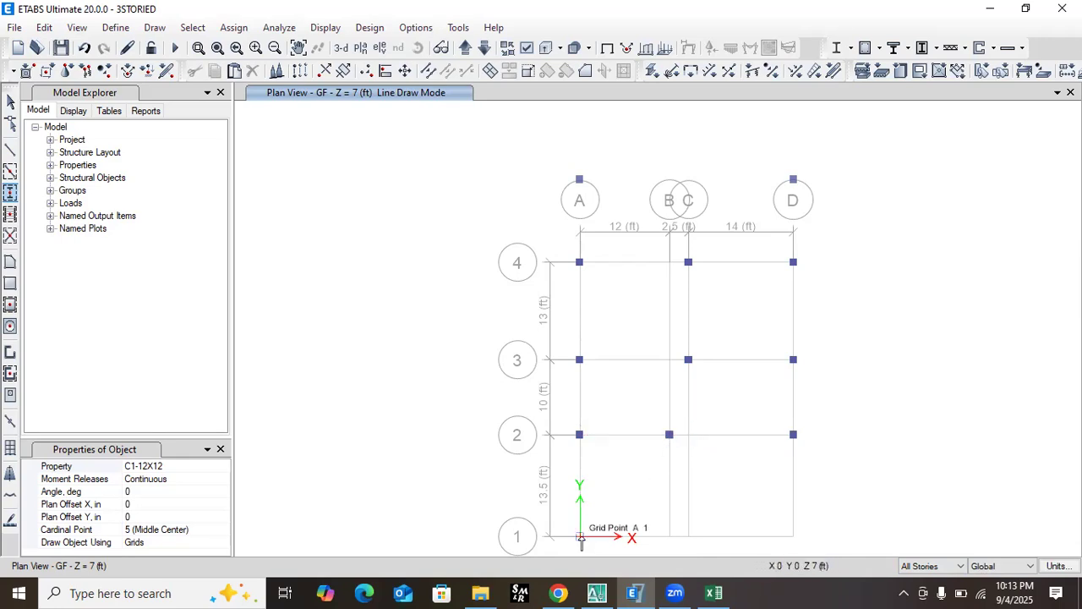
click(669, 536)
click(795, 536)
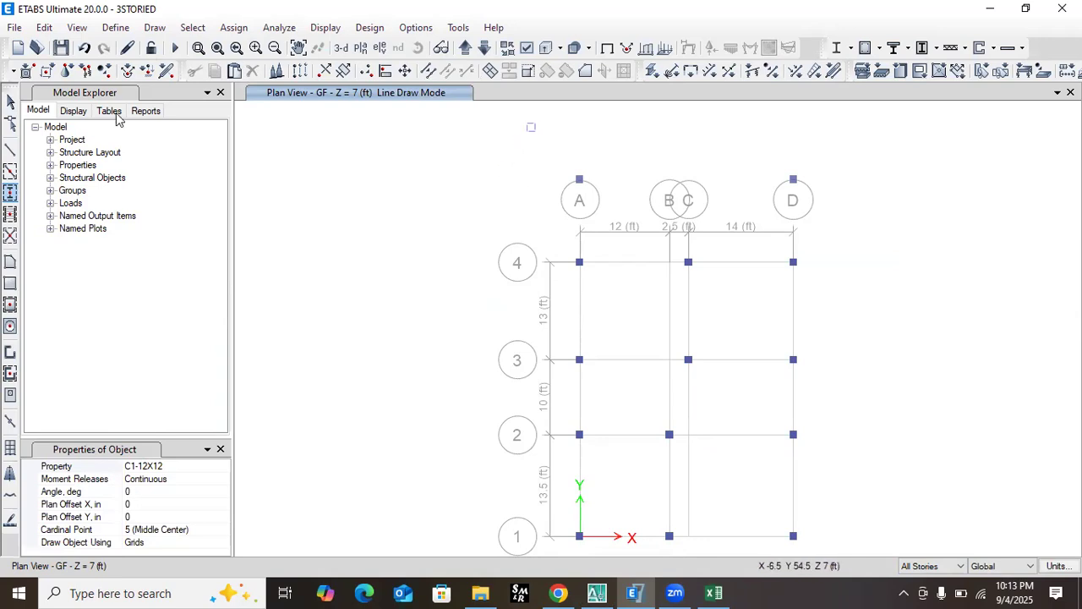
- Try to color the view by section properties and apply the view options to all windows
click(527, 49)
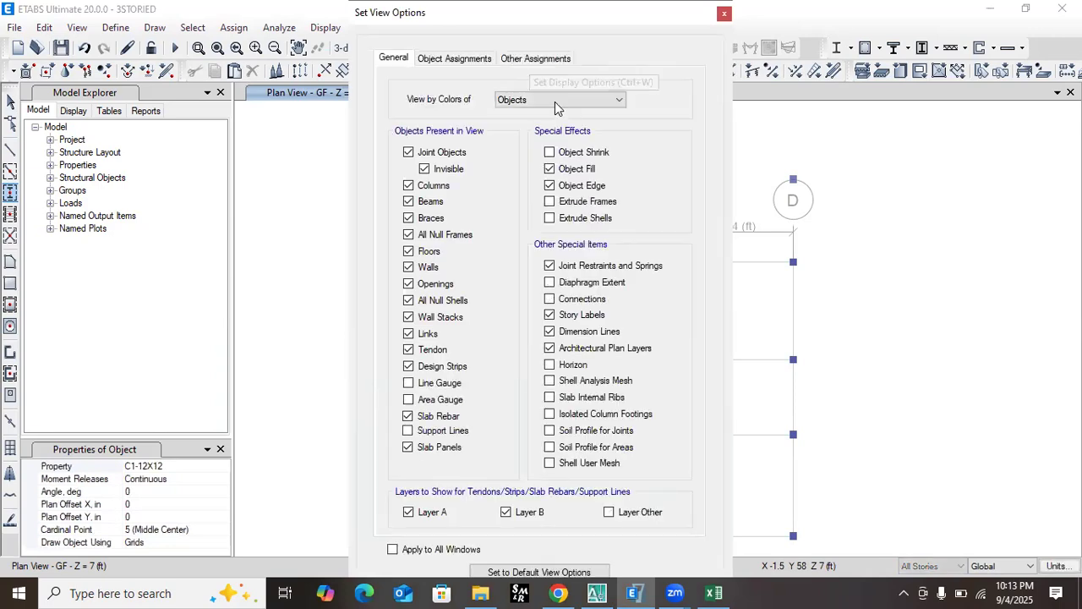
click(557, 101)
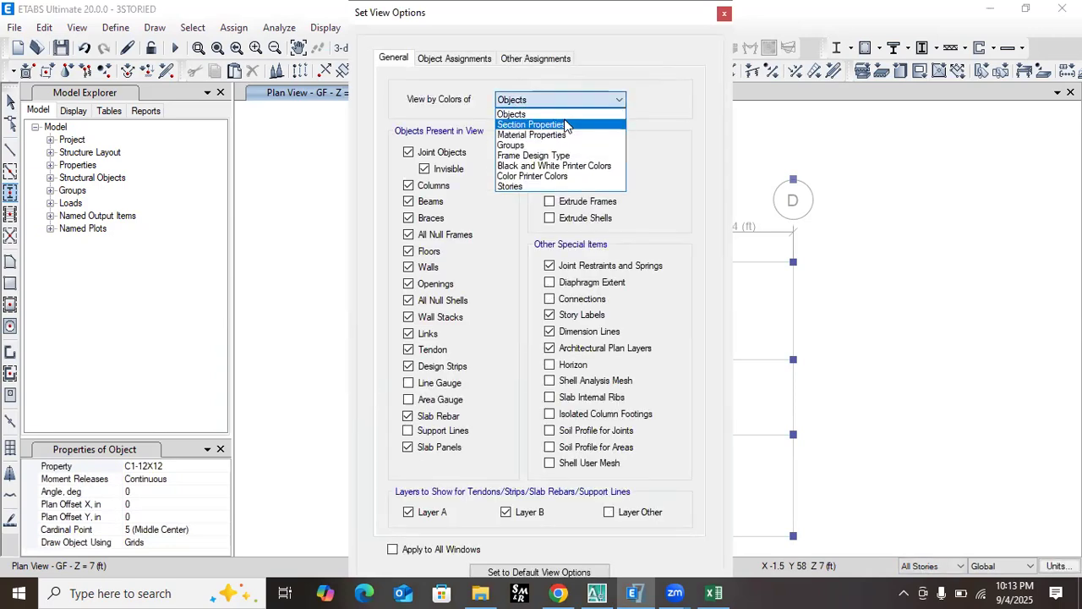
click(562, 124)
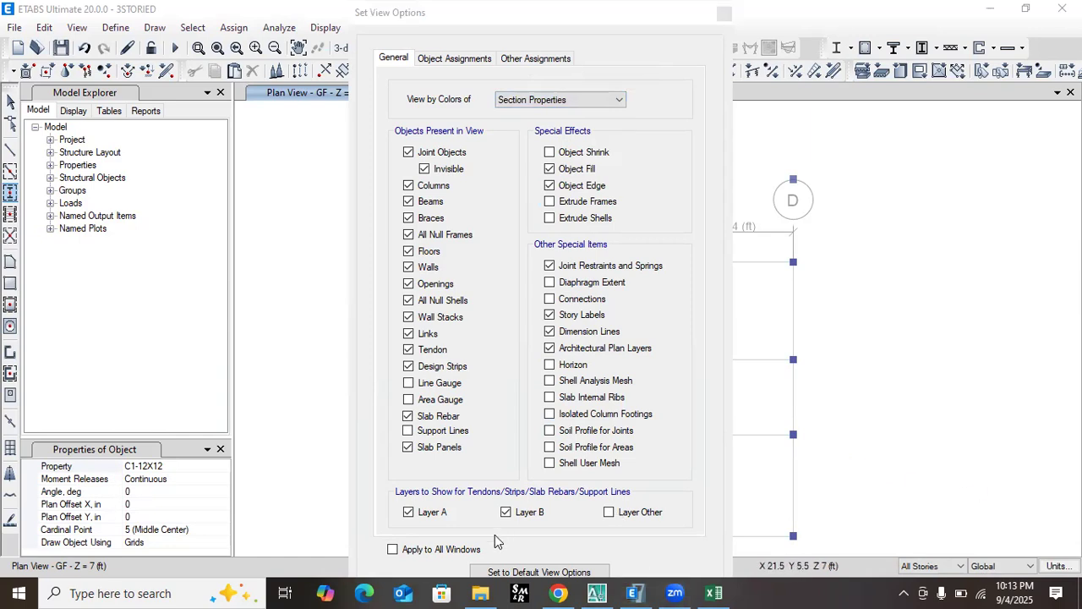
click(393, 548)
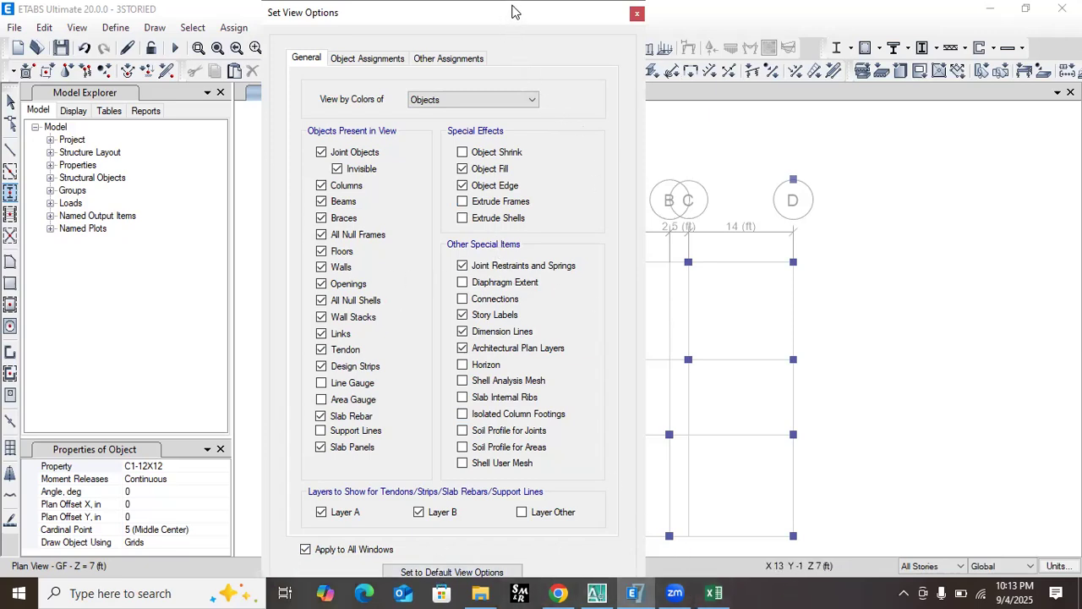
drag(514, 12, 572, 20)
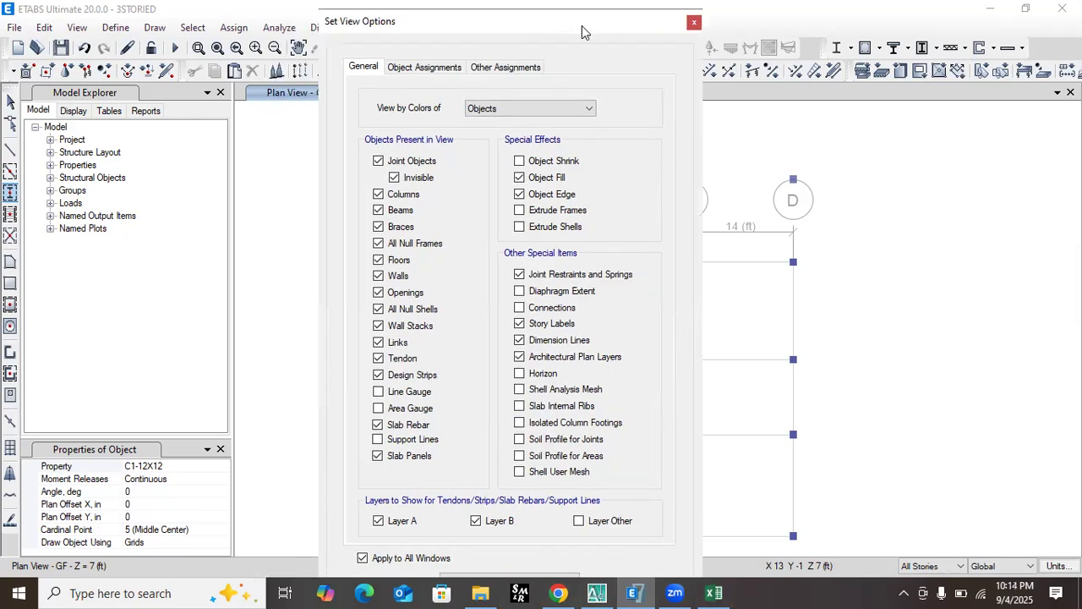
click(481, 593)
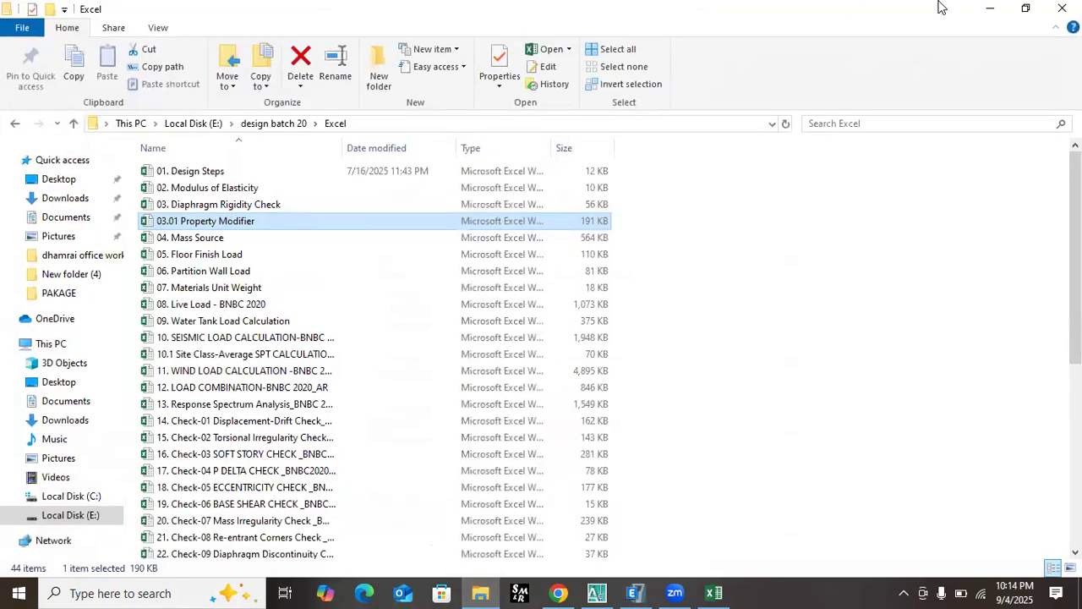
right_click(747, 208)
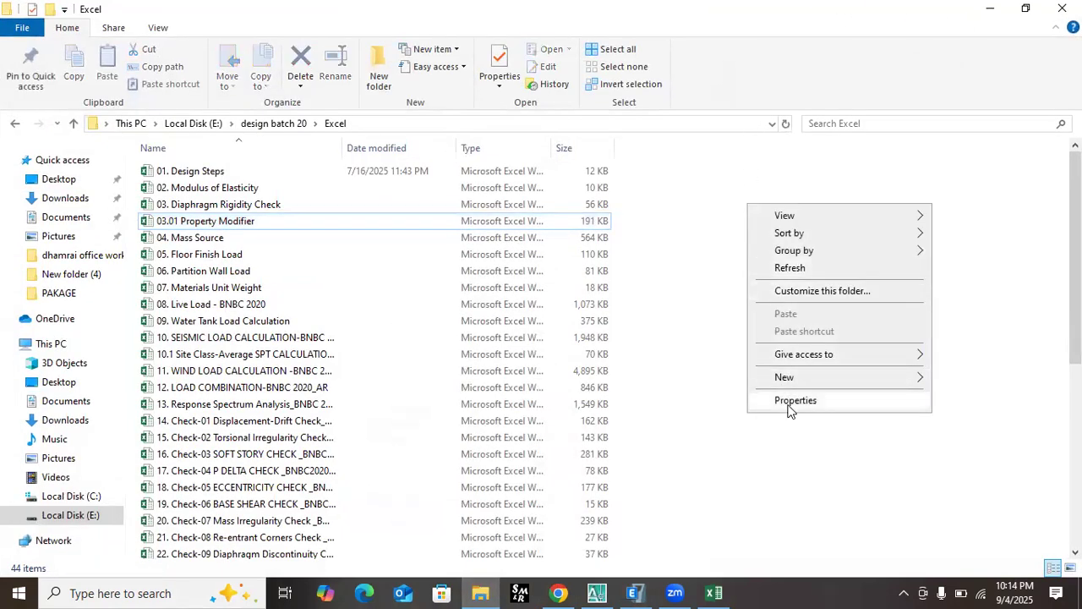
click(789, 401)
click(278, 151)
click(11, 129)
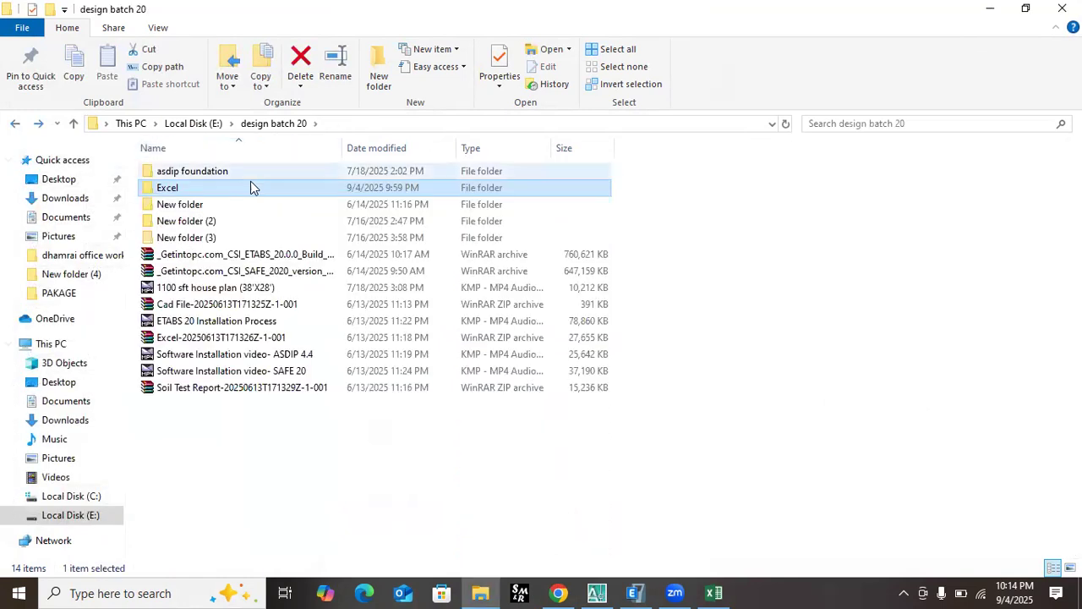
right_click(449, 539)
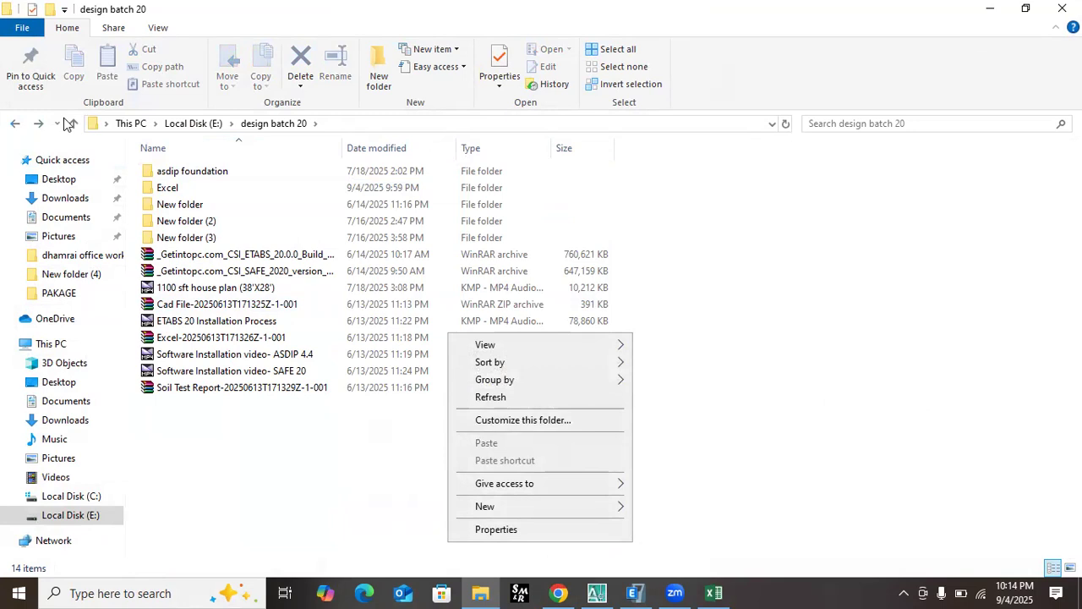
click(990, 9)
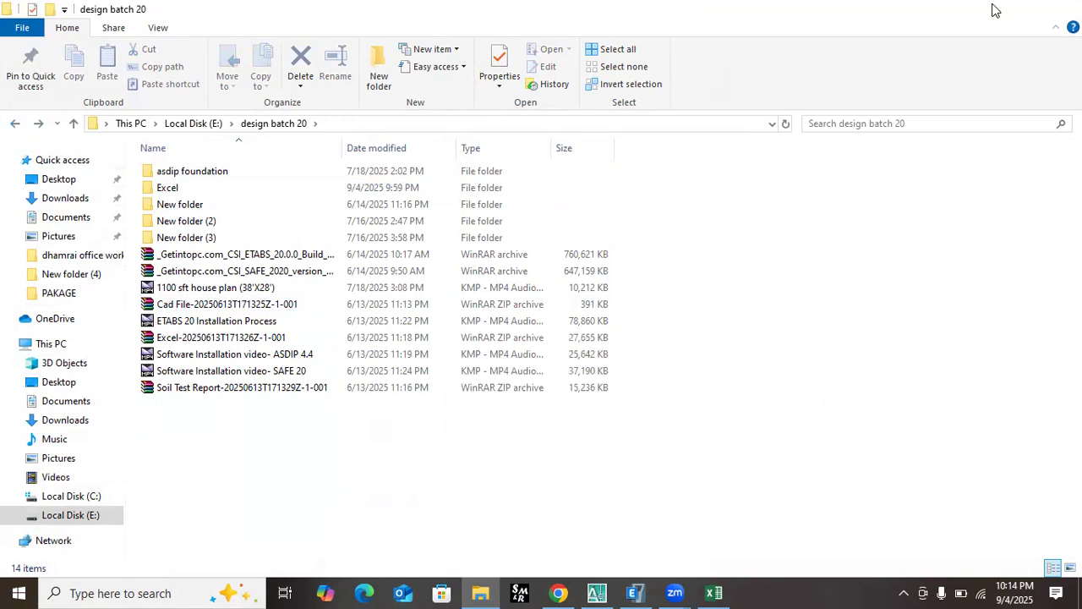
click(990, 8)
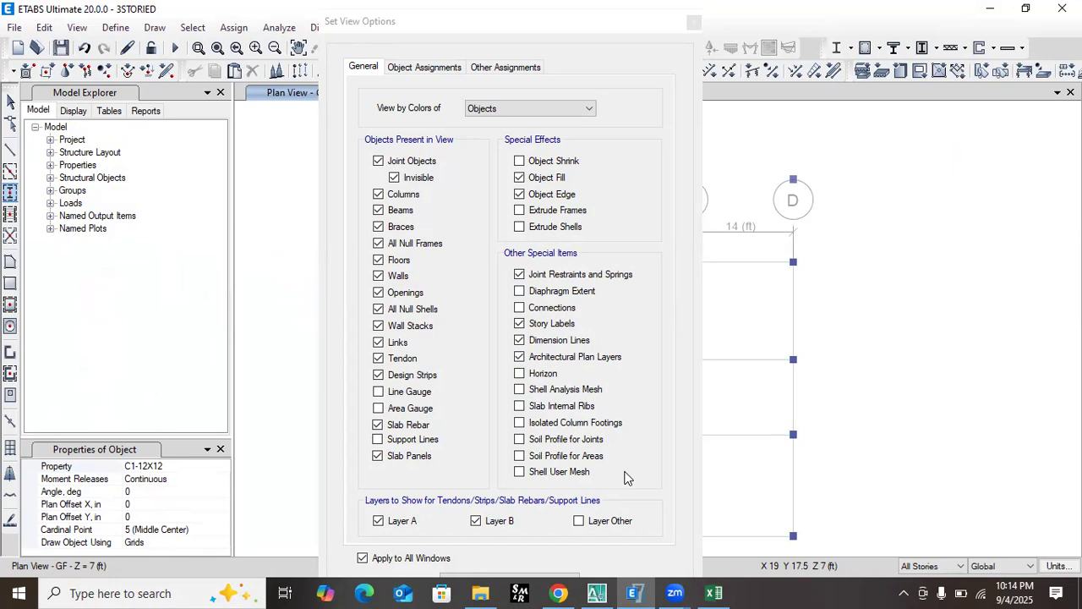
- Dismiss the view options without applying them and examine the Windows personalization settings for background and fonts
click(519, 356)
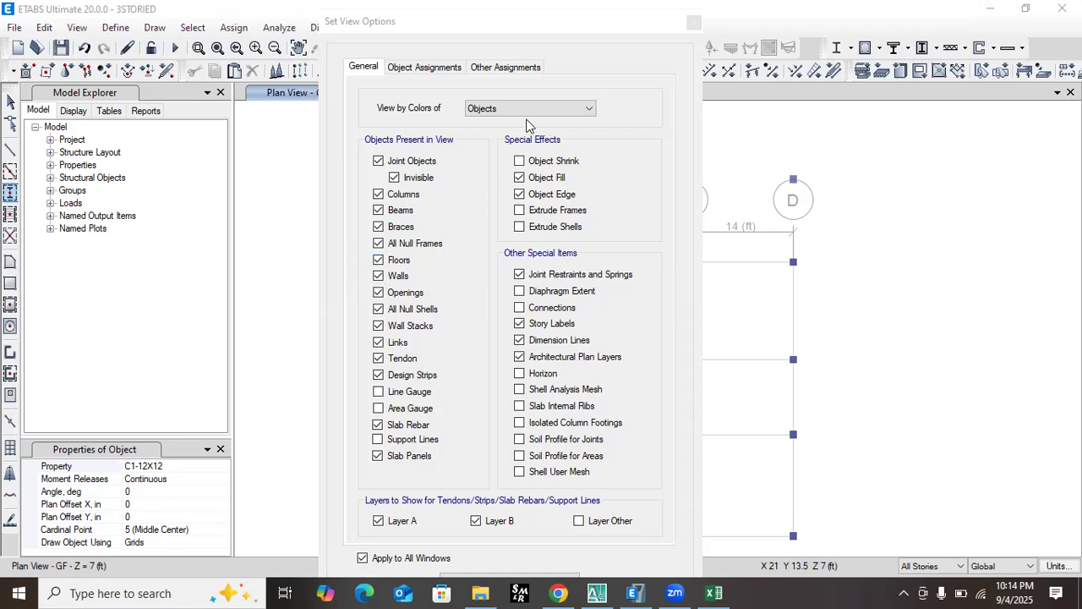
click(695, 22)
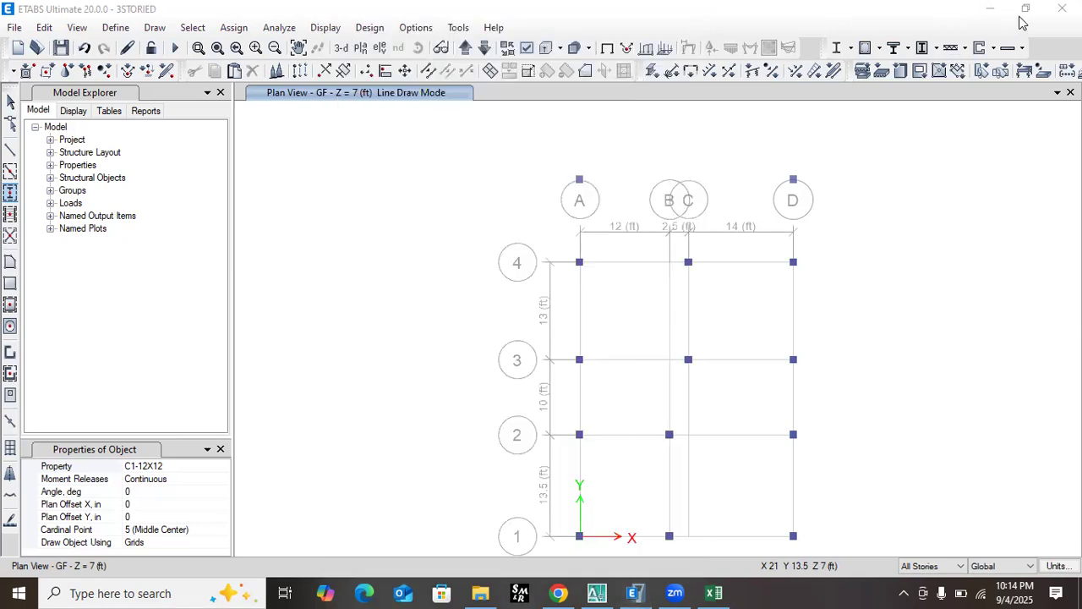
click(991, 12)
right_click(536, 248)
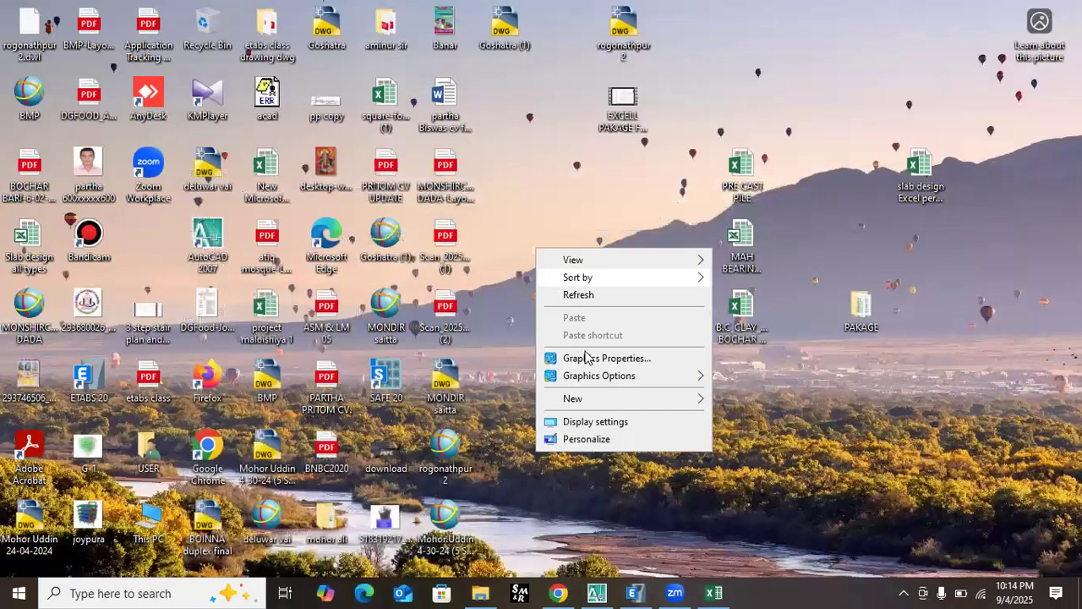
click(586, 439)
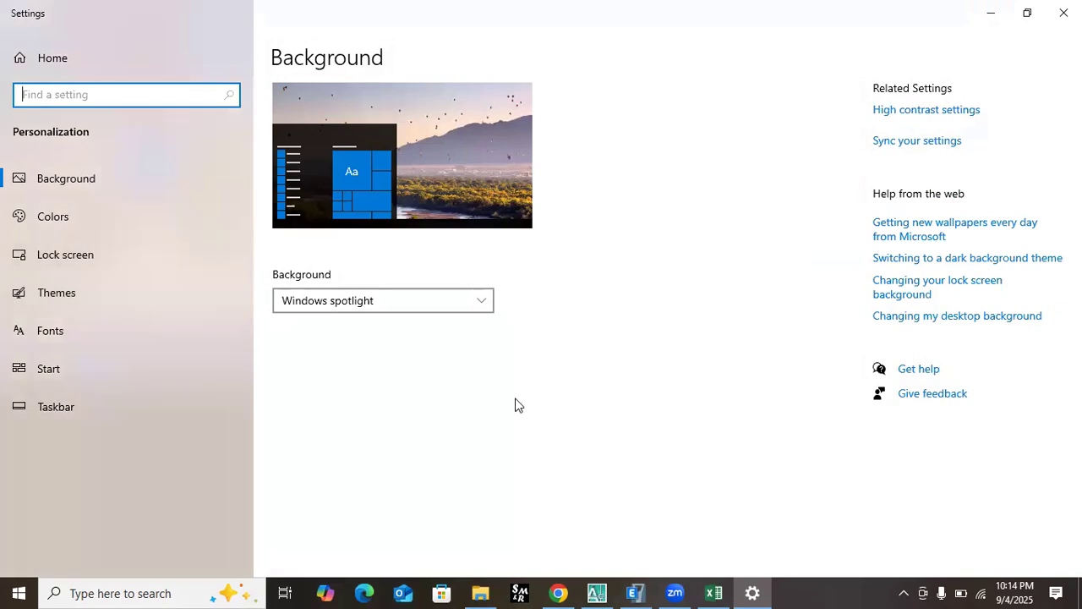
click(477, 302)
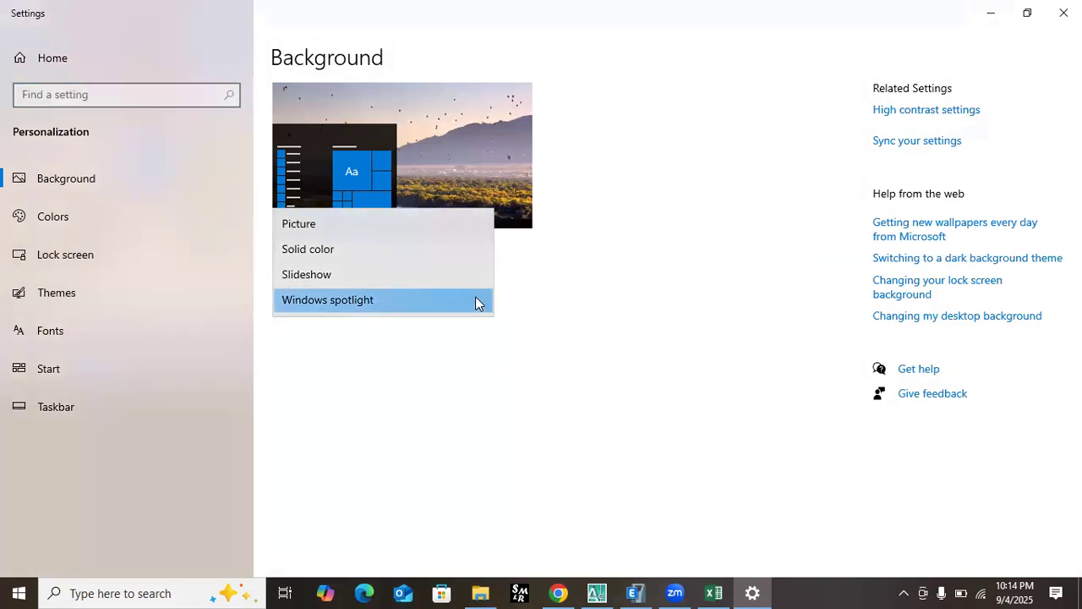
click(623, 417)
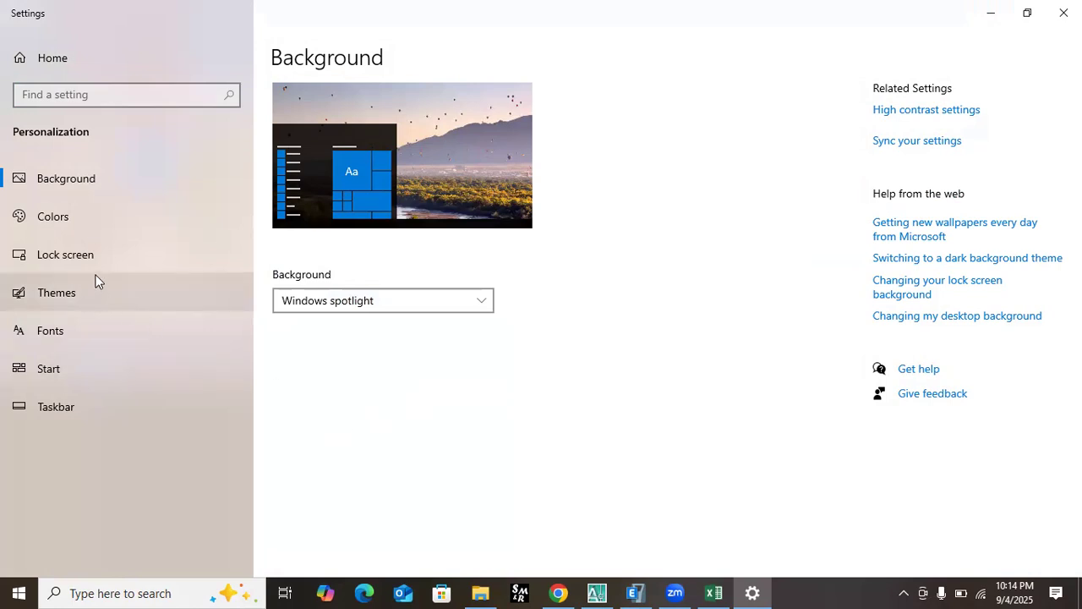
click(104, 330)
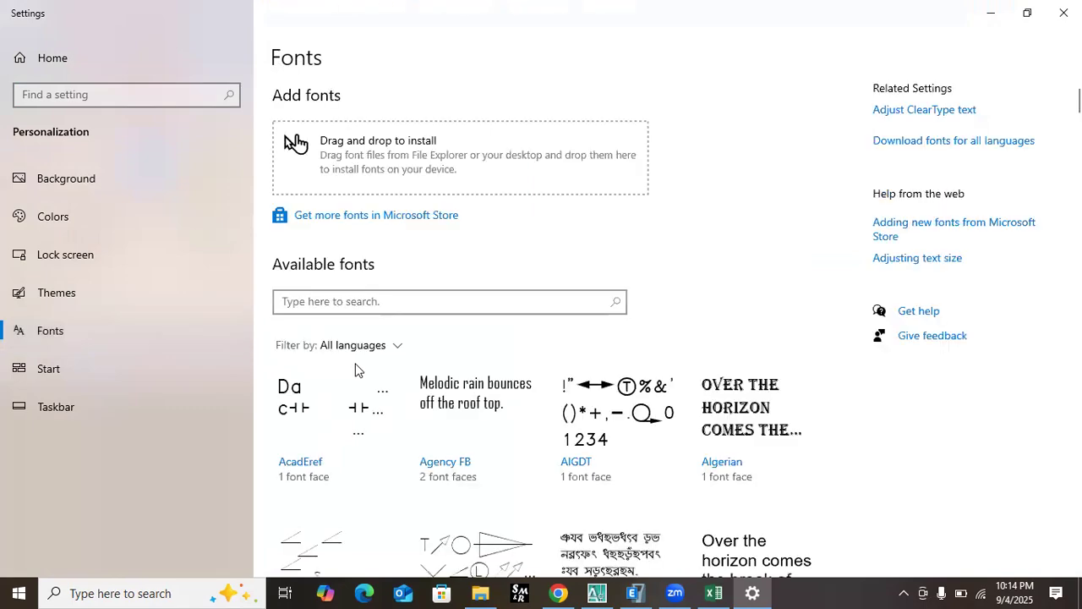
- Examine the Windows color mode and accent color options, and close the settings without changing anything
click(87, 220)
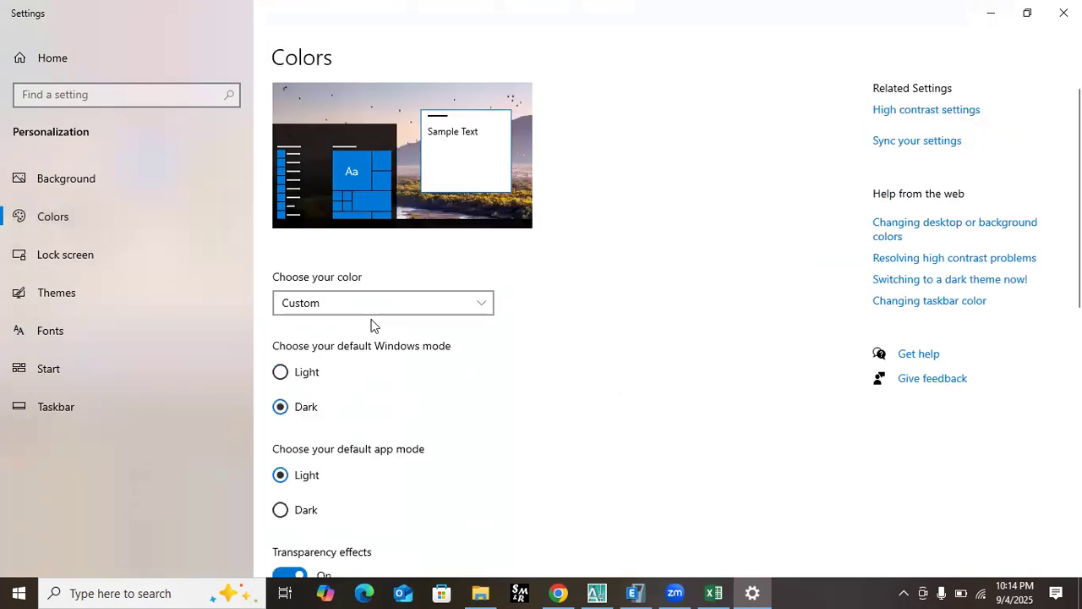
scroll(351, 457, down, 5)
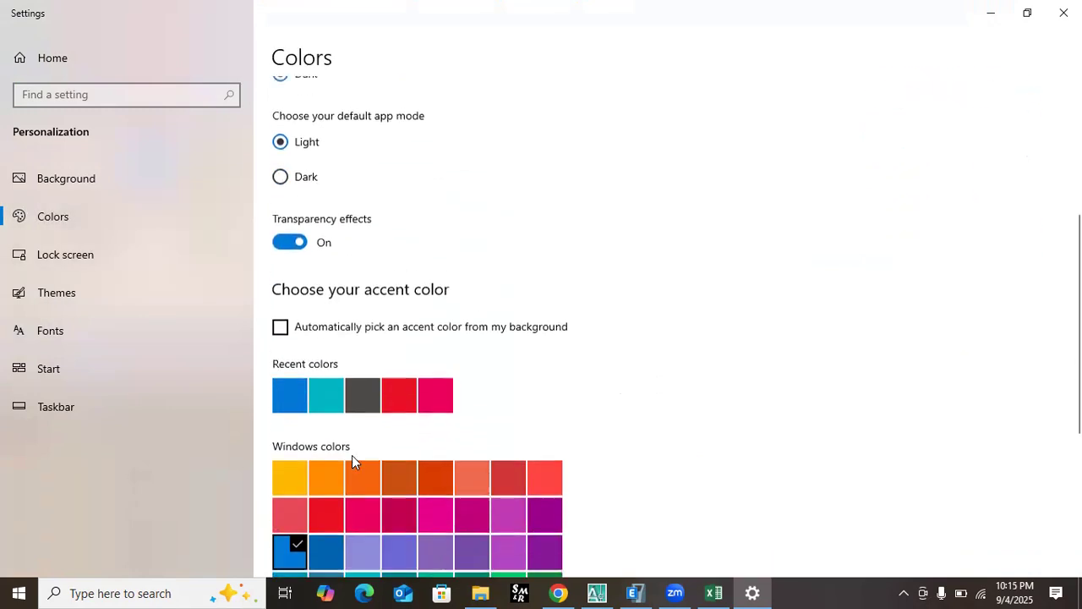
scroll(352, 461, down, 1)
scroll(351, 461, up, 1)
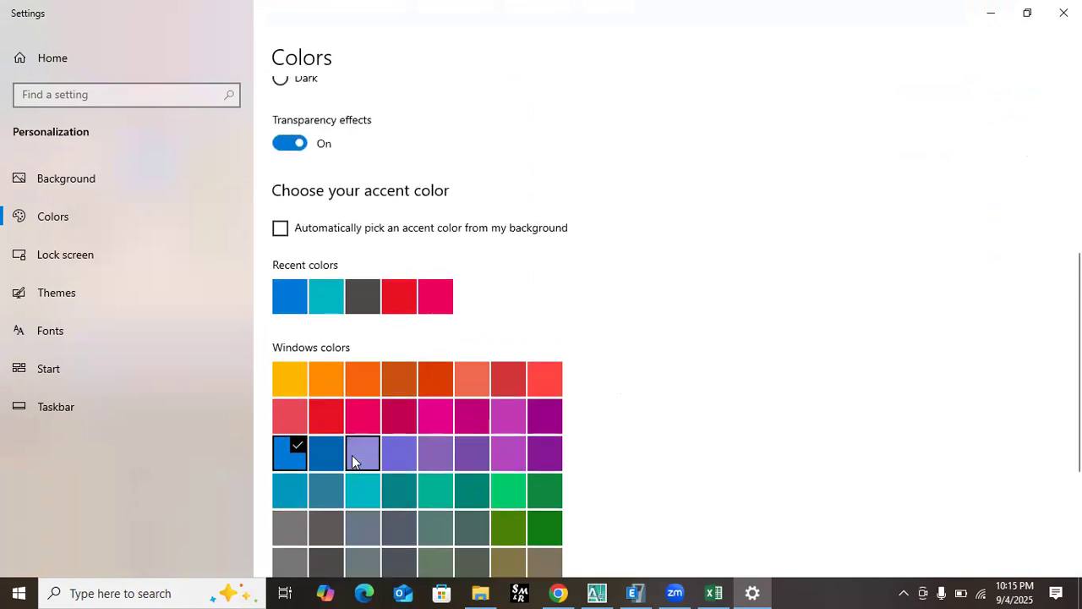
scroll(351, 460, up, 5)
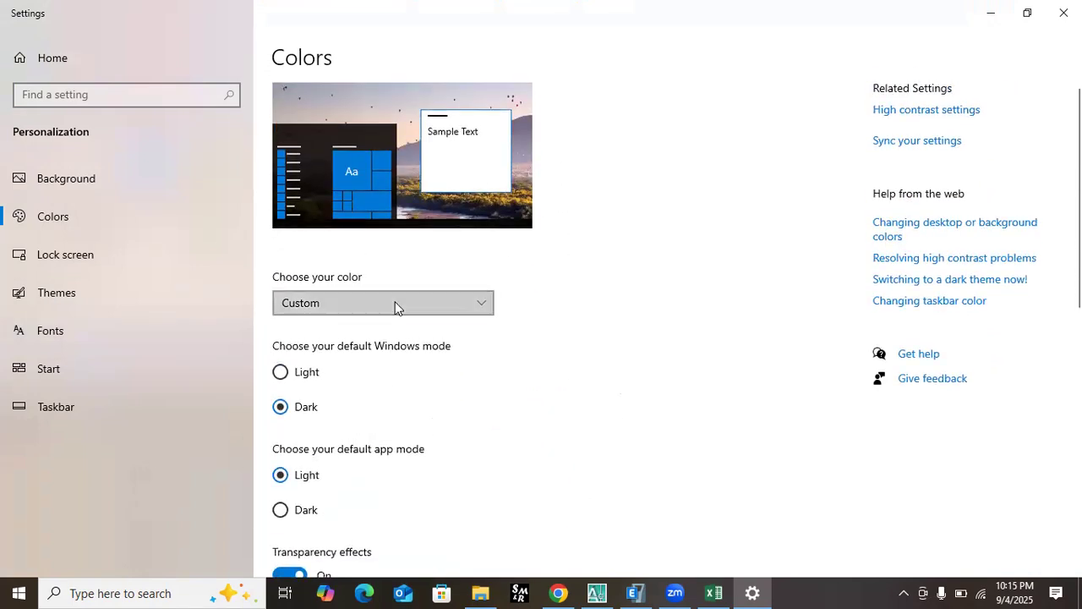
click(395, 303)
click(395, 303)
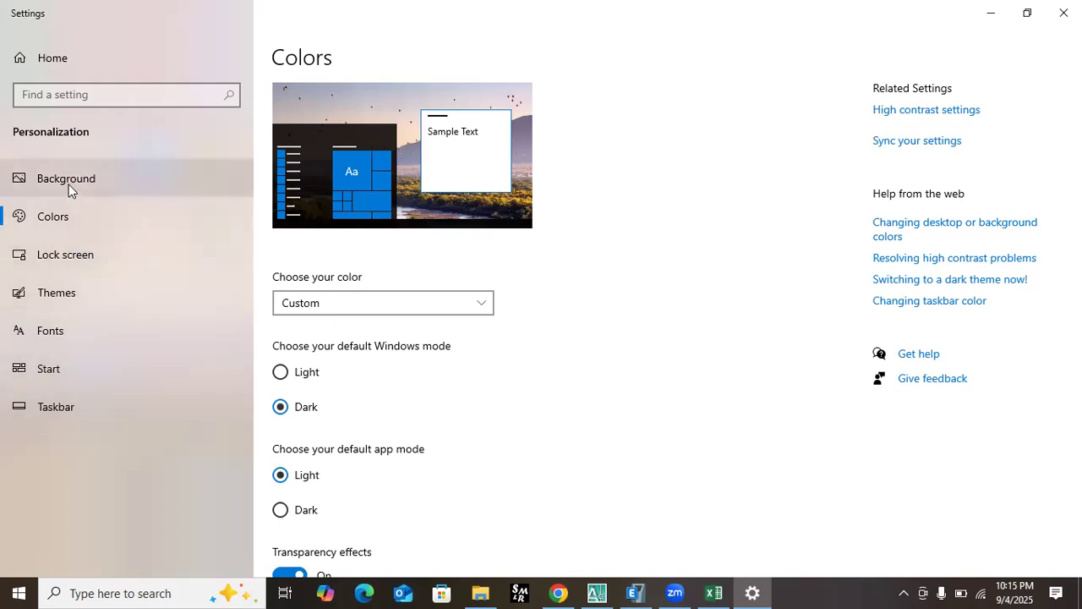
scroll(306, 495, down, 2)
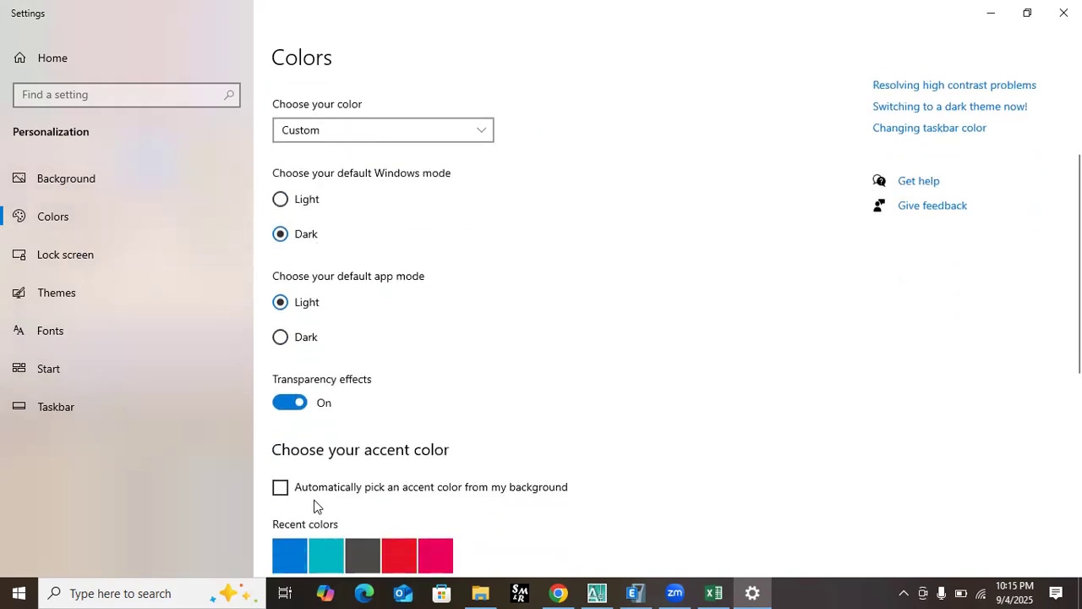
scroll(315, 504, down, 5)
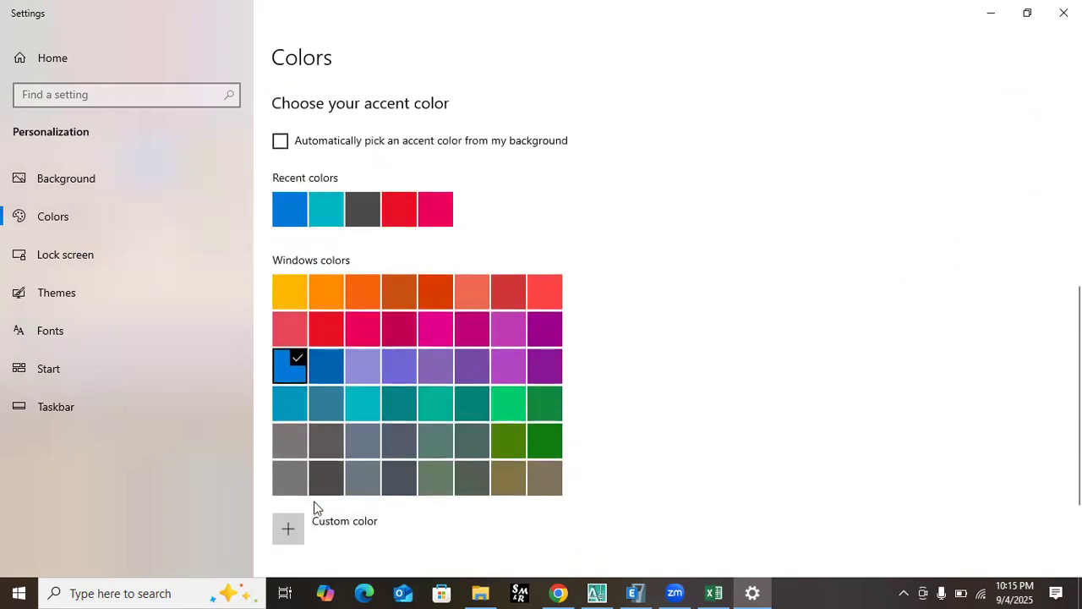
scroll(315, 504, up, 7)
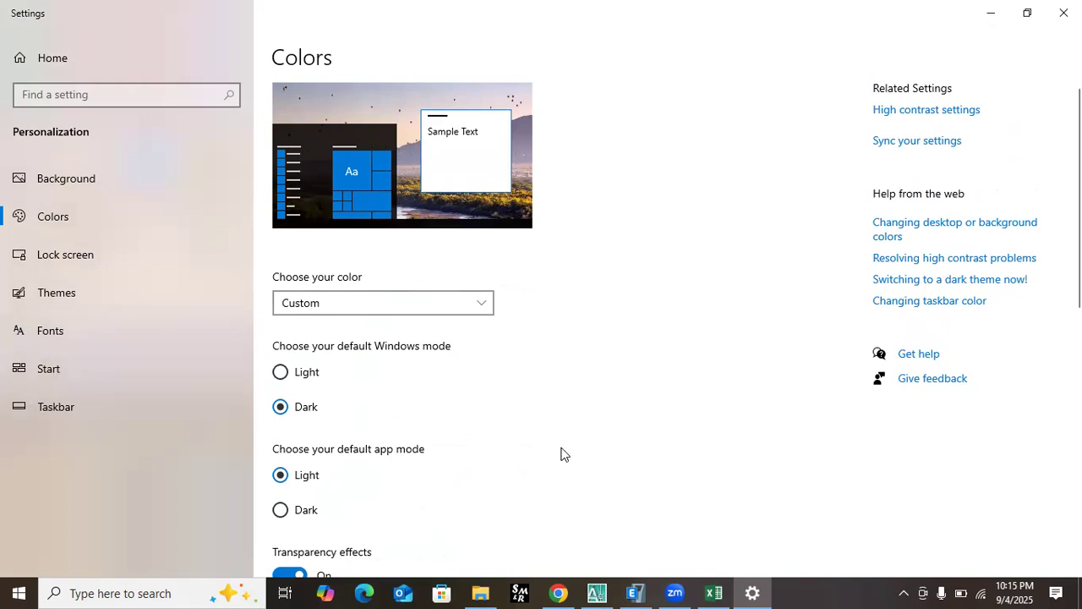
click(1063, 11)
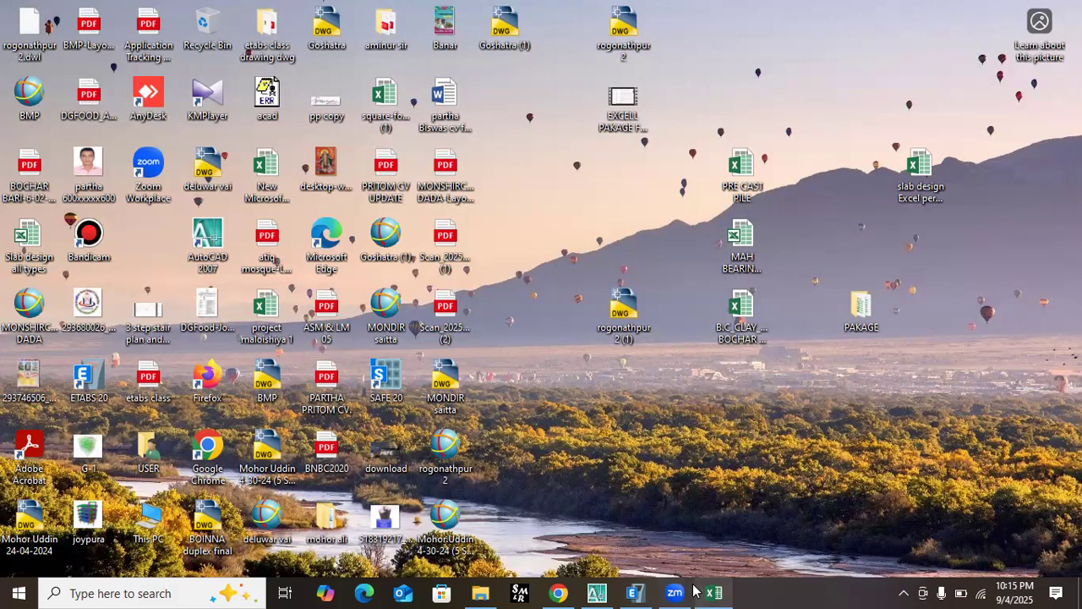
- Return to ETABS and end the column drawing command in the GF plan view
mouse_move(683, 590)
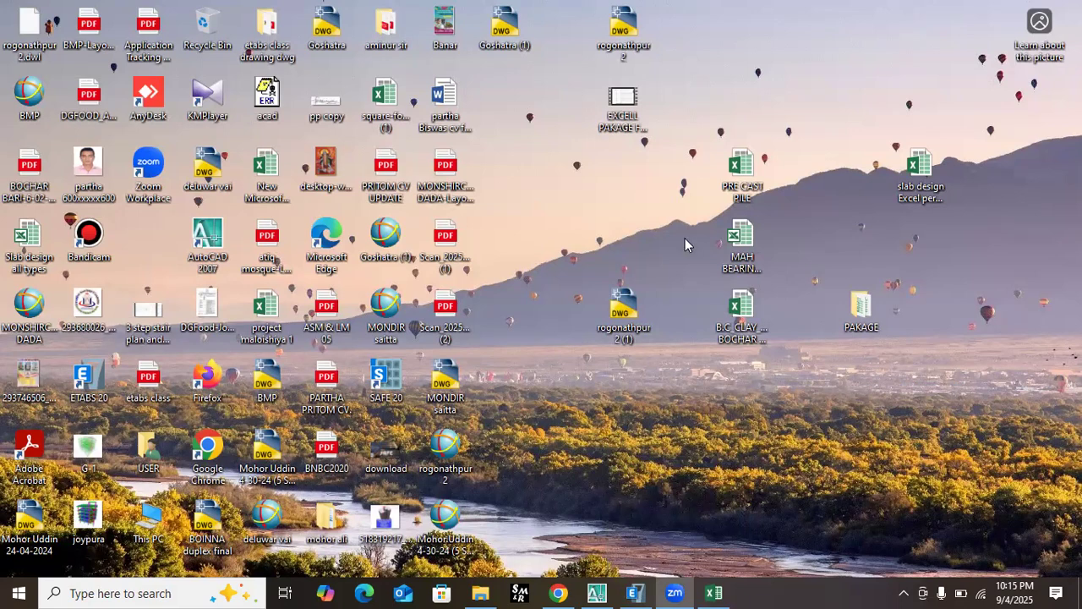
click(637, 592)
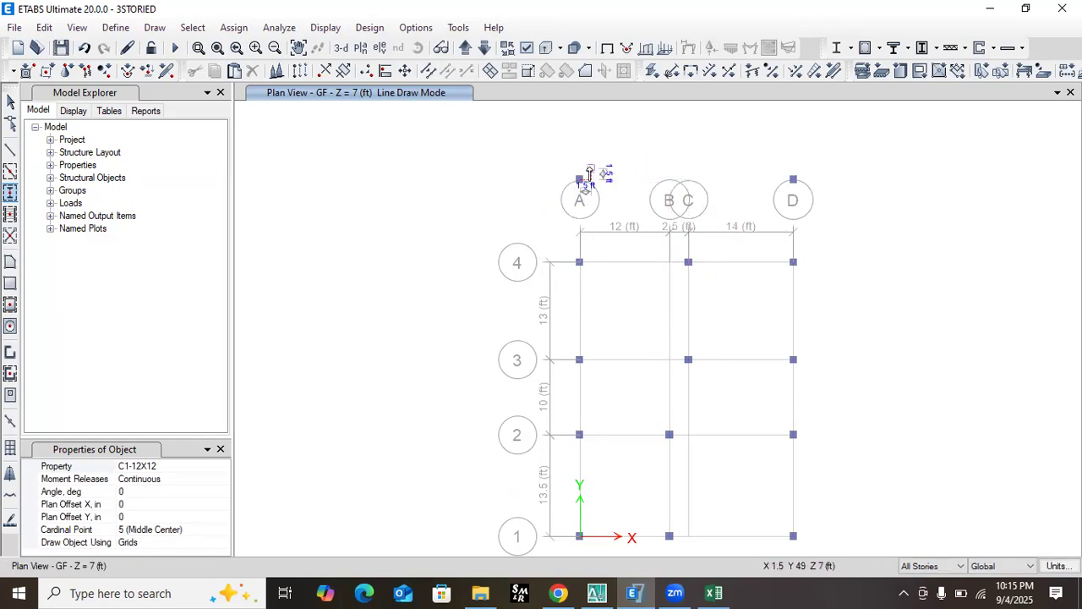
key(Escape)
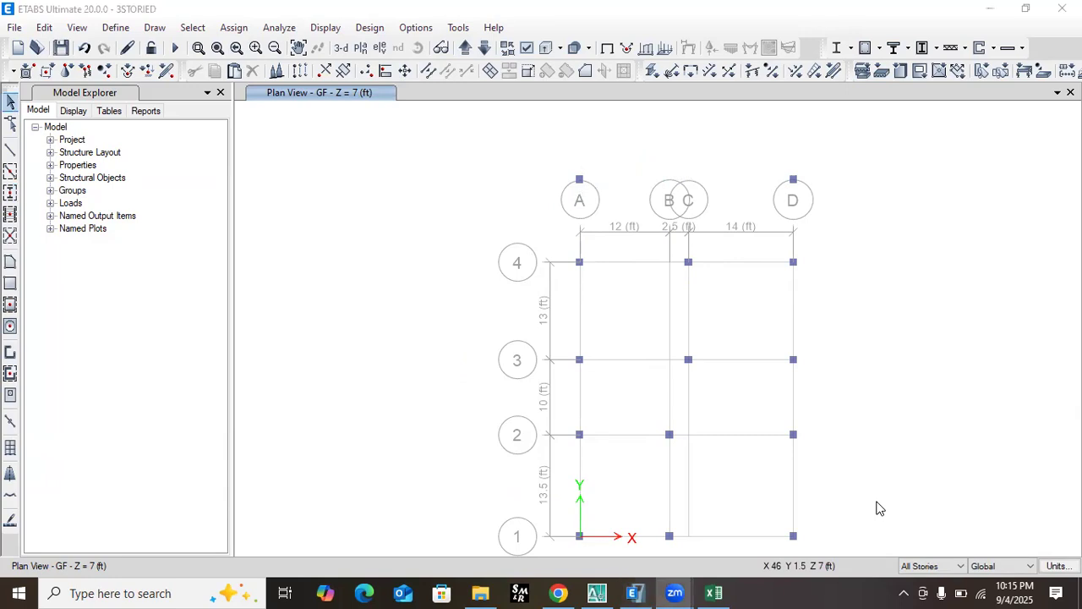
- Try to set the view colors to Section Properties for all windows, checking the object assignment options before dismissing the dialog
click(531, 48)
click(515, 105)
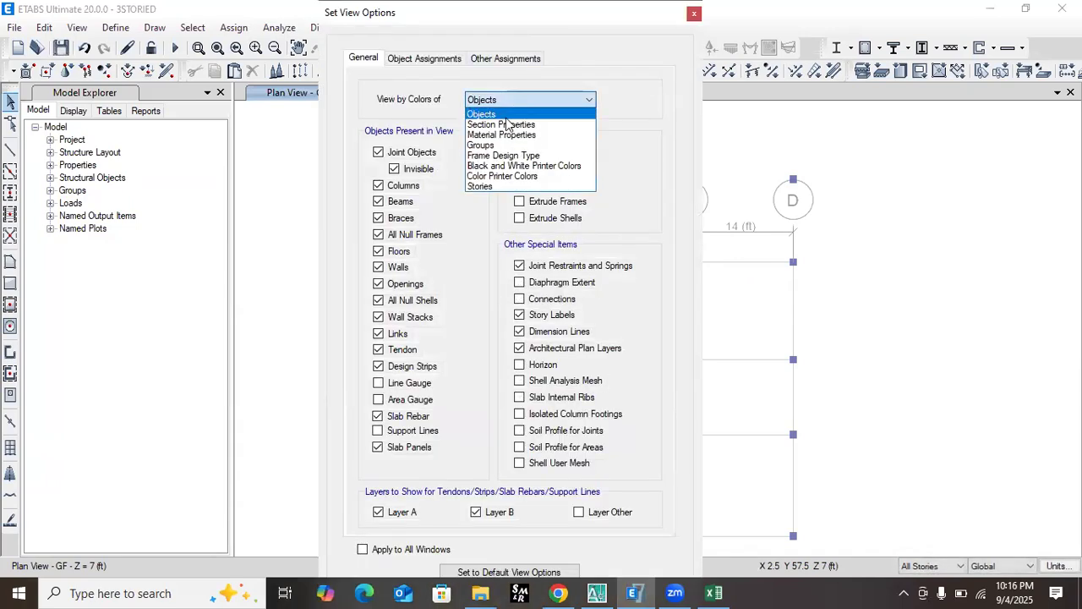
click(533, 125)
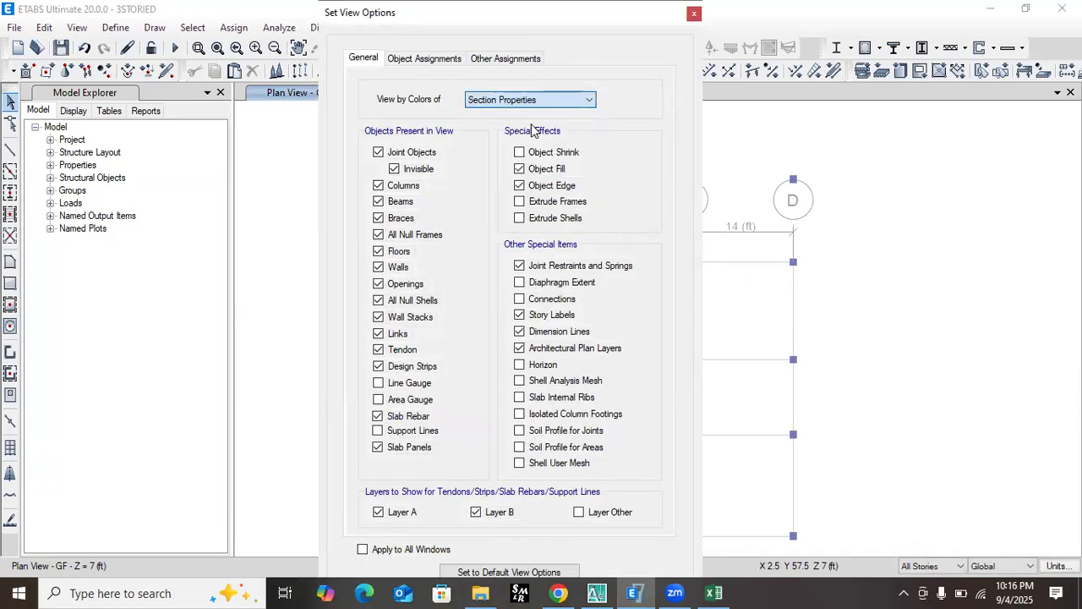
click(363, 549)
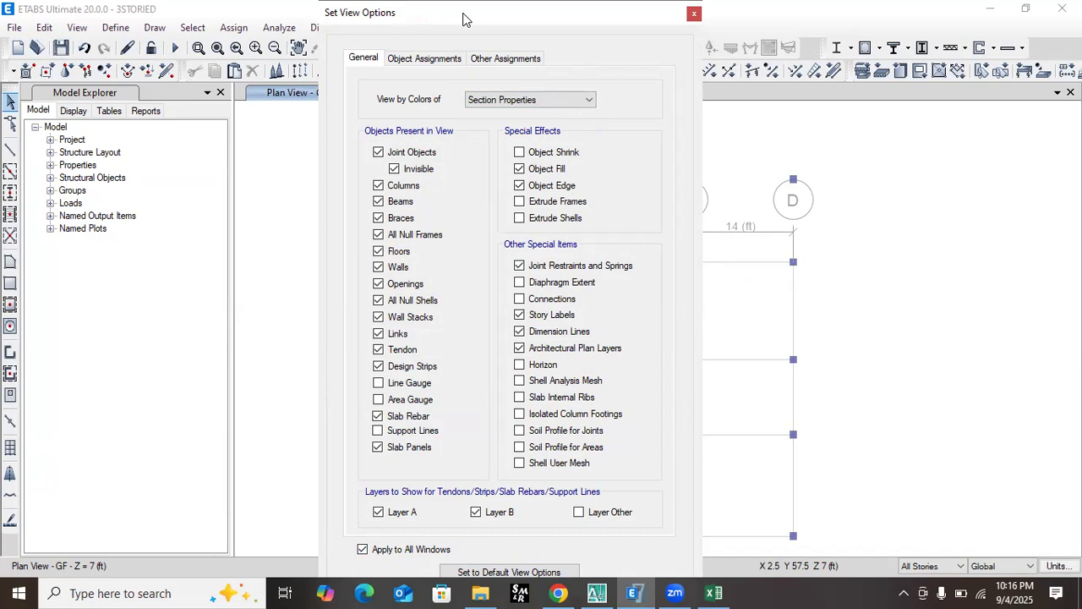
drag(462, 18, 583, 18)
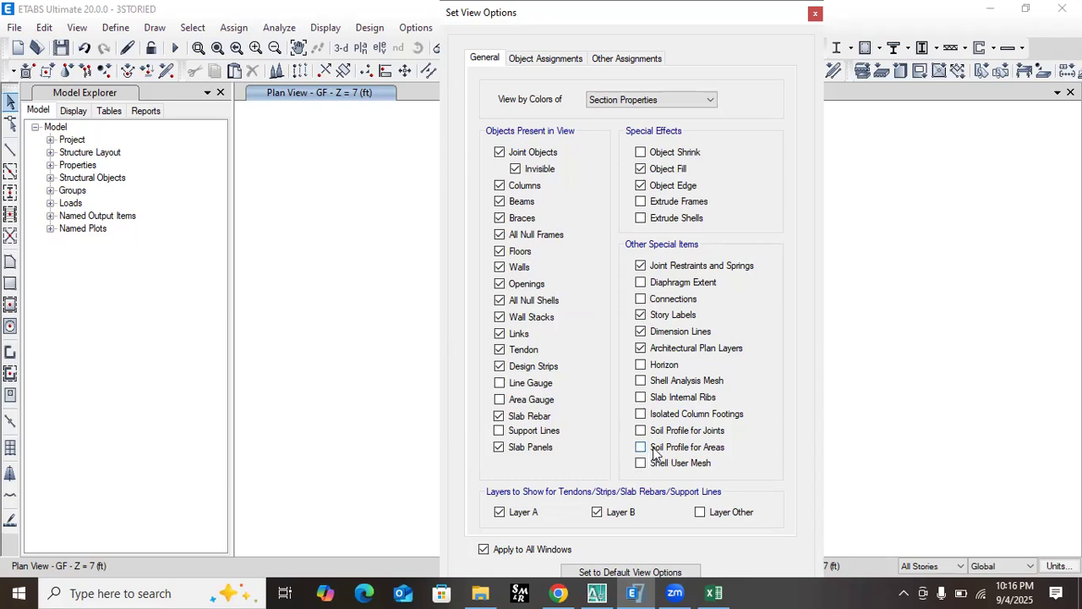
click(546, 59)
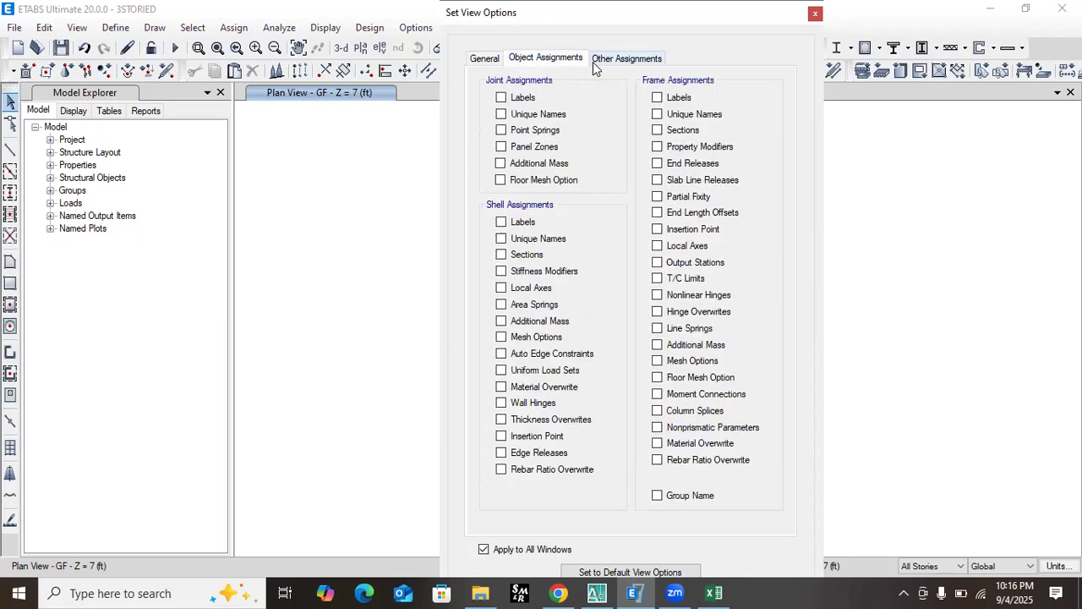
click(486, 58)
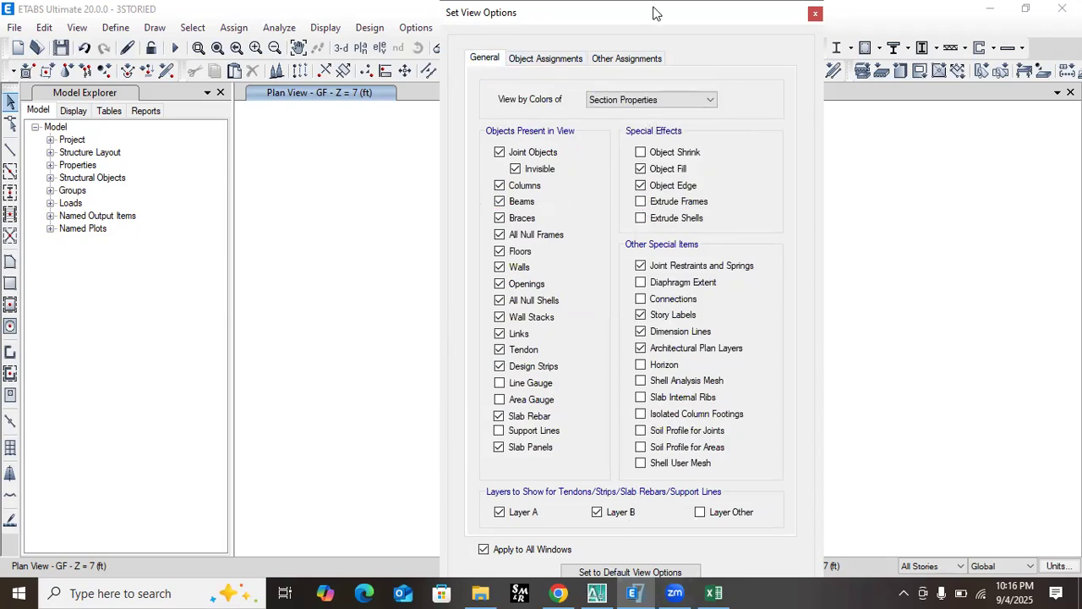
click(815, 13)
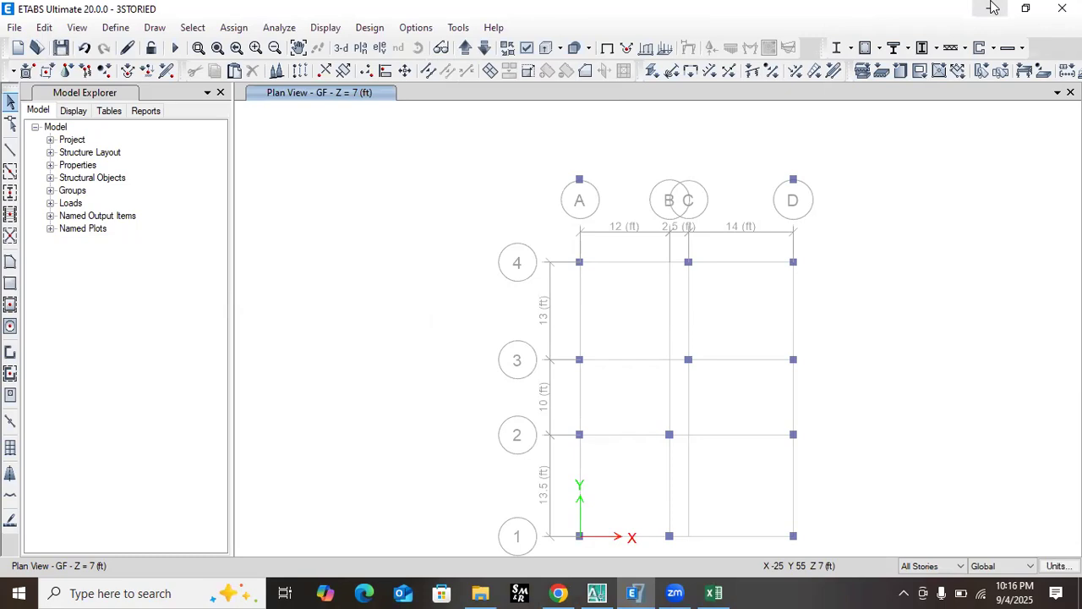
- Inspect the graphics preferences for font, line quality and size, and close them without changes
click(427, 32)
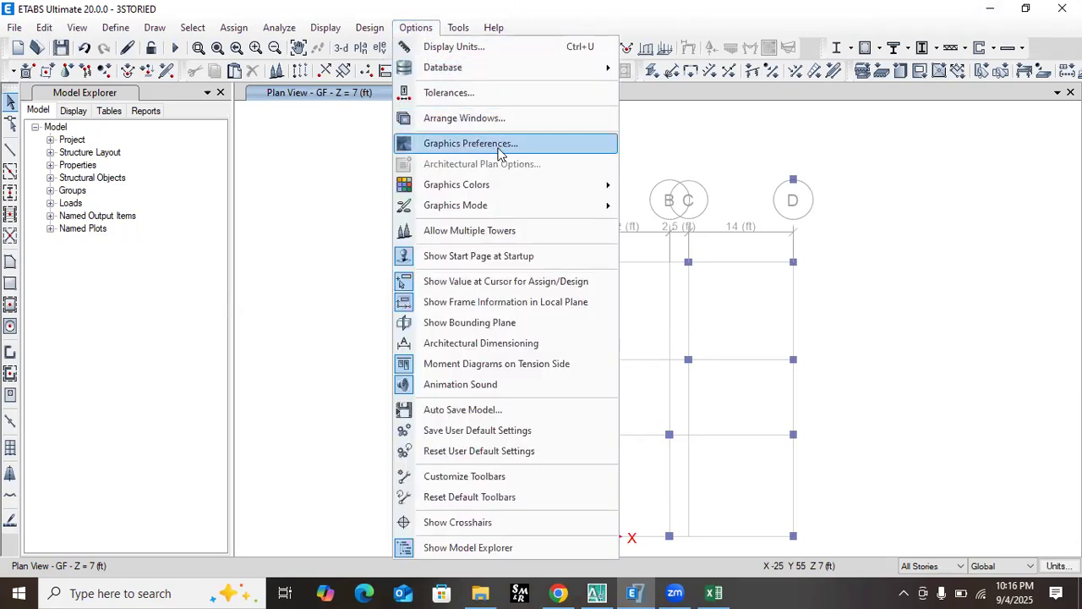
click(456, 143)
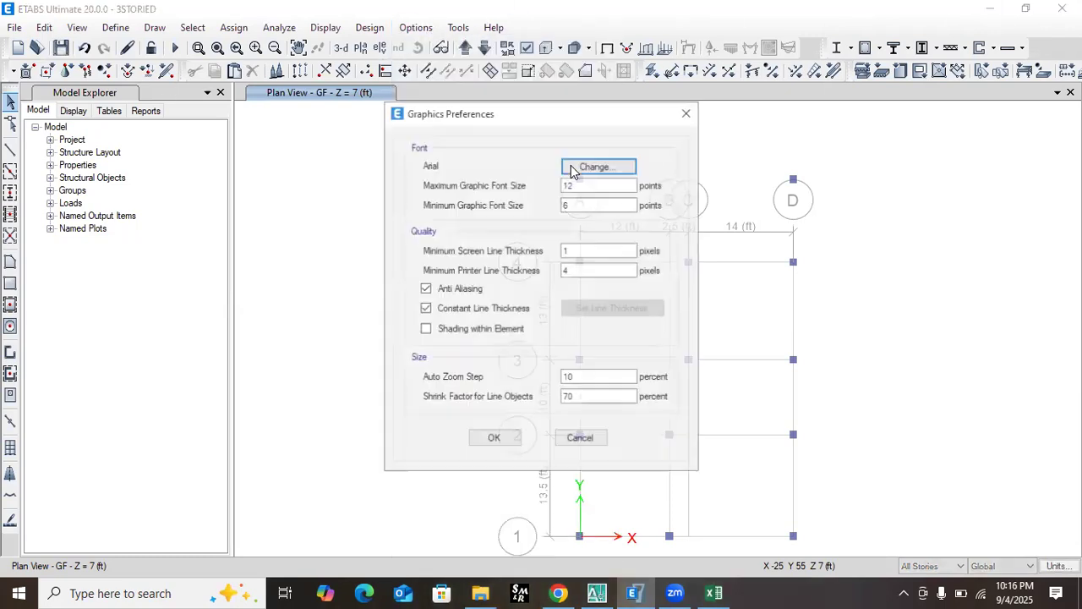
click(686, 115)
click(449, 28)
click(449, 28)
click(370, 28)
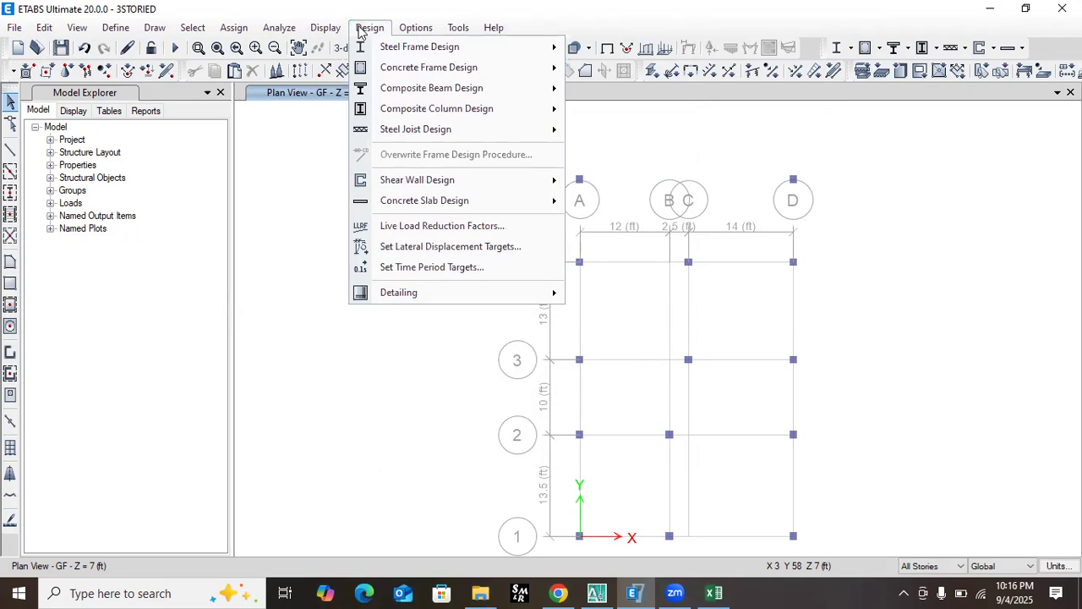
mouse_move(327, 32)
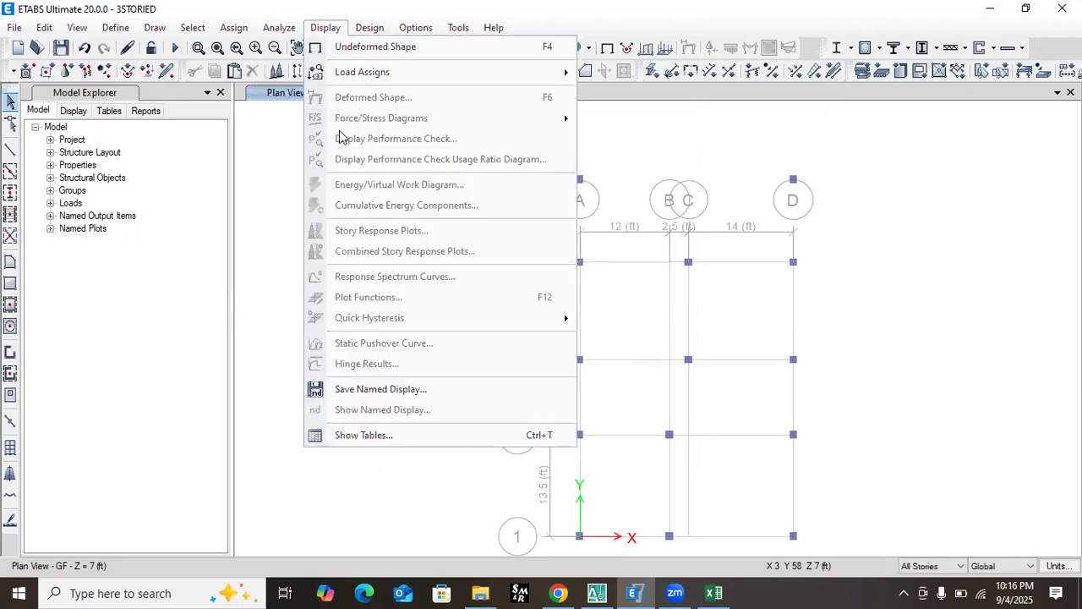
click(246, 28)
click(253, 32)
mouse_move(278, 34)
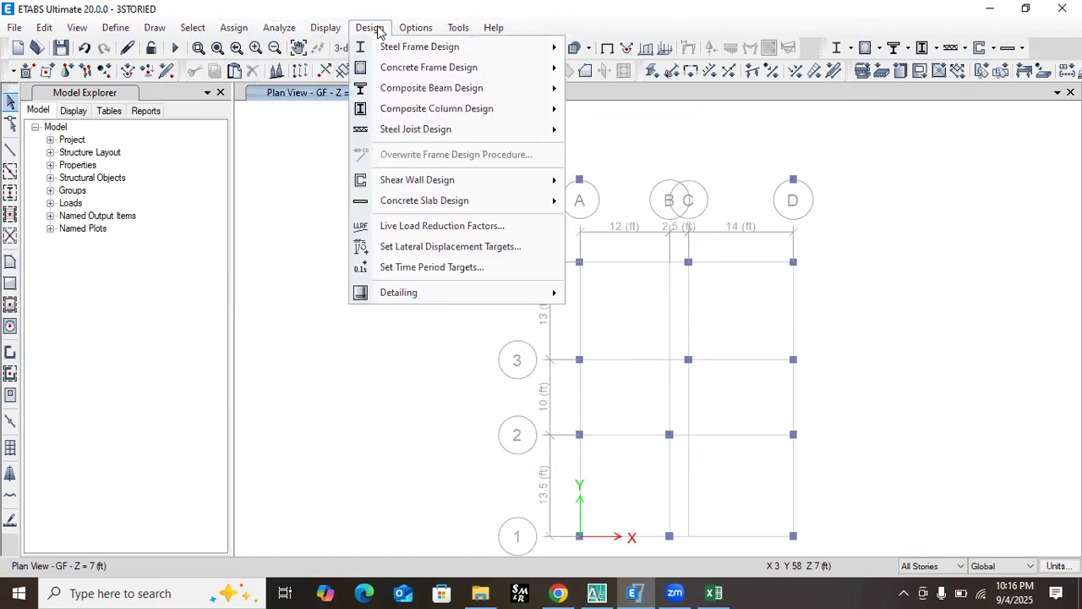
- Inspect the graphics preferences and the available graphics color options, leaving the settings as they are
click(421, 28)
click(421, 28)
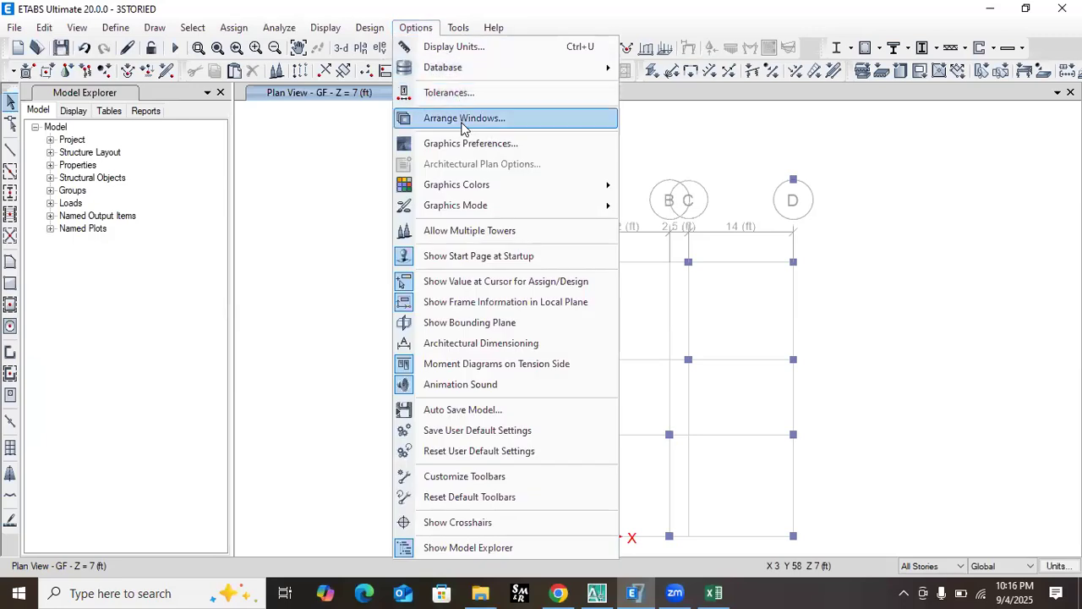
click(470, 145)
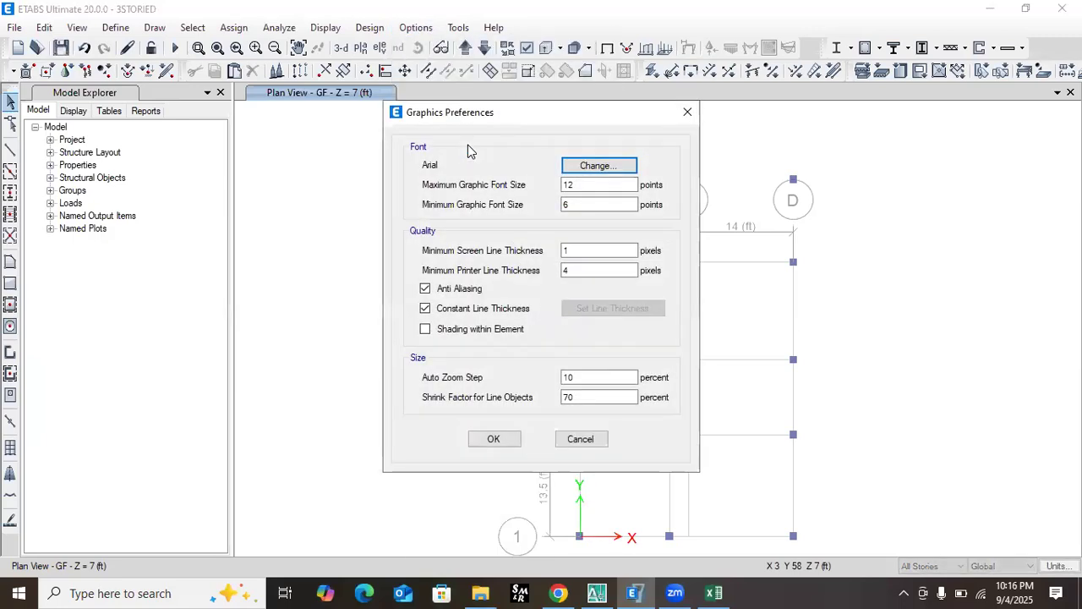
click(688, 107)
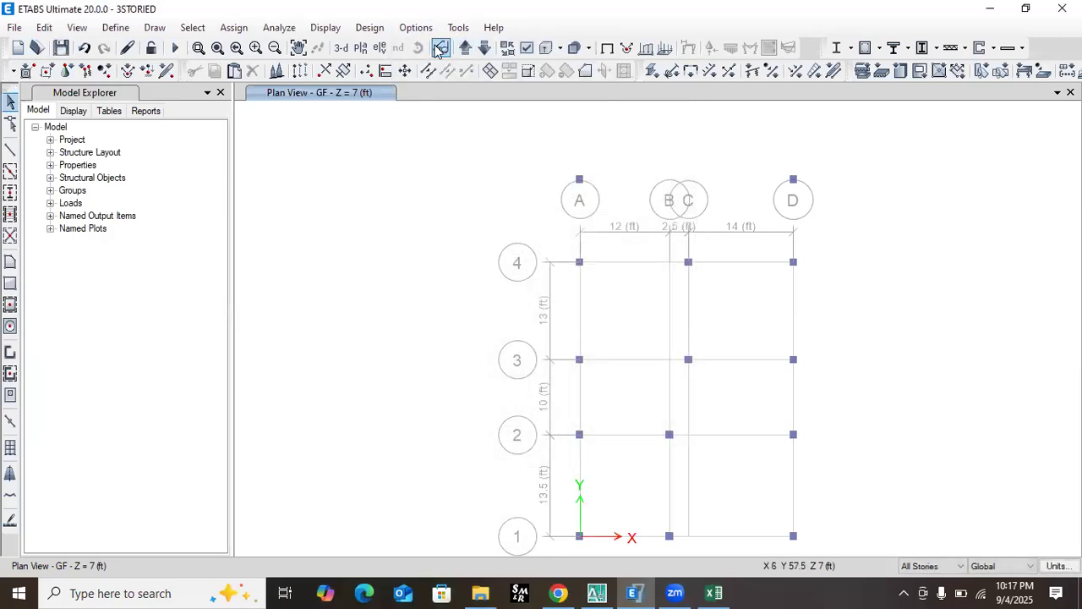
click(415, 28)
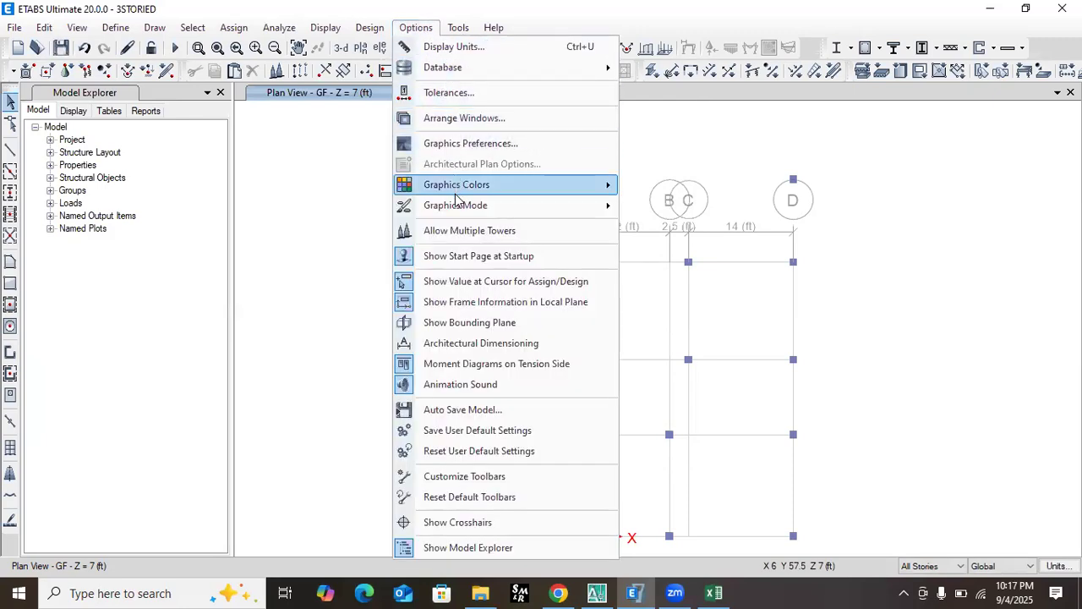
mouse_move(532, 206)
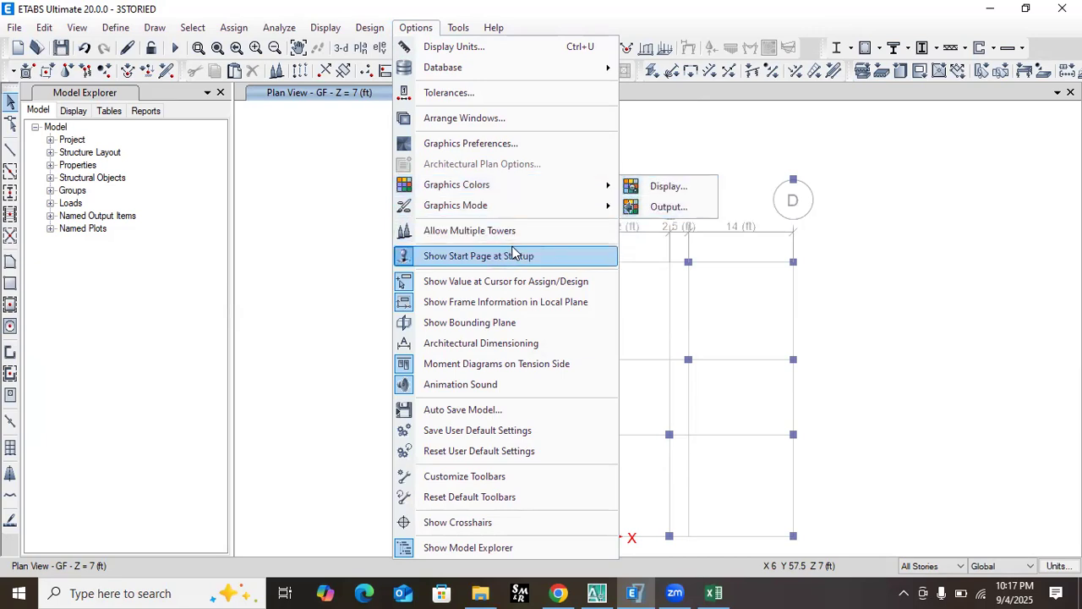
- Switch to the Windows desktop, view the background personalization settings, and close them
click(990, 9)
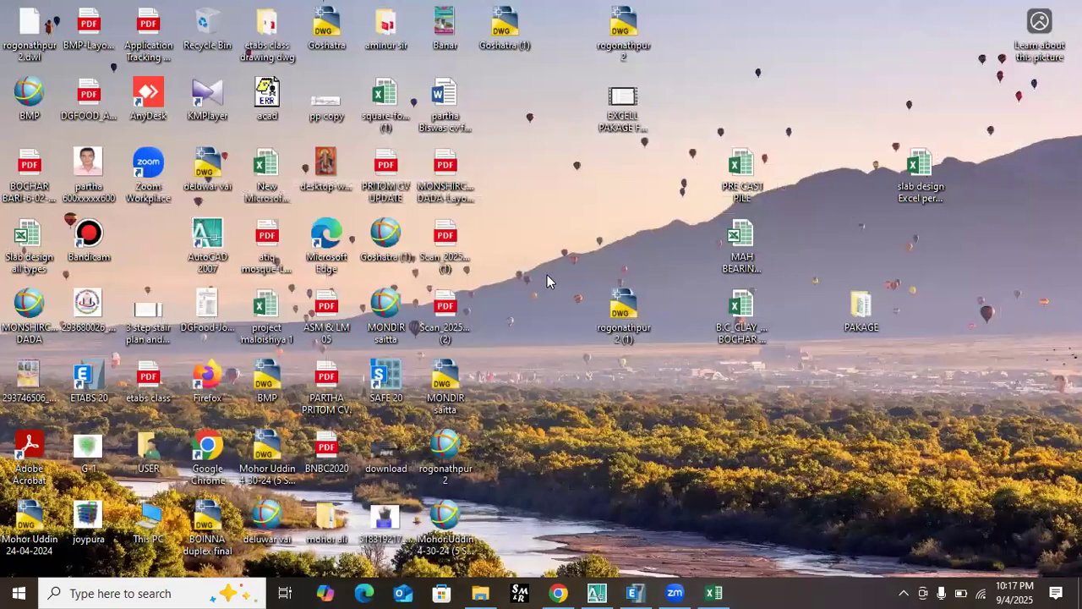
right_click(543, 217)
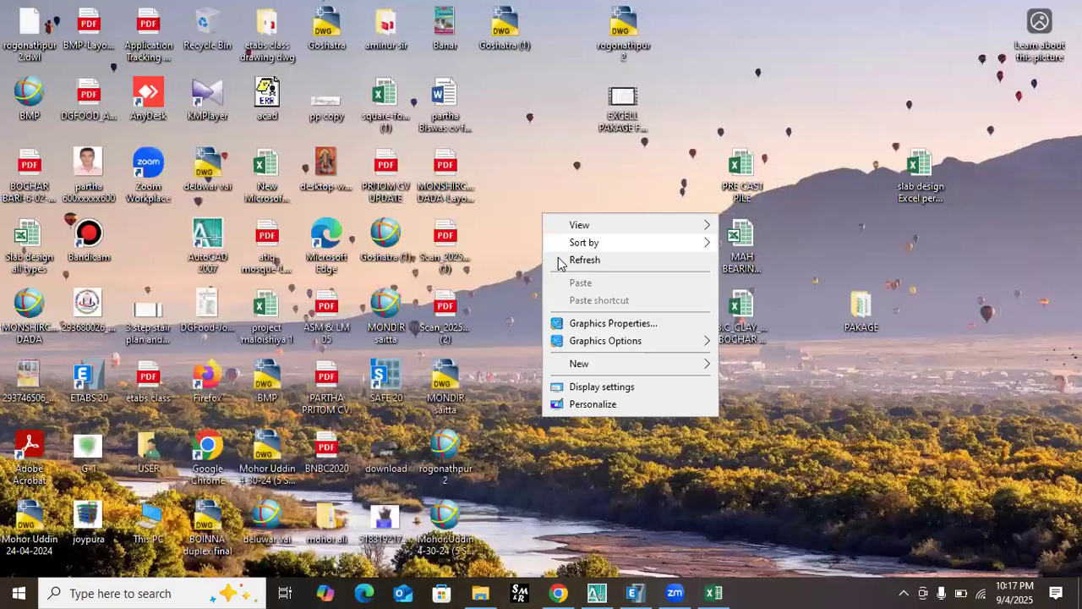
click(595, 405)
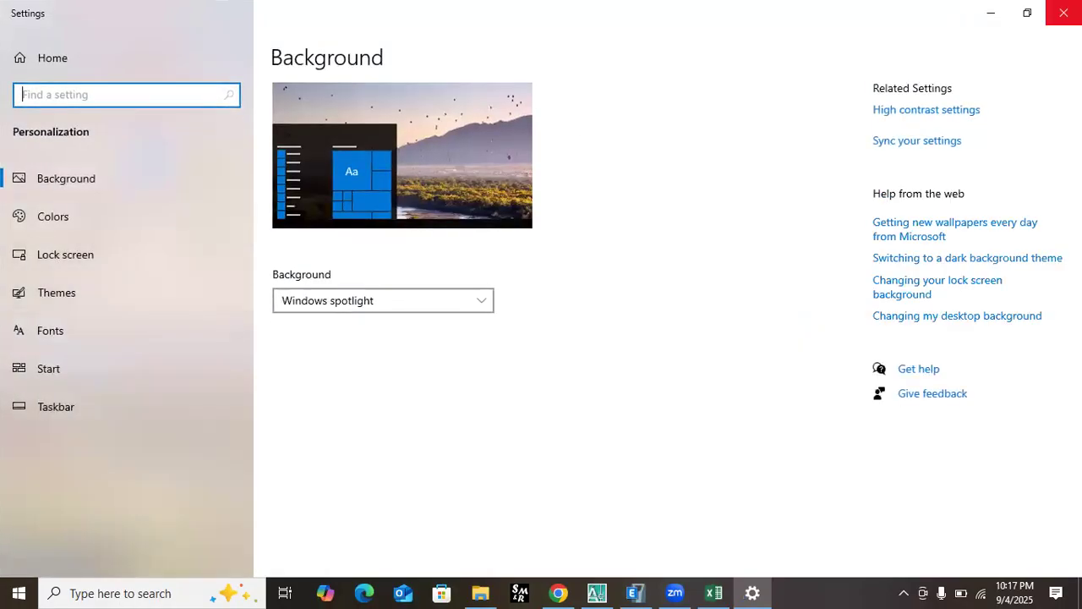
click(1064, 13)
- Try the 1280 × 768 display resolution in the Windows display settings and revert it
right_click(509, 236)
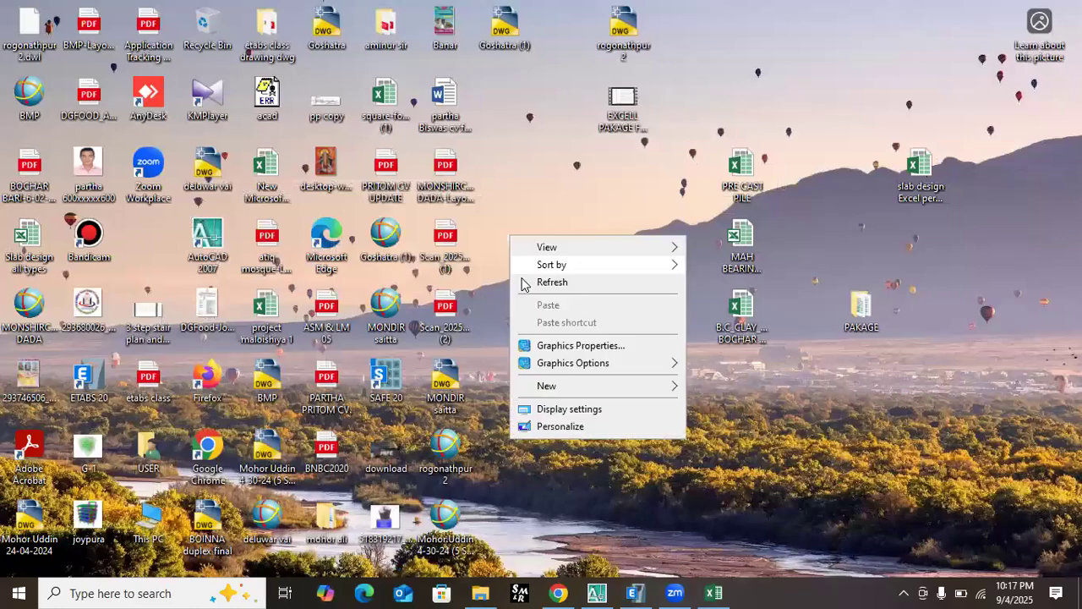
click(544, 410)
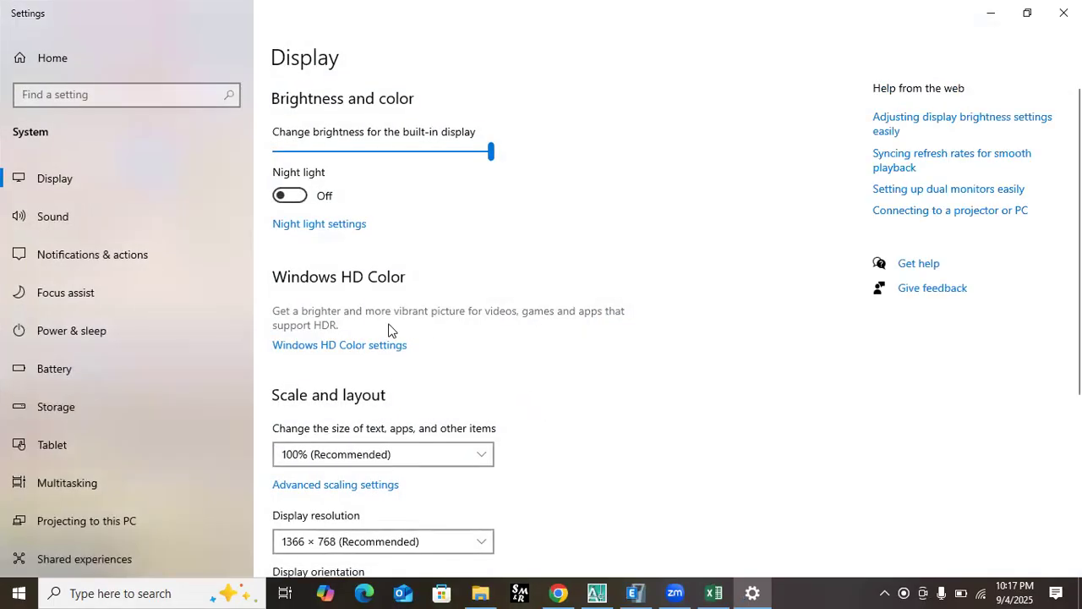
scroll(389, 330, down, 3)
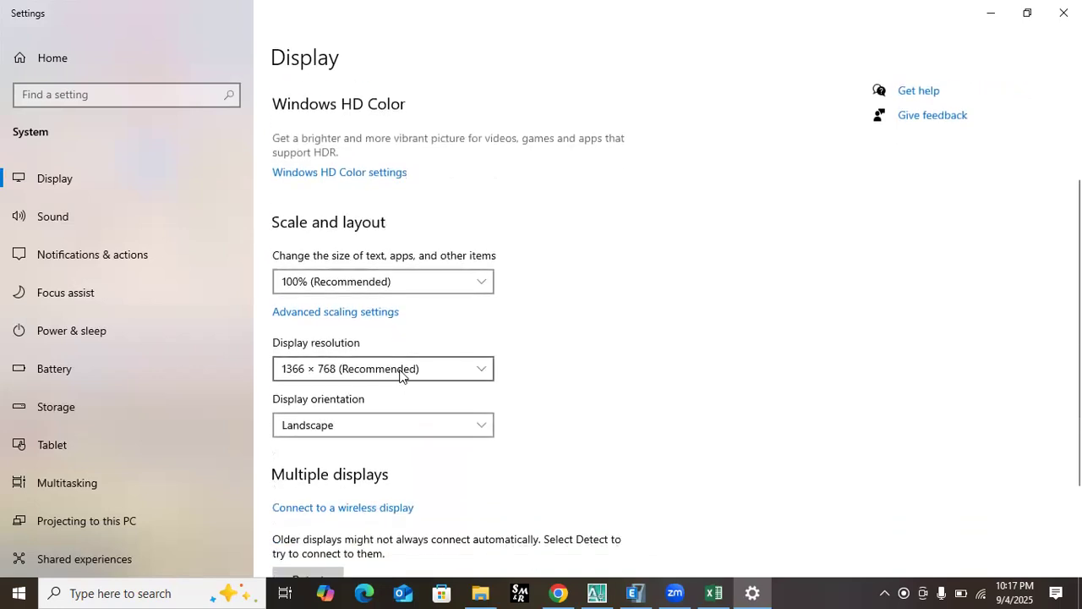
scroll(426, 385, down, 2)
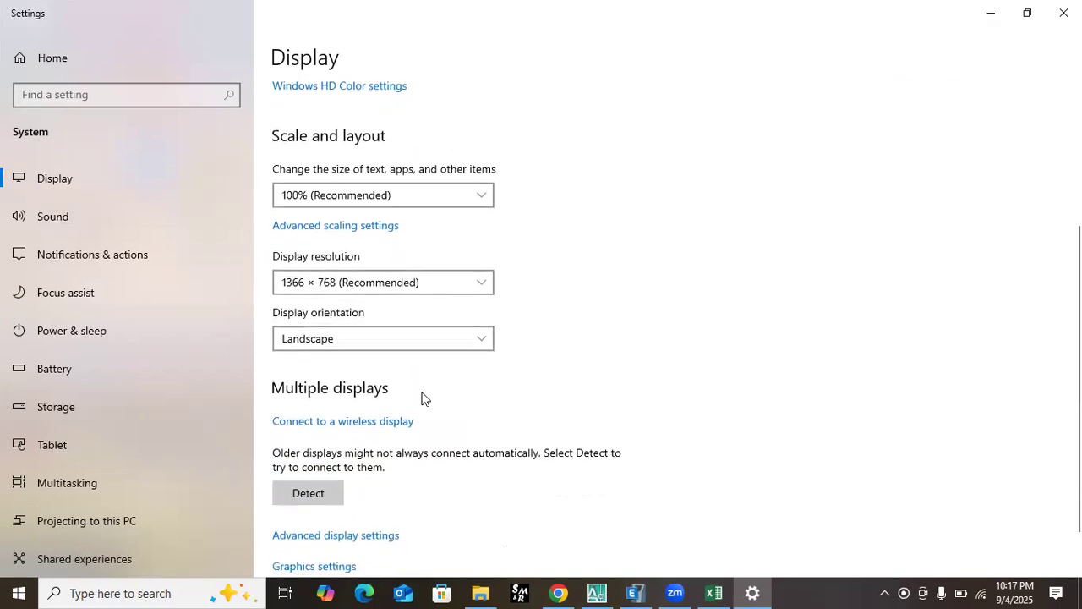
scroll(411, 338, down, 1)
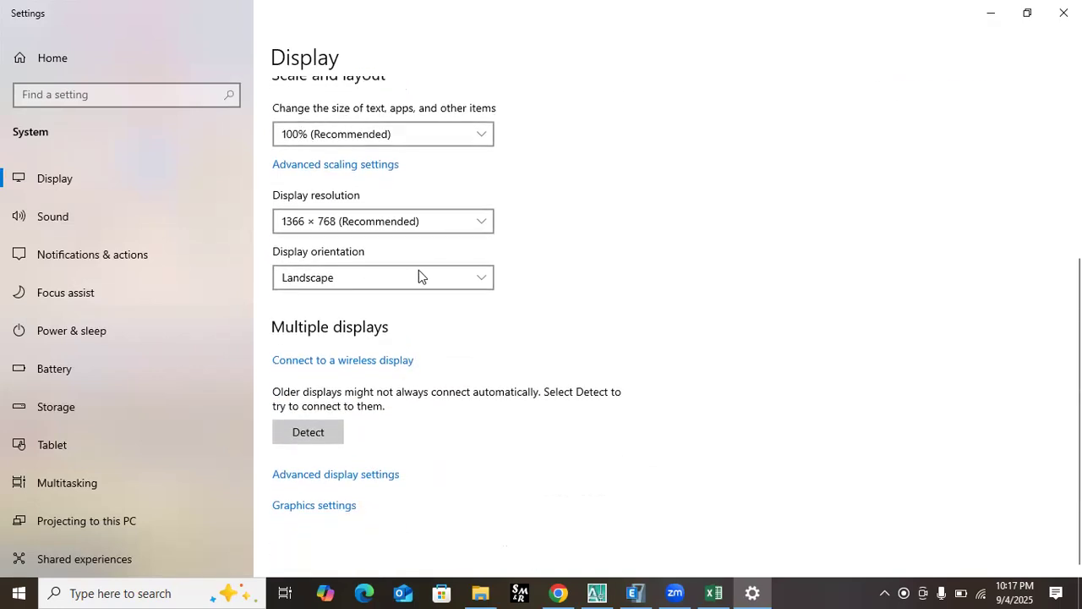
click(427, 222)
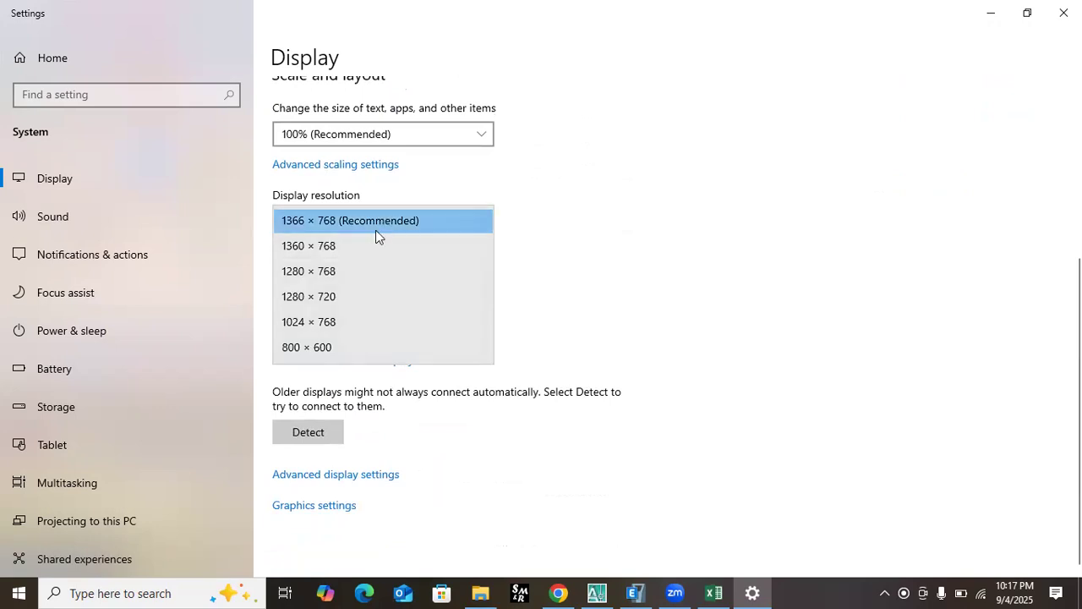
click(333, 272)
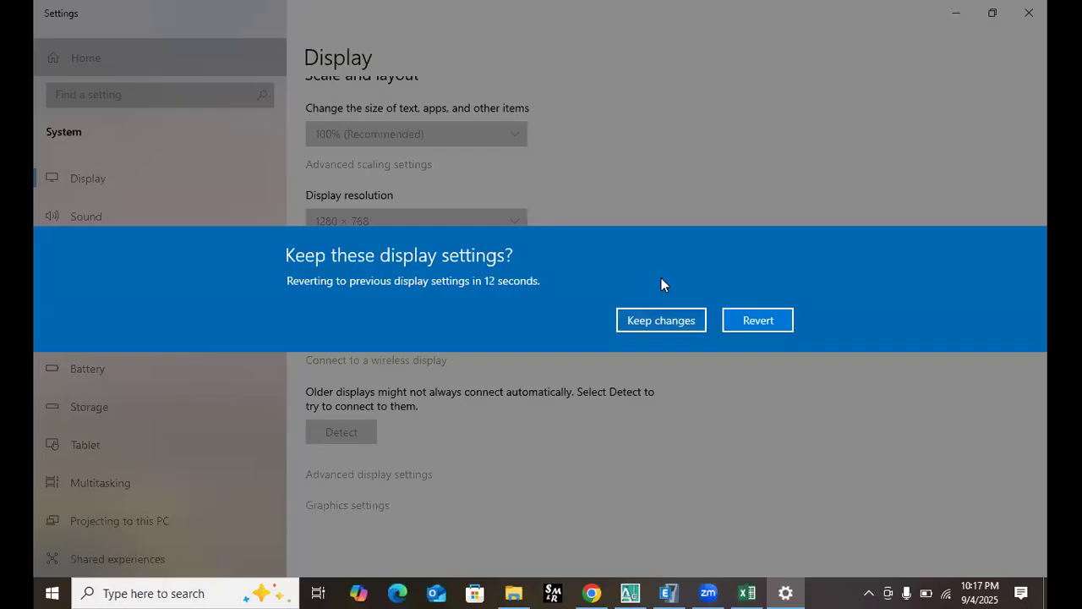
click(776, 320)
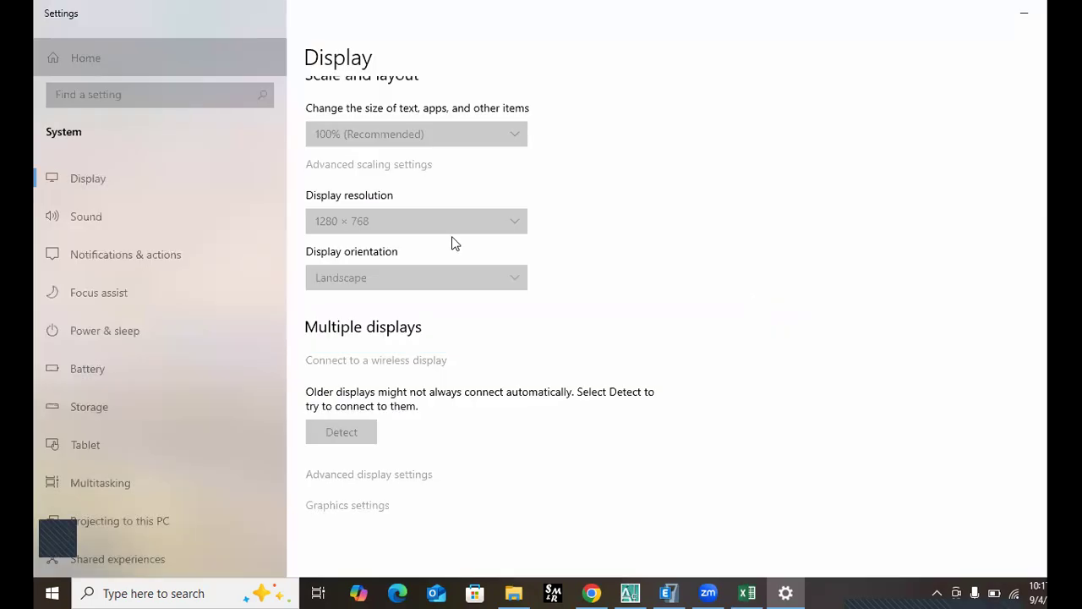
- Try scaling text, apps and other items to 125%, and restore the scaling to 100%
scroll(411, 258, up, 1)
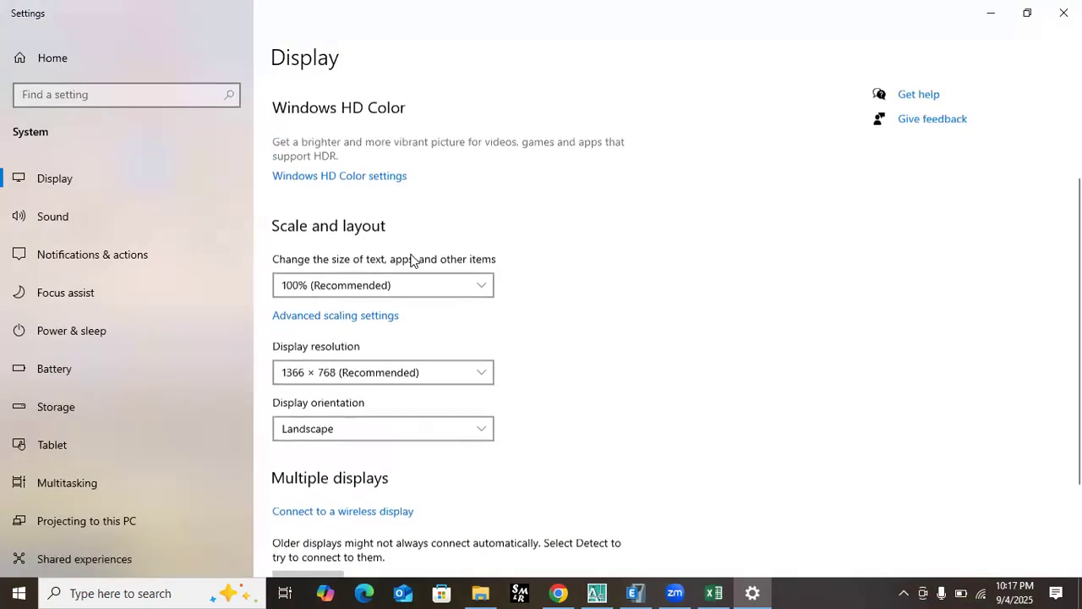
scroll(430, 296, down, 2)
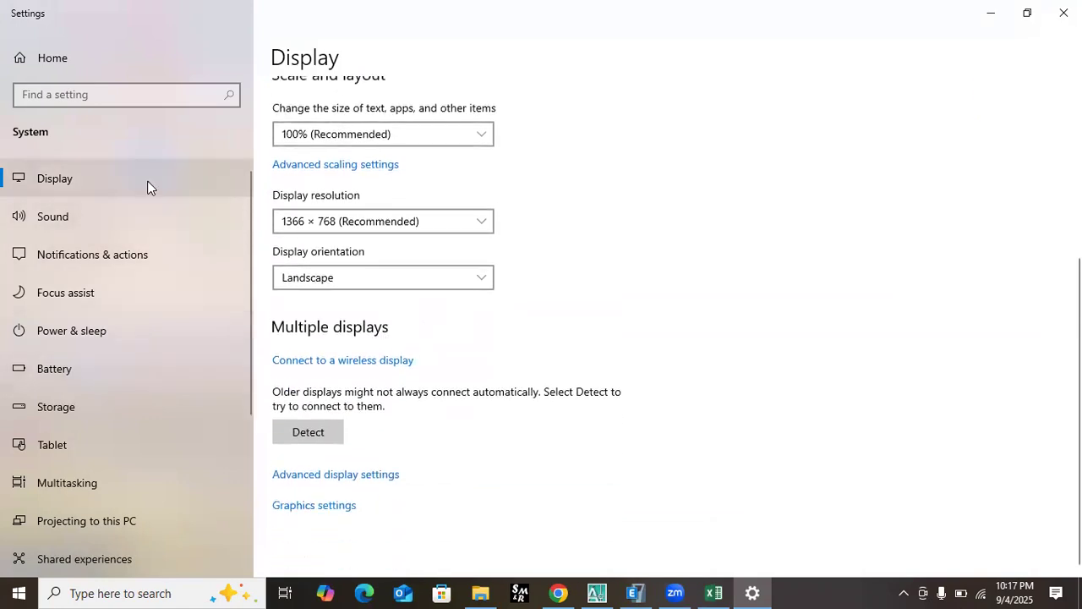
click(461, 135)
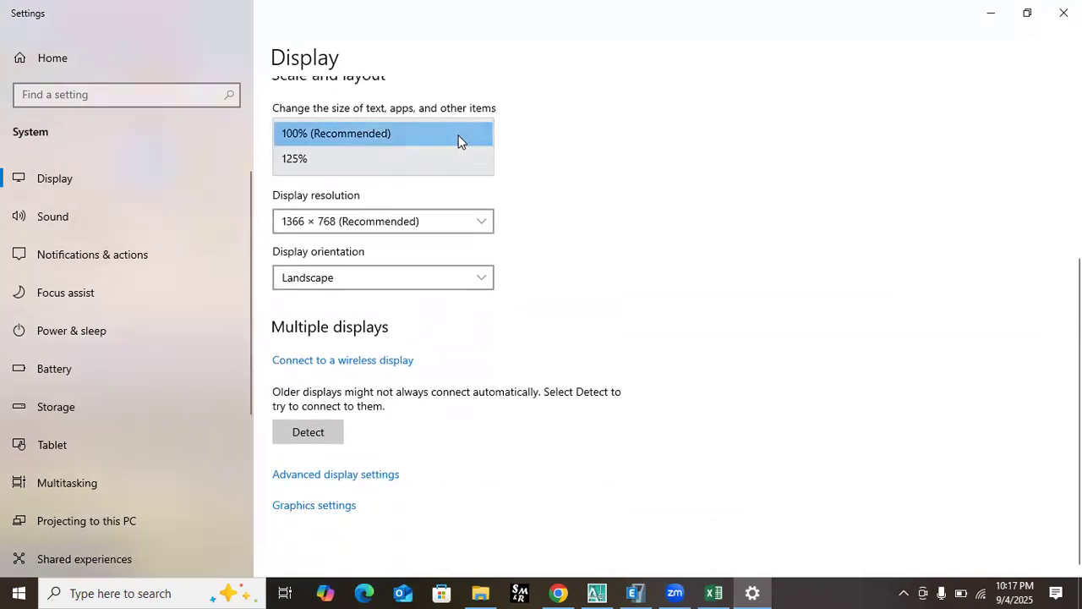
click(330, 158)
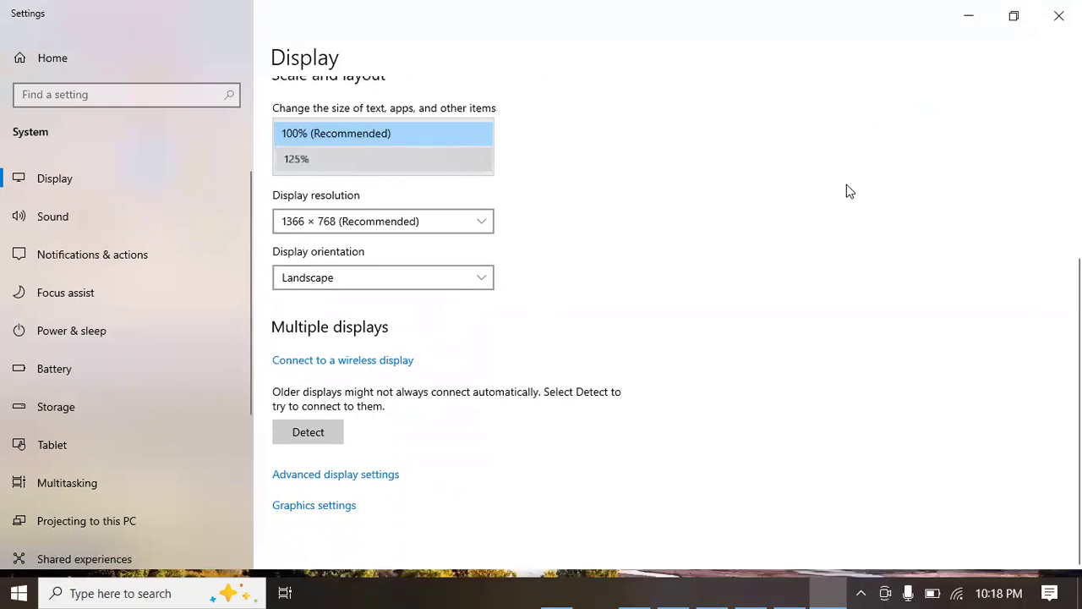
click(592, 214)
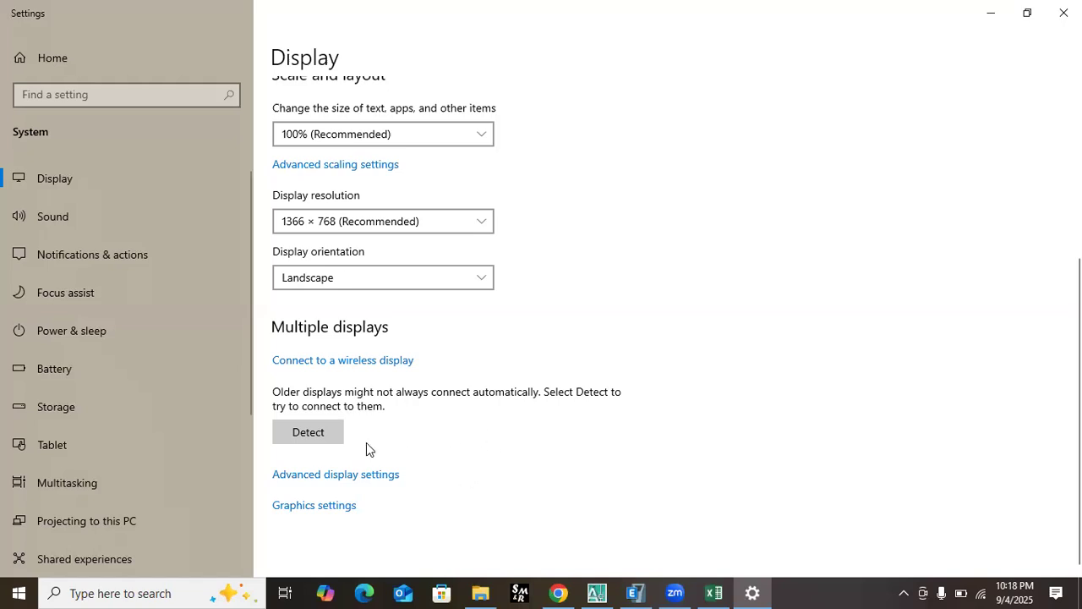
- Close the Windows display settings, return to ETABS, and save the 3STORIED model
click(1063, 13)
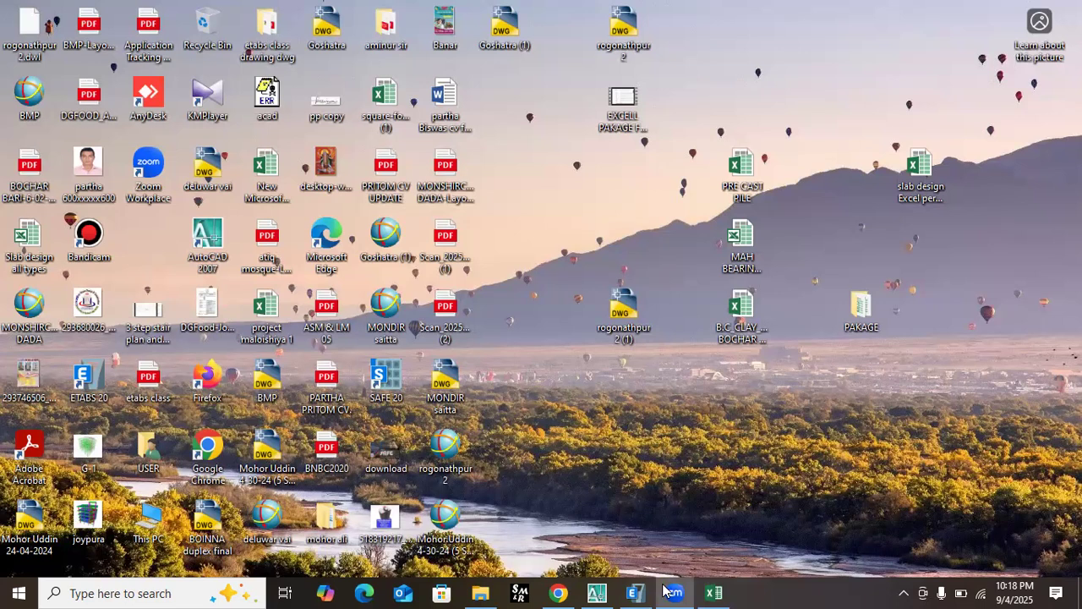
mouse_move(636, 592)
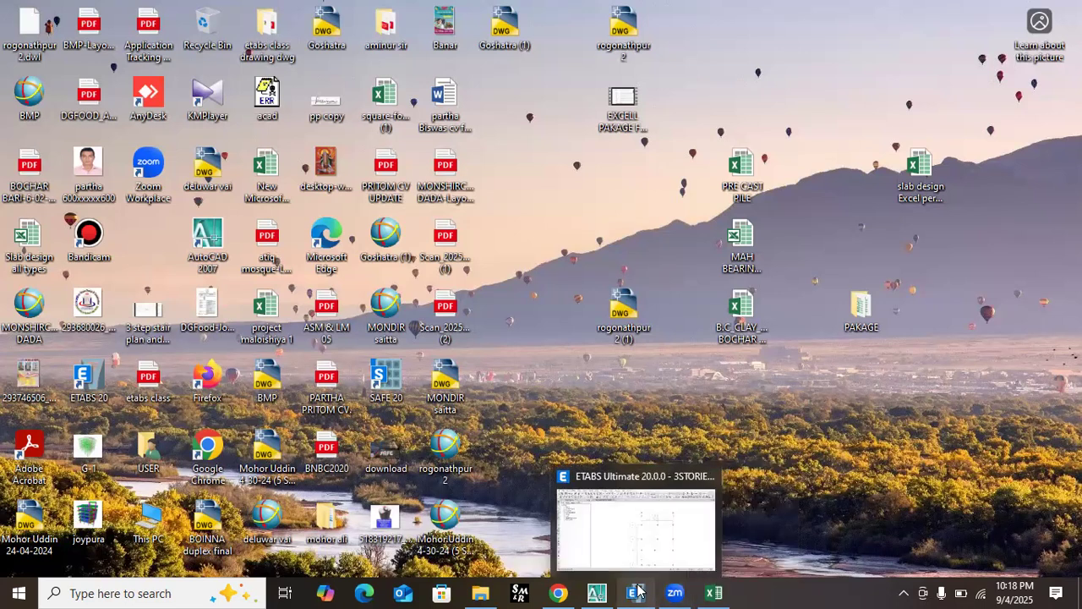
click(650, 544)
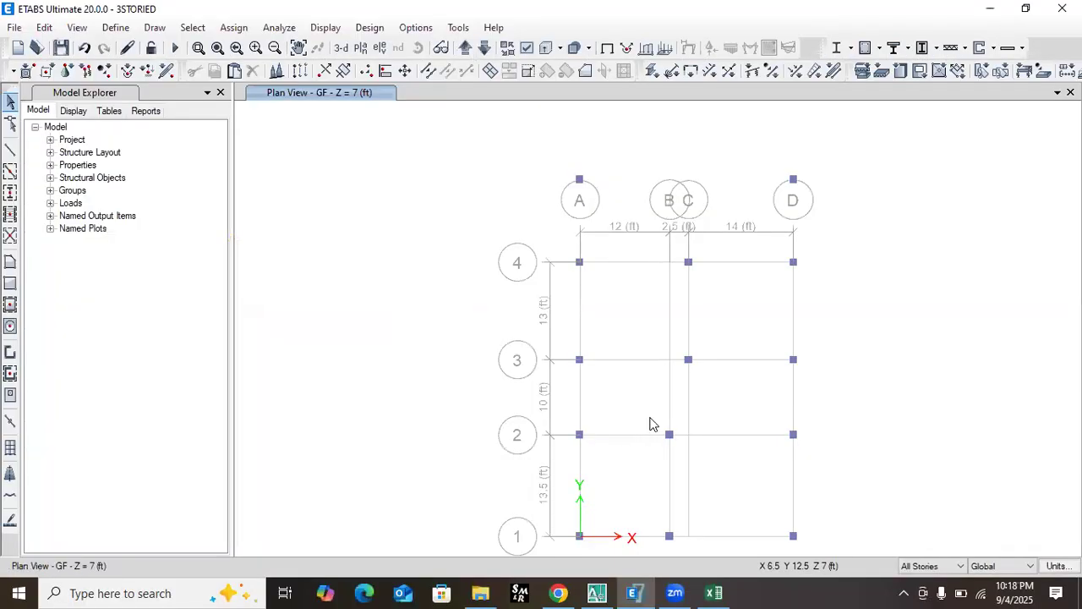
key(ctrl+s)
click(674, 592)
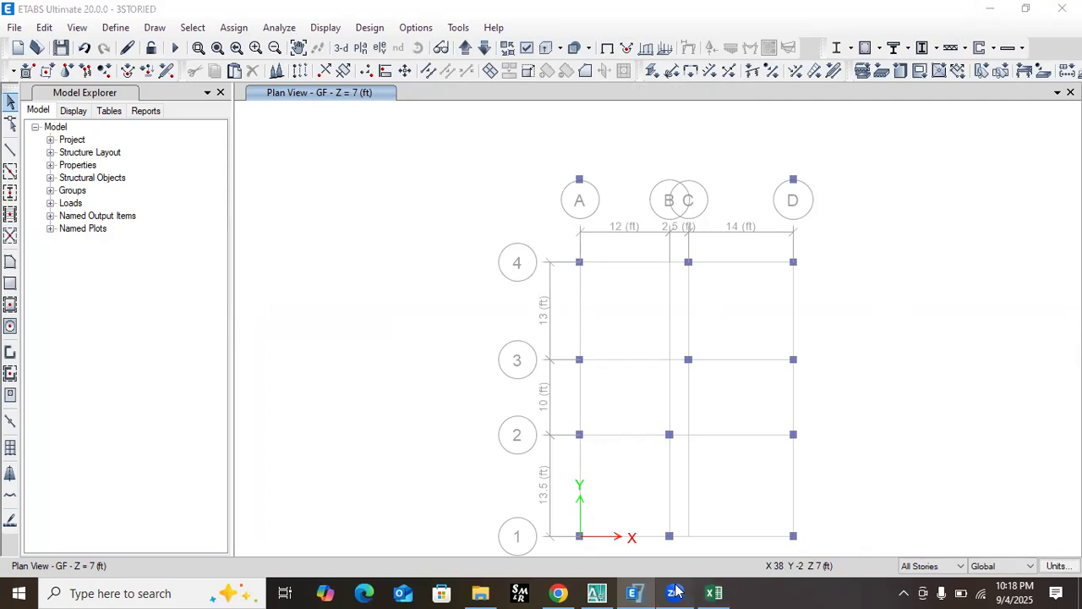